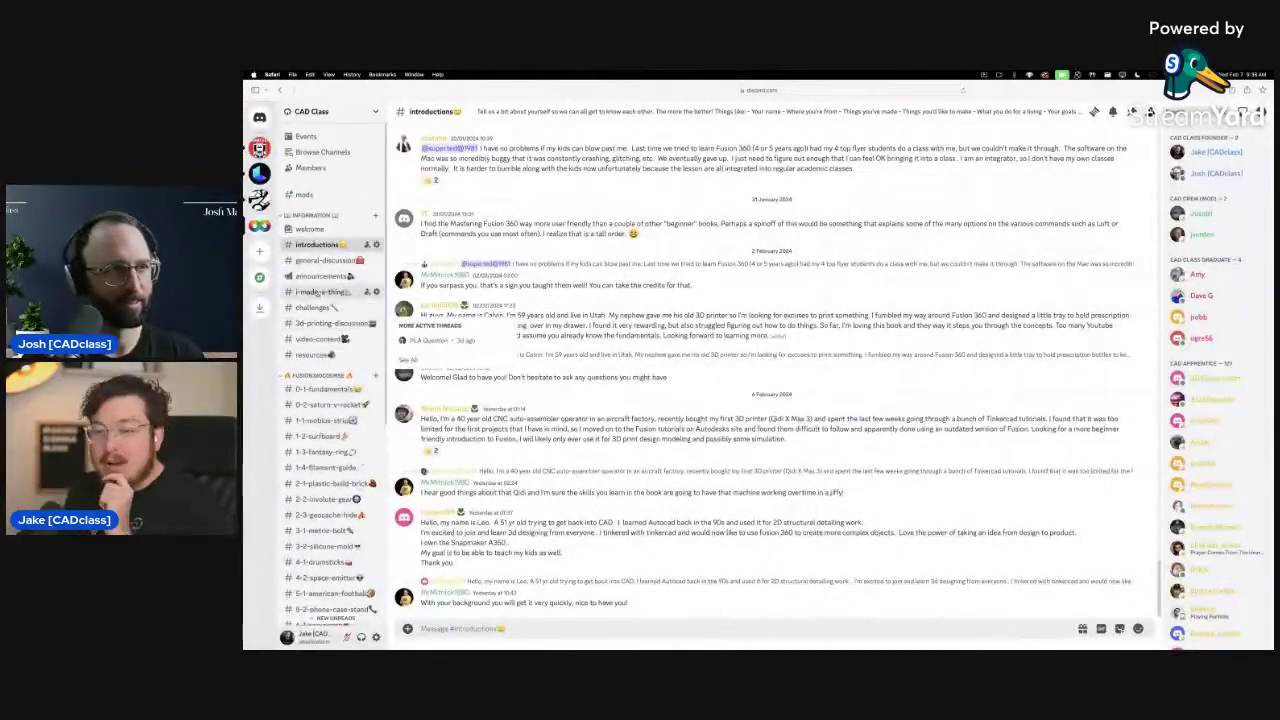
# Open the i-made-a-thing channel and find the earlier post about a new toolhead for the belt printer
pyautogui.click(318, 292)
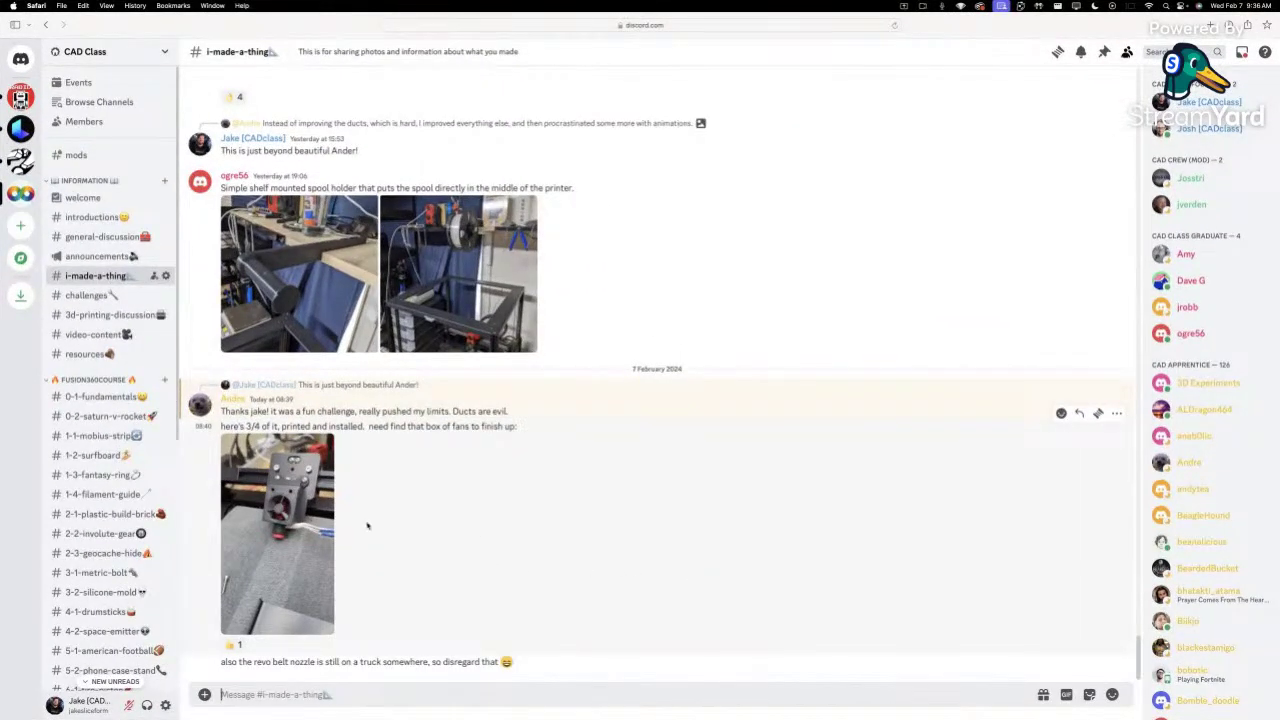
pyautogui.scroll(10, 414, 534)
pyautogui.scroll(15, 414, 485)
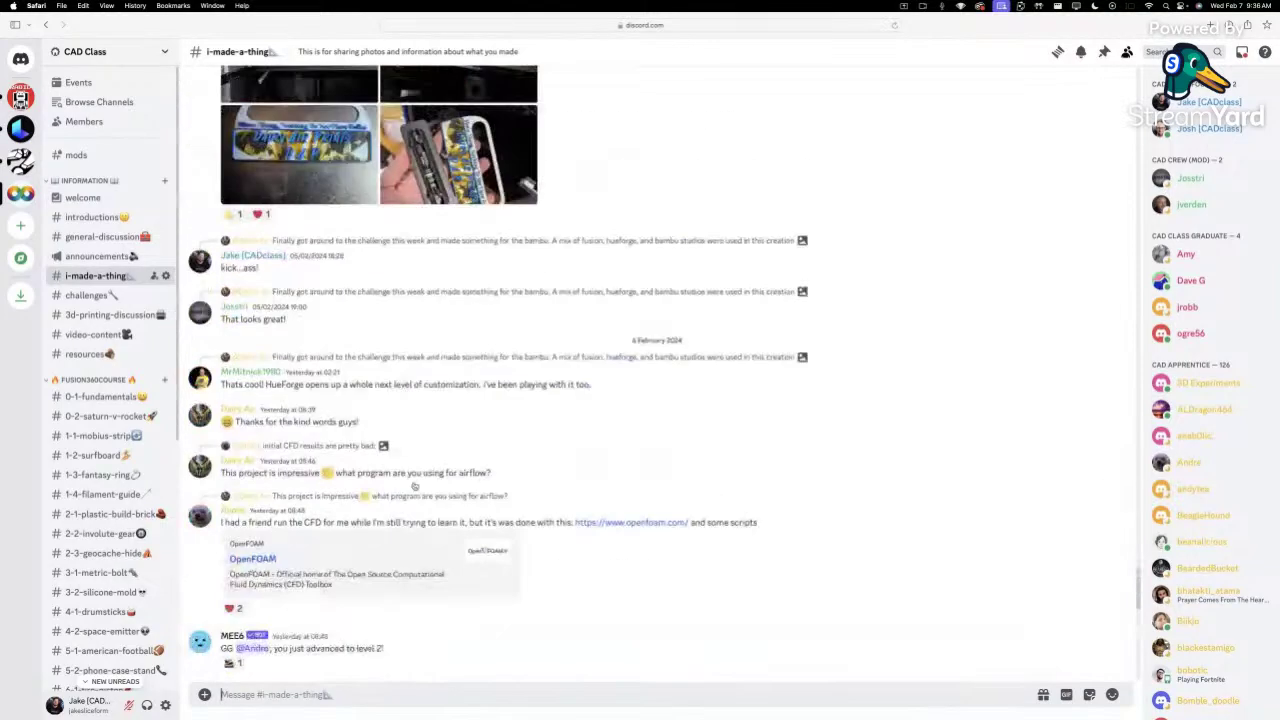
pyautogui.scroll(15, 557, 445)
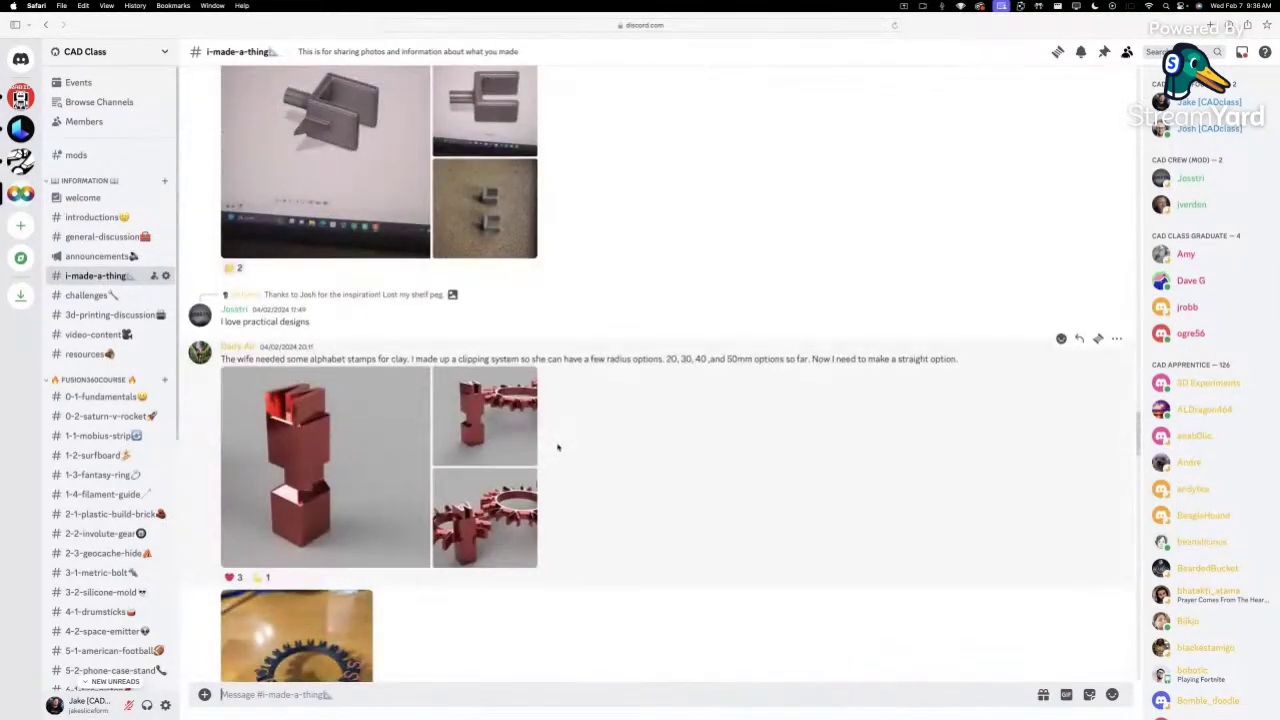
pyautogui.scroll(10, 557, 447)
pyautogui.scroll(-15, 557, 447)
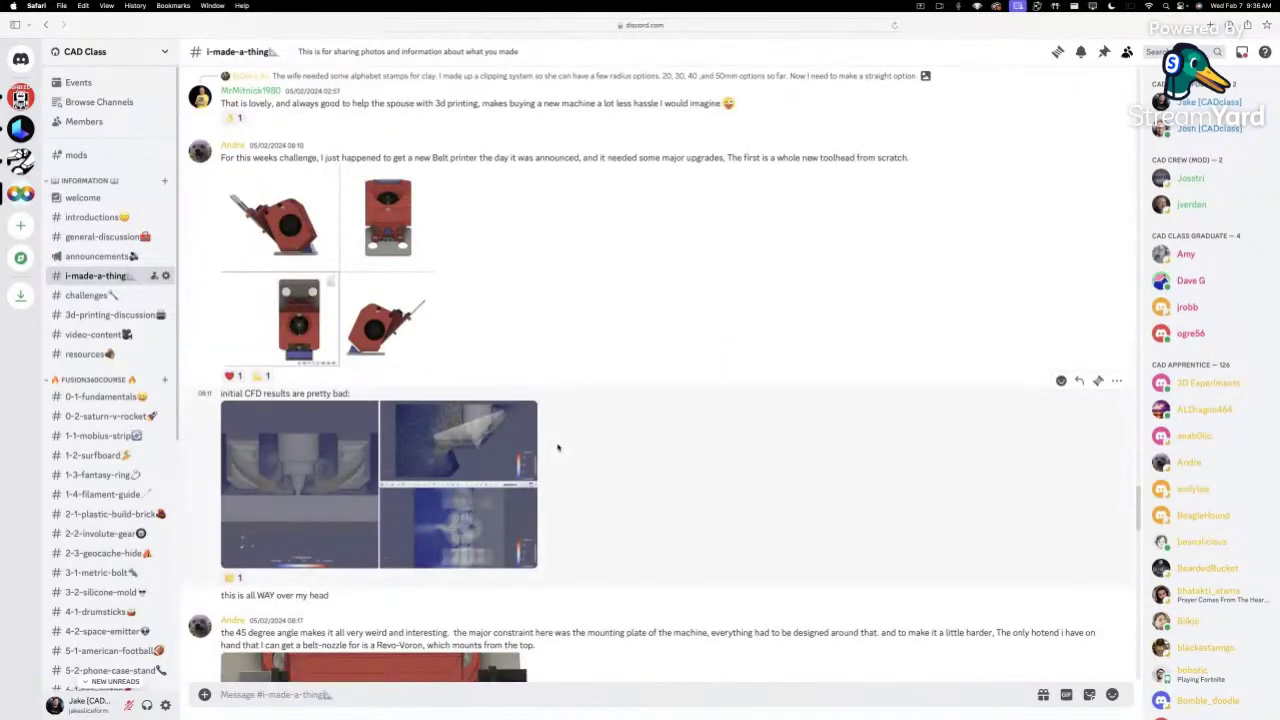
pyautogui.scroll(2, 557, 445)
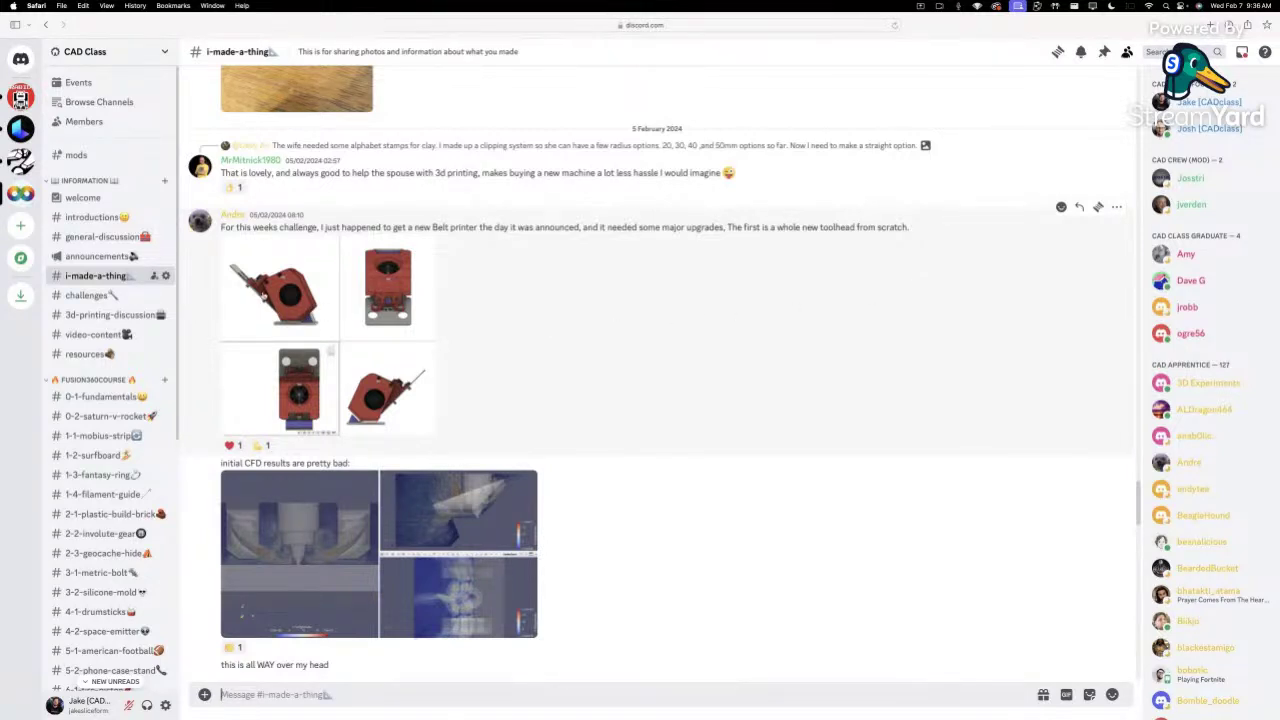
# View the four-view image of the red belt printer toolhead enlarged, and close it
pyautogui.click(263, 289)
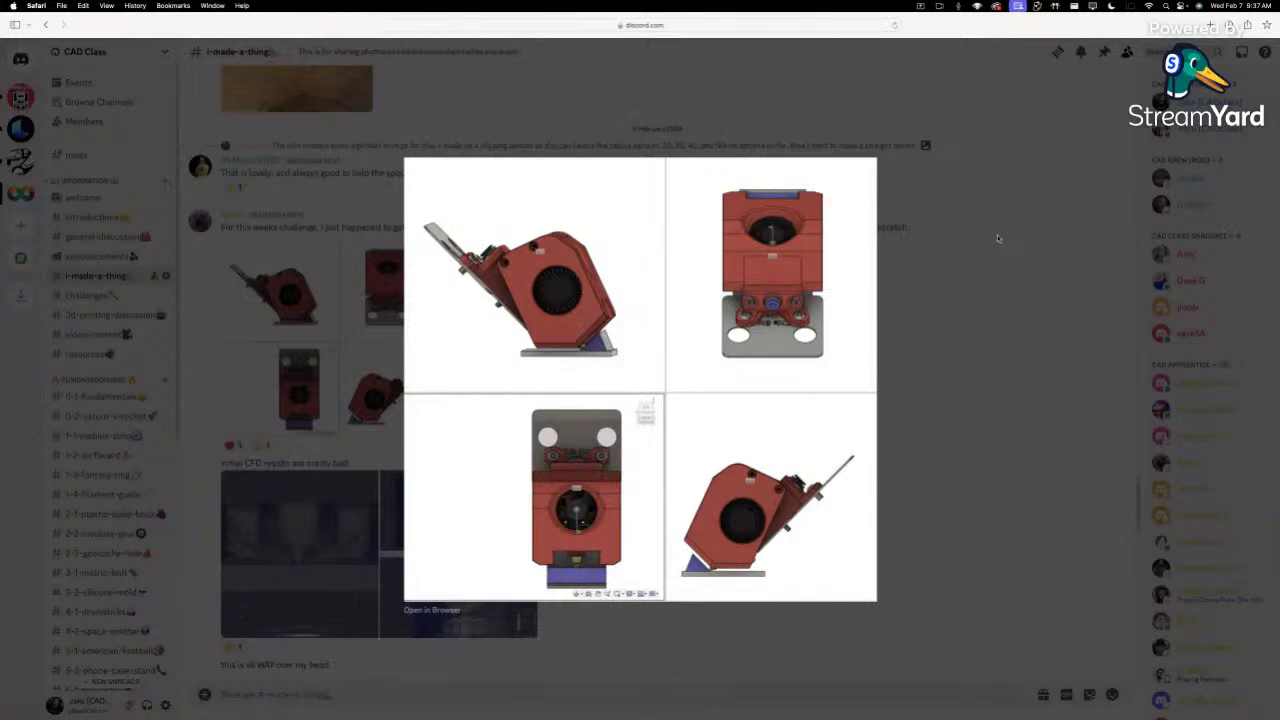
pyautogui.press('Tab')
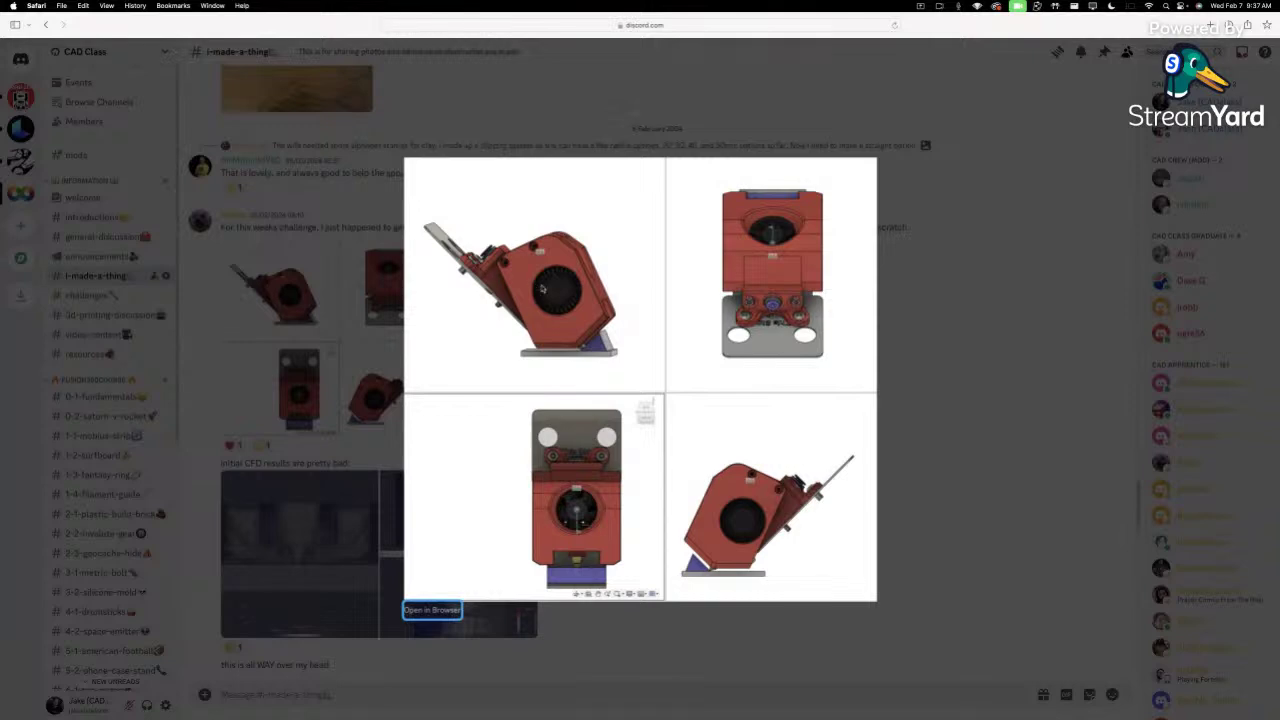
pyautogui.click(905, 357)
# View the initial CFD airflow results image below the toolhead post at full size, and close it
pyautogui.scroll(-1, 727, 318)
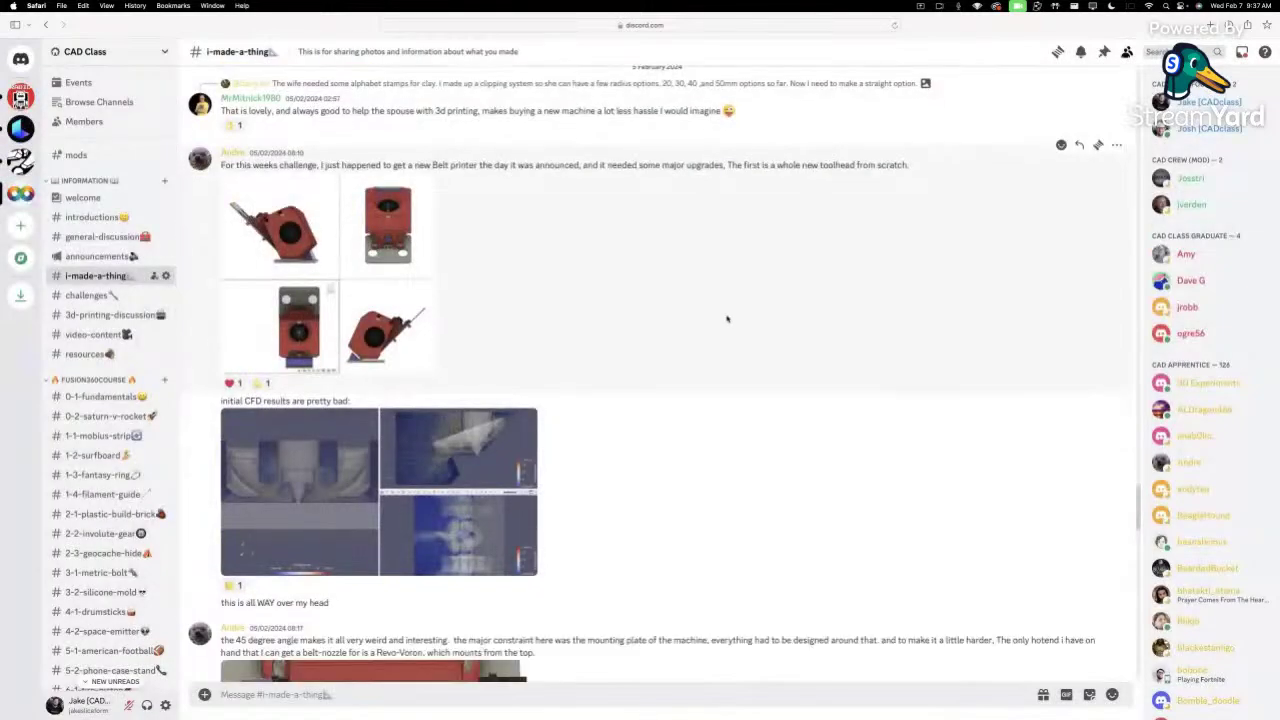
pyautogui.scroll(-2, 727, 318)
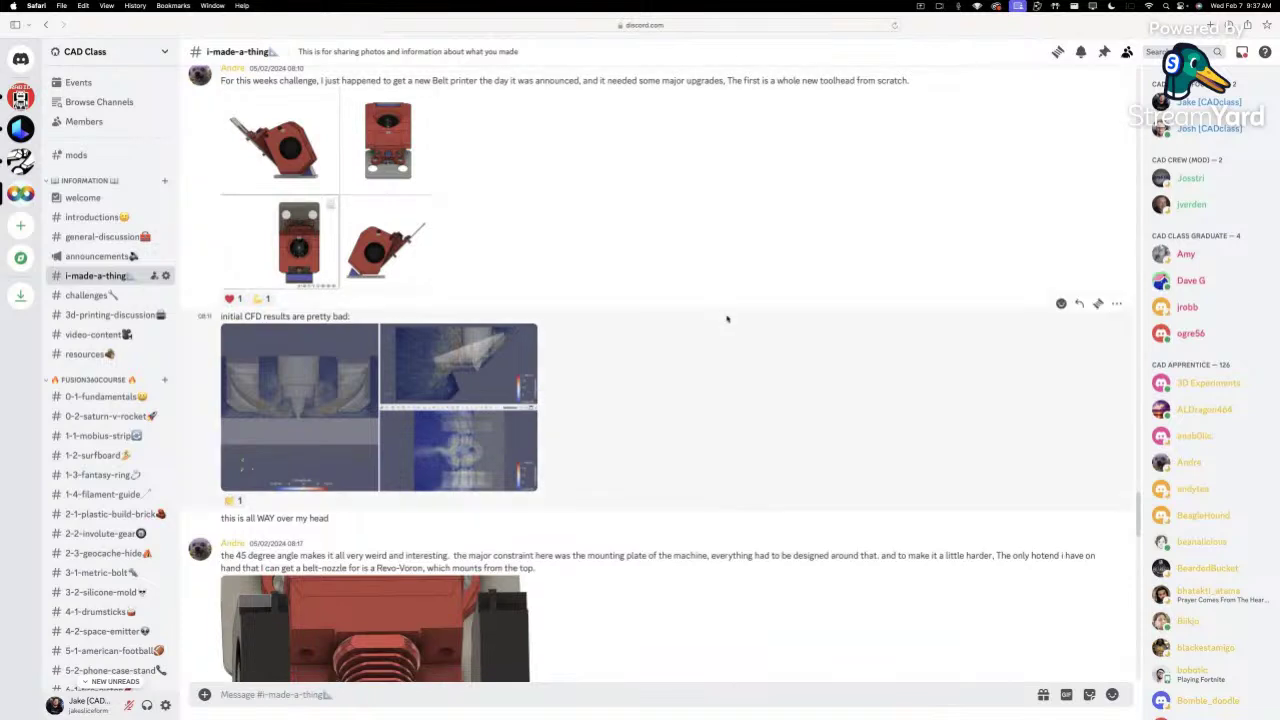
pyautogui.scroll(1, 727, 318)
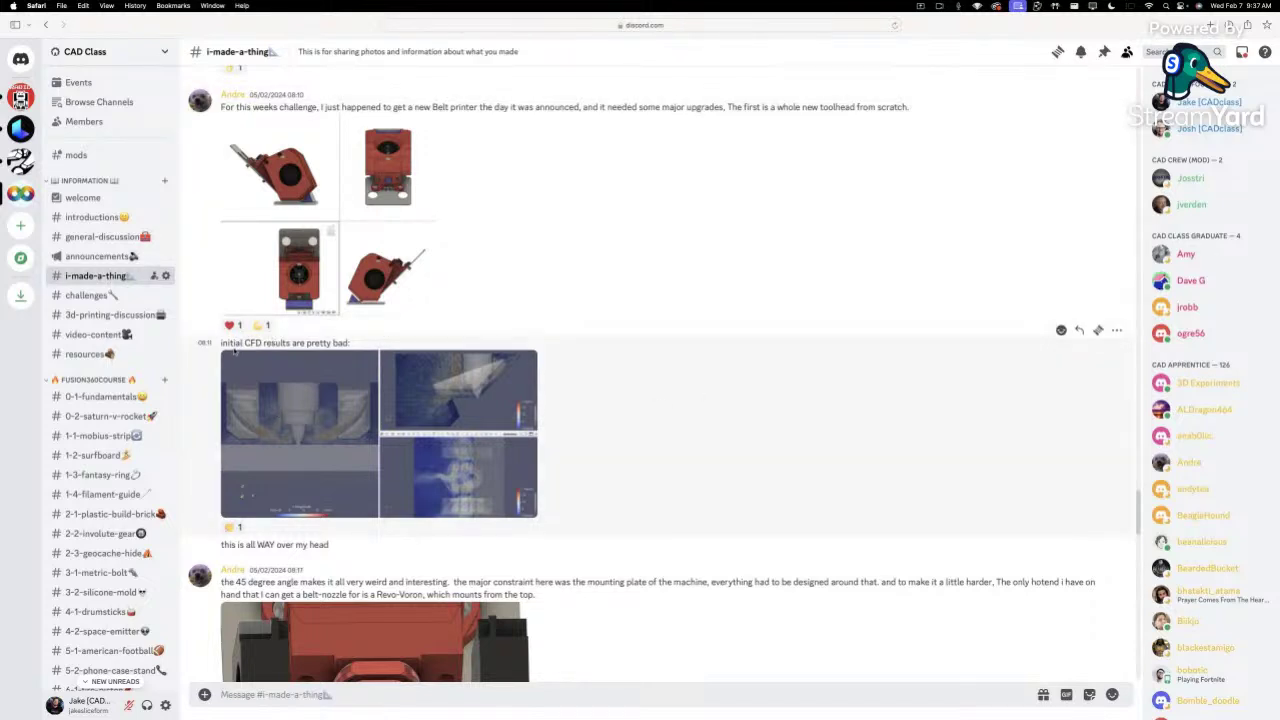
pyautogui.click(301, 425)
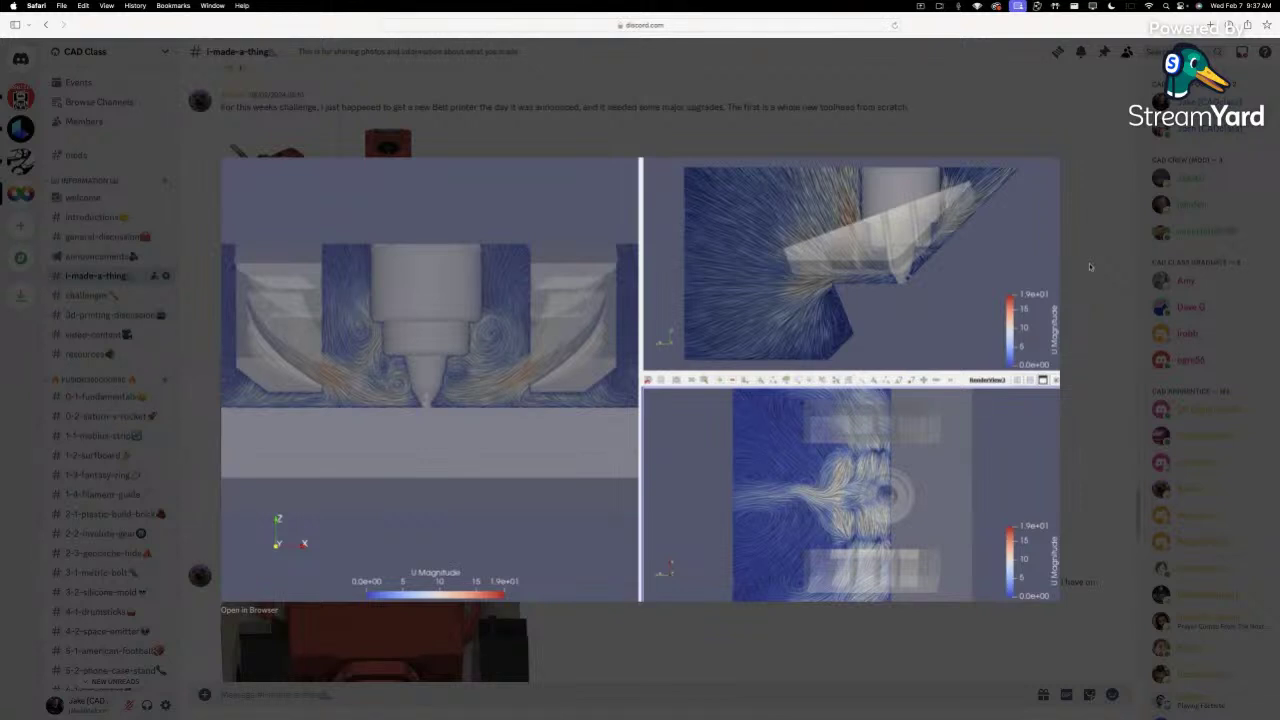
pyautogui.press('Tab')
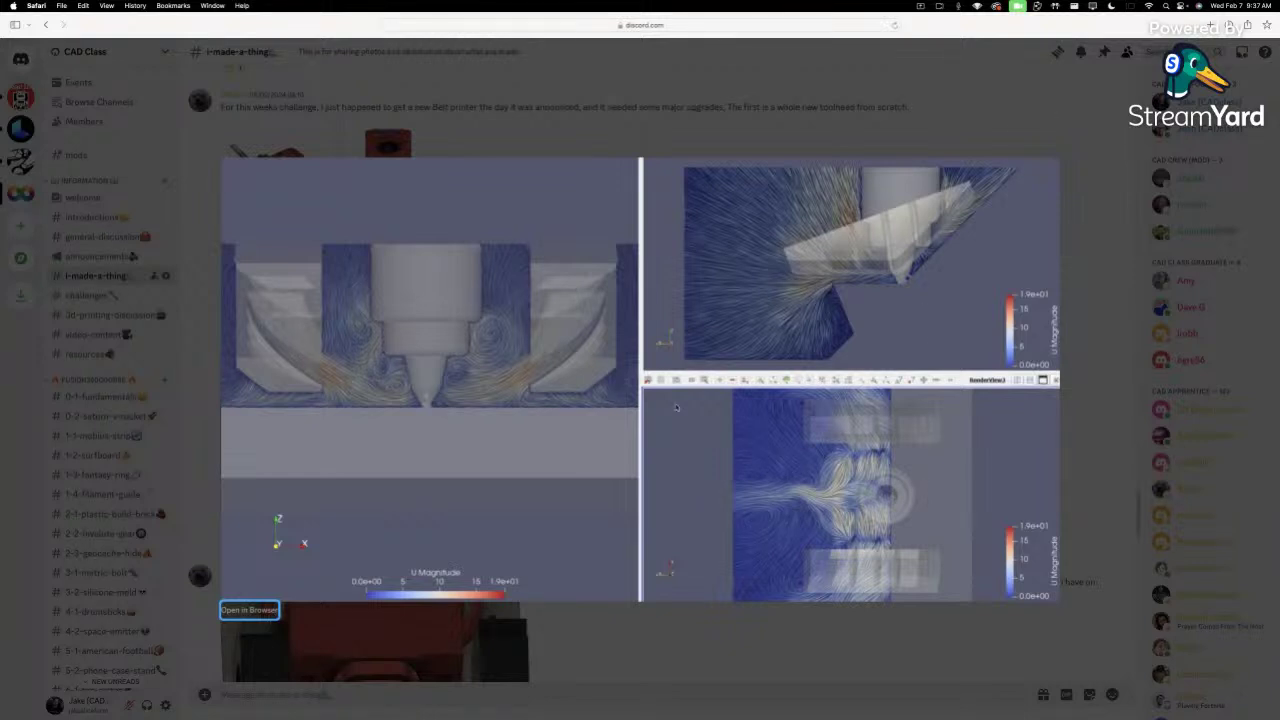
pyautogui.click(1080, 241)
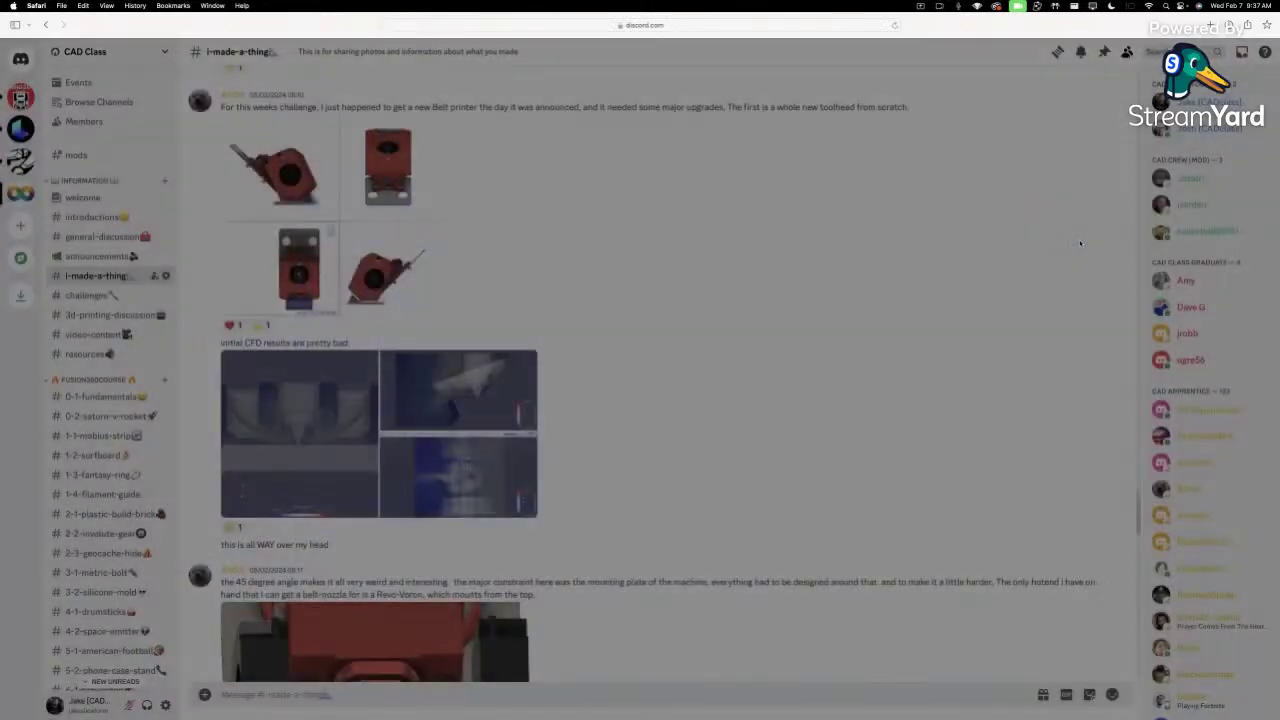
# Inspect the enlarged close-up of the hotend mount in the post about the 45 degree angle, and close it
pyautogui.scroll(-5, 660, 375)
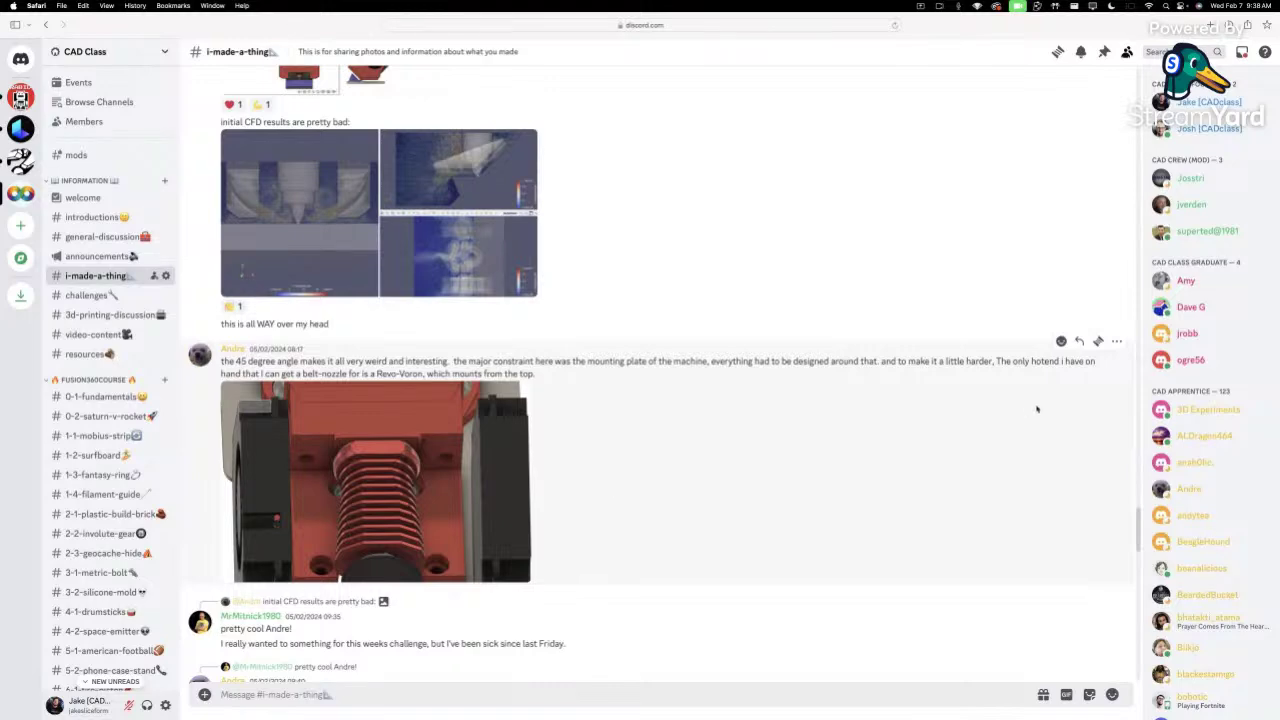
pyautogui.click(371, 441)
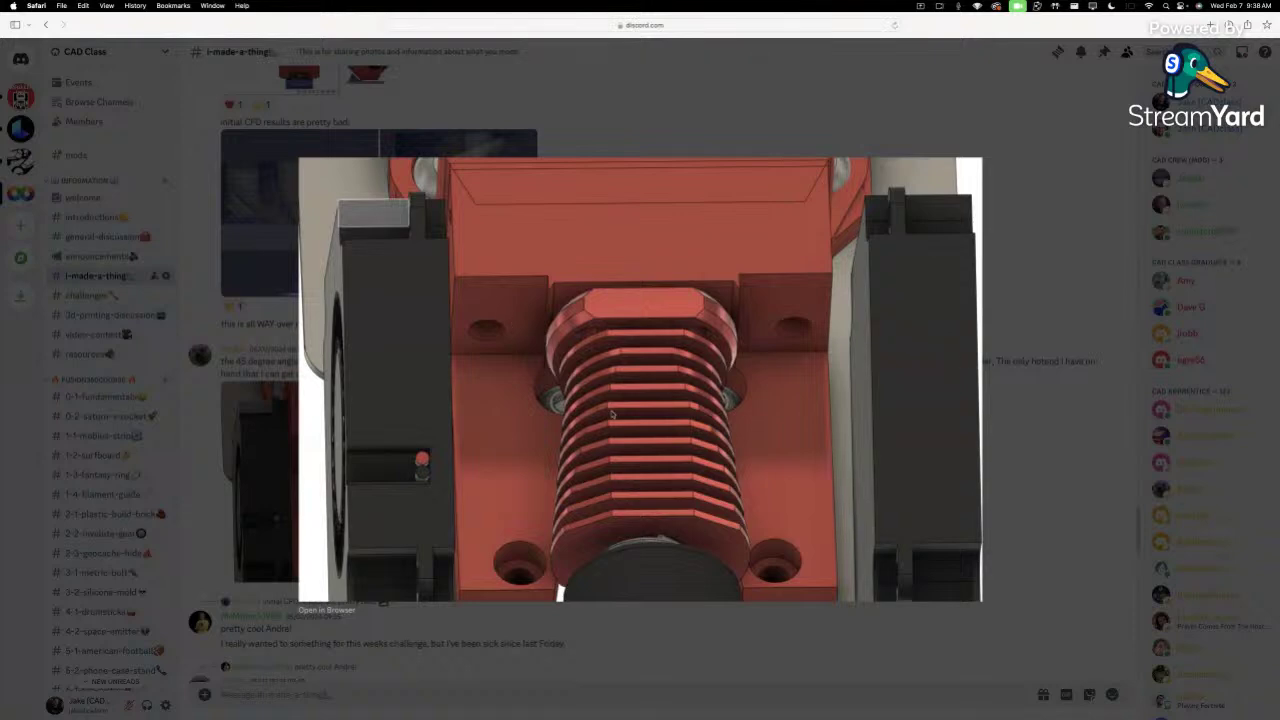
pyautogui.click(1040, 437)
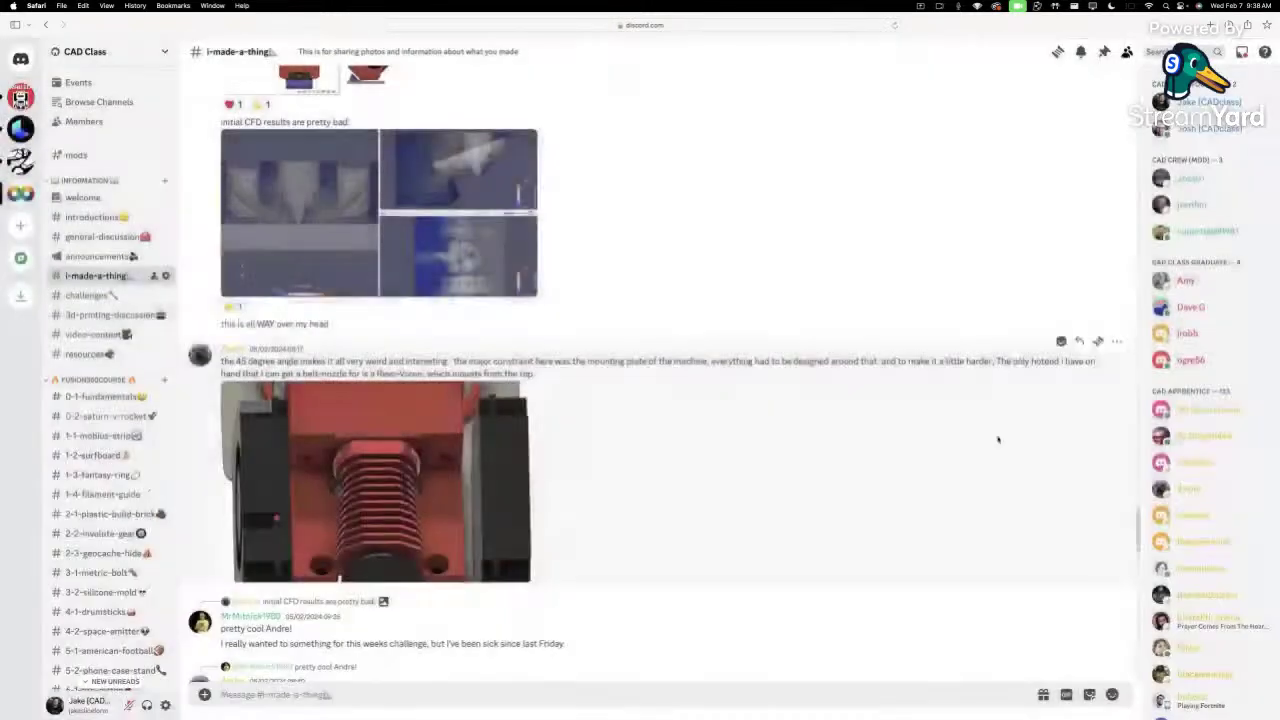
# Find the post about improving everything except the ducts and watch its toolhead assembly animation in full screen
pyautogui.scroll(-10, 566, 384)
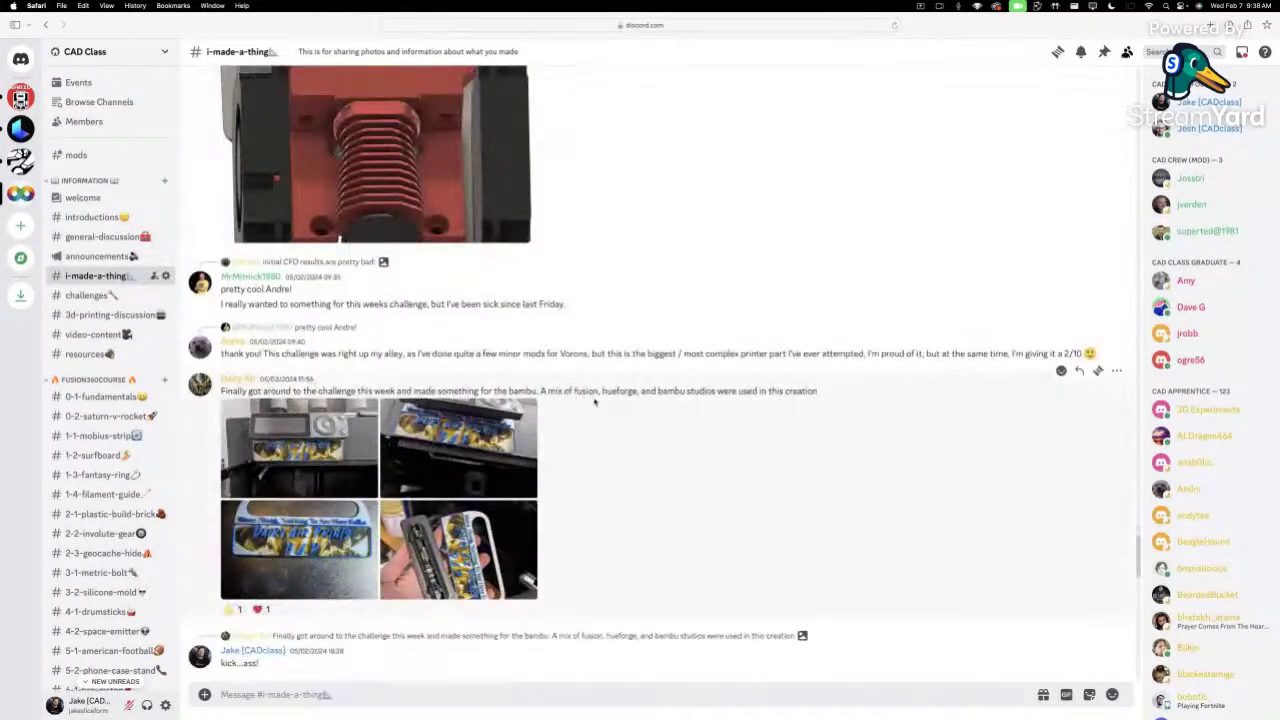
pyautogui.scroll(-9, 575, 305)
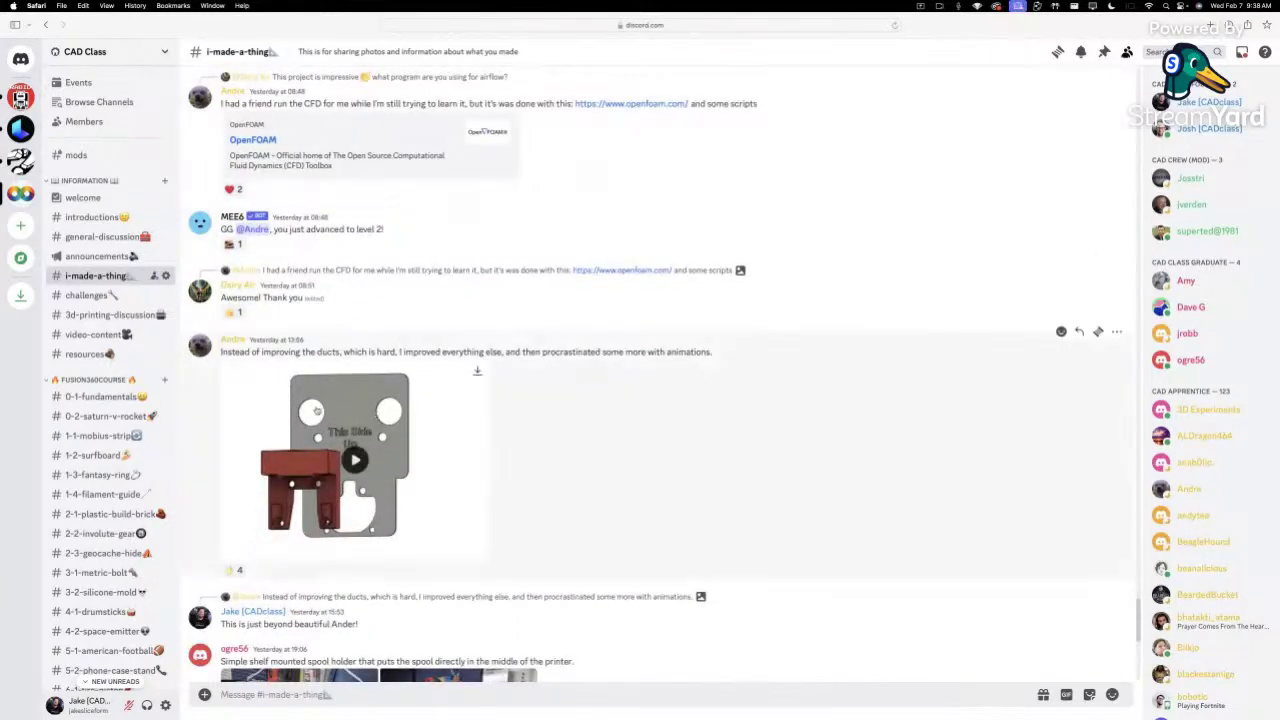
pyautogui.moveTo(238, 352); pyautogui.dragTo(421, 355)
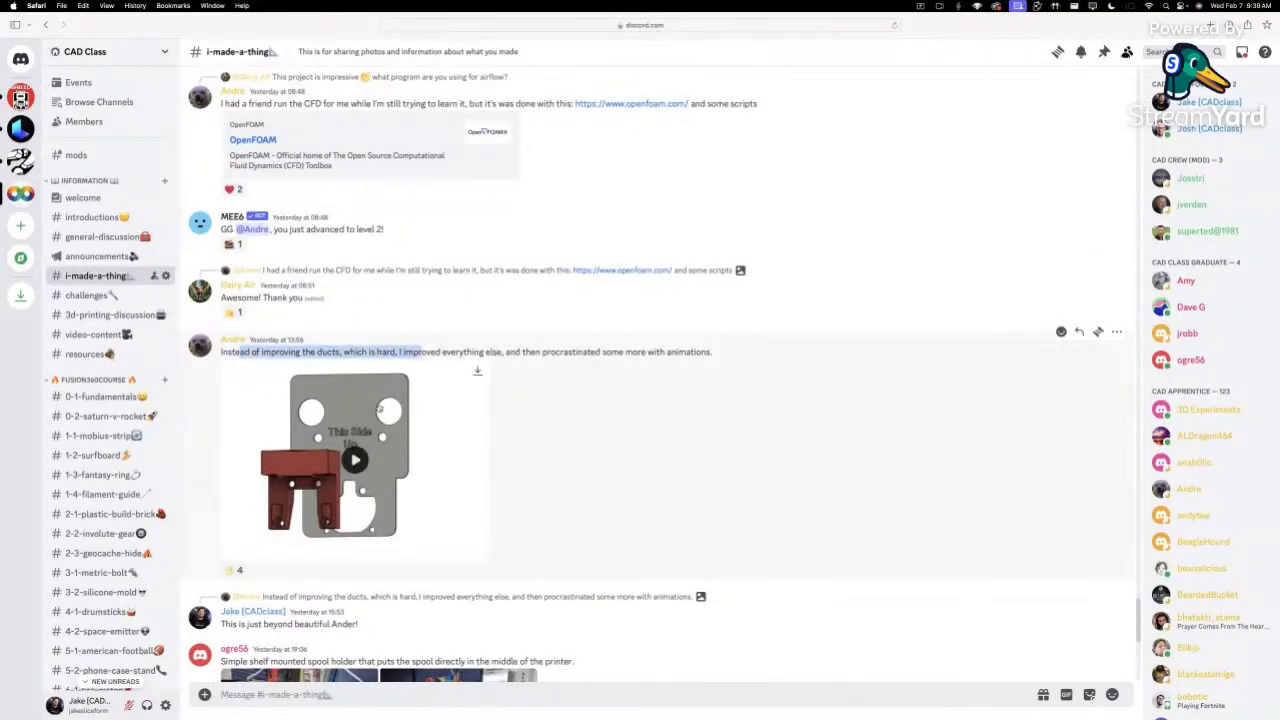
pyautogui.click(625, 434)
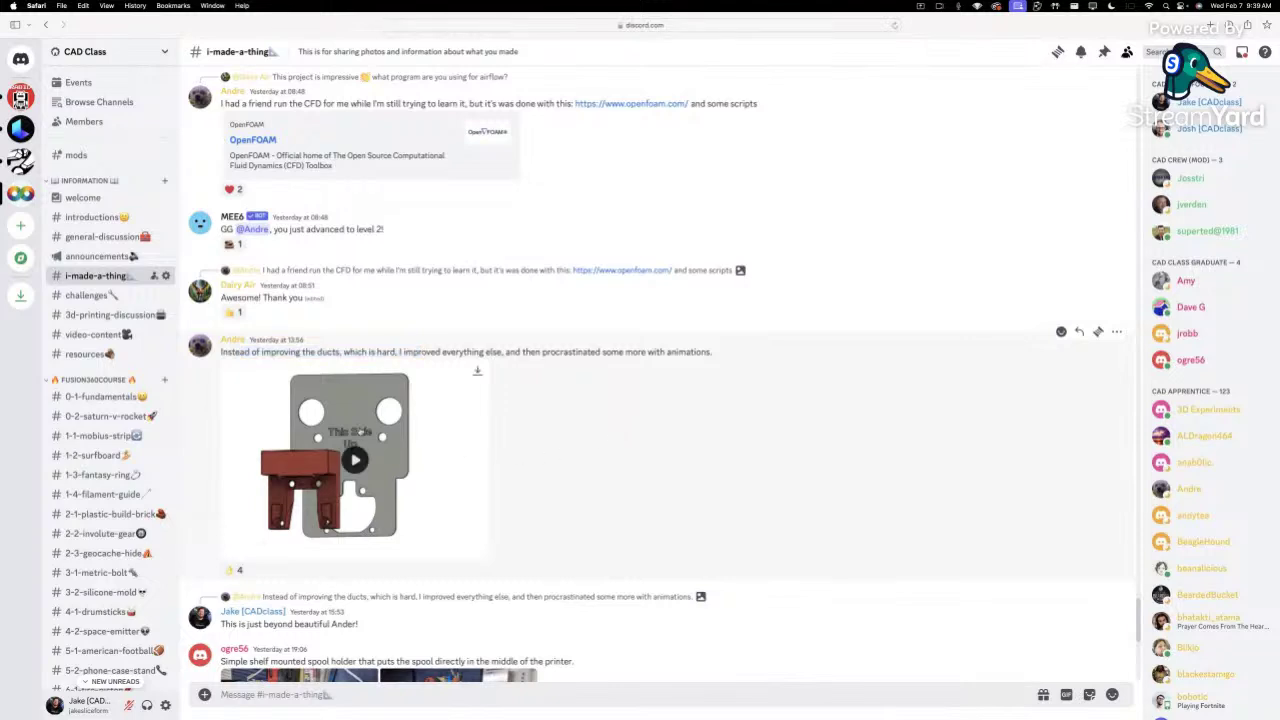
pyautogui.click(355, 460)
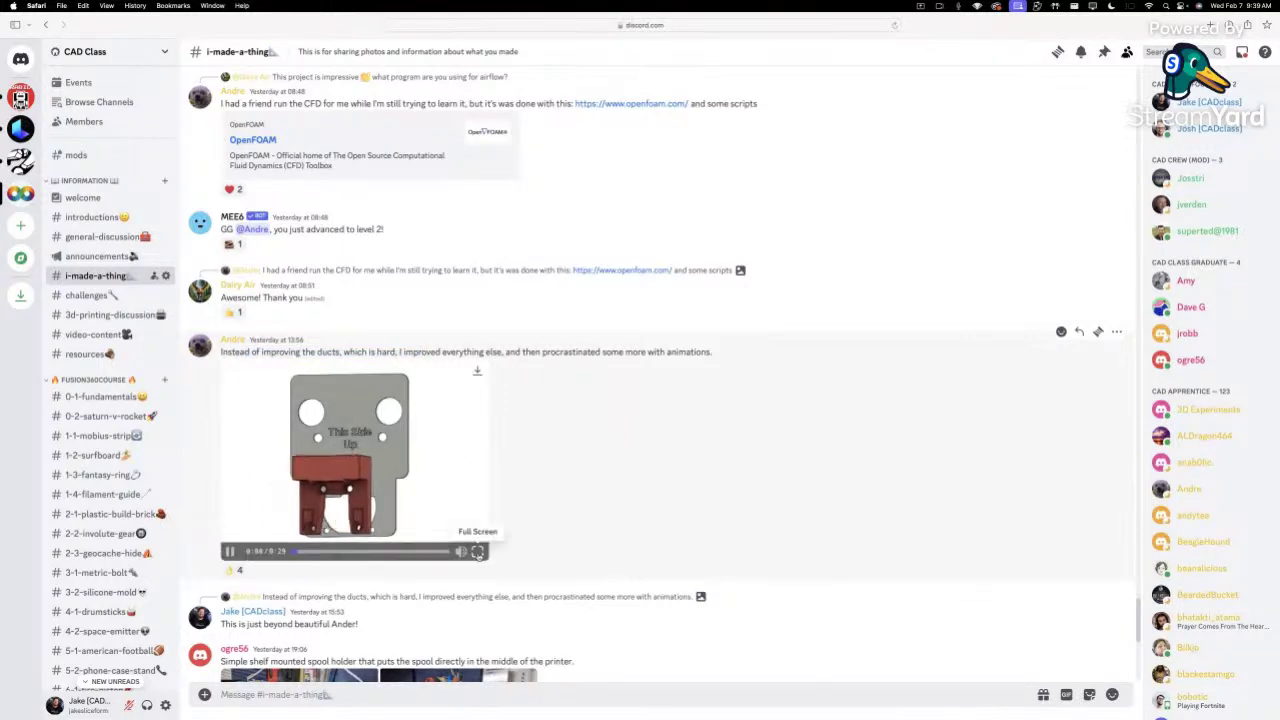
pyautogui.click(478, 556)
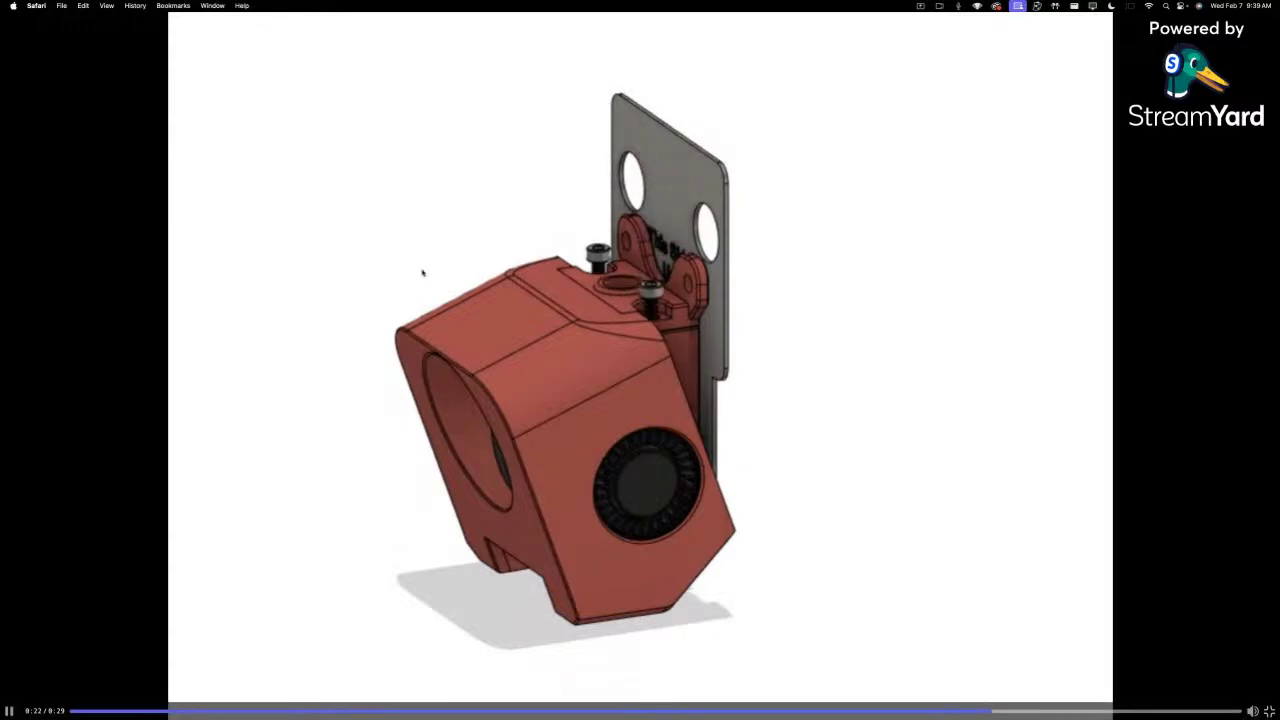
pyautogui.press('Escape')
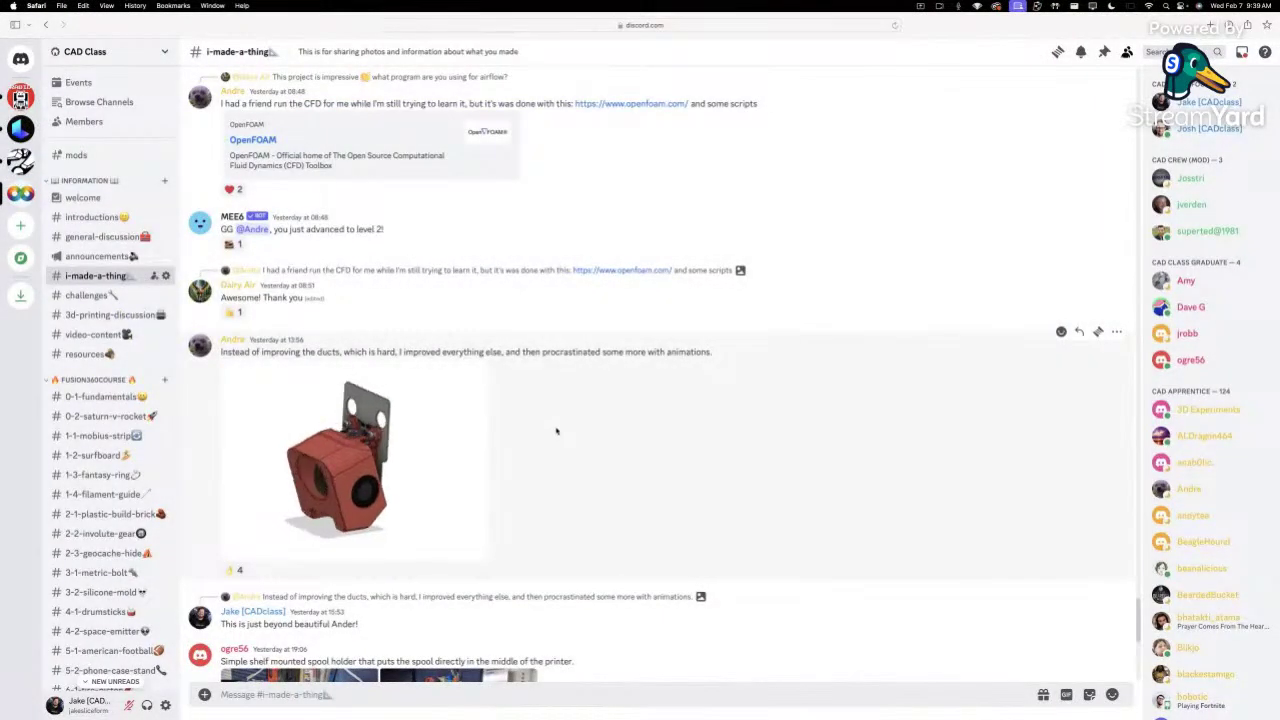
# View the photo of the printed and installed toolhead in the newest post enlarged, and close it
pyautogui.scroll(-3, 487, 408)
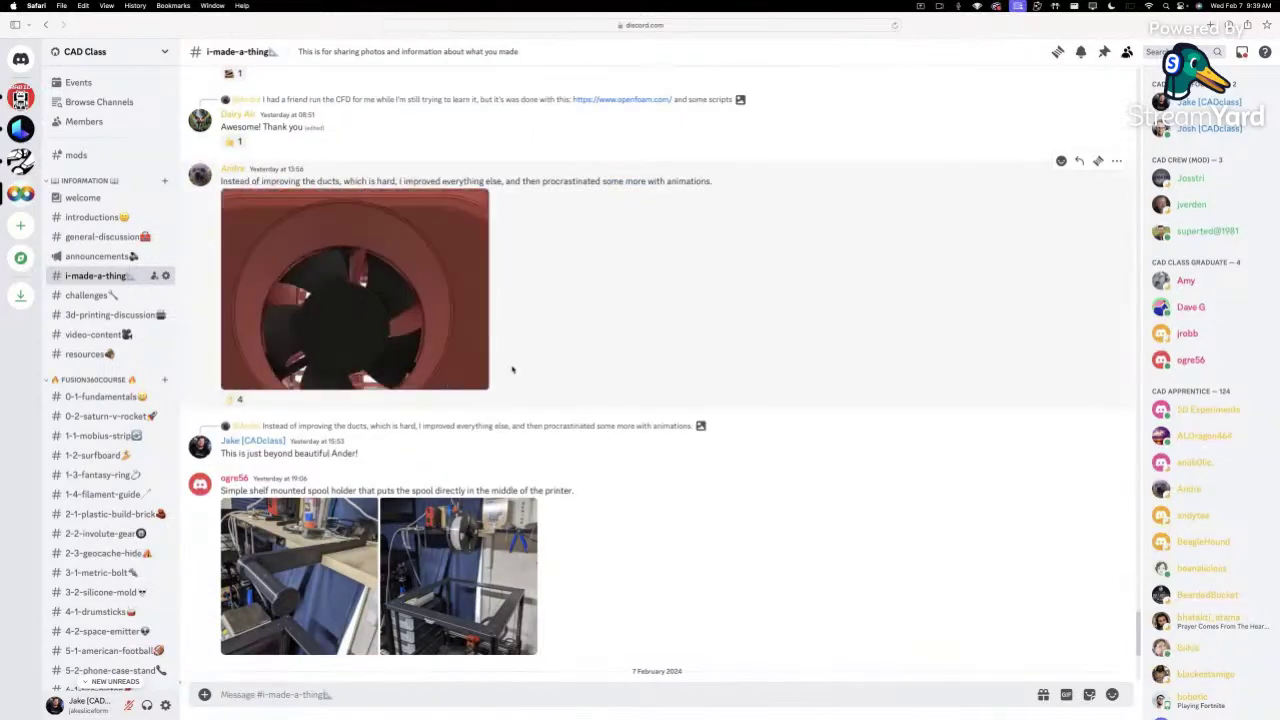
pyautogui.scroll(-5, 620, 345)
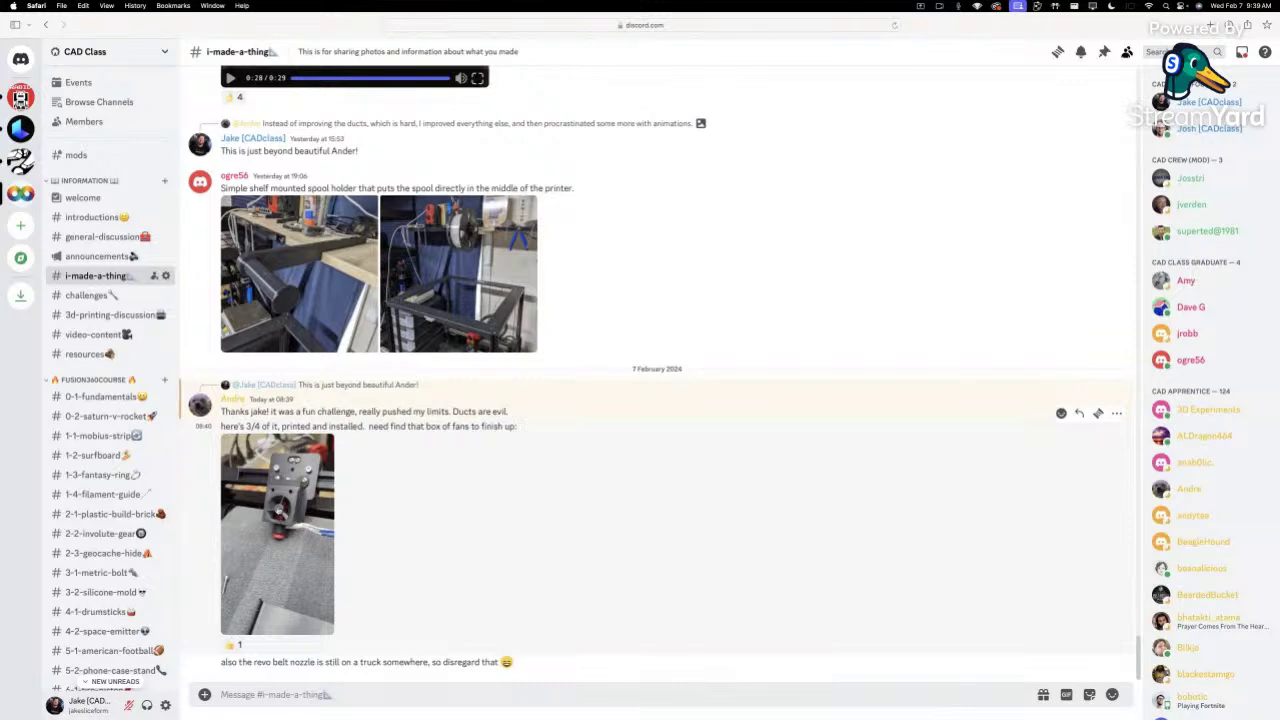
pyautogui.click(277, 530)
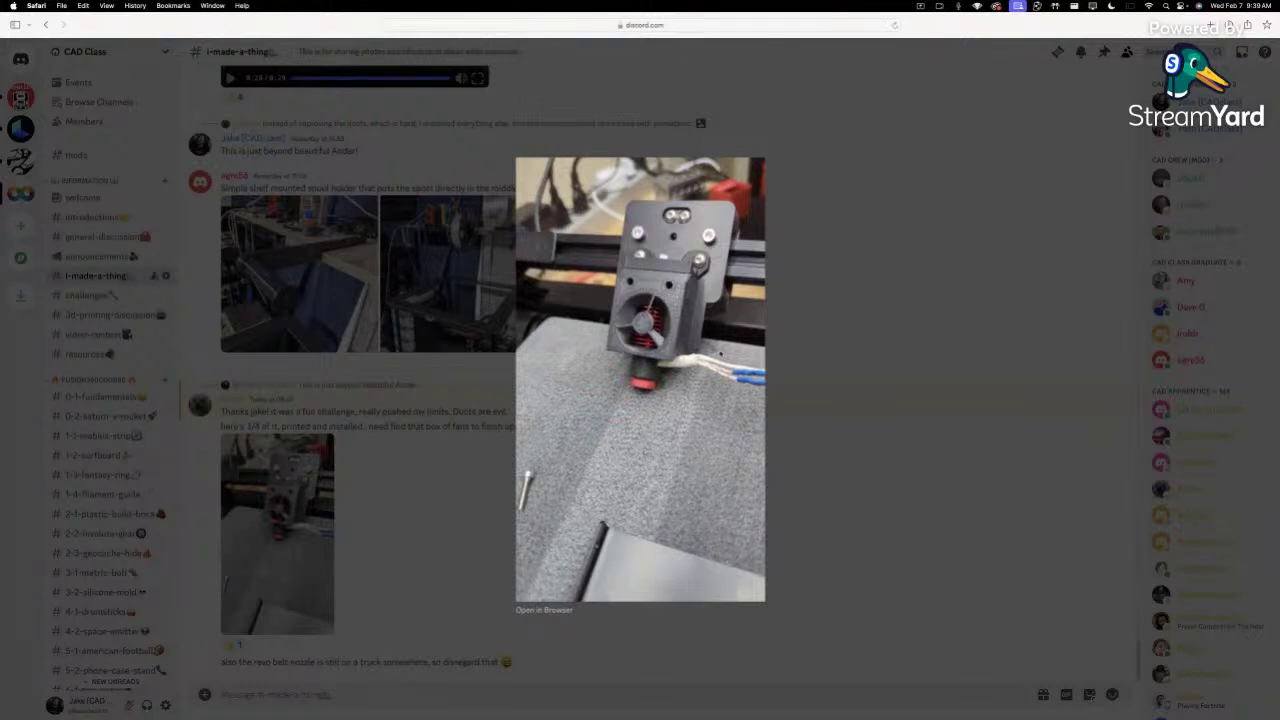
pyautogui.press('Escape')
# Go back to the reply about the airflow program and read its OpenFOAM link description
pyautogui.scroll(-10, 587, 349)
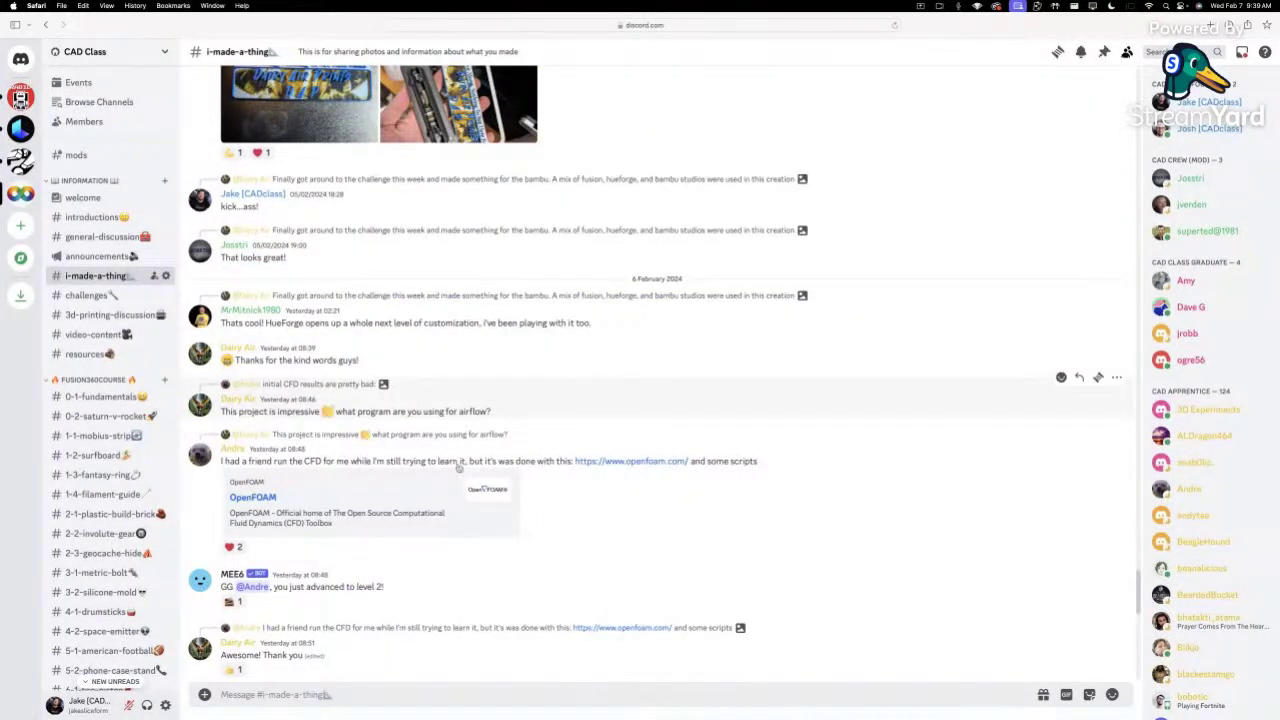
pyautogui.moveTo(393, 513); pyautogui.dragTo(335, 524)
pyautogui.click(347, 512)
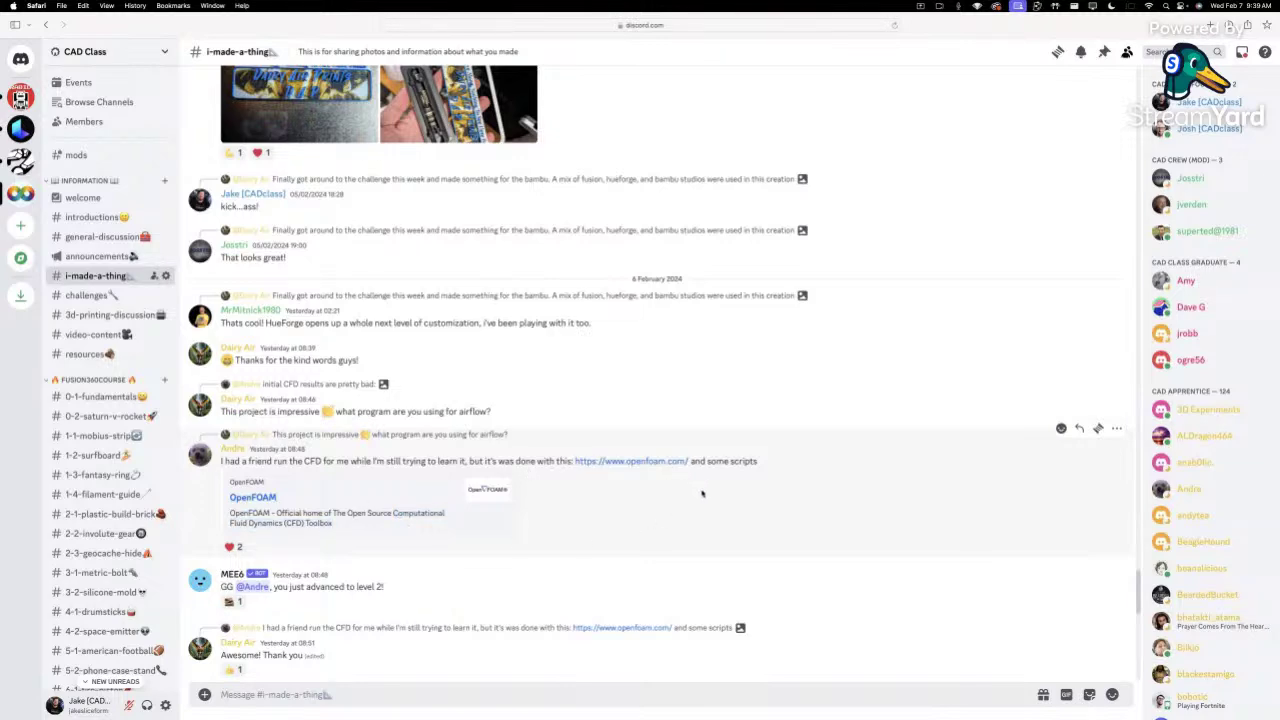
# Find the earlier post about alphabet stamps for clay, read its description and enlarge the red stamp render
pyautogui.scroll(15, 702, 493)
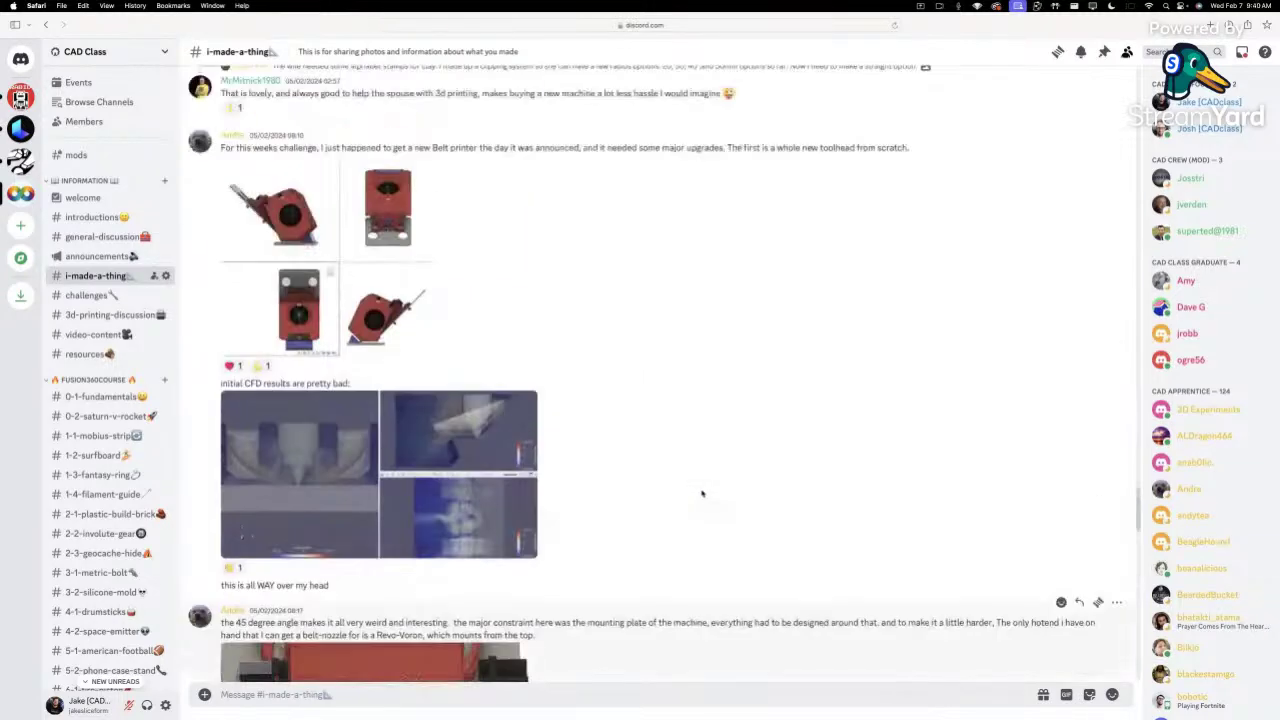
pyautogui.scroll(8, 702, 493)
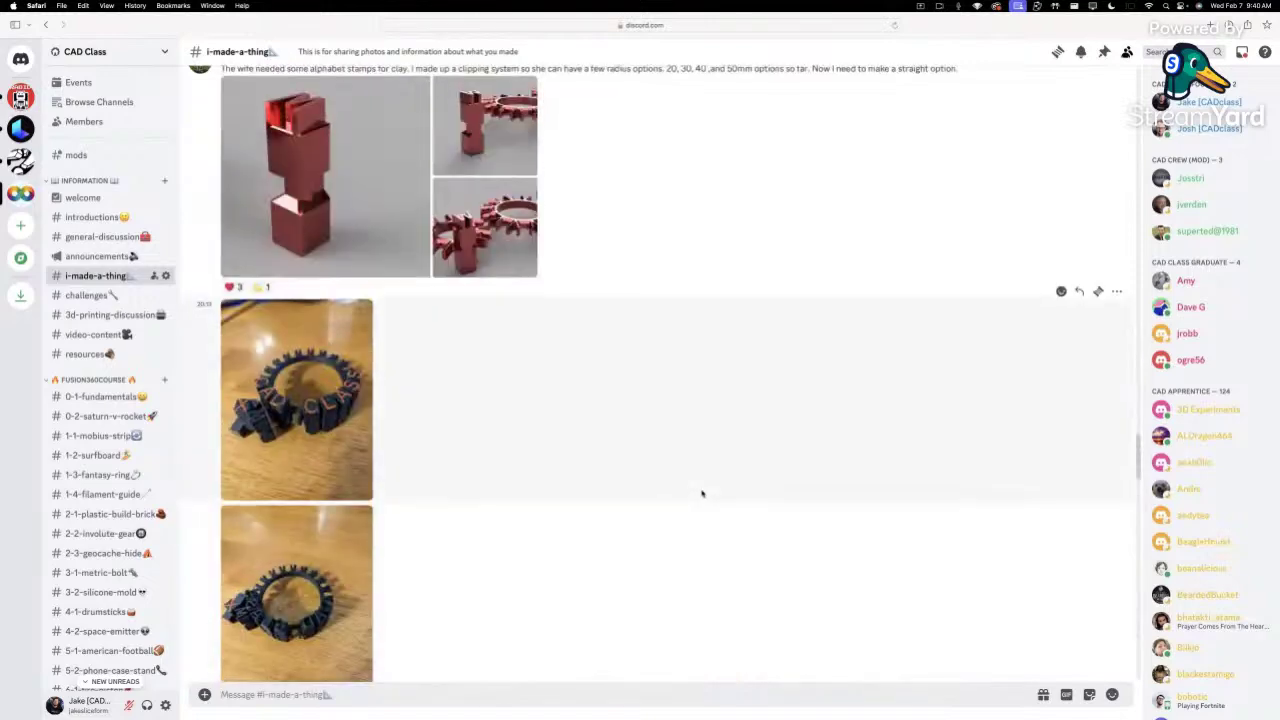
pyautogui.scroll(9, 702, 493)
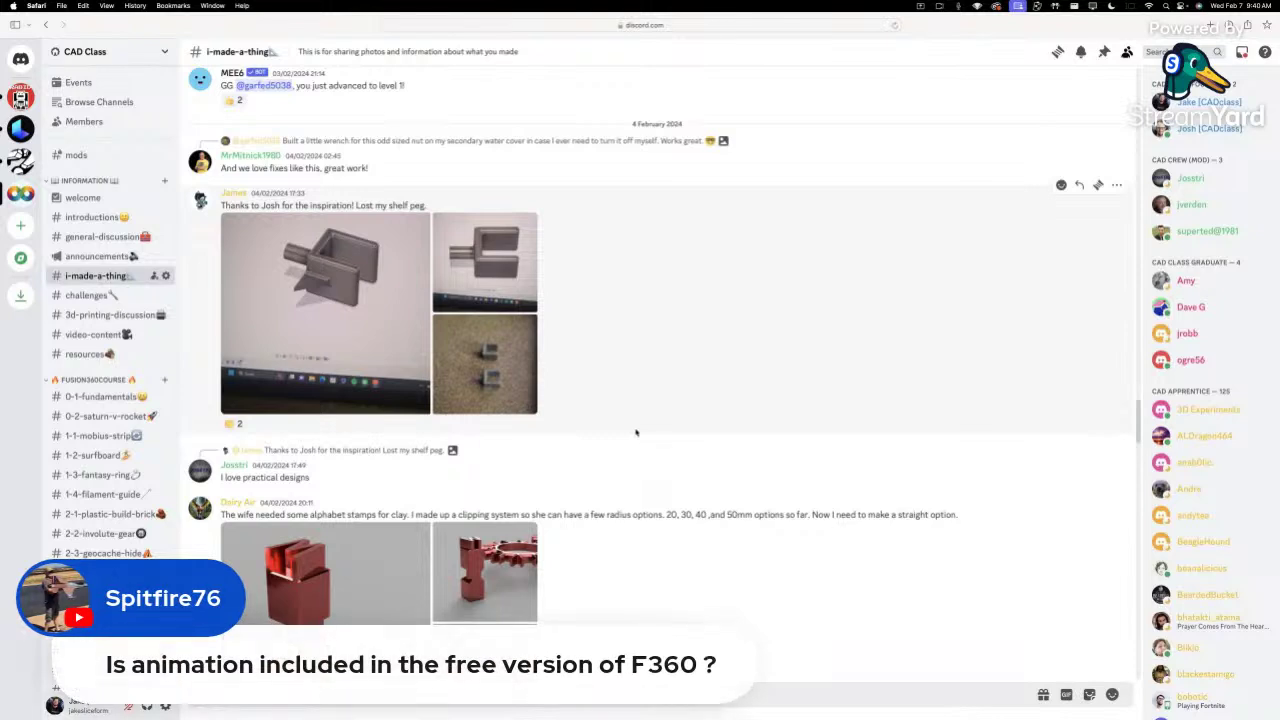
pyautogui.scroll(-3, 636, 432)
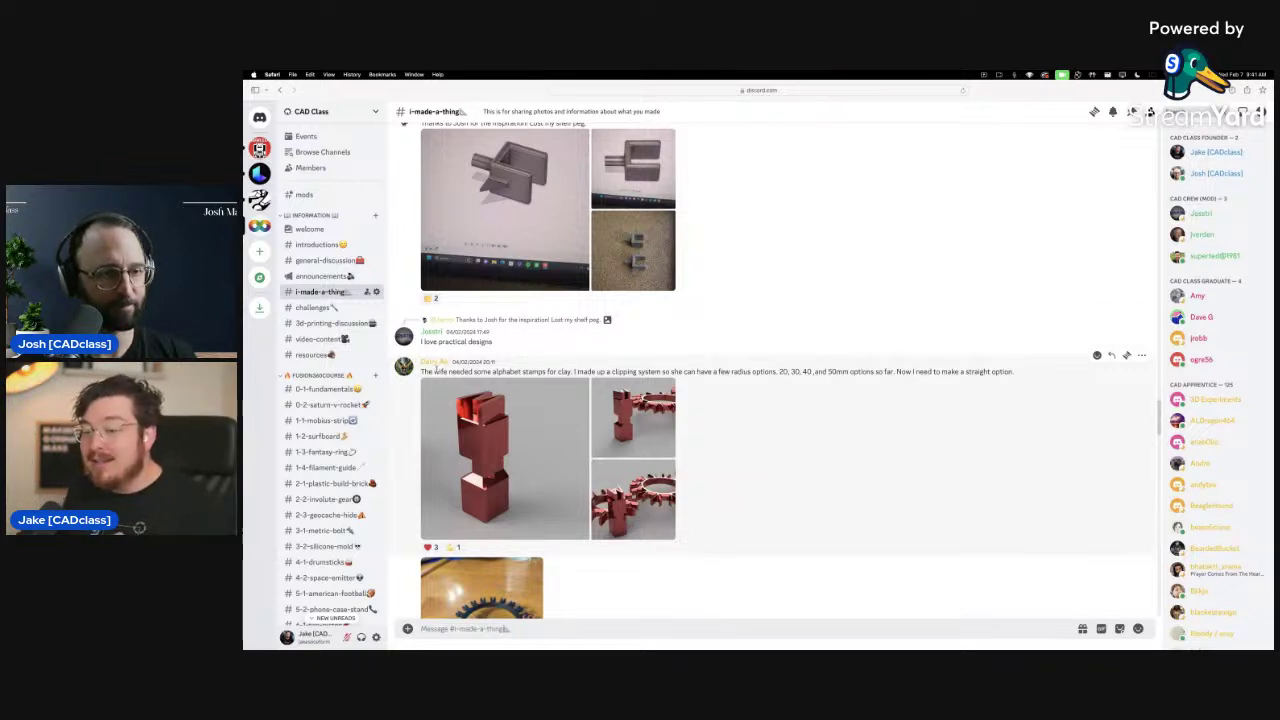
pyautogui.moveTo(443, 371); pyautogui.dragTo(571, 371)
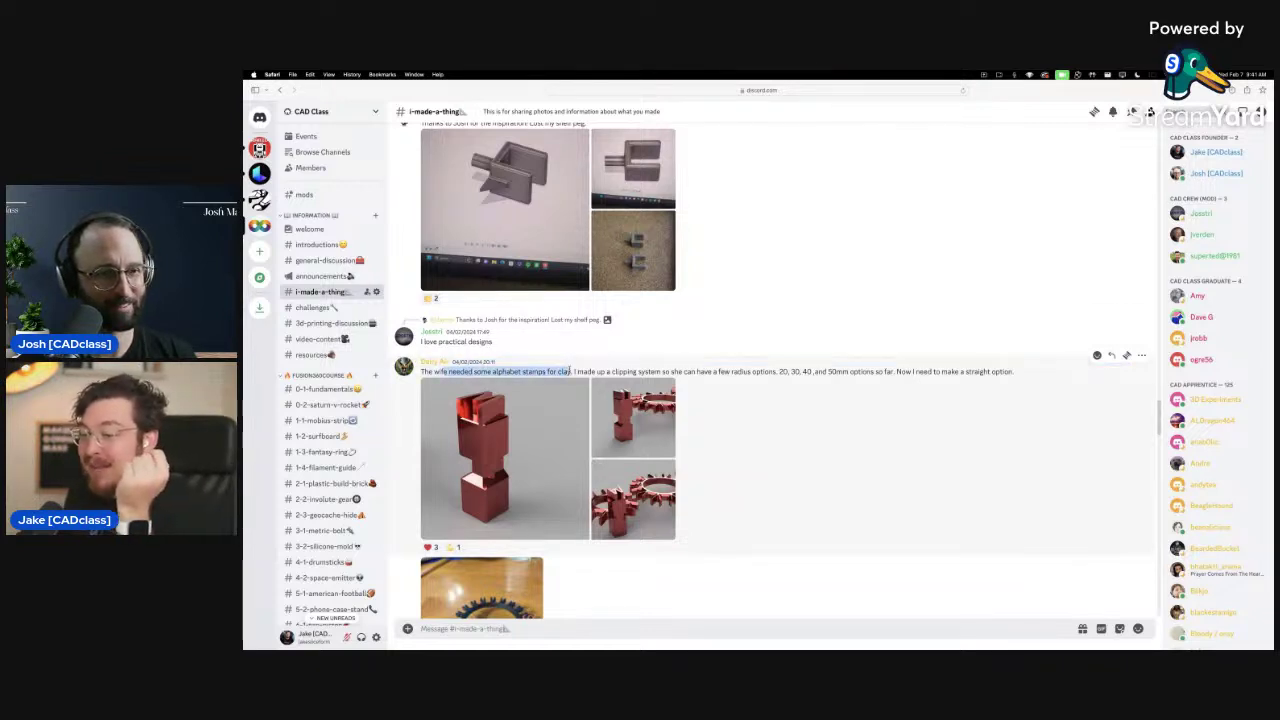
pyautogui.click(759, 390)
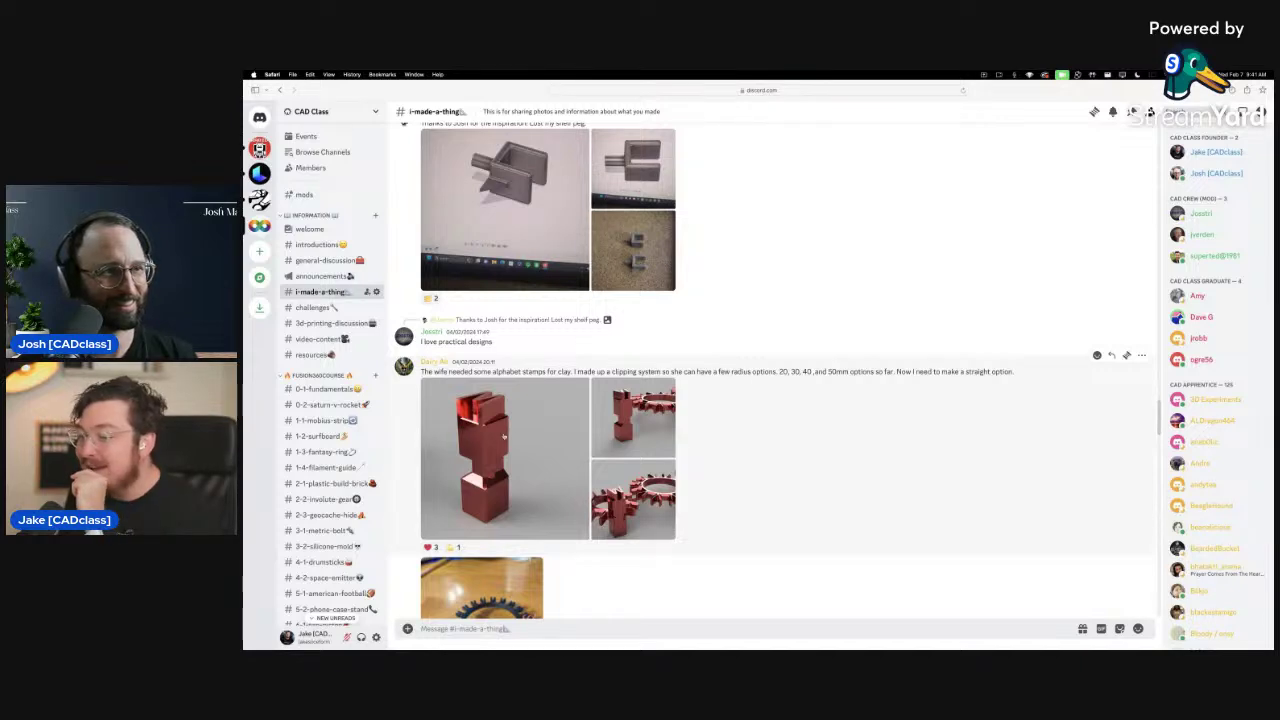
pyautogui.click(503, 436)
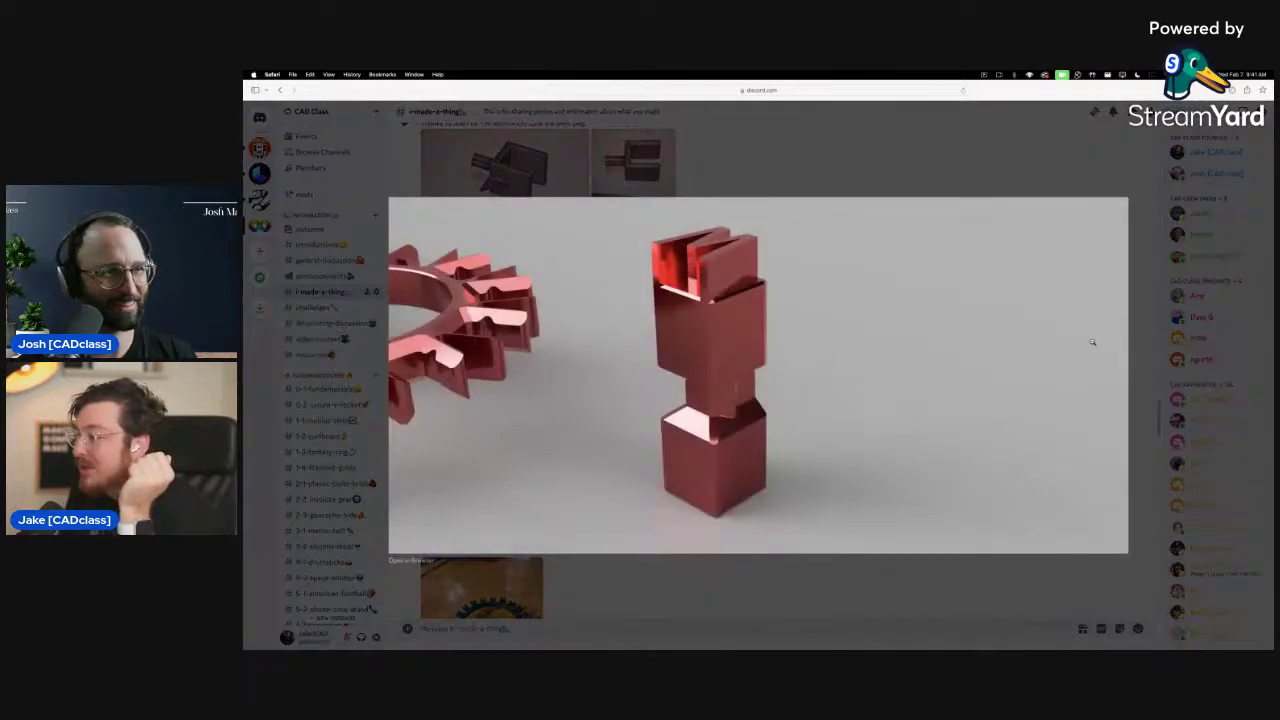
# Browse through all the red alphabet stamp renders in the enlarged gallery and close it
pyautogui.press('Right')
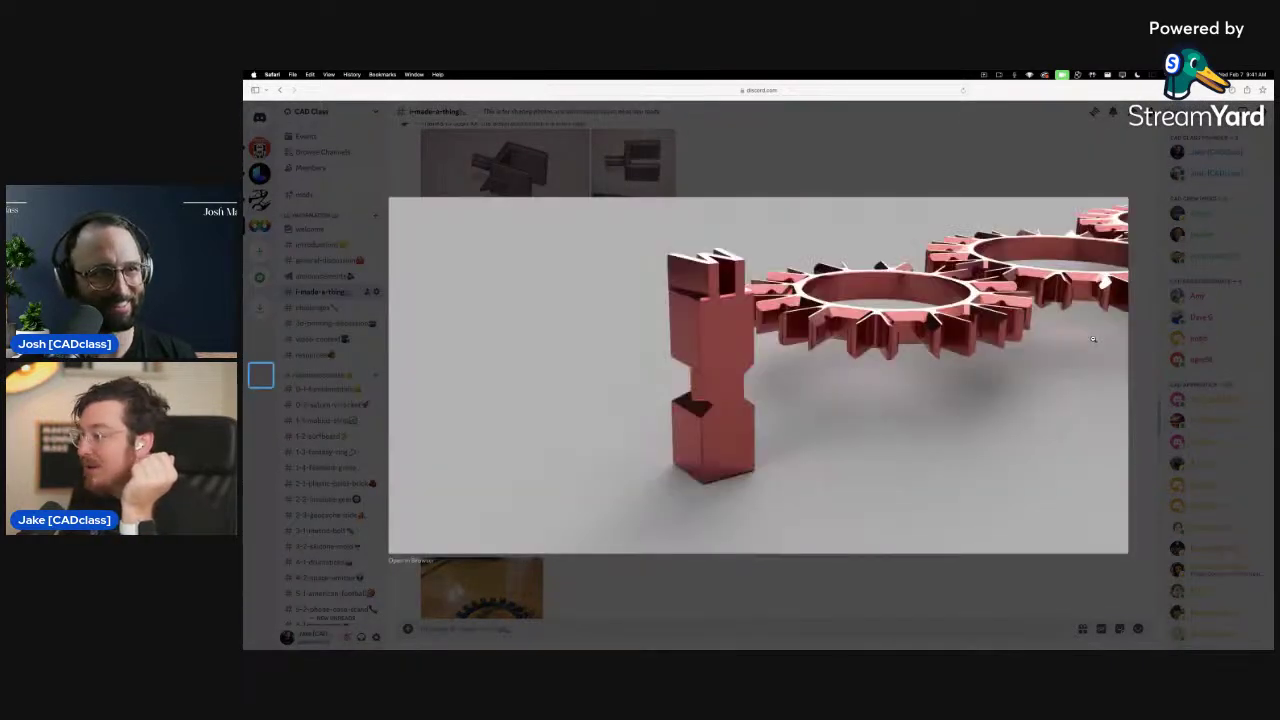
pyautogui.press('Right')
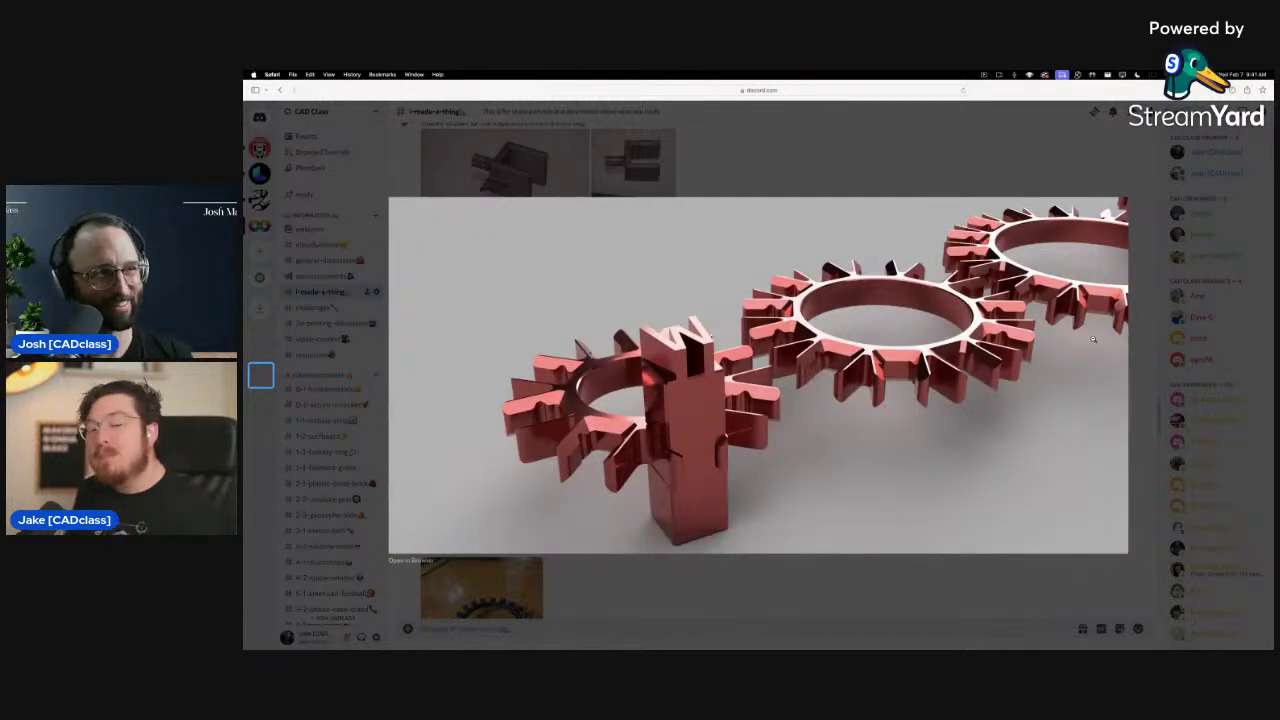
pyautogui.press('Right')
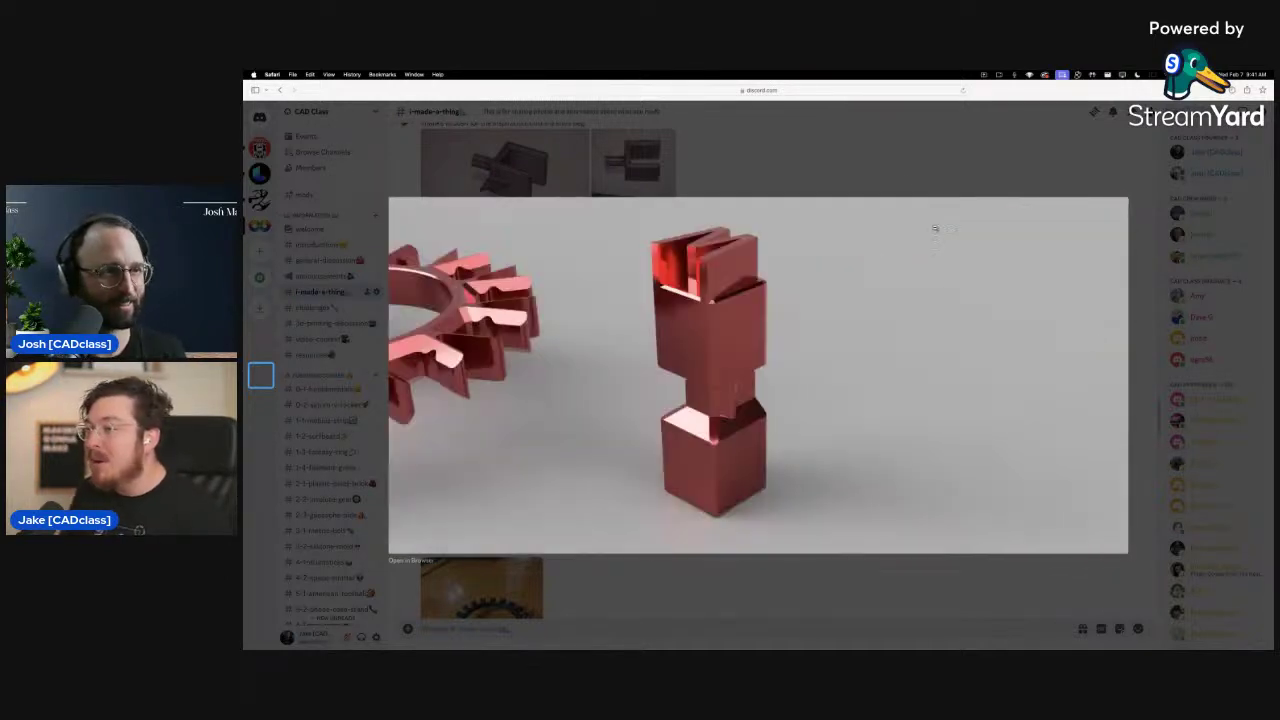
pyautogui.click(897, 159)
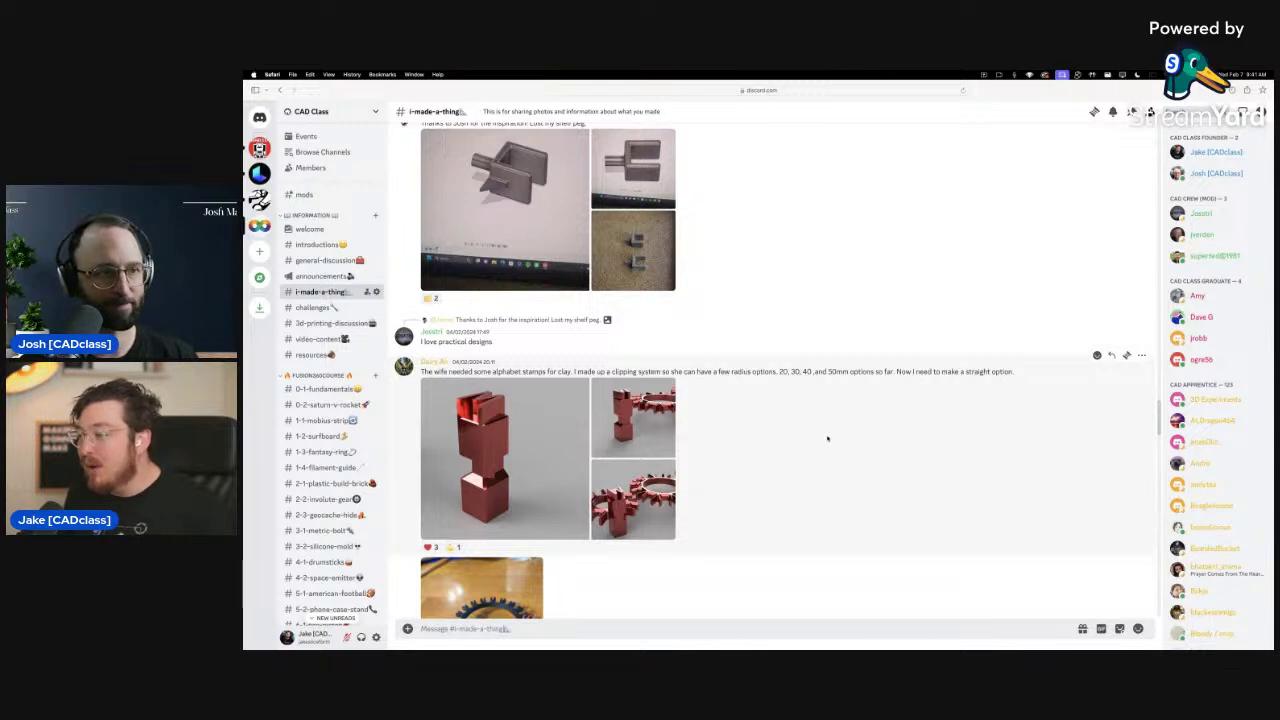
# View the photos of the printed stamp ring spelling CAD CLASS below the renders, enlarging them and closing them again
pyautogui.scroll(-1, 792, 443)
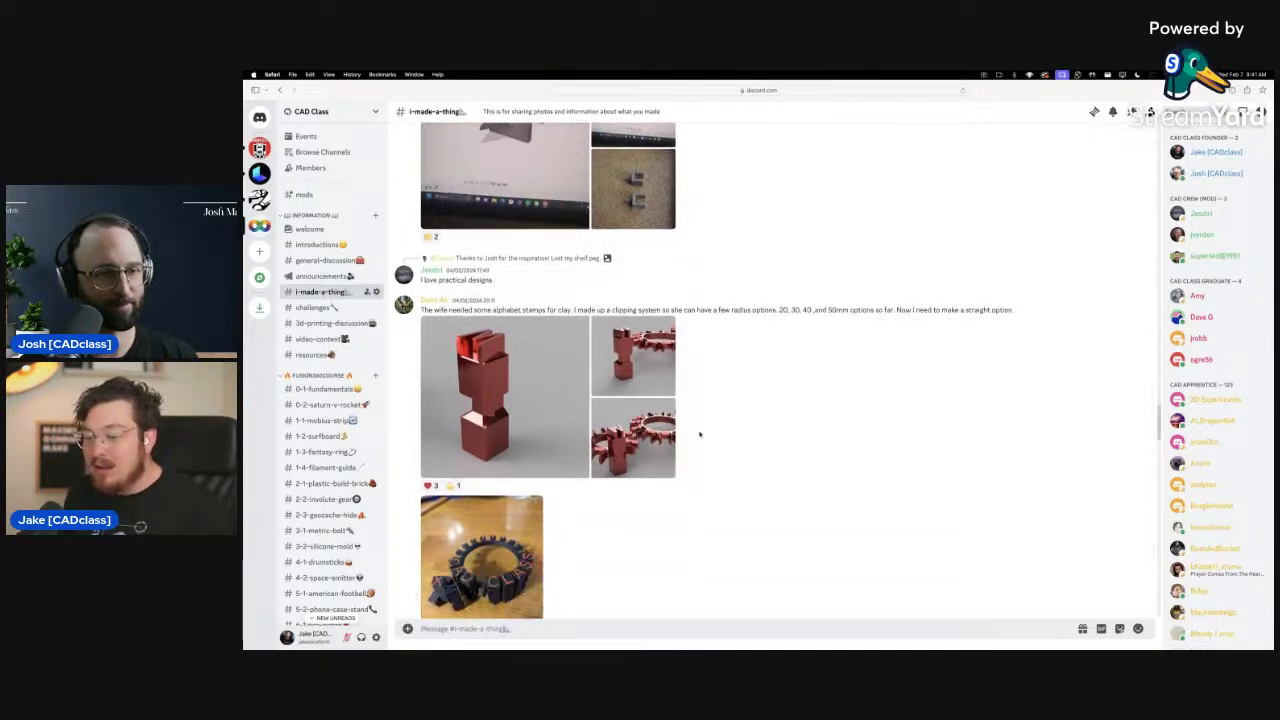
pyautogui.scroll(-4, 801, 429)
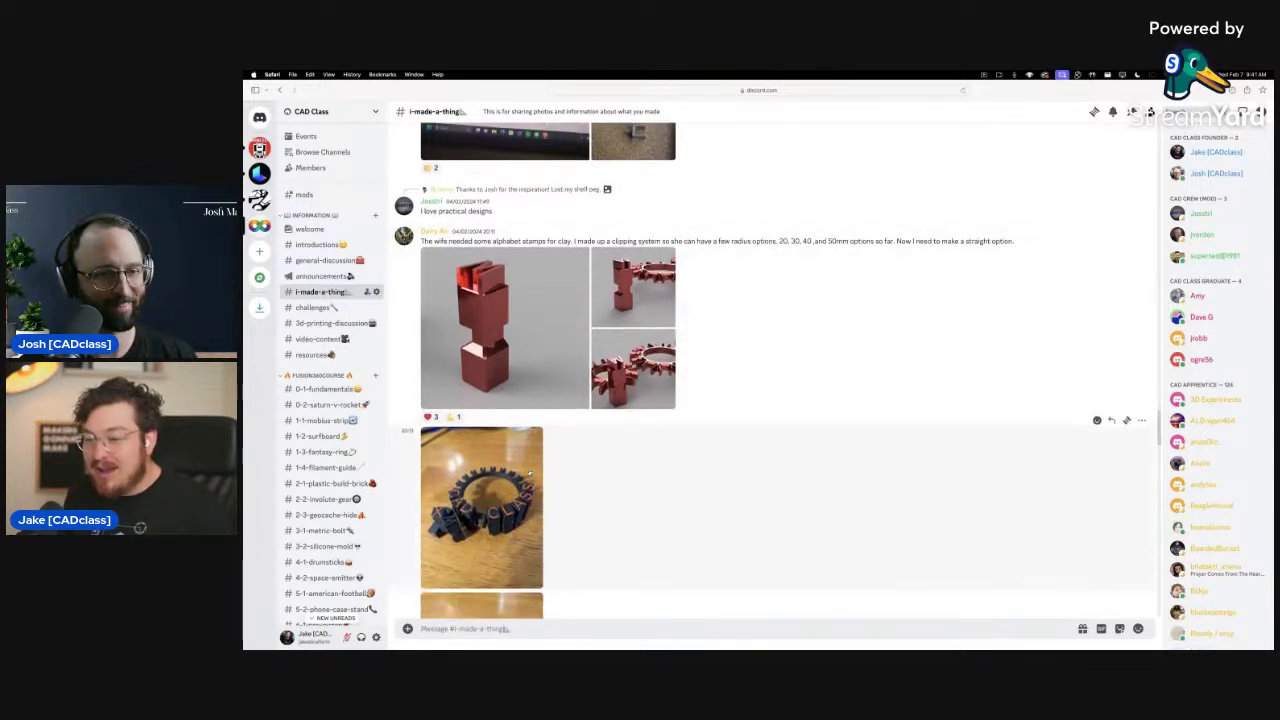
pyautogui.click(481, 350)
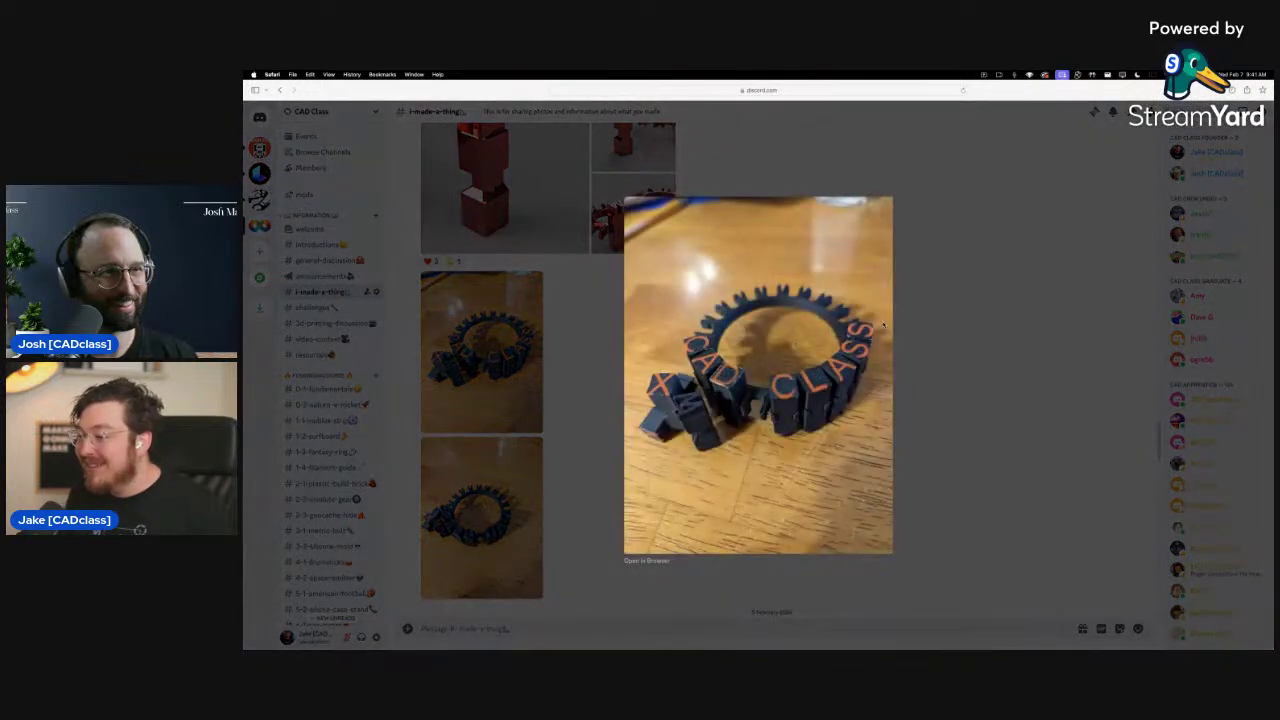
pyautogui.press('Tab')
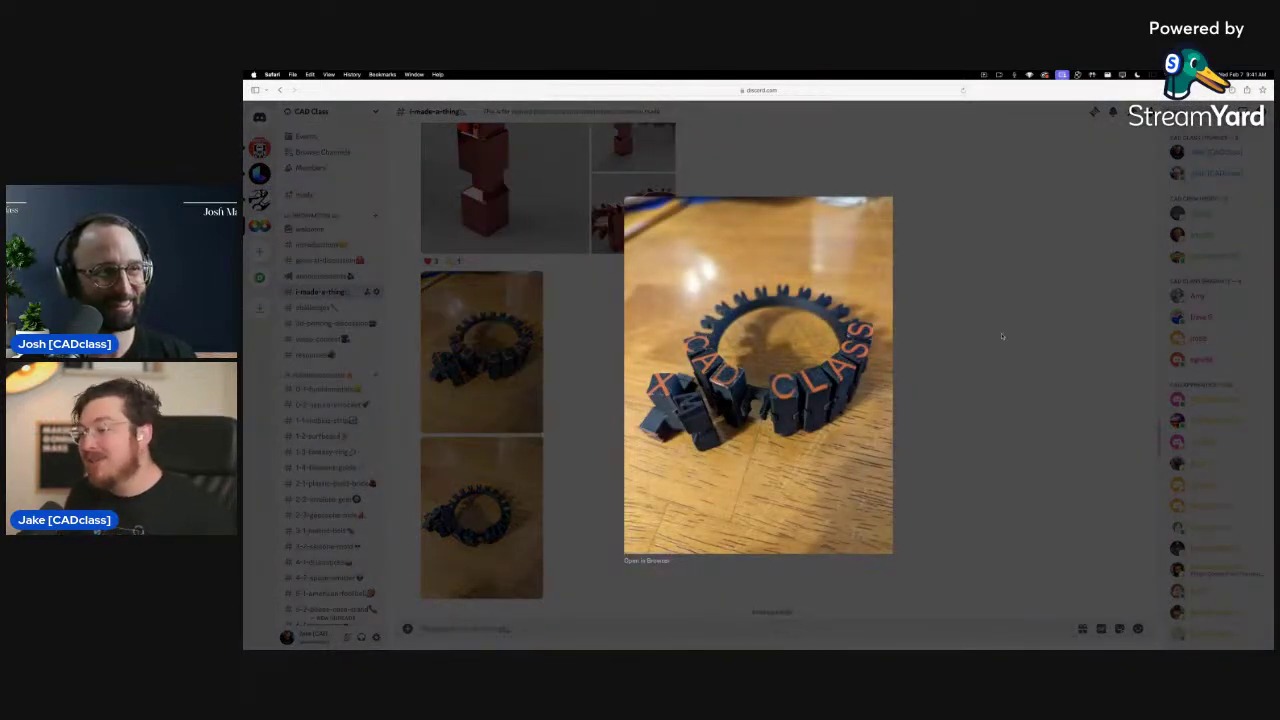
pyautogui.press('Escape')
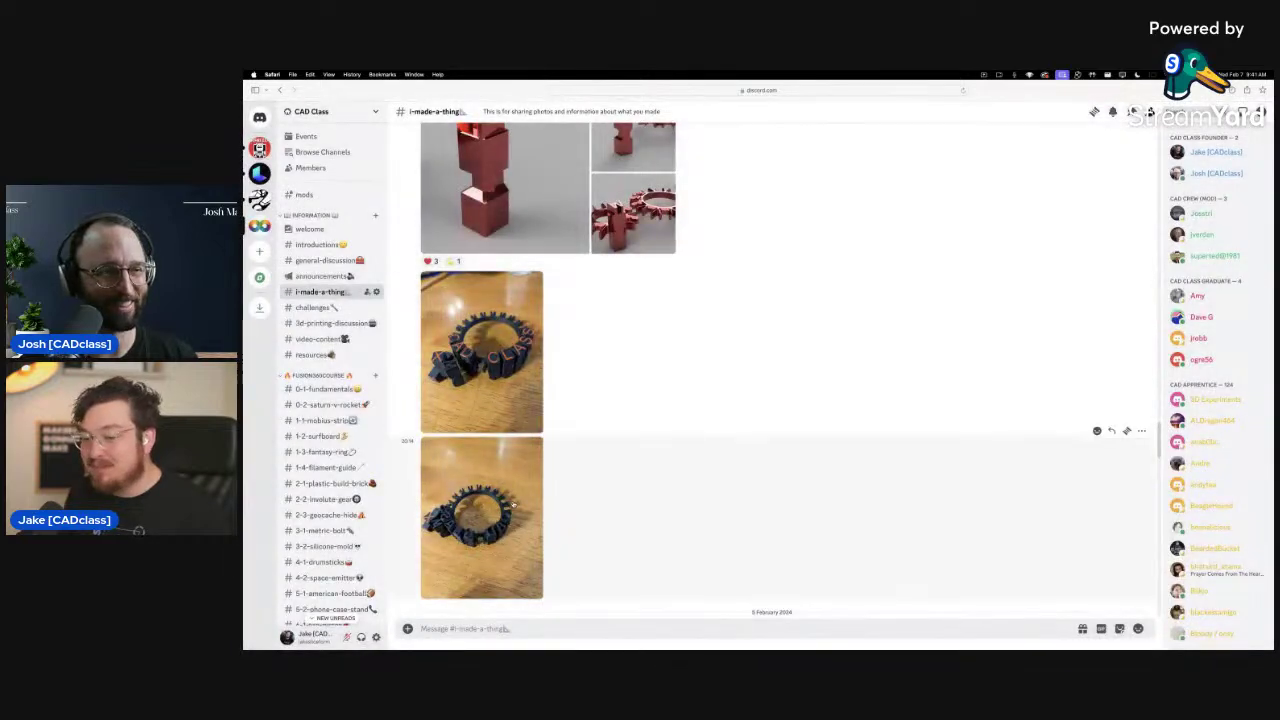
pyautogui.press('Return')
pyautogui.press('Escape')
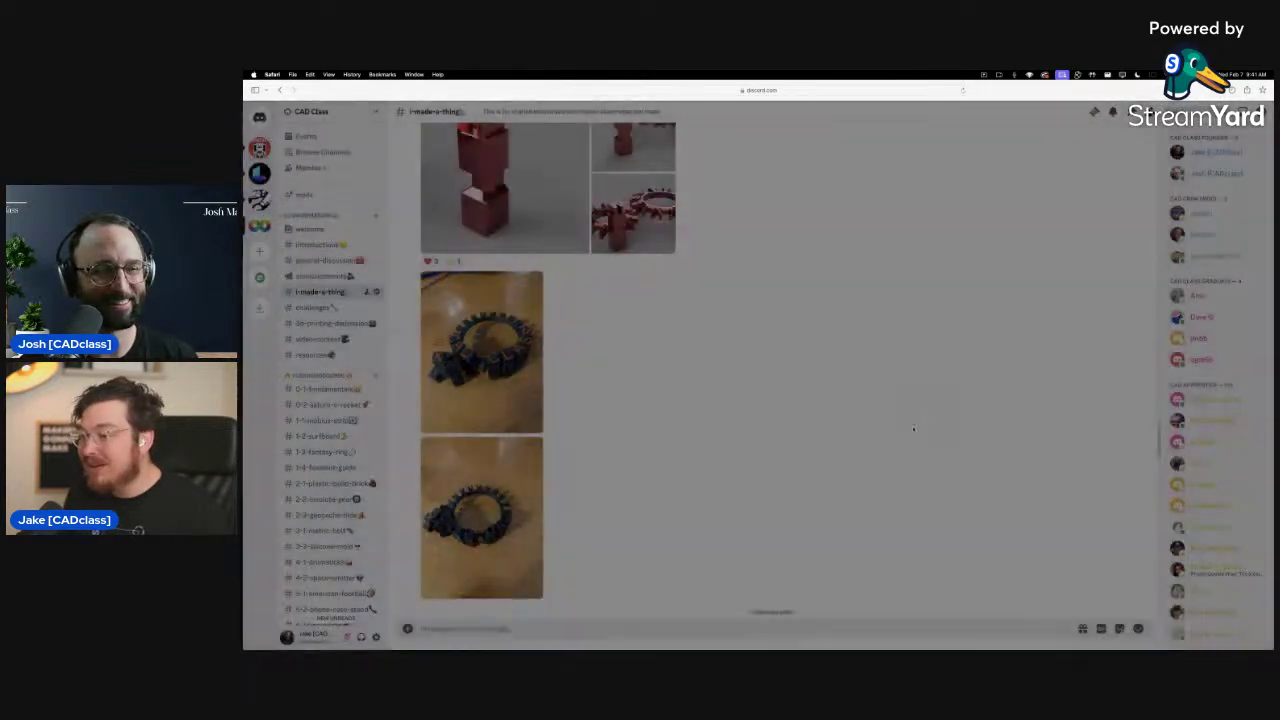
# Go back to the alphabet stamp renders, enlarge the single stamp and the stamp beside the clip rings, and close them
pyautogui.scroll(5, 767, 405)
pyautogui.scroll(-4, 767, 405)
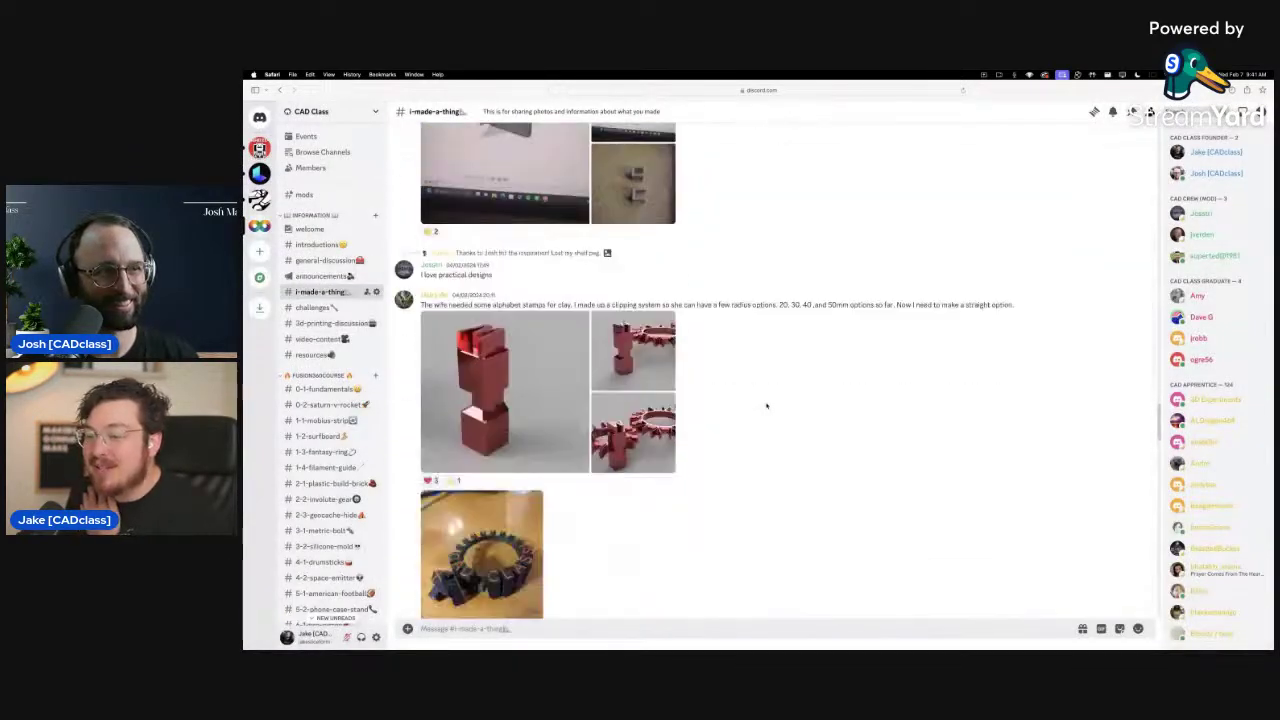
pyautogui.click(467, 365)
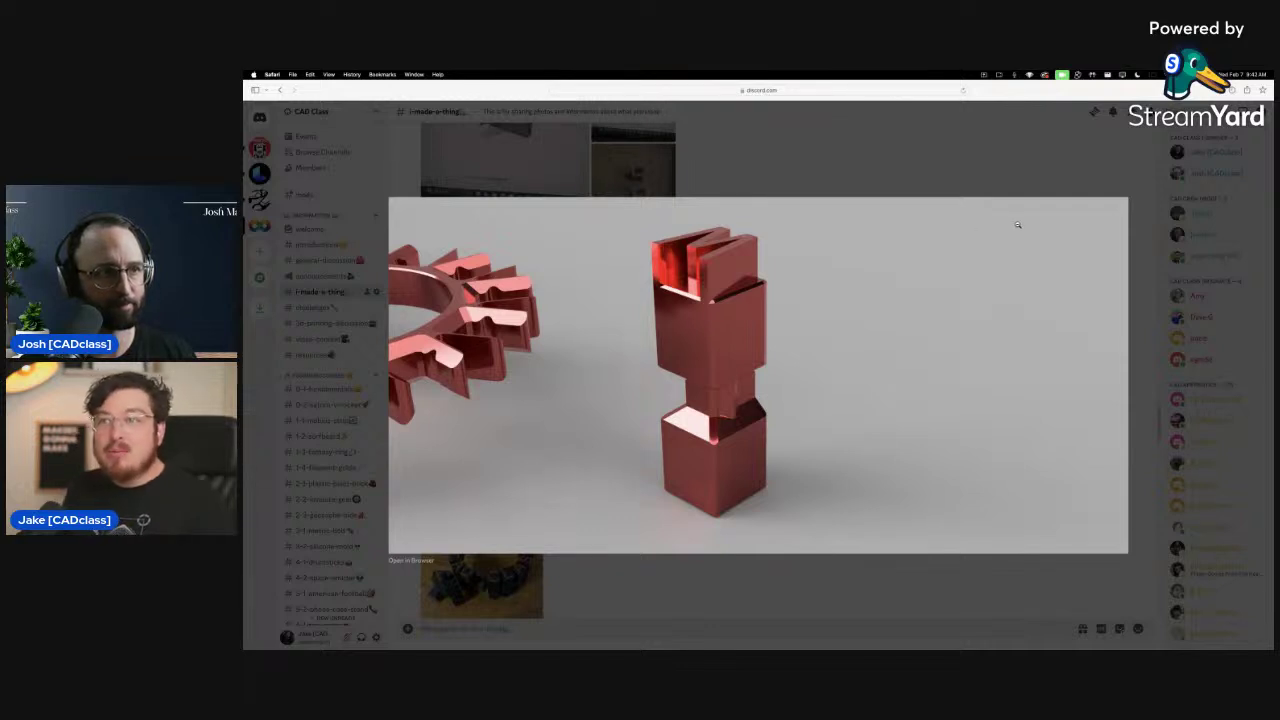
pyautogui.click(892, 177)
pyautogui.click(634, 433)
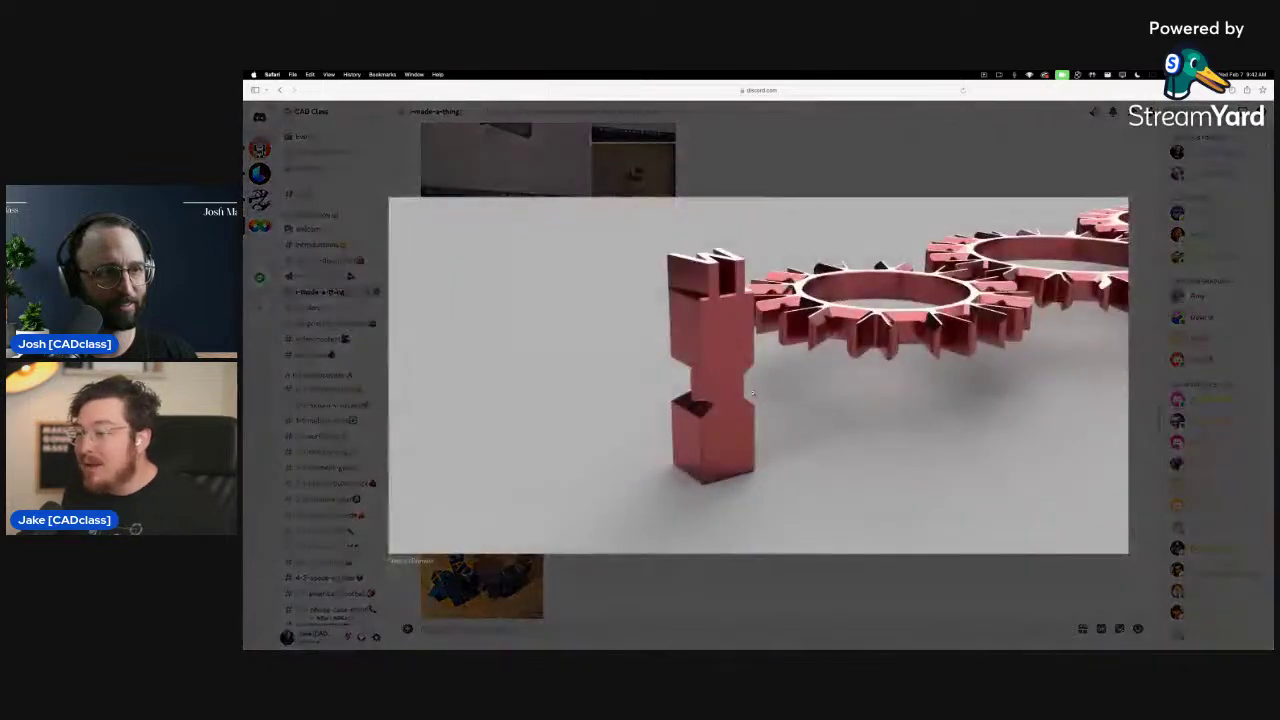
pyautogui.click(854, 573)
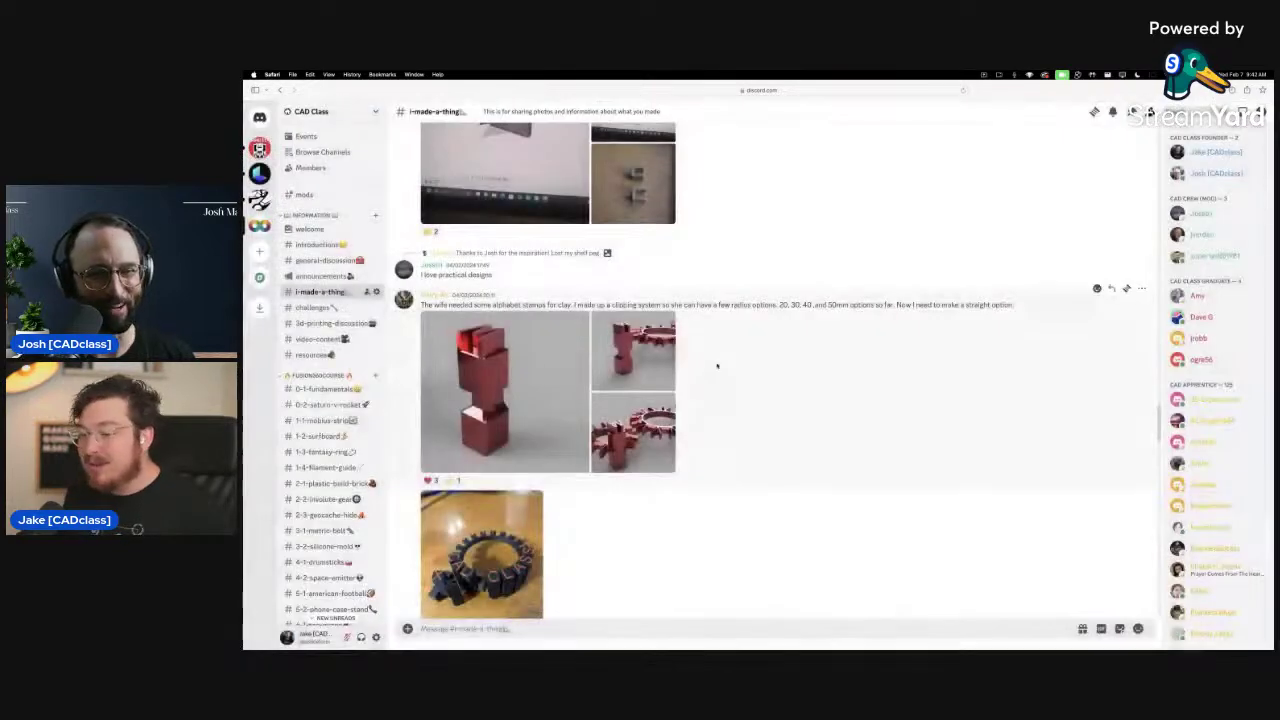
# Find the challenge post about something made for the bambu, past the toolhead posts, and view its first photo enlarged
pyautogui.scroll(-5, 791, 364)
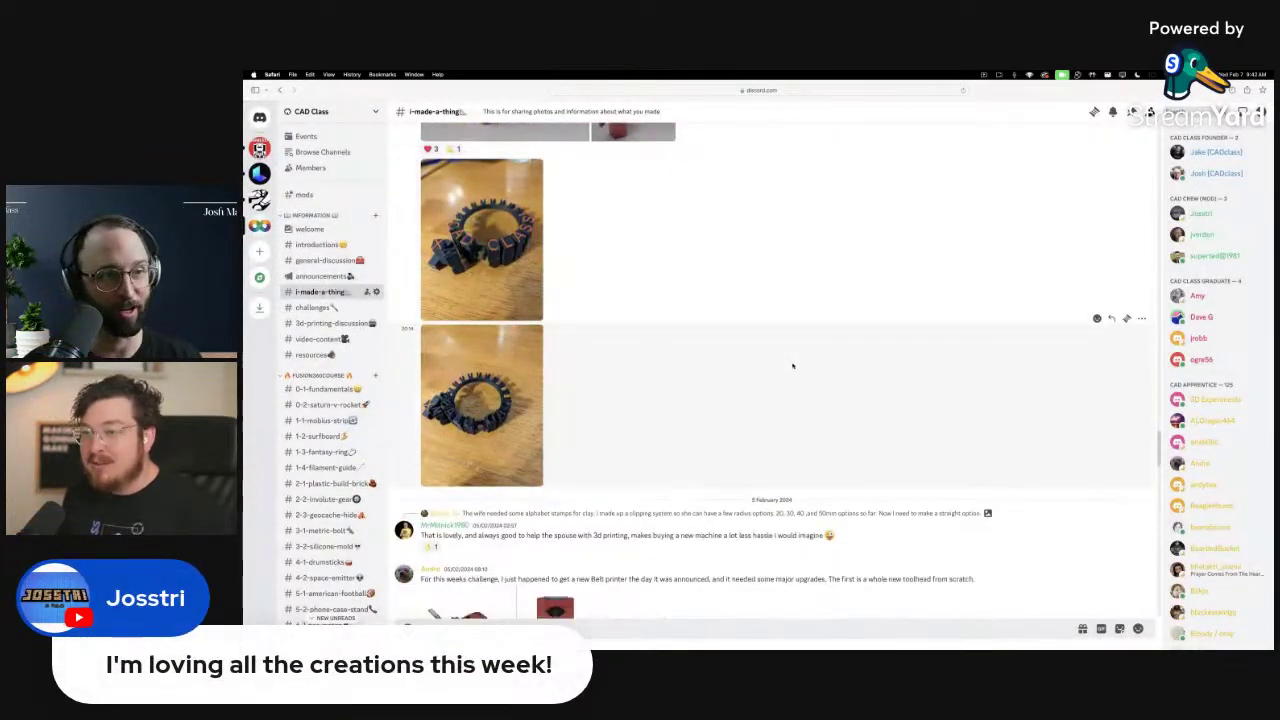
pyautogui.scroll(-3, 792, 365)
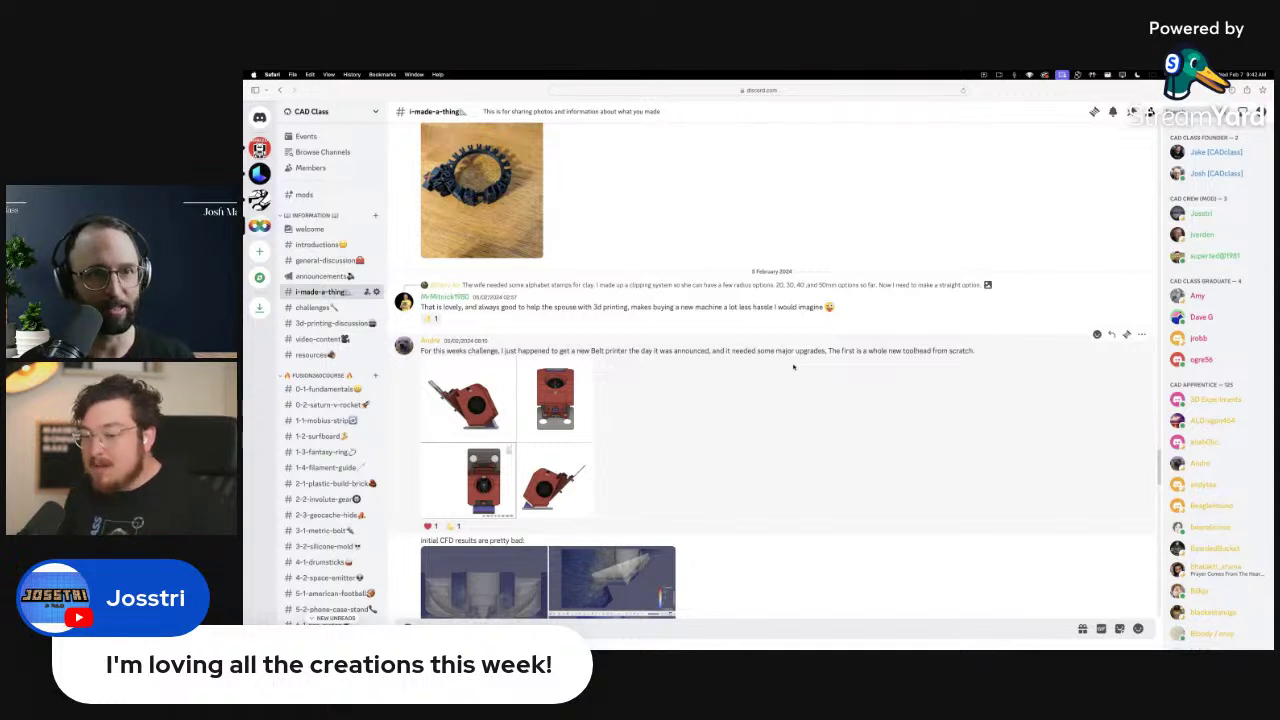
pyautogui.scroll(-5, 793, 367)
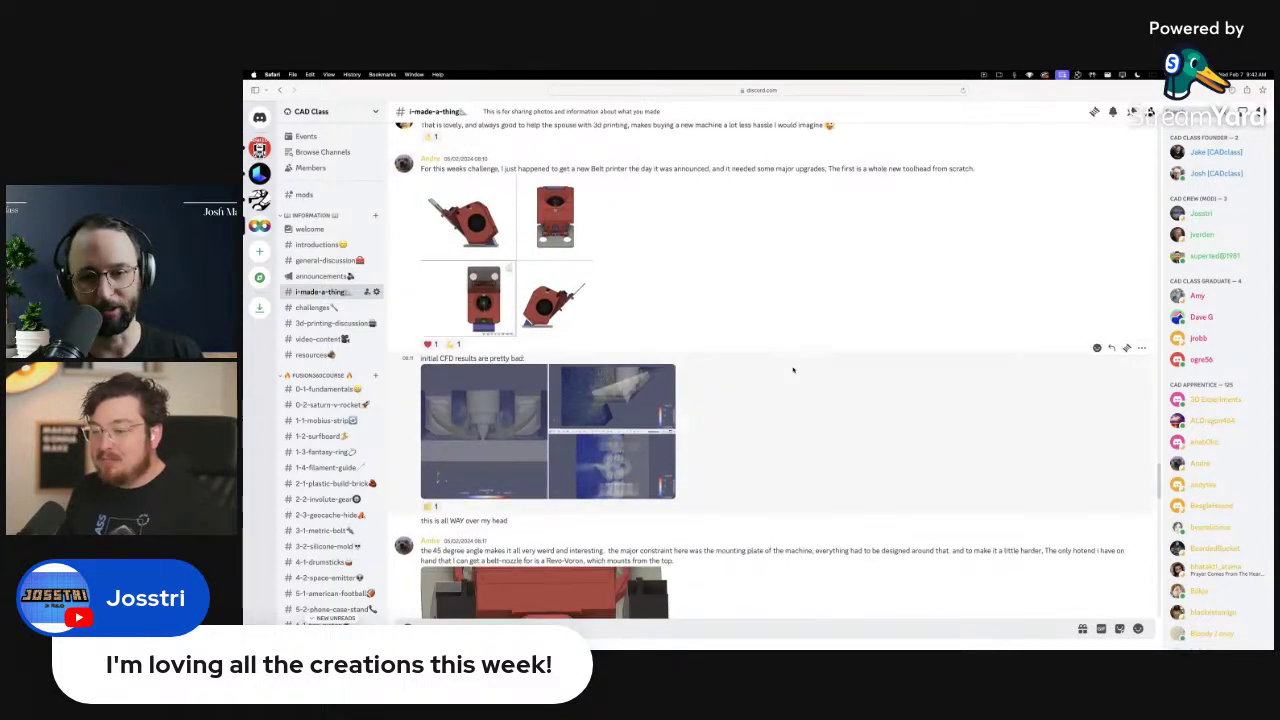
pyautogui.scroll(-3, 793, 369)
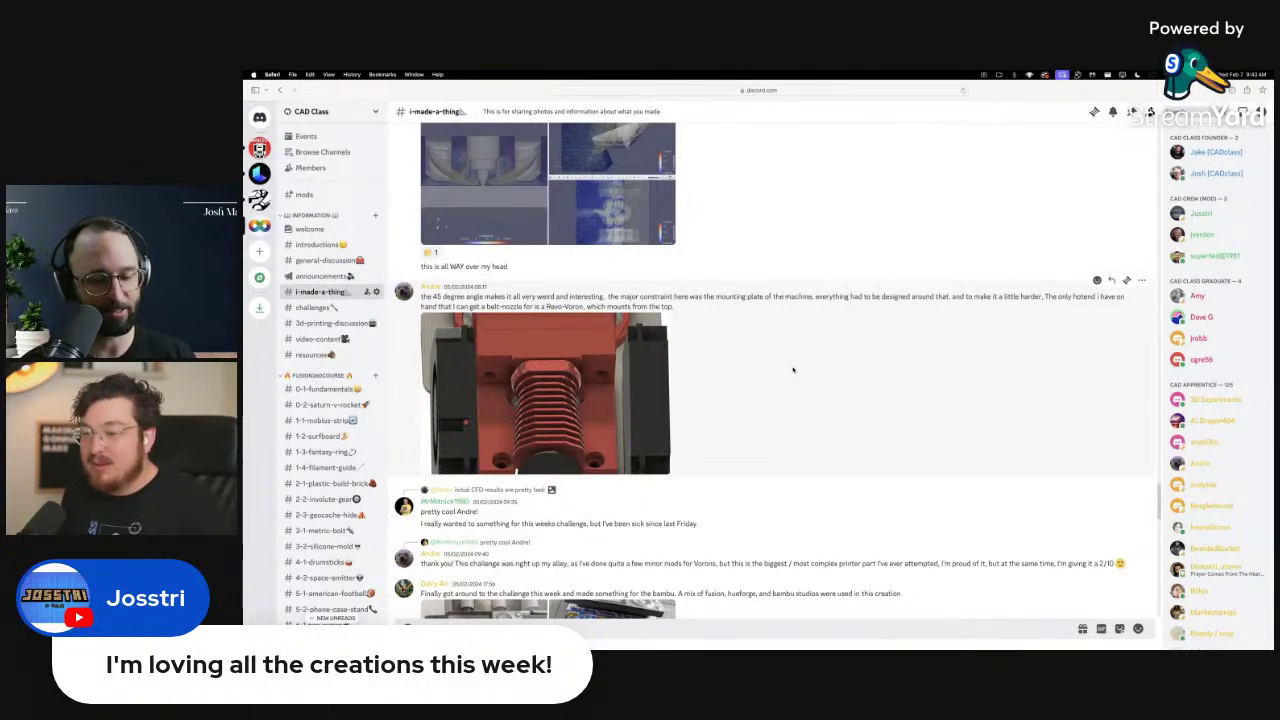
pyautogui.scroll(-2, 793, 369)
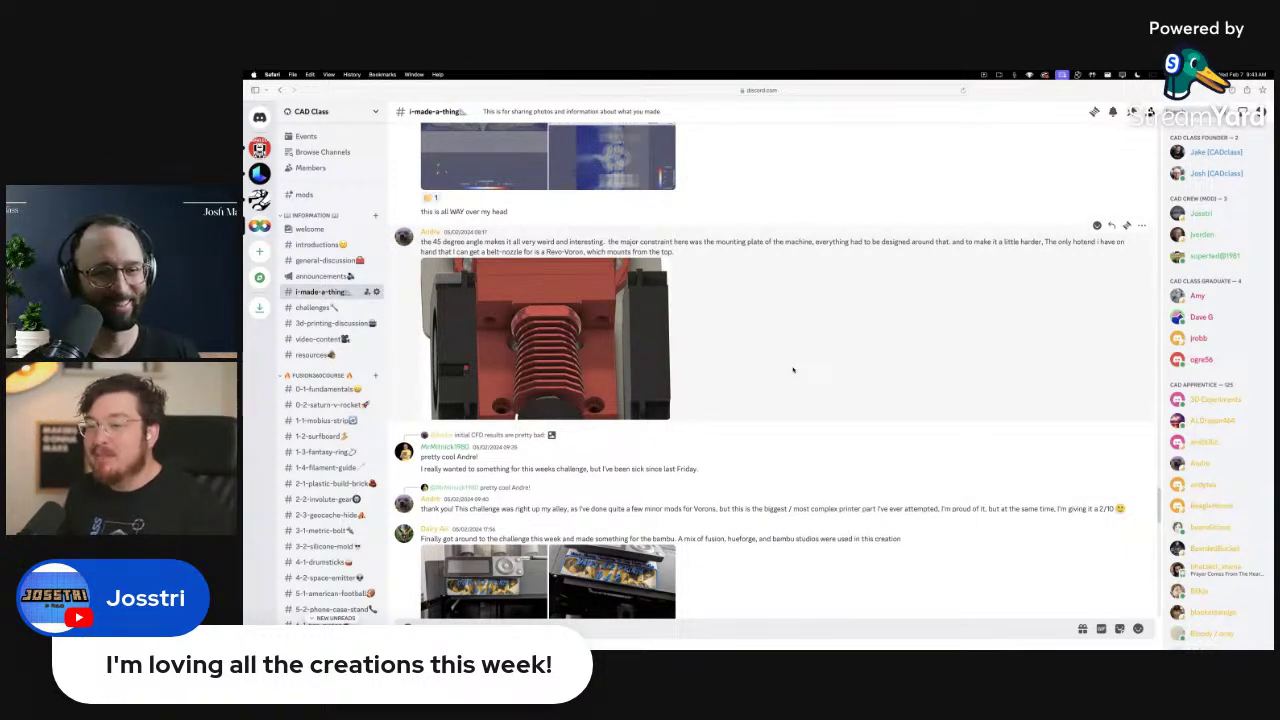
pyautogui.scroll(-5, 793, 370)
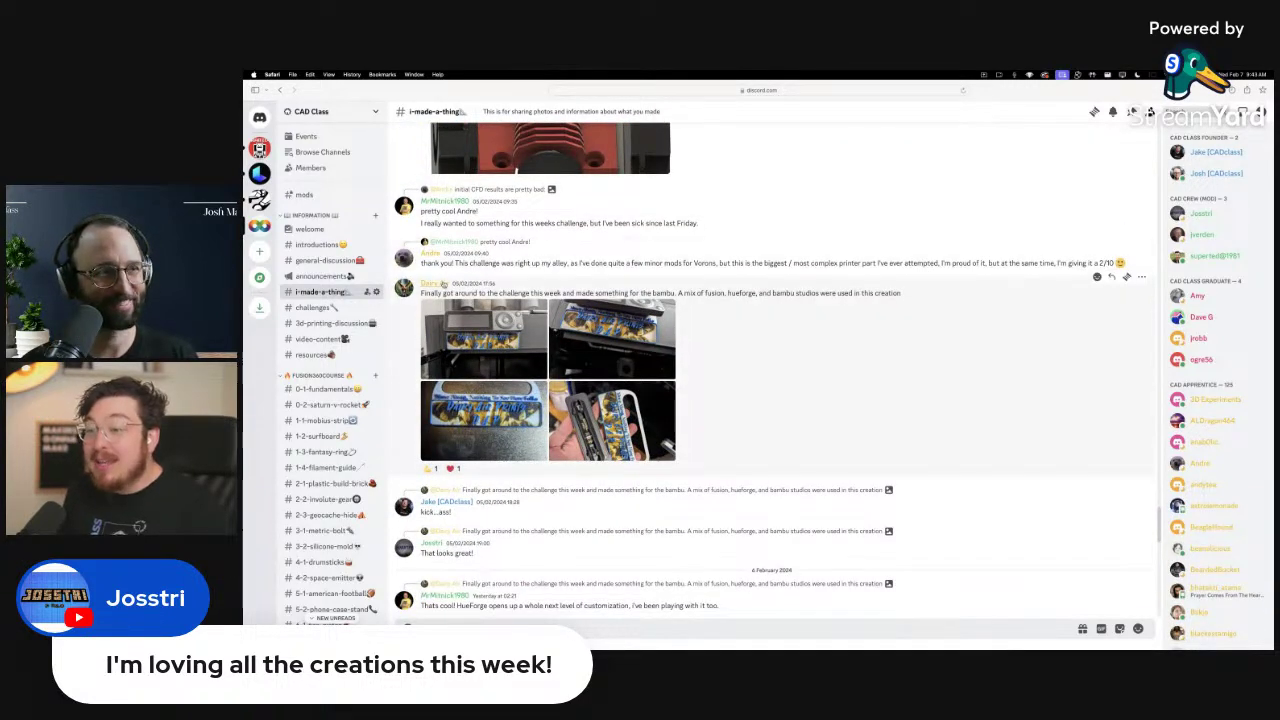
pyautogui.click(484, 339)
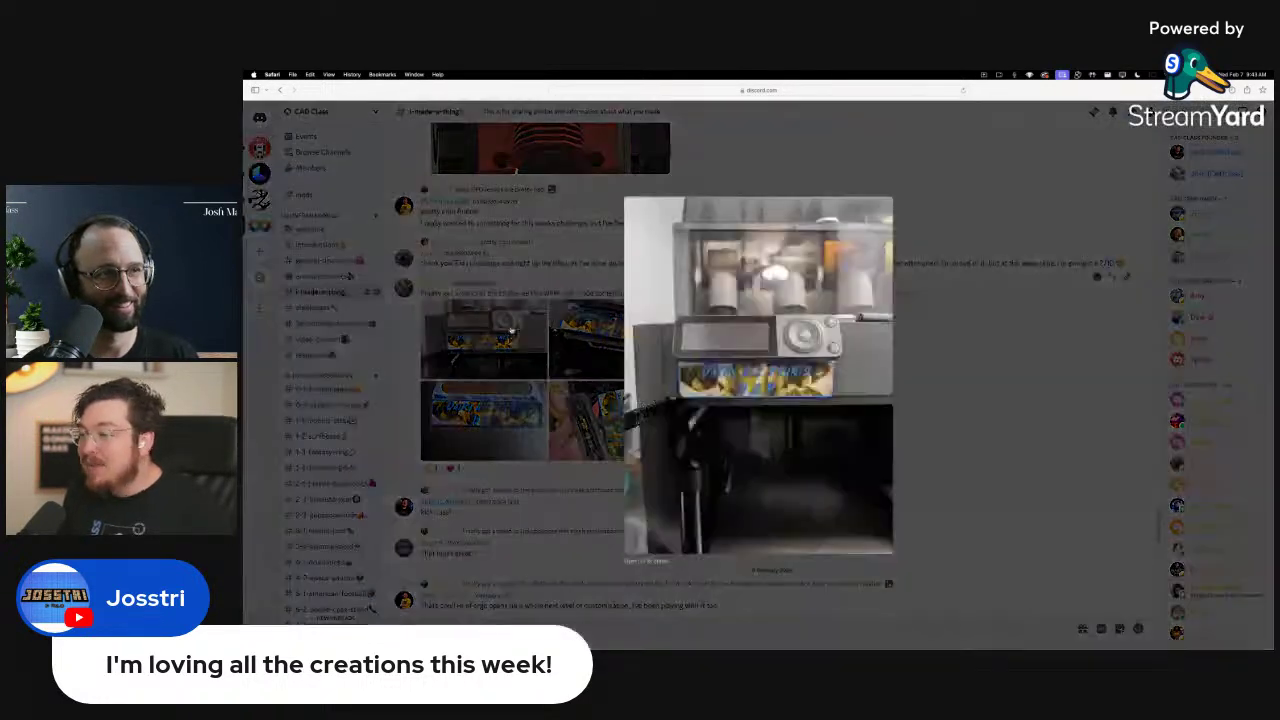
pyautogui.click(928, 320)
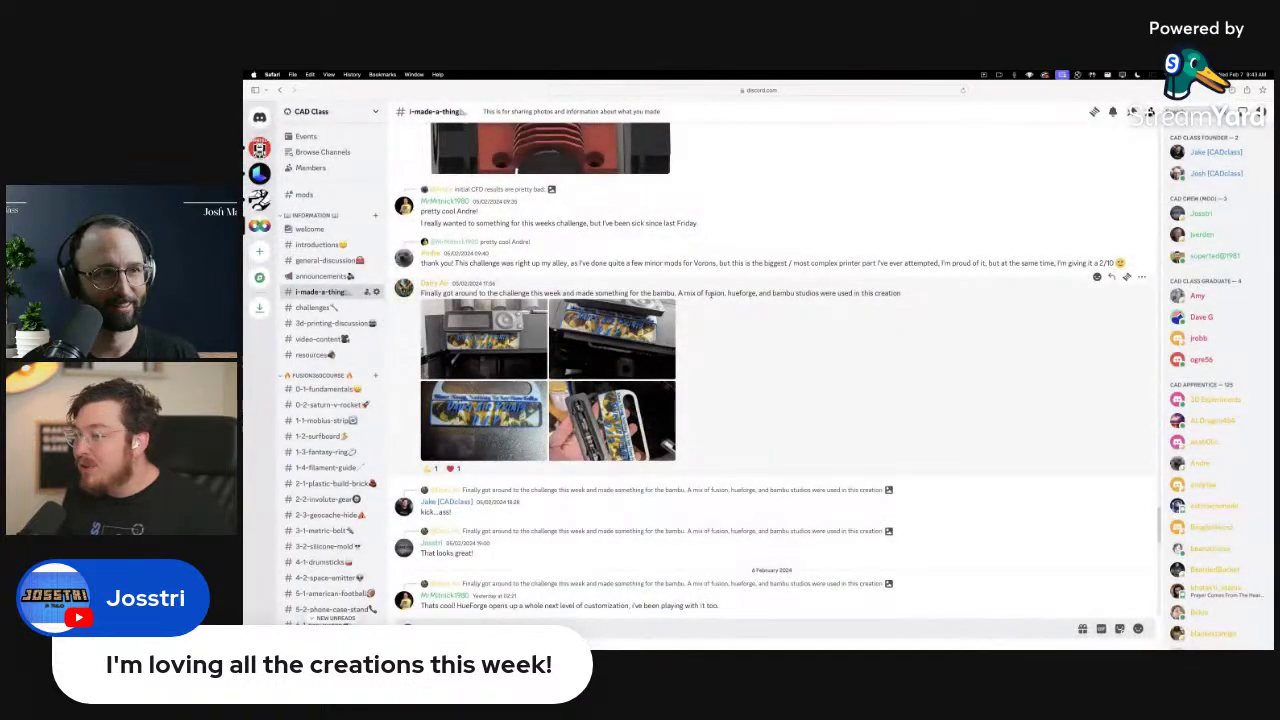
# Read the bambu post's description of the software used, browse its enlarged nameplate photos, and close the gallery
pyautogui.moveTo(731, 299); pyautogui.dragTo(790, 295)
pyautogui.click(857, 296)
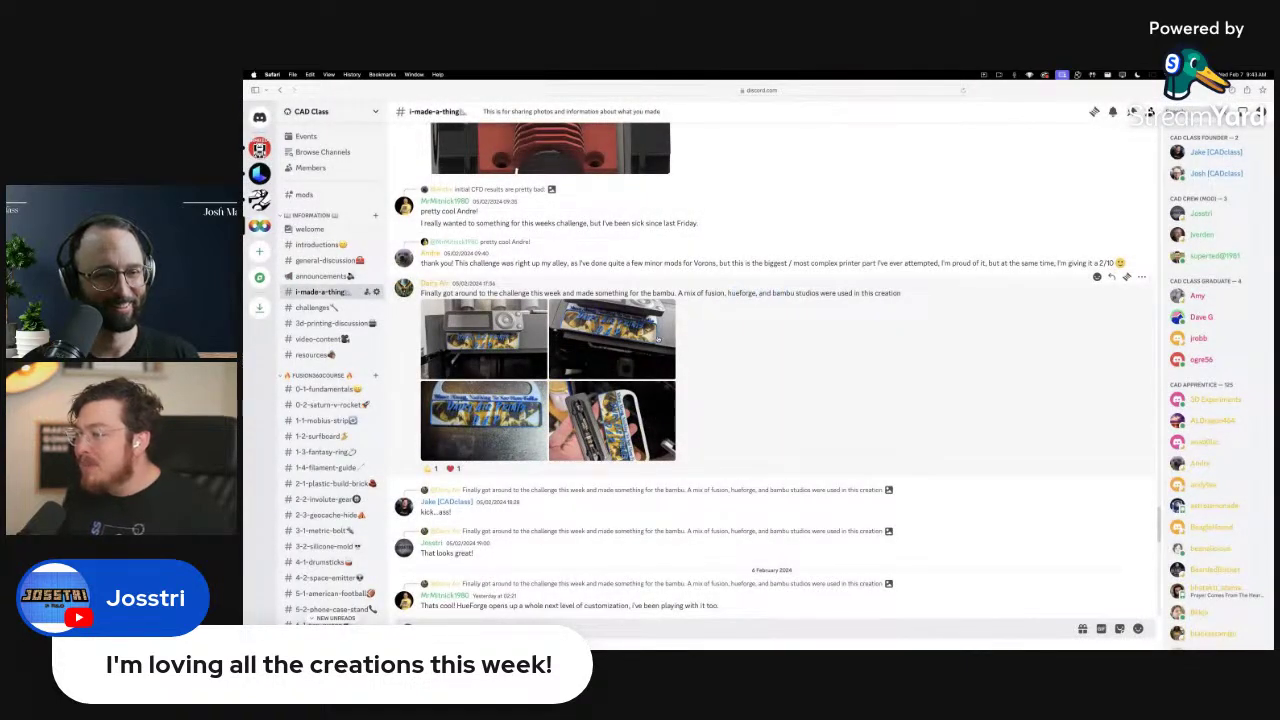
pyautogui.click(658, 339)
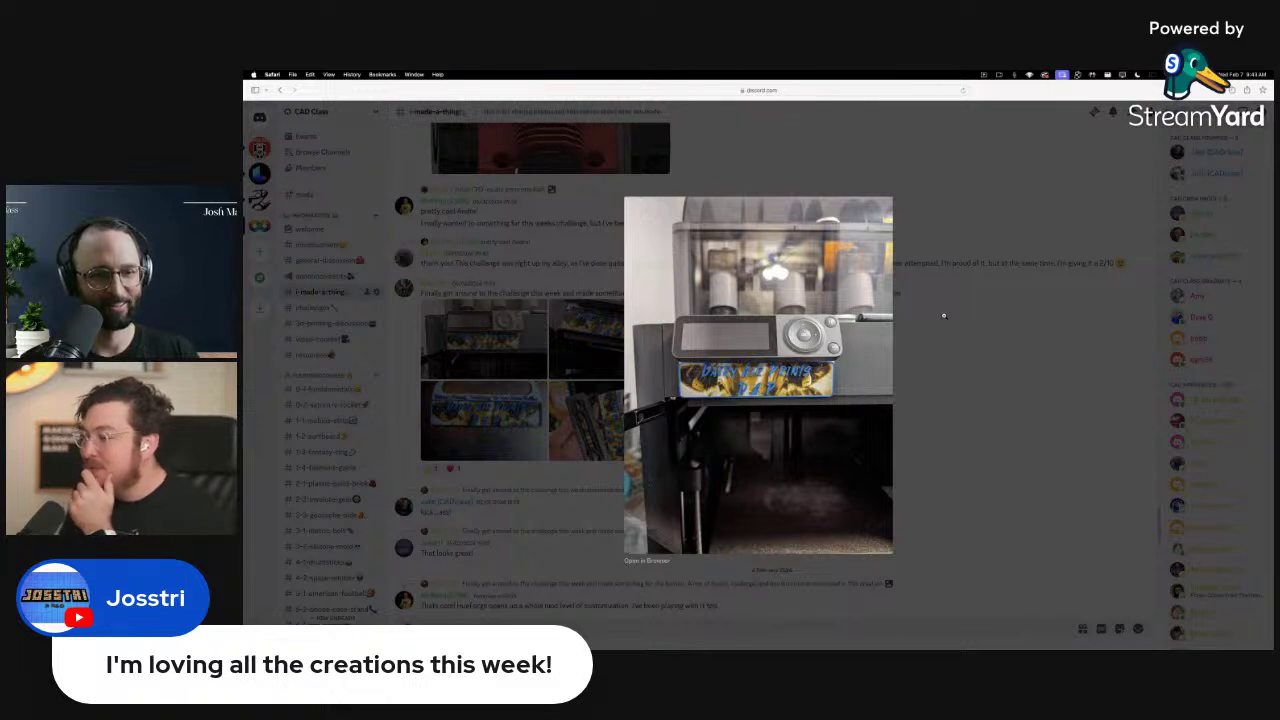
pyautogui.press('Right')
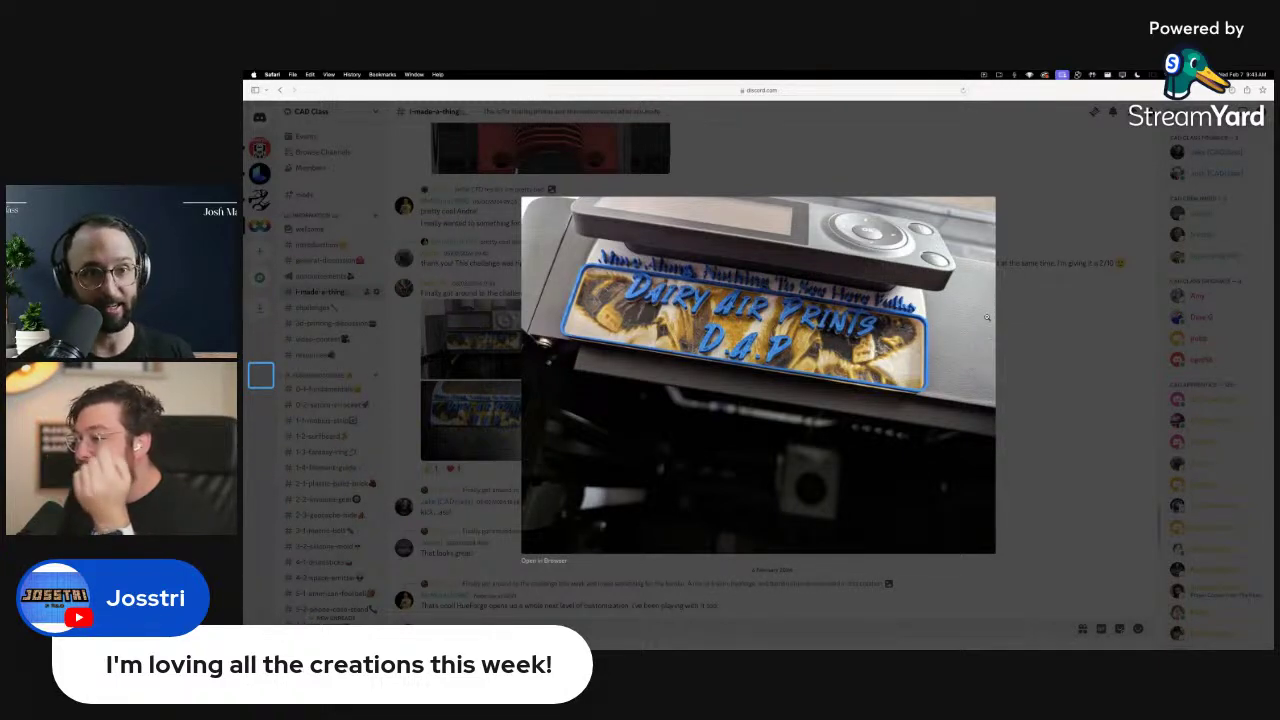
pyautogui.press('Right')
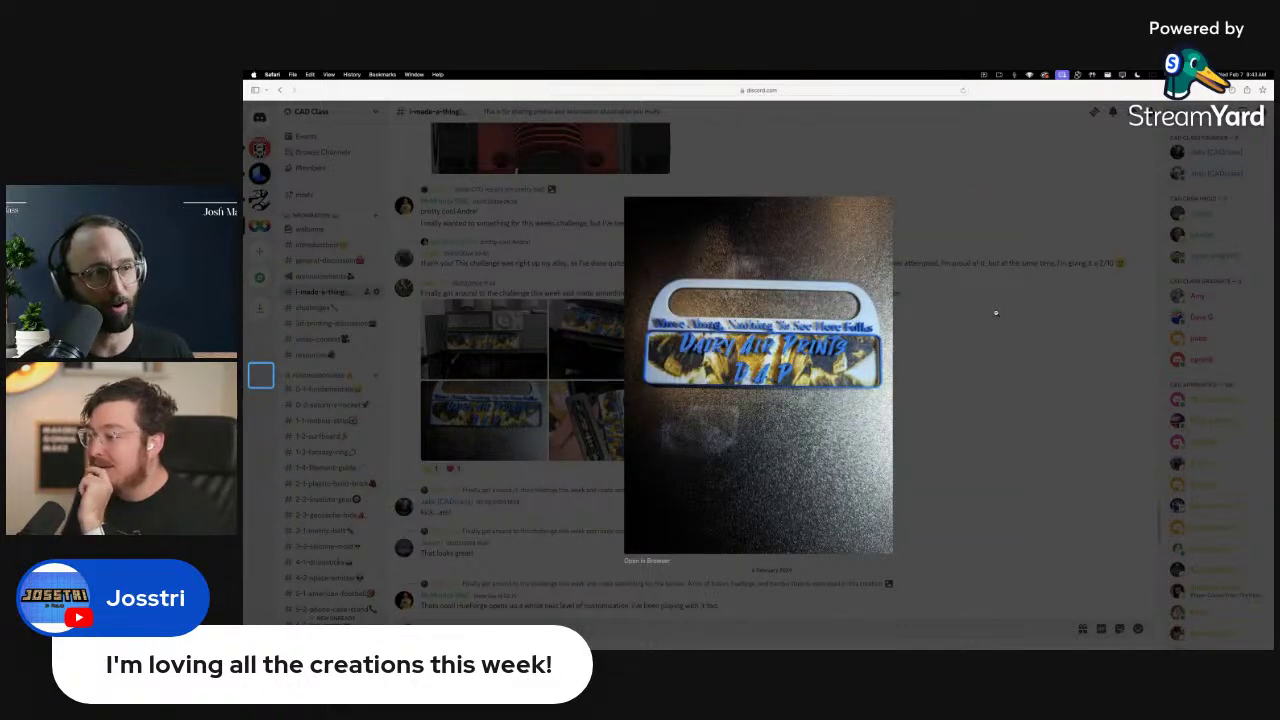
pyautogui.press('Right')
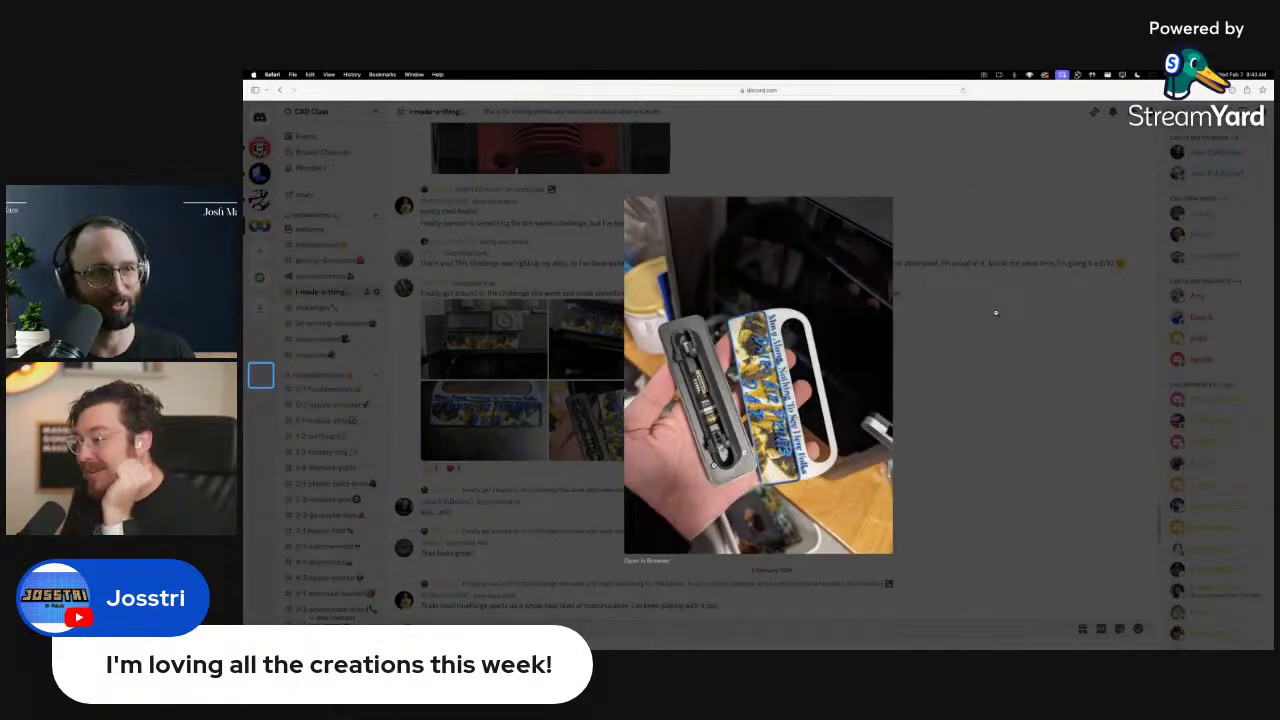
pyautogui.press('Right')
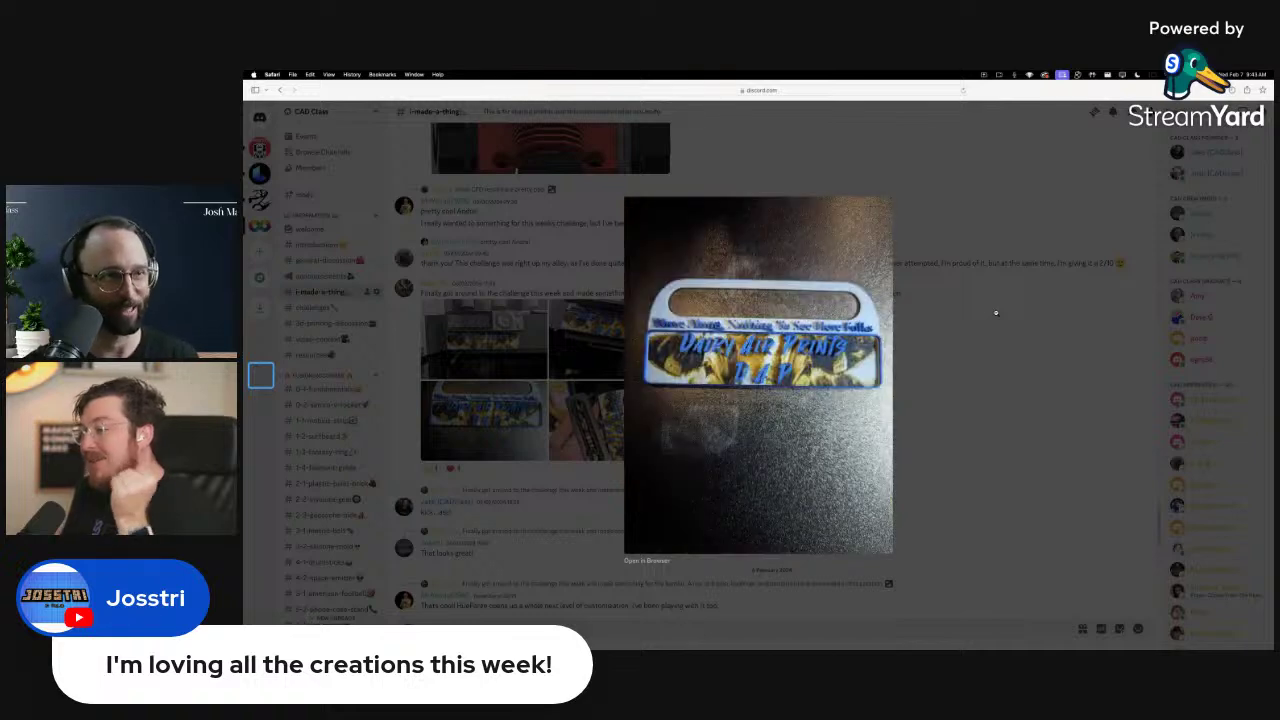
pyautogui.click(966, 362)
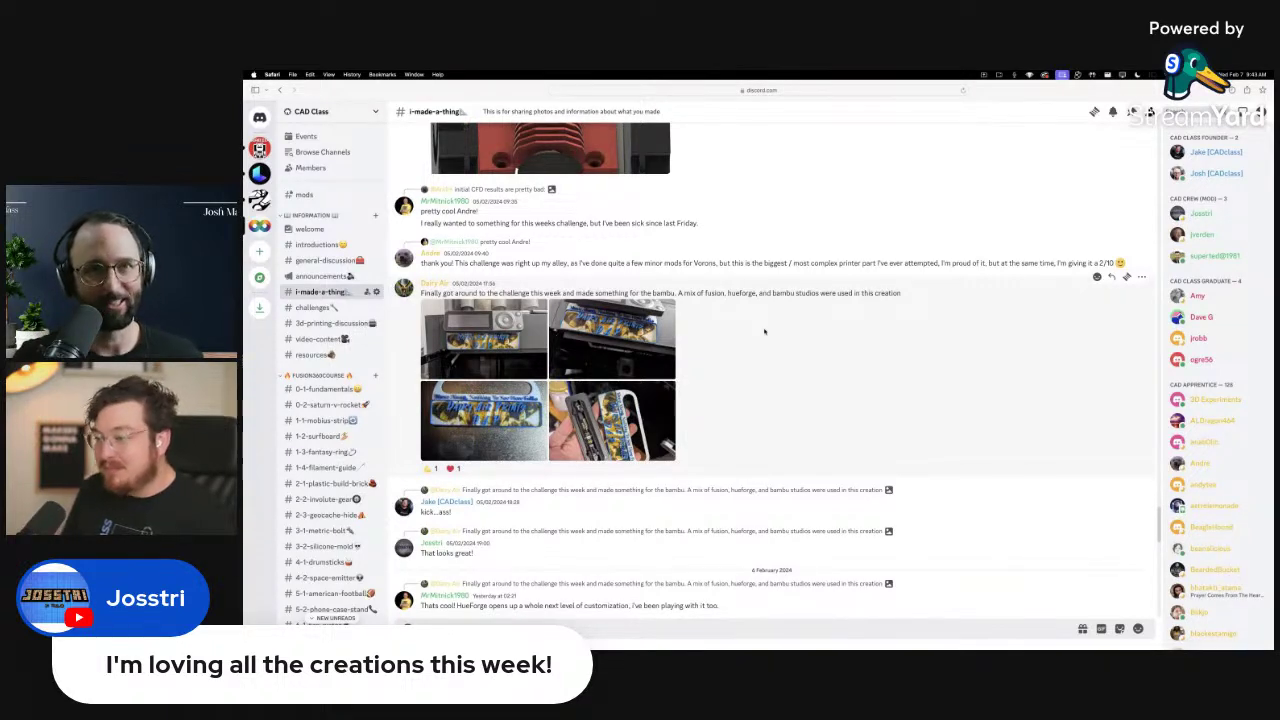
# Reopen the bambu nameplate photos and cycle through the full gallery again, ending on the front view of the printer
pyautogui.click(601, 360)
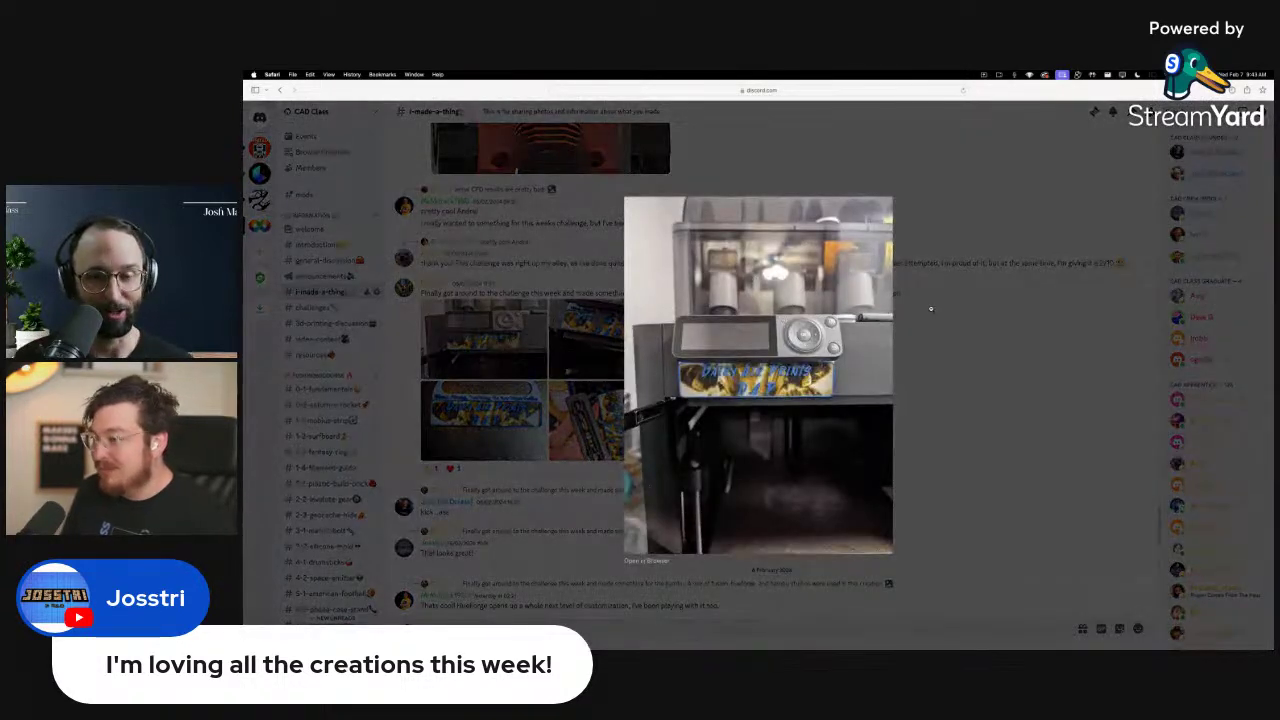
pyautogui.press('Right')
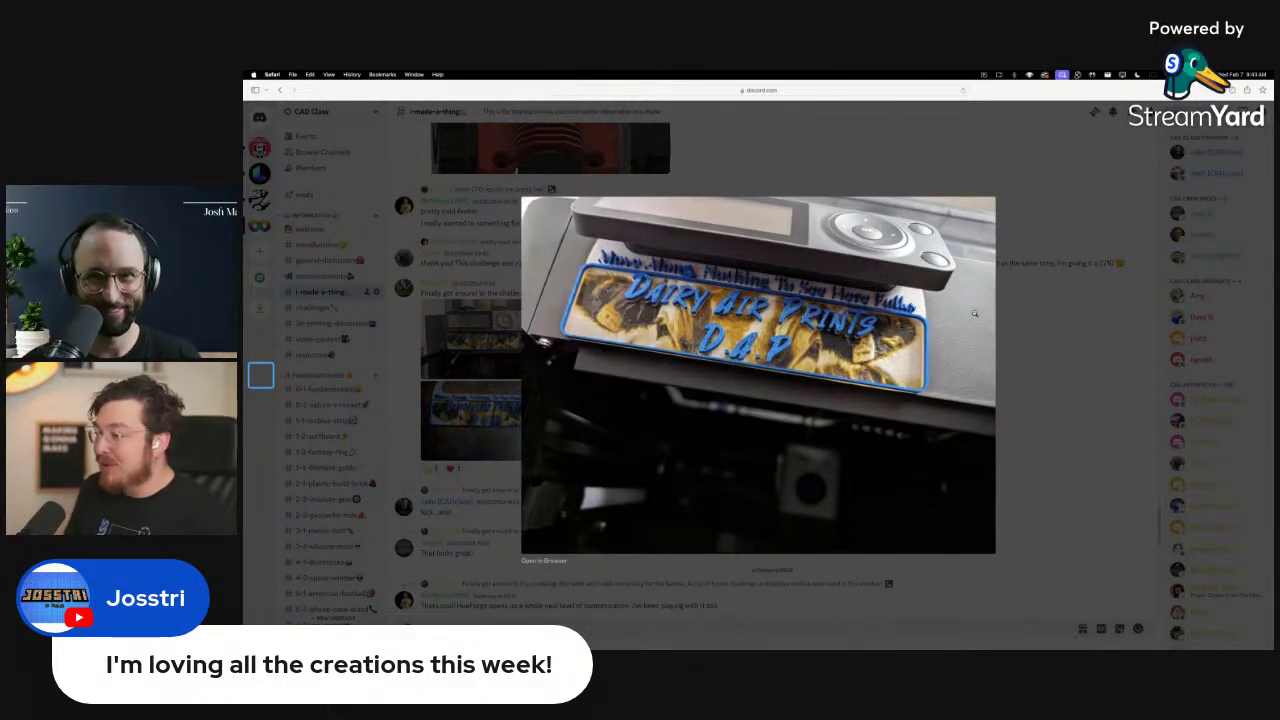
pyautogui.press('Right')
pyautogui.press('Right')
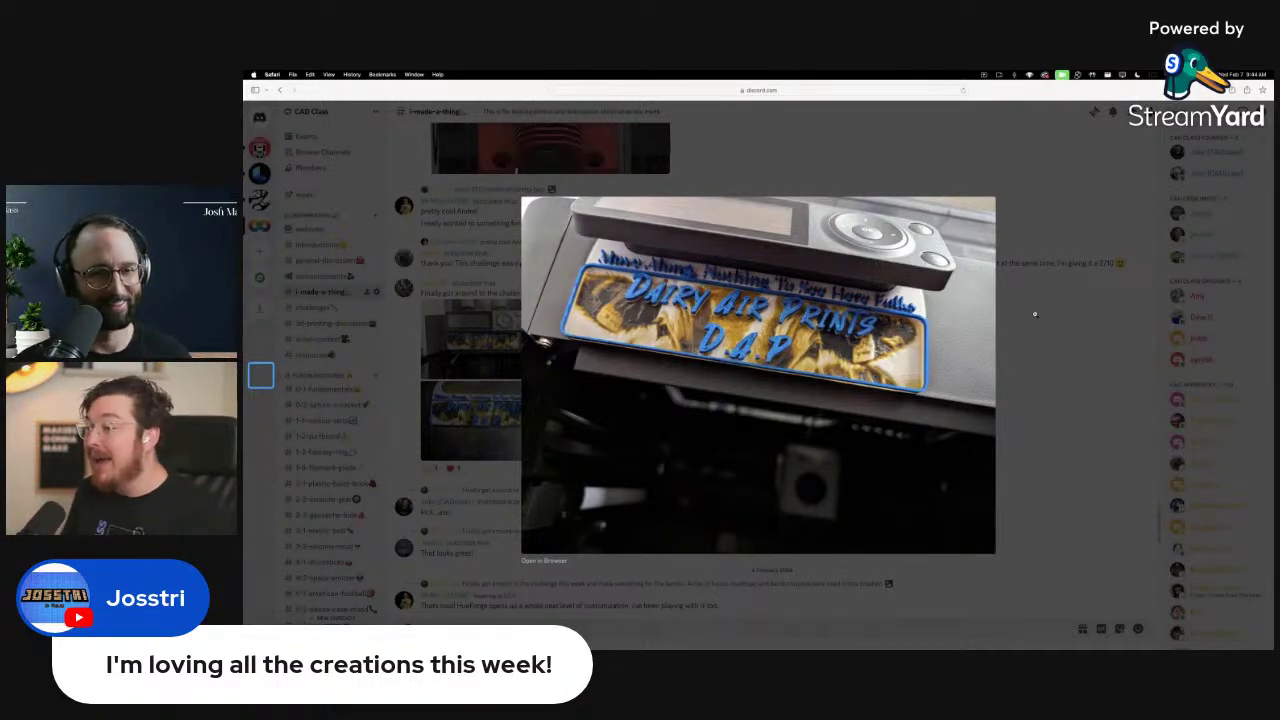
pyautogui.press('Right')
pyautogui.press('Right')
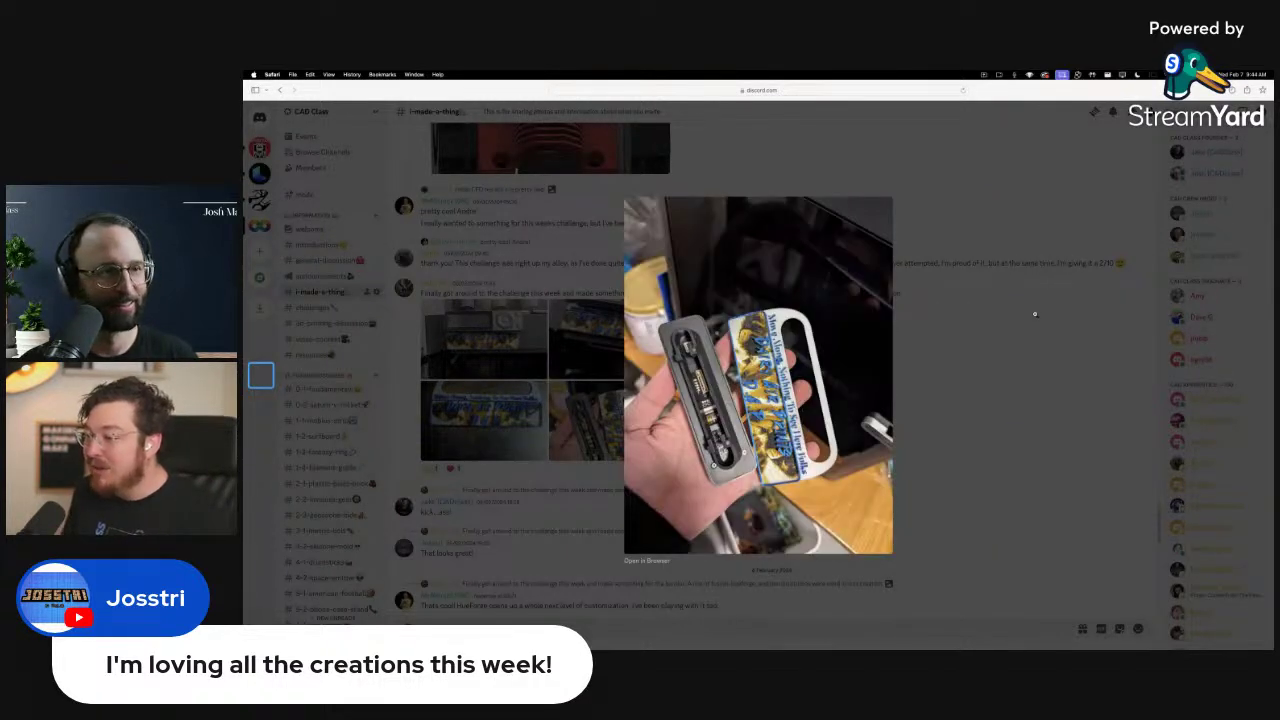
pyautogui.press('Right')
pyautogui.press('Right')
pyautogui.press('Right')
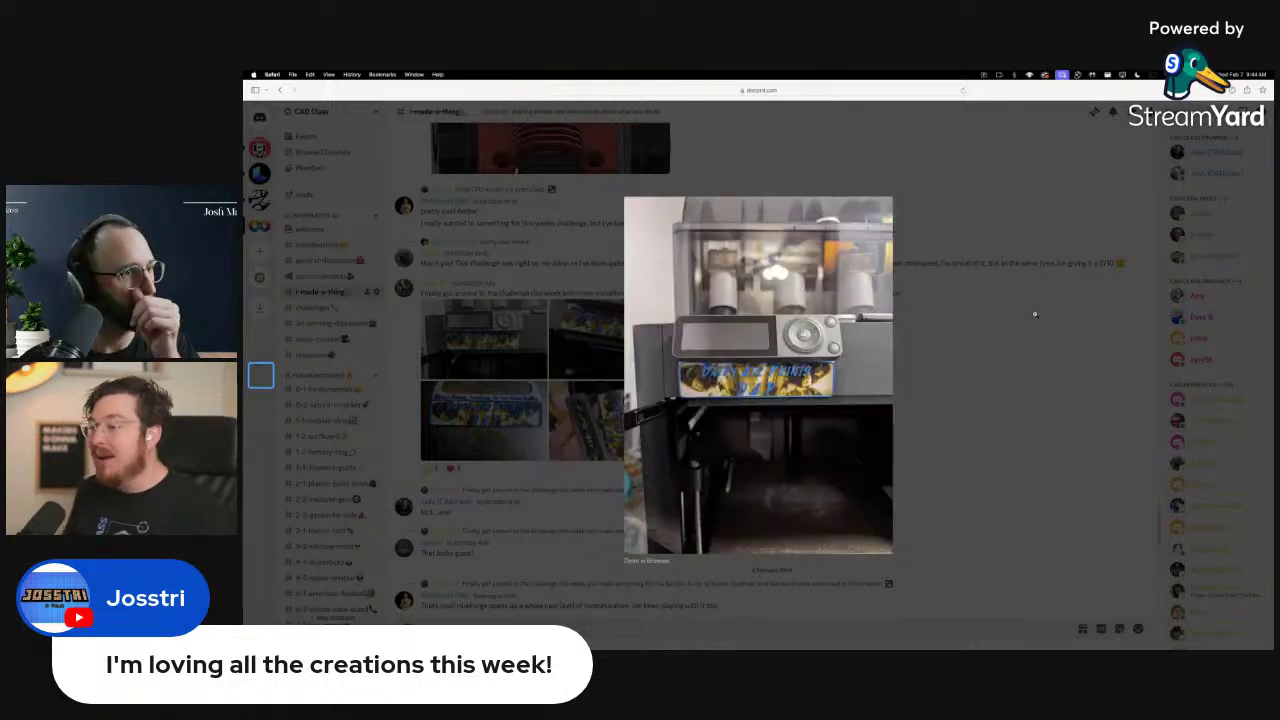
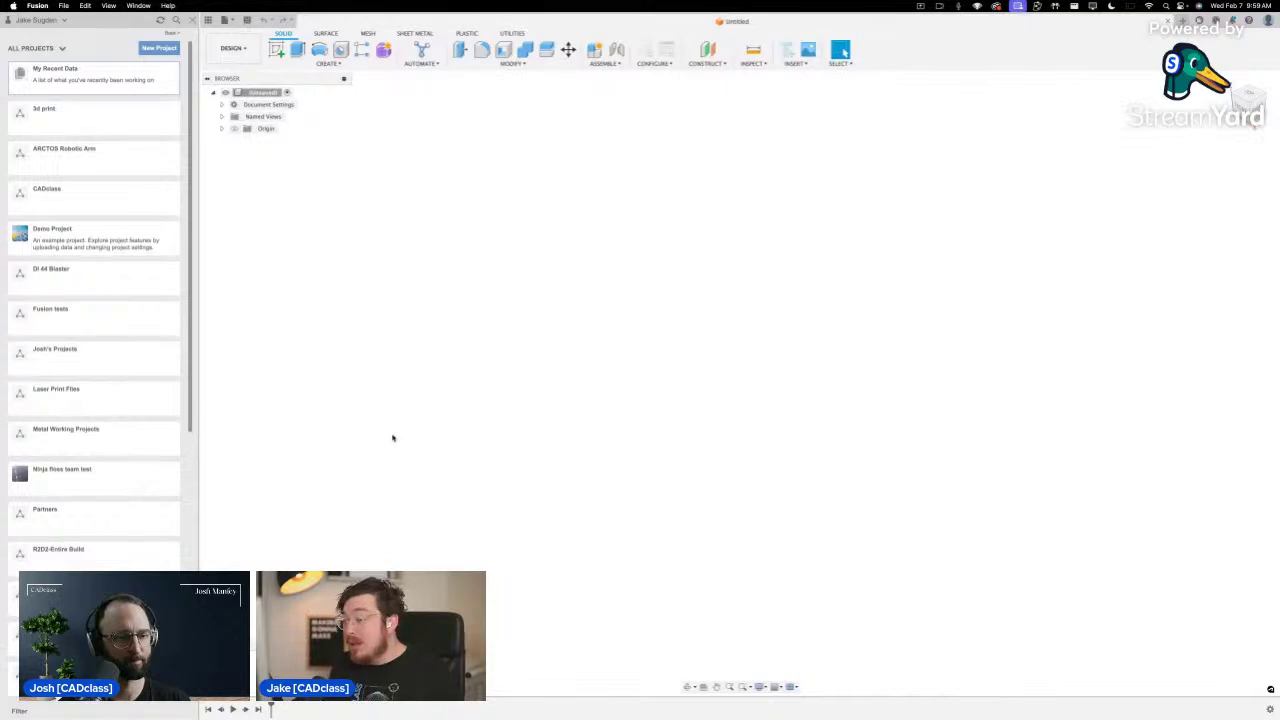
# Hide and reshow the data panel, and browse the project list down to the Libraries and Samples sections
pyautogui.click(192, 20)
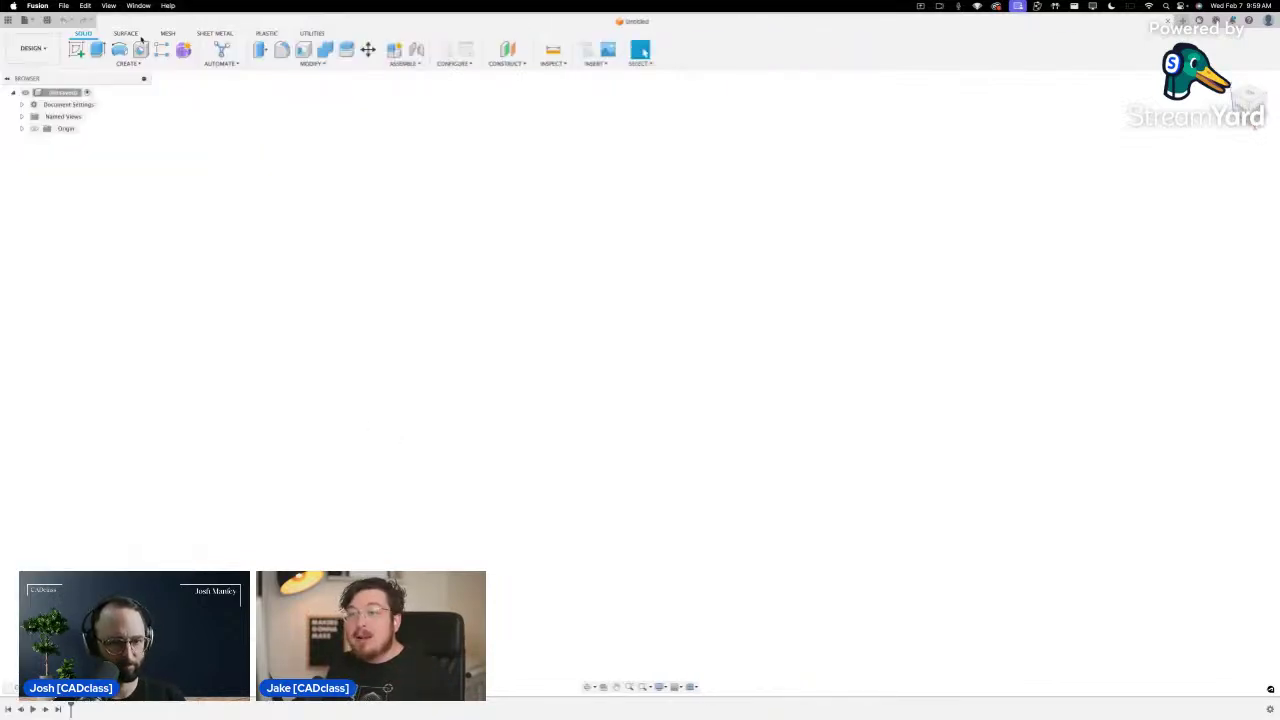
pyautogui.click(10, 21)
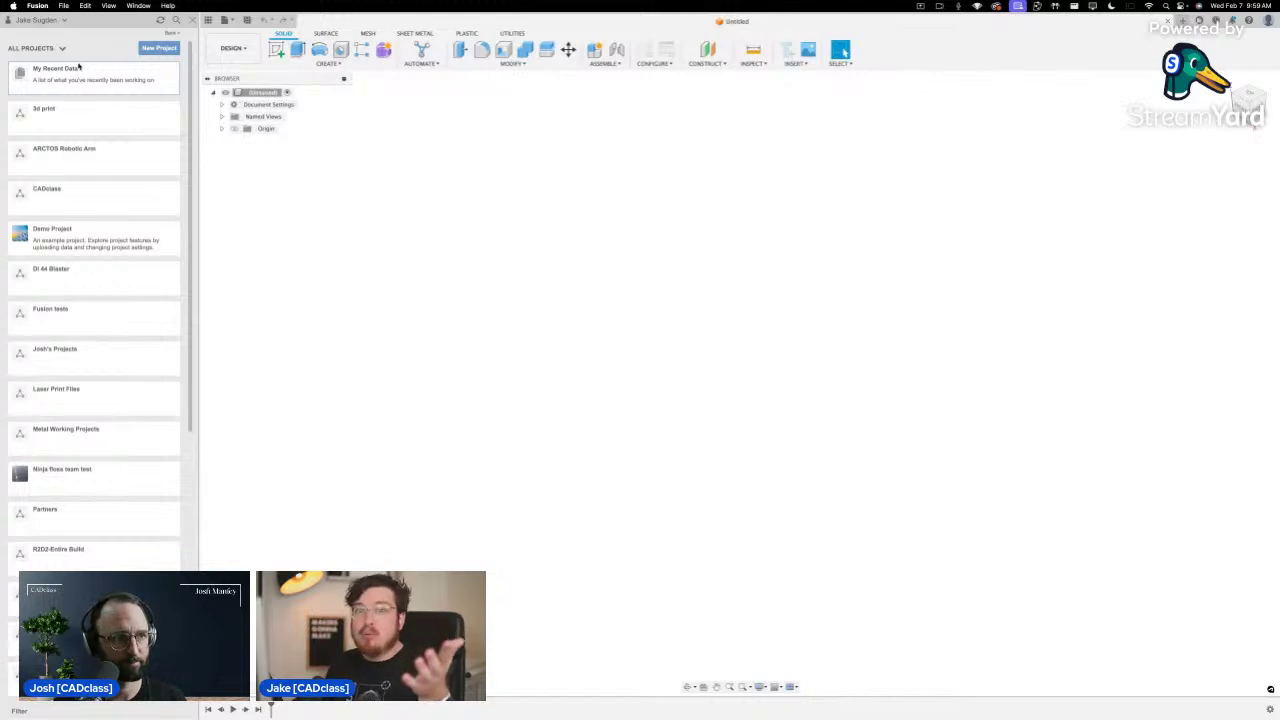
pyautogui.scroll(-10, 123, 226)
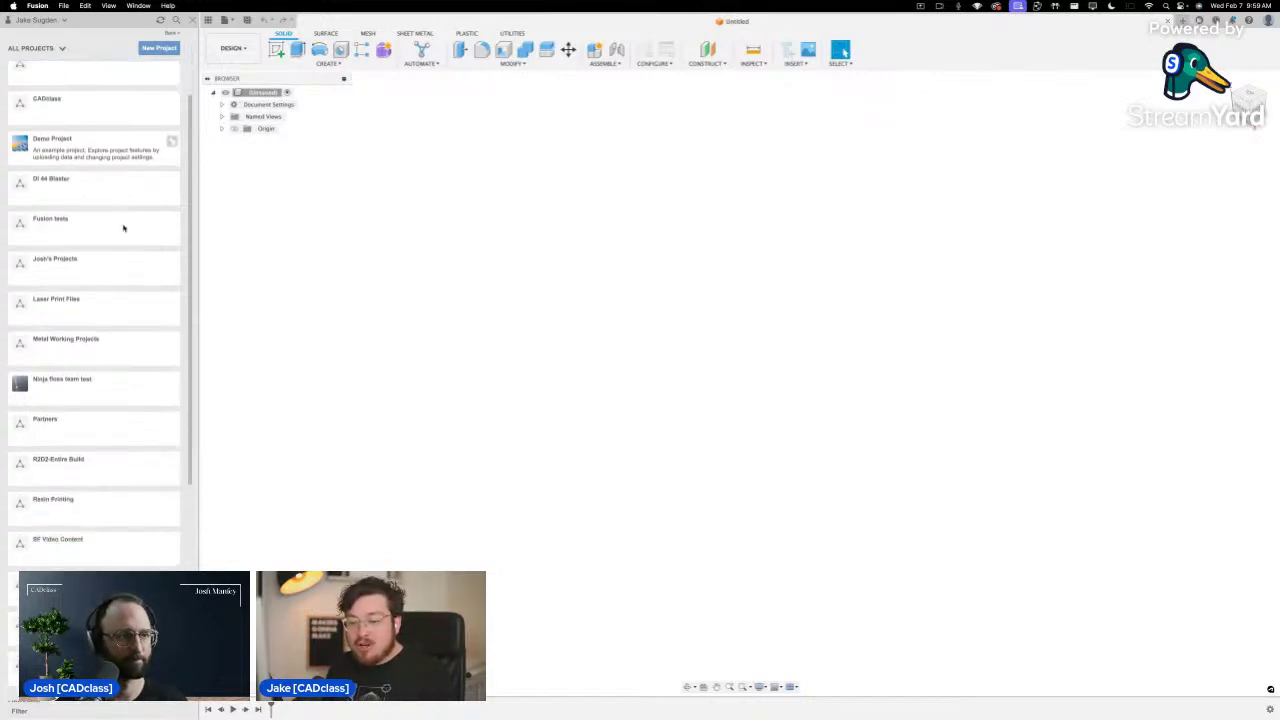
pyautogui.scroll(-5, 143, 412)
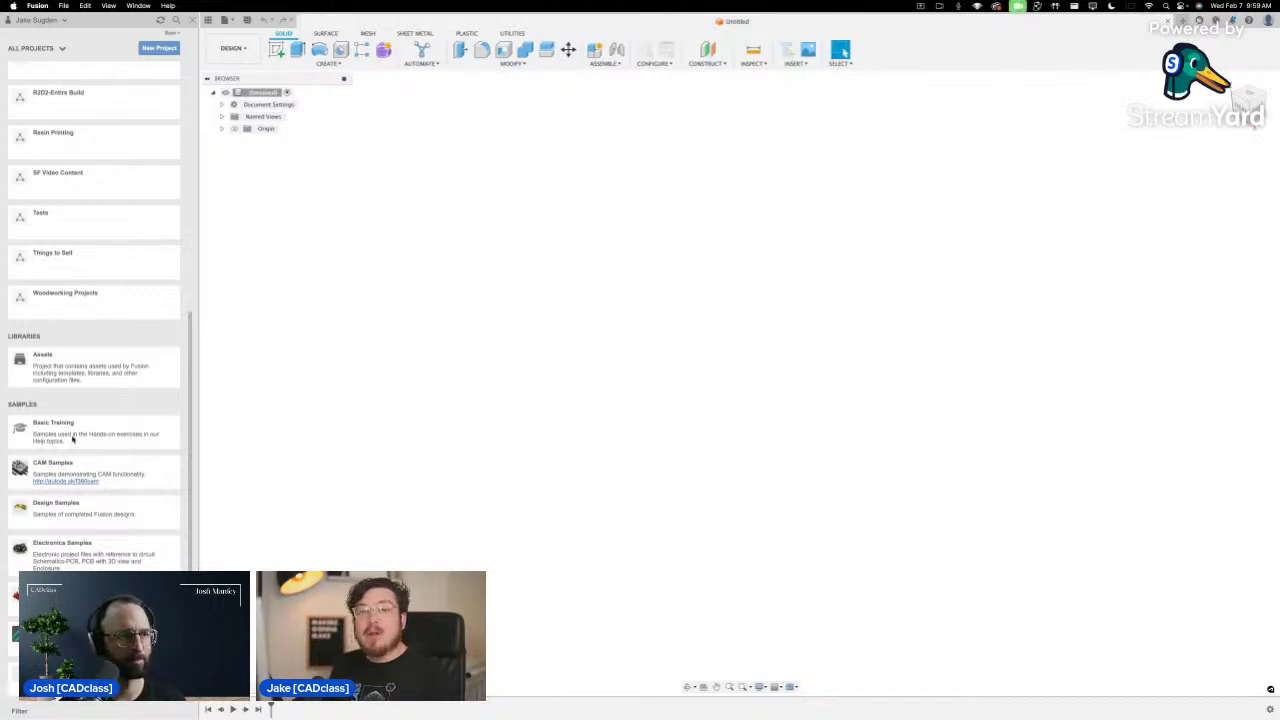
# Open the Geneva_Drive sample design from the 04 - Modeling folder of the Basic Training samples
pyautogui.click(232, 48)
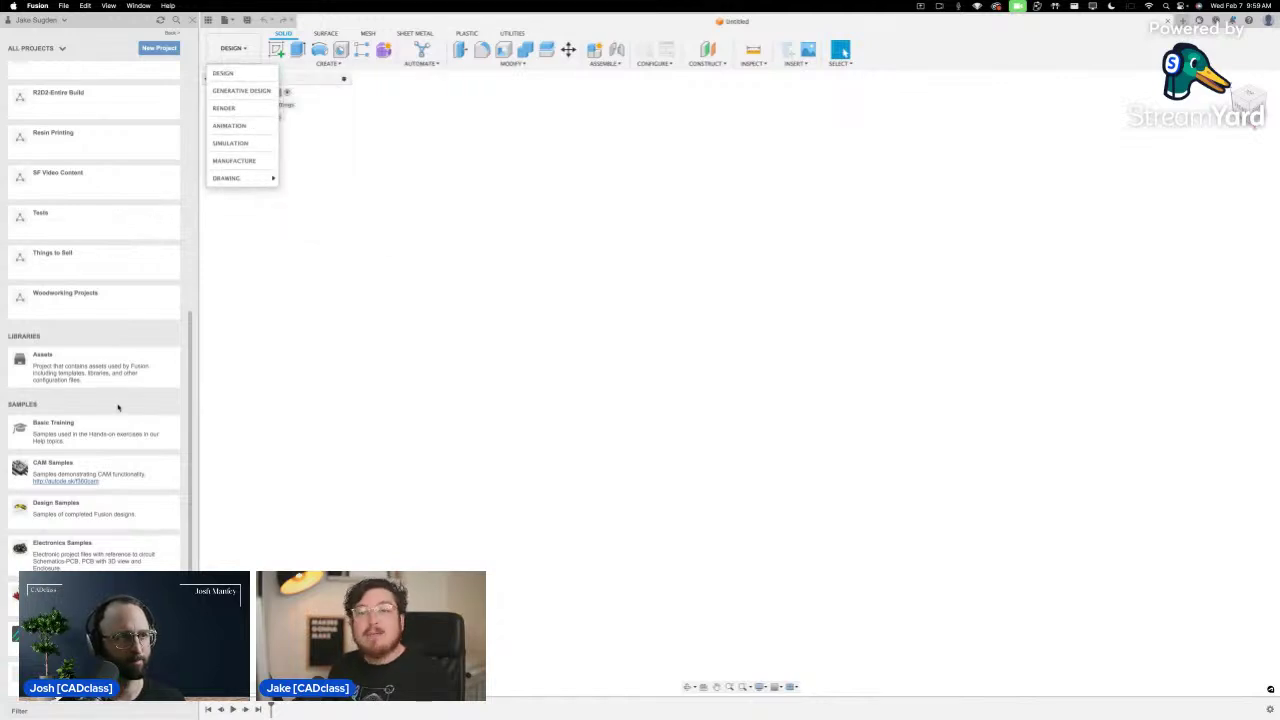
pyautogui.click(93, 434)
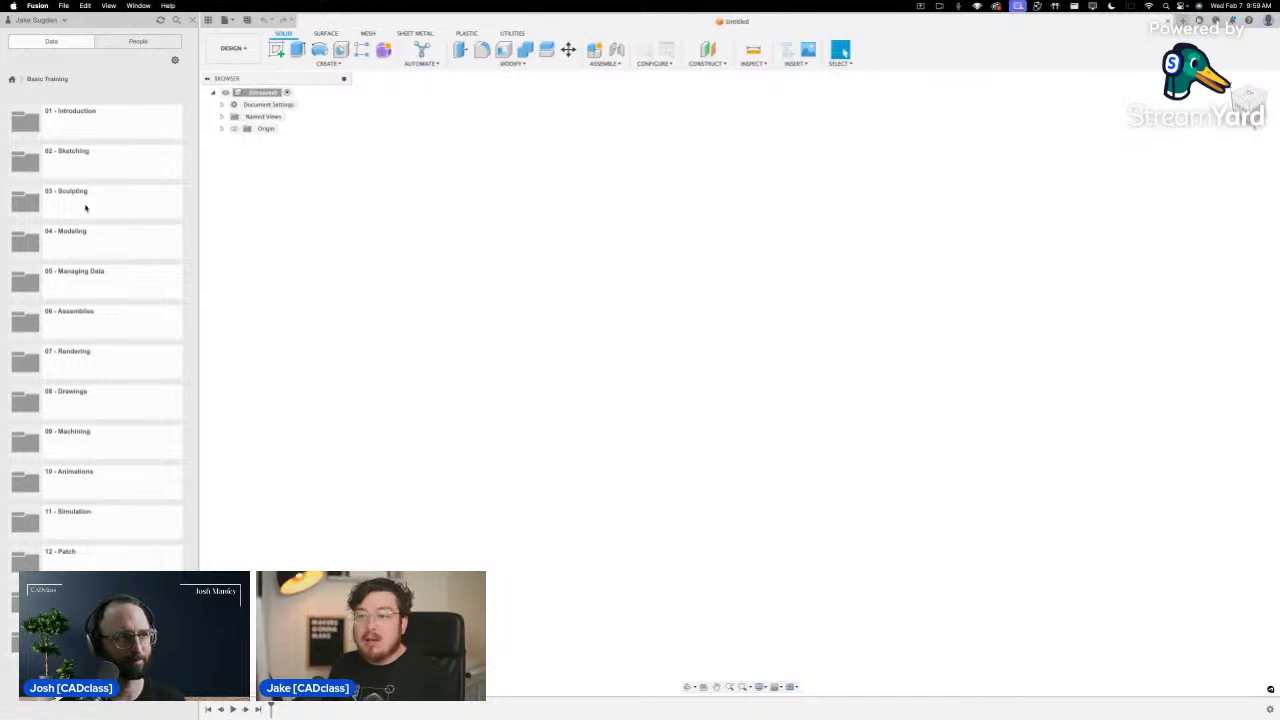
pyautogui.click(95, 240)
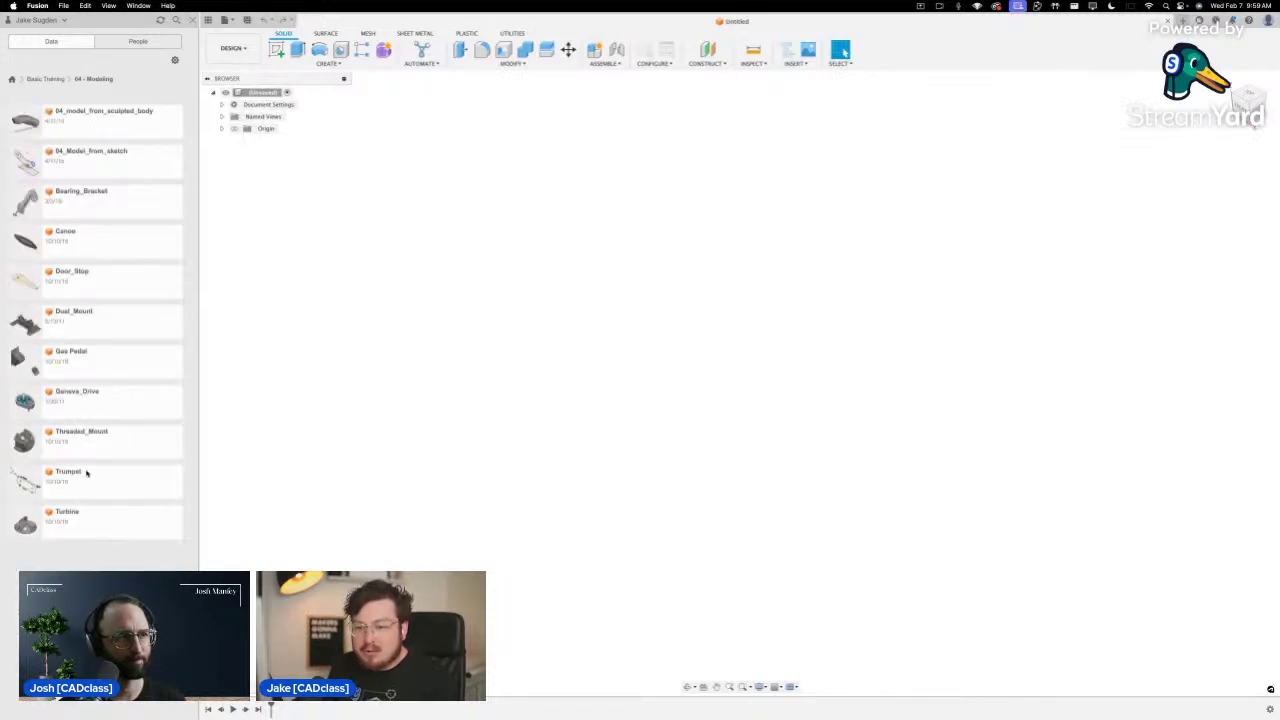
pyautogui.doubleClick(94, 401)
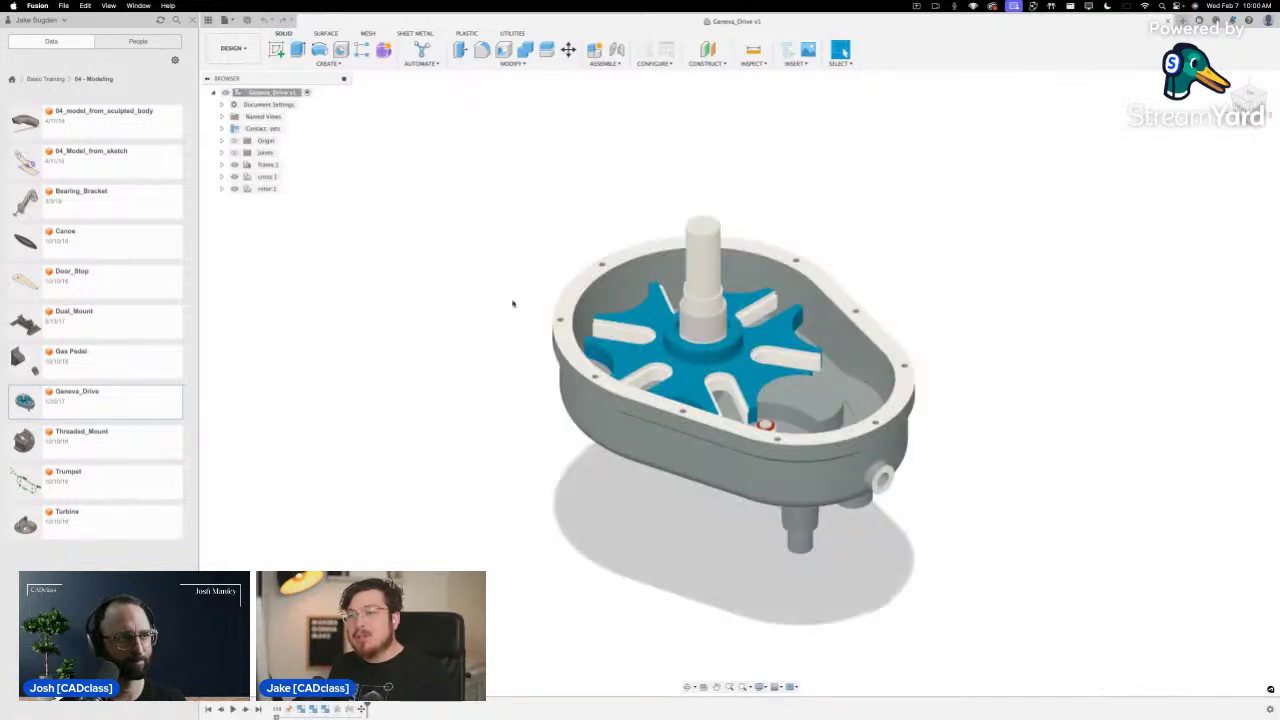
# Change the Geneva drive's visual style to shaded with visible edges
pyautogui.click(762, 687)
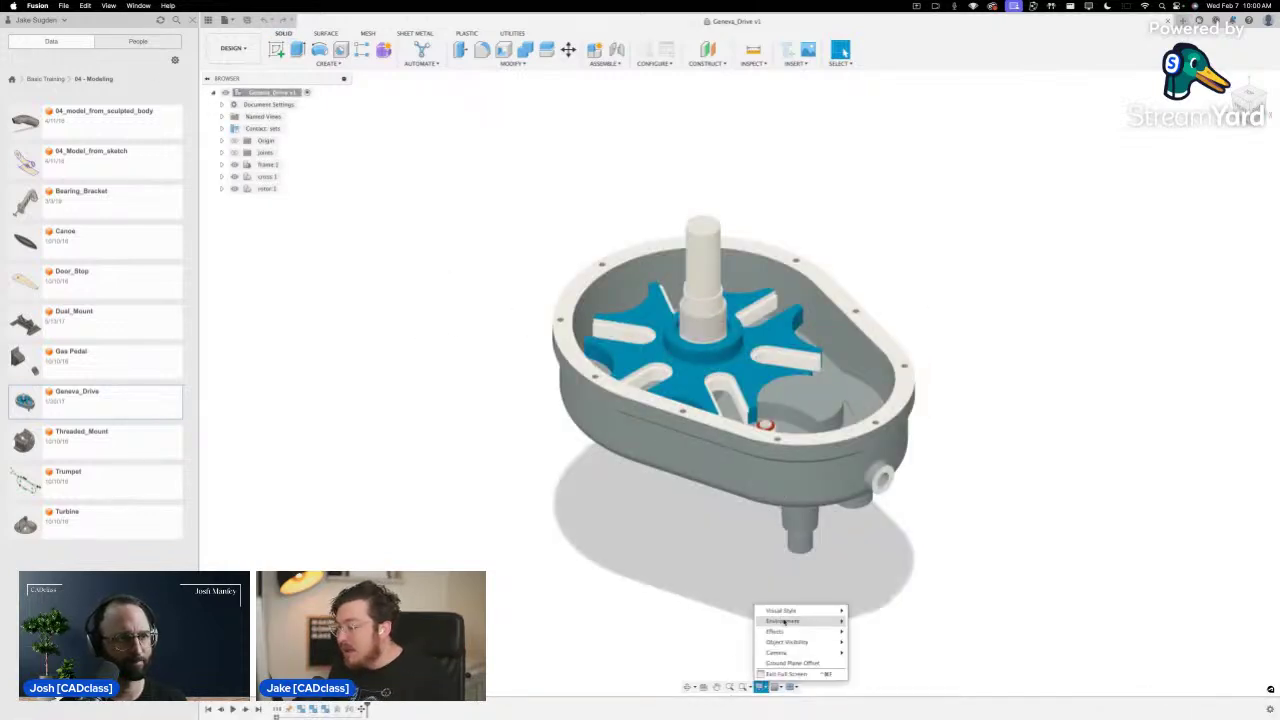
pyautogui.moveTo(830, 610)
pyautogui.click(871, 634)
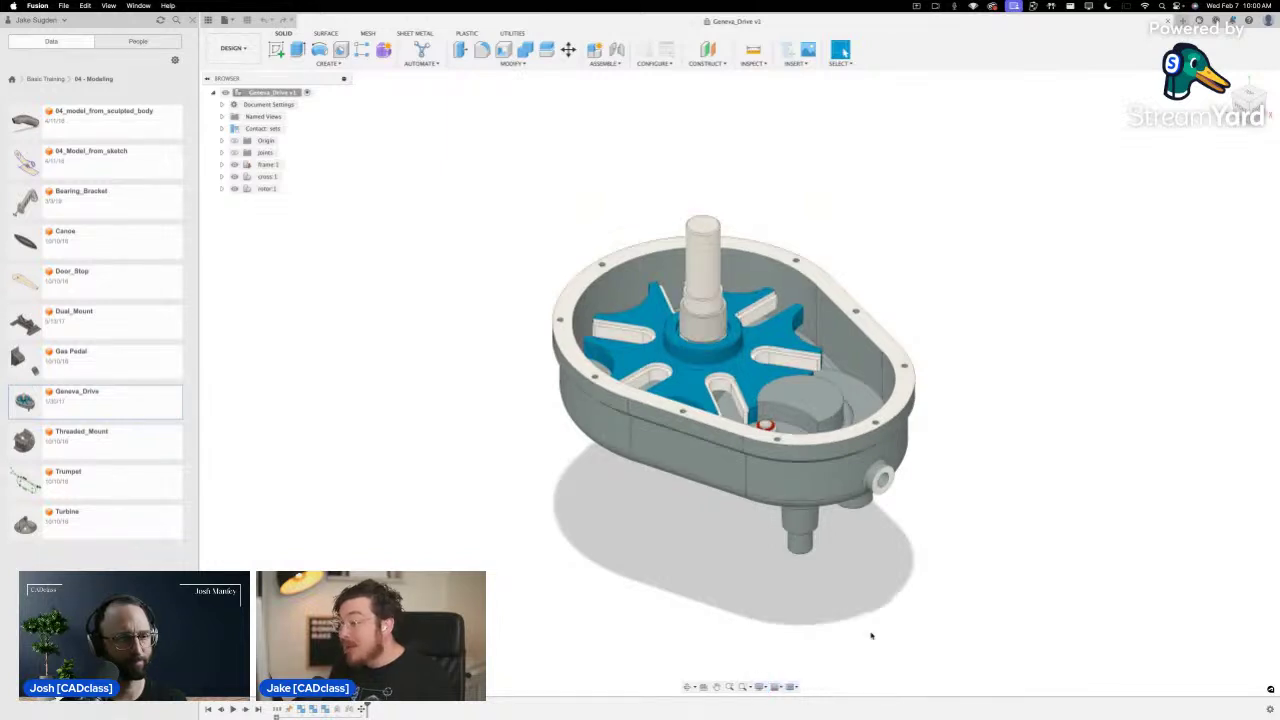
# Inspect the Geneva drive's blue cross and rotor up close from above, return to the project list and close the design
pyautogui.moveTo(925, 563); pyautogui.dragTo(820, 563, button='middle')
pyautogui.scroll(3, 690, 420)
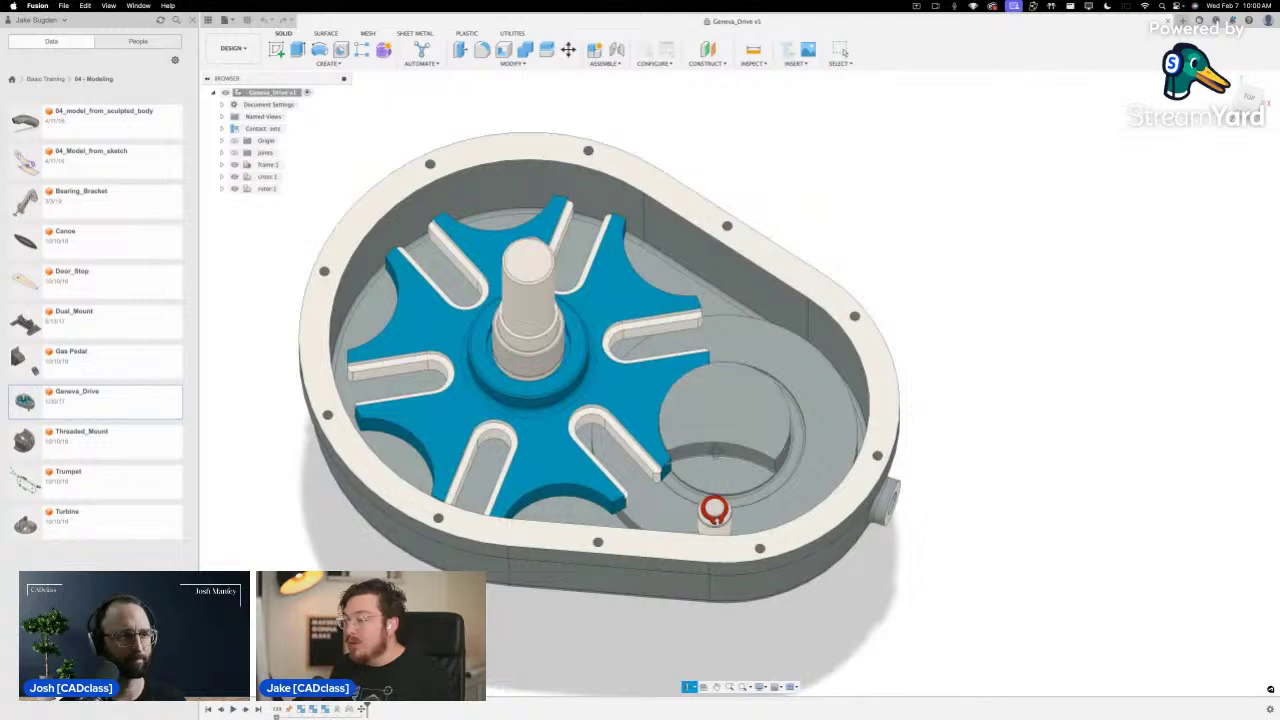
pyautogui.keyDown('shift'); pyautogui.moveTo(690, 420); pyautogui.dragTo(746, 455, button='middle'); pyautogui.keyUp('shift')
pyautogui.moveTo(746, 455); pyautogui.dragTo(991, 351)
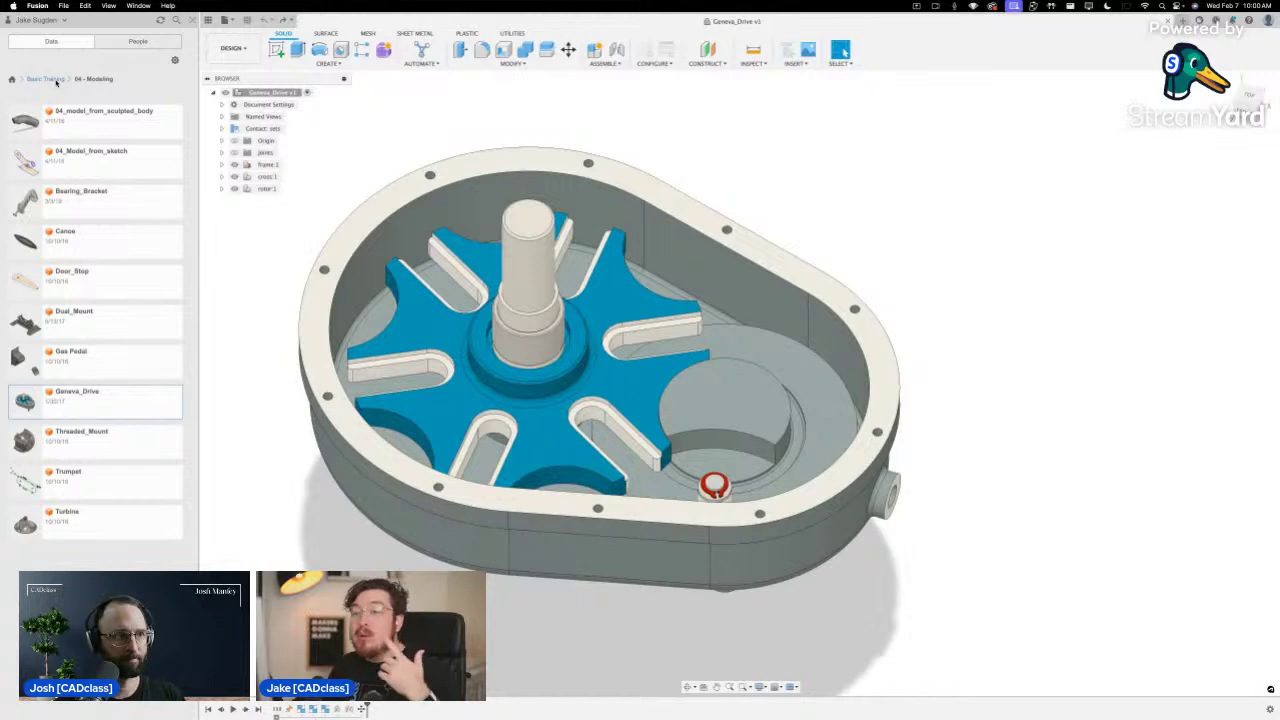
pyautogui.click(13, 80)
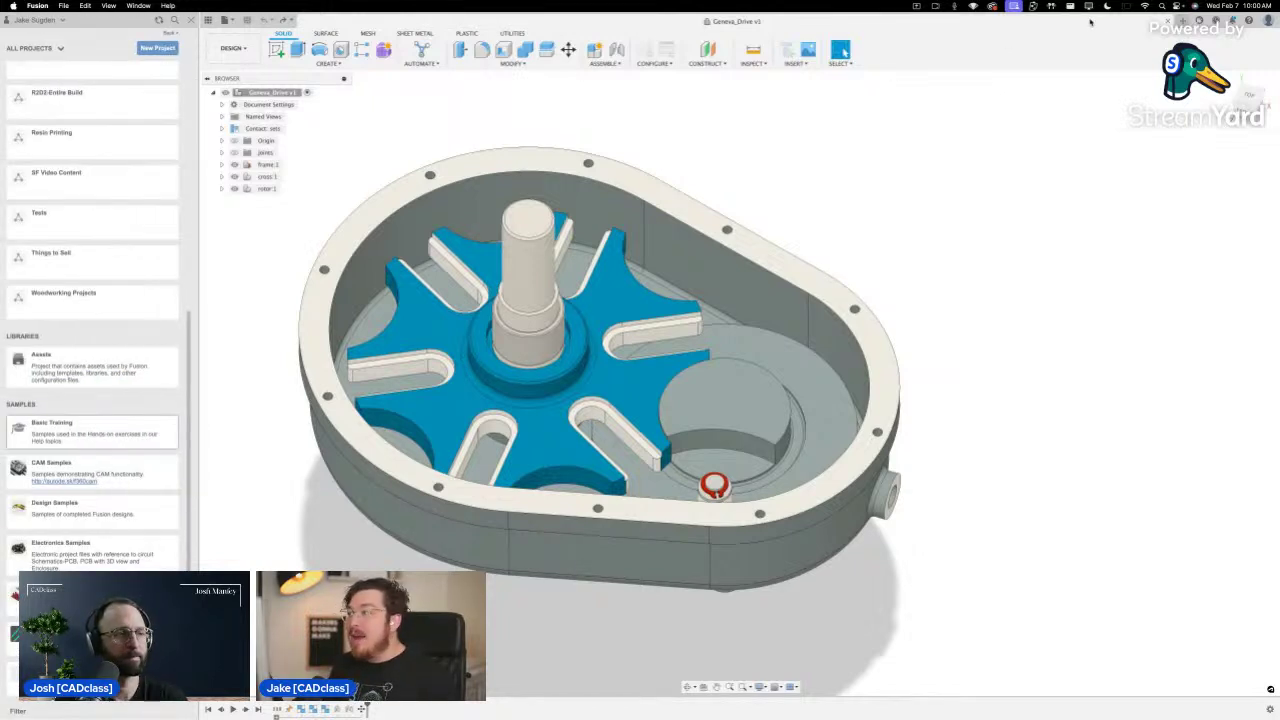
pyautogui.click(1169, 21)
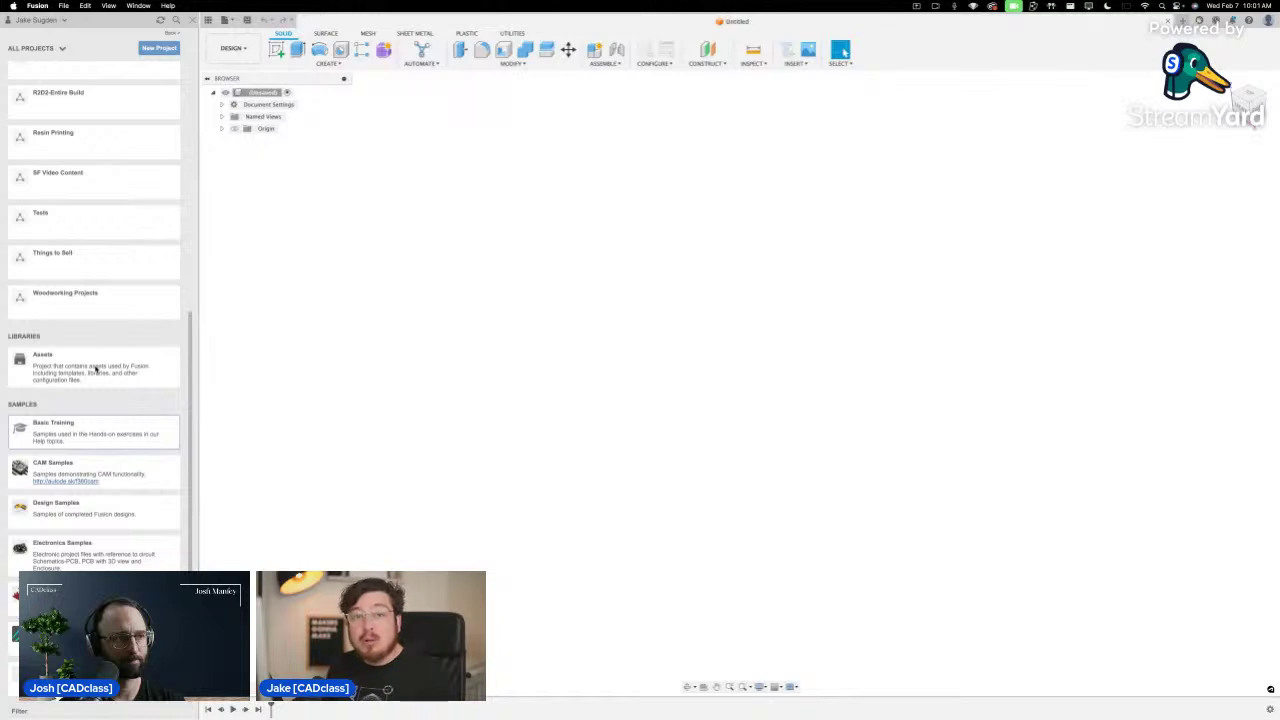
# Look inside the CAMPosts folder of the Assets library and return to the project list
pyautogui.click(96, 370)
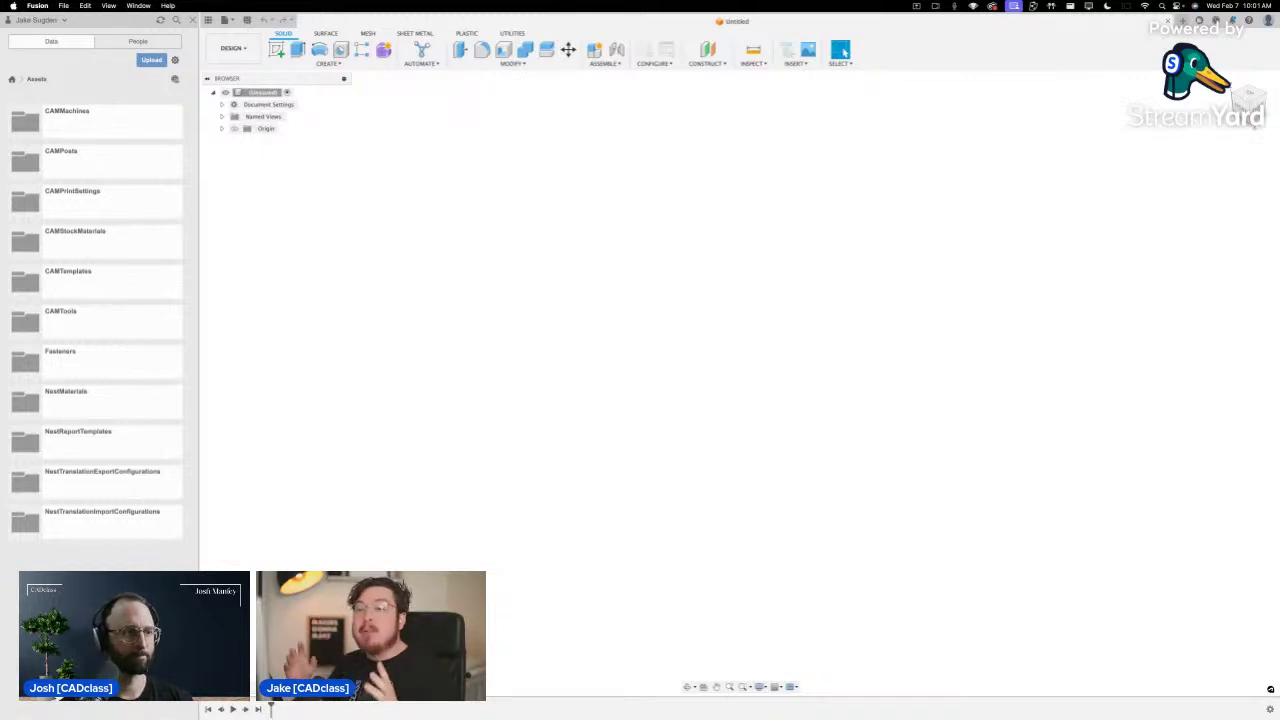
pyautogui.click(92, 166)
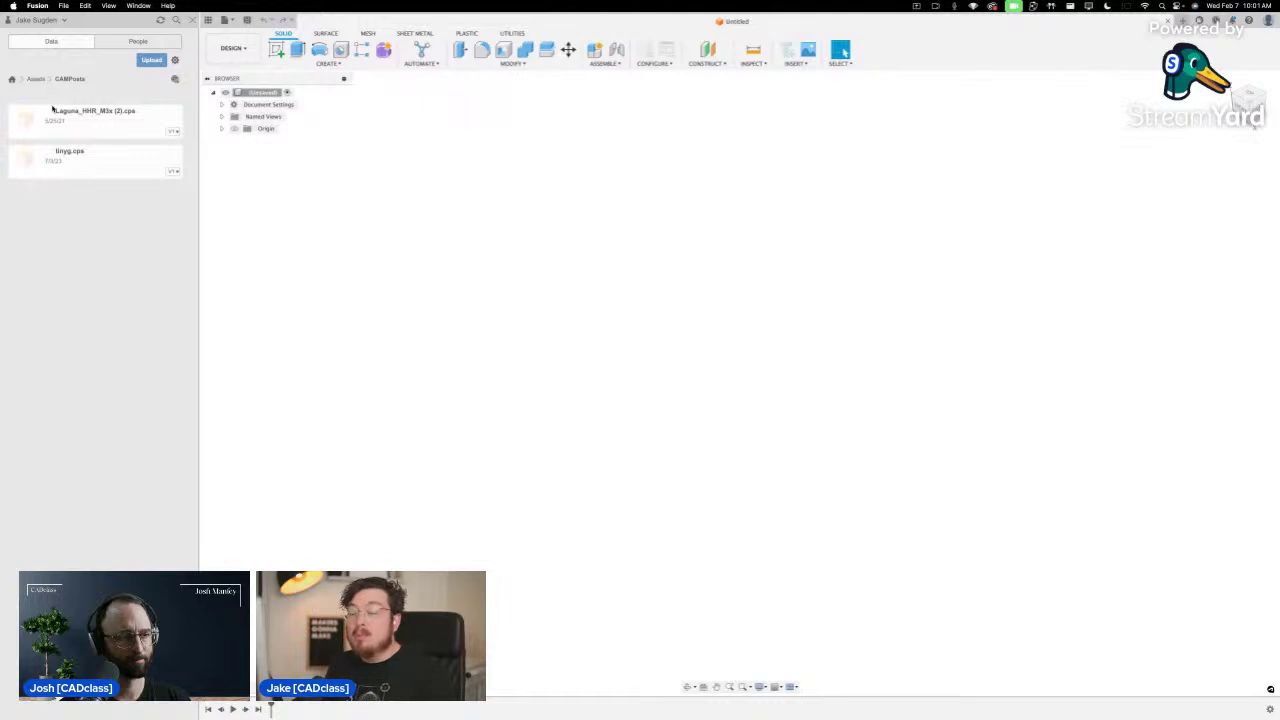
pyautogui.click(37, 79)
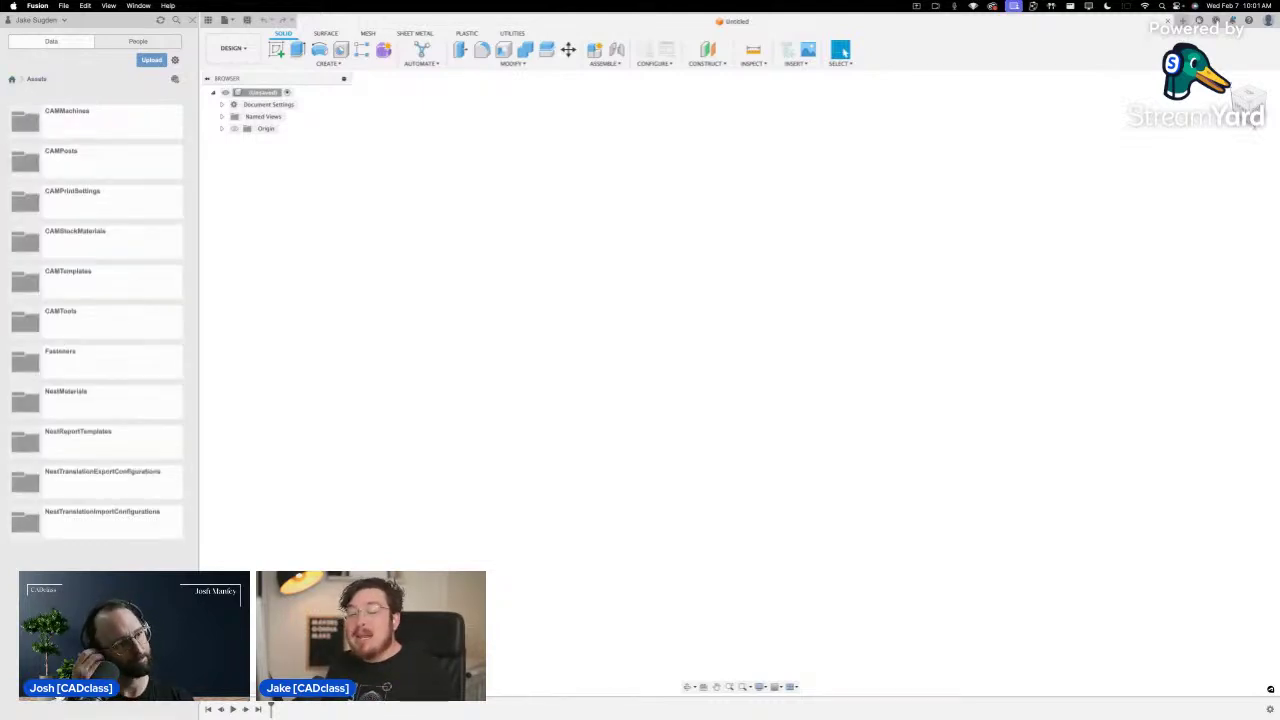
pyautogui.click(12, 79)
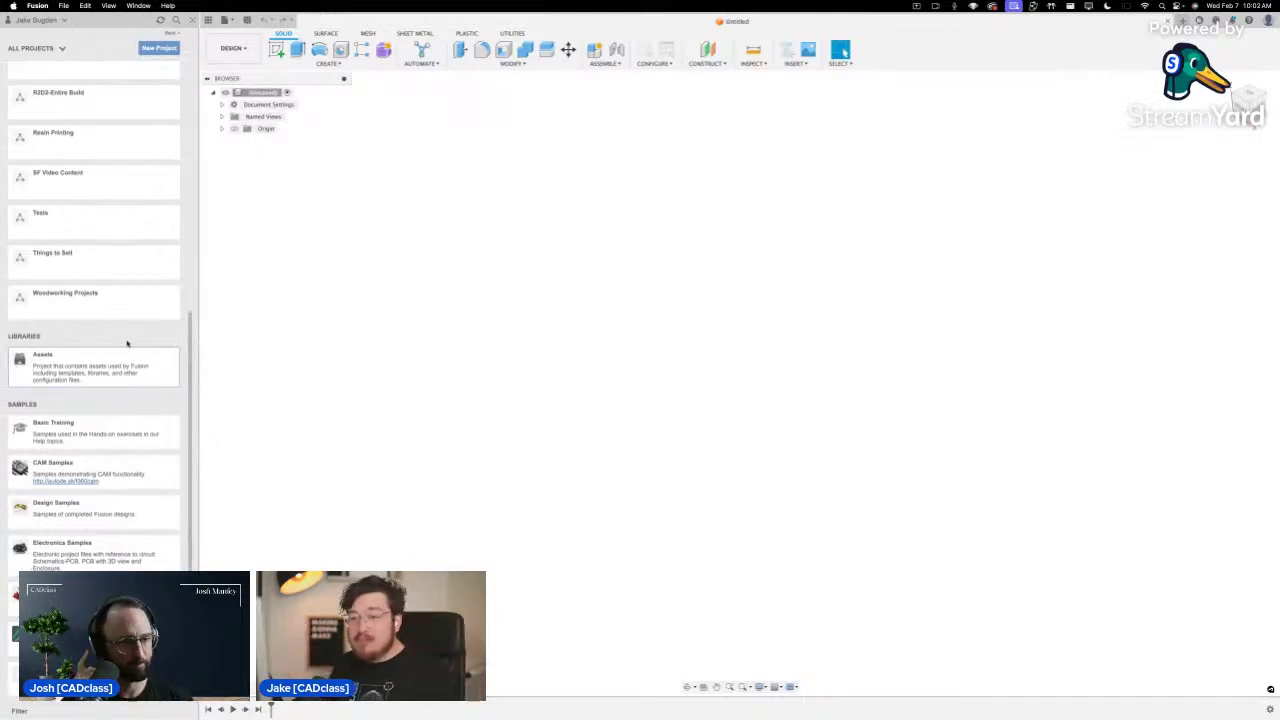
# View the actions available for the 3d print project and dismiss them without choosing any
pyautogui.scroll(10, 130, 368)
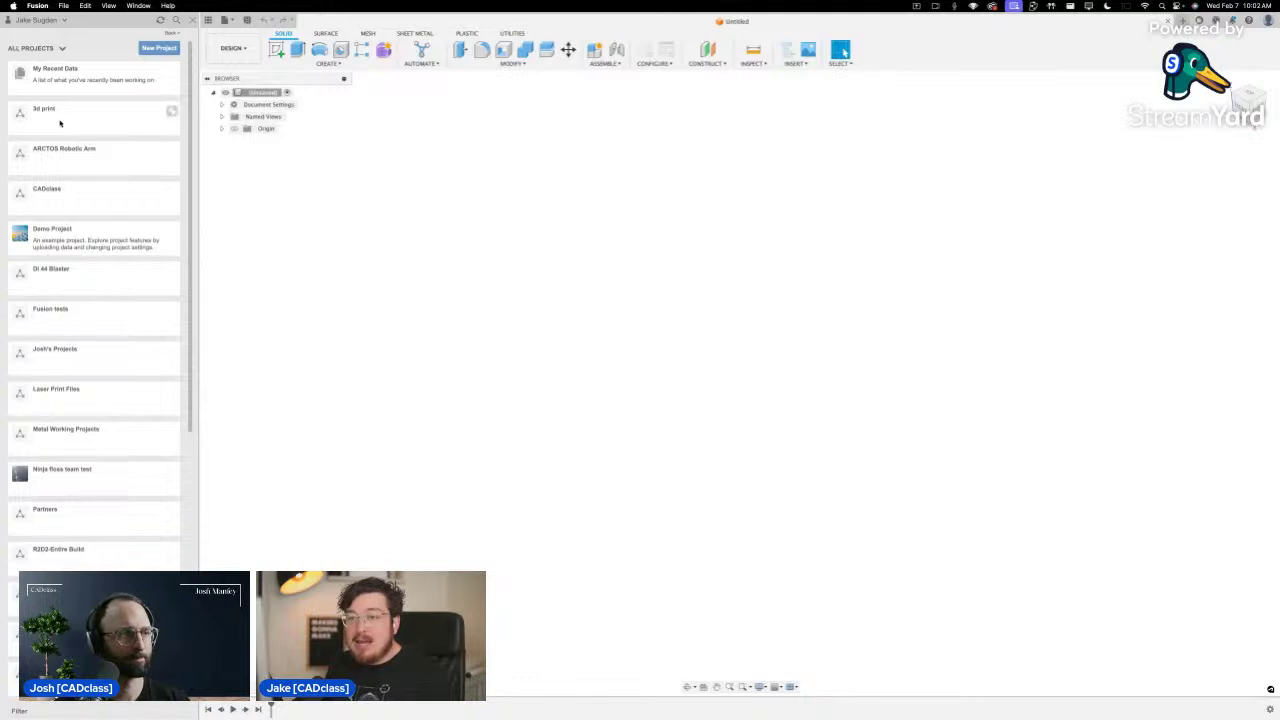
pyautogui.rightClick(71, 117)
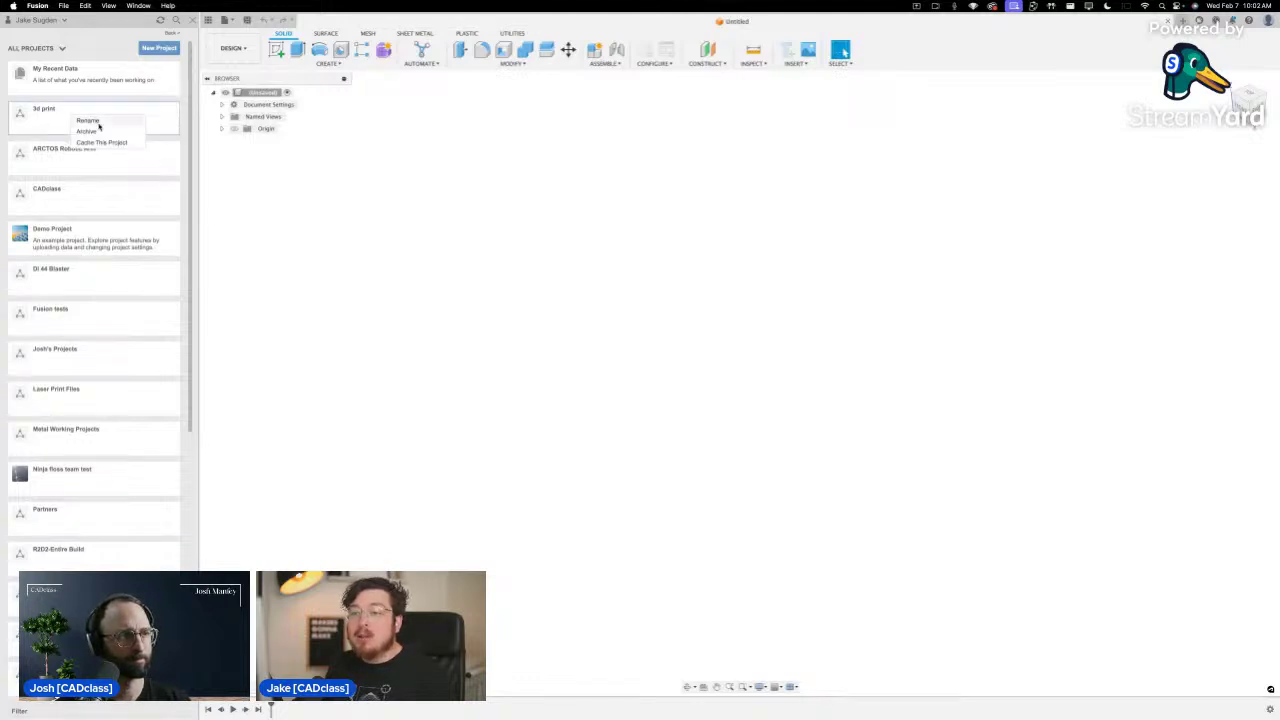
pyautogui.click(116, 55)
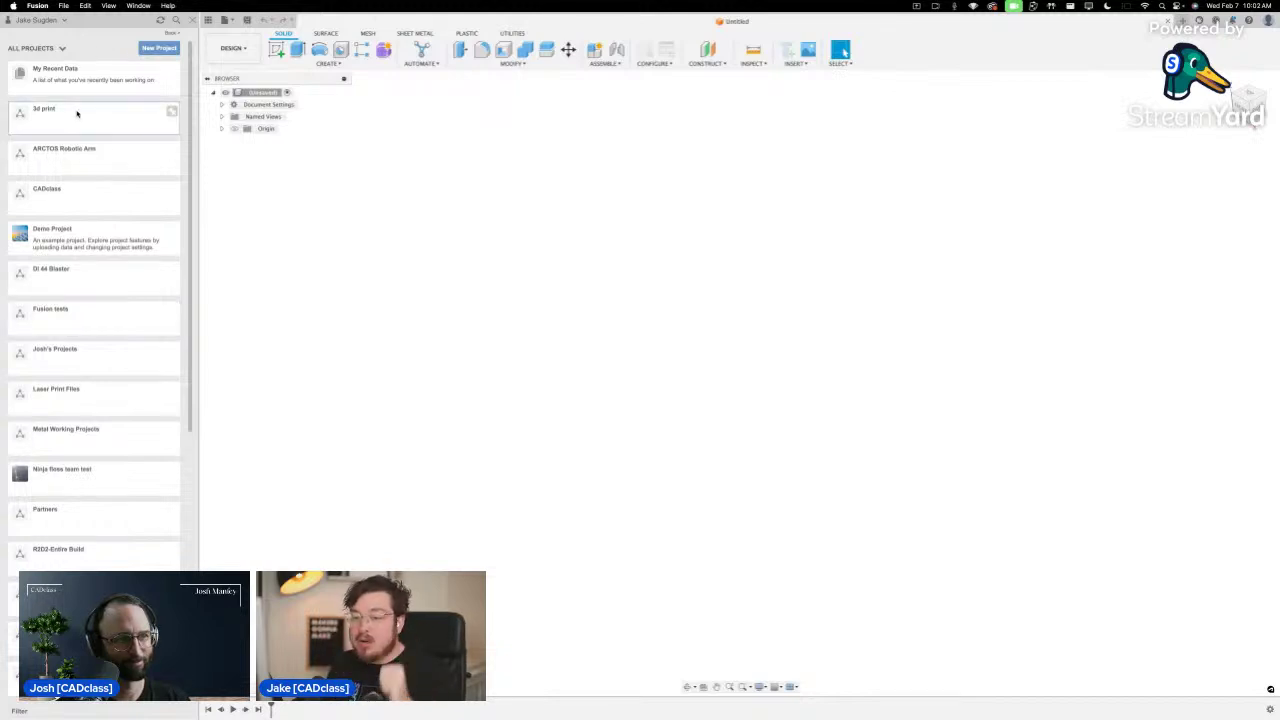
# Browse the list of projects and open the Legs folder of the R2D2-Entire Build project
pyautogui.scroll(-2, 78, 230)
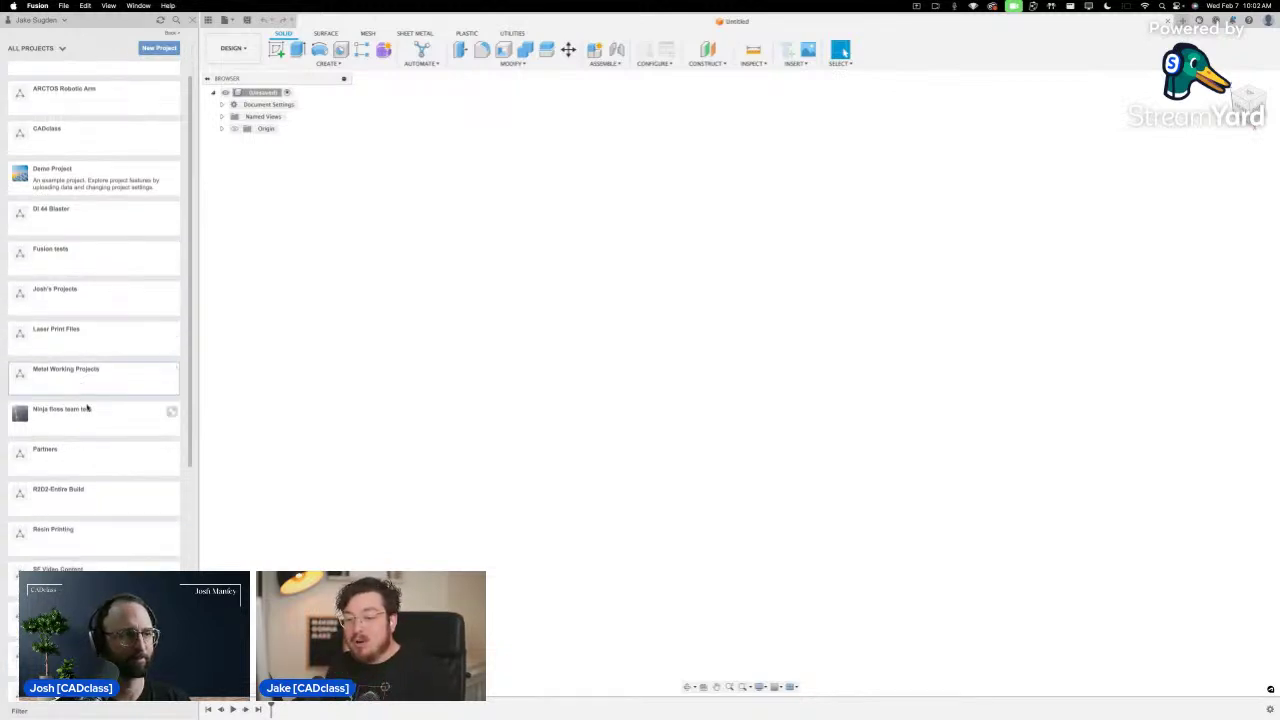
pyautogui.scroll(-3, 86, 535)
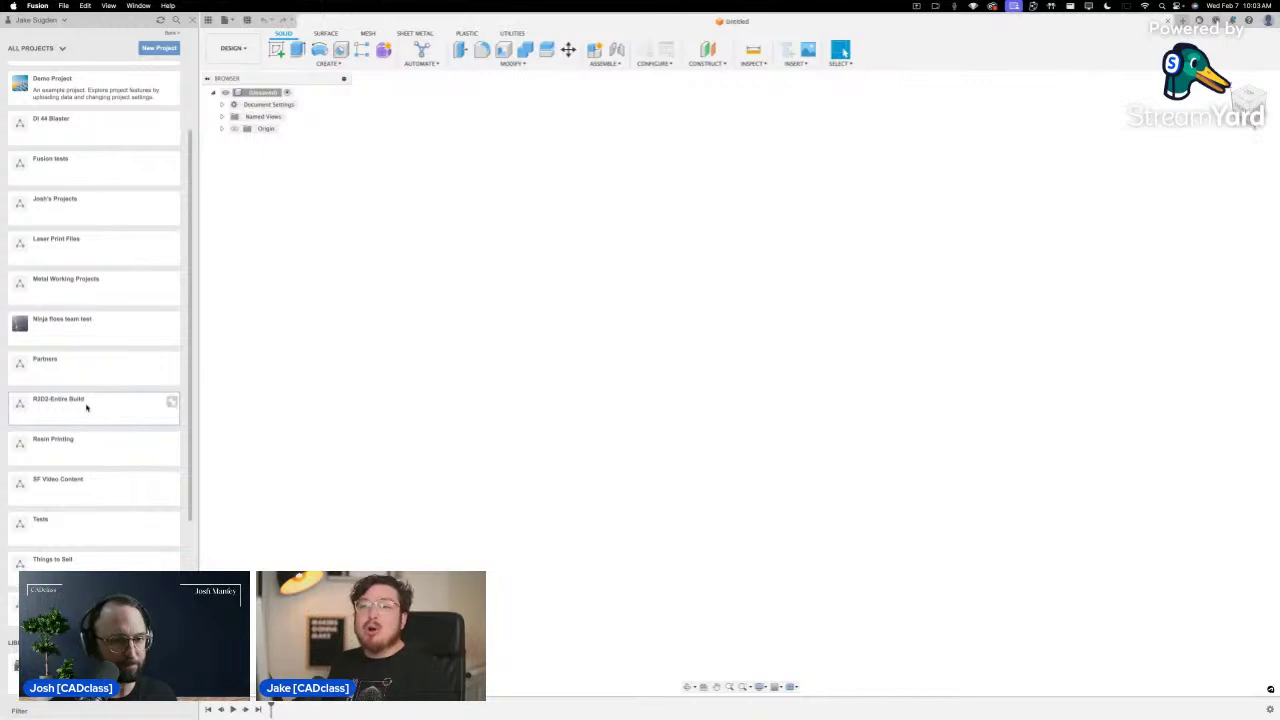
pyautogui.scroll(4, 105, 407)
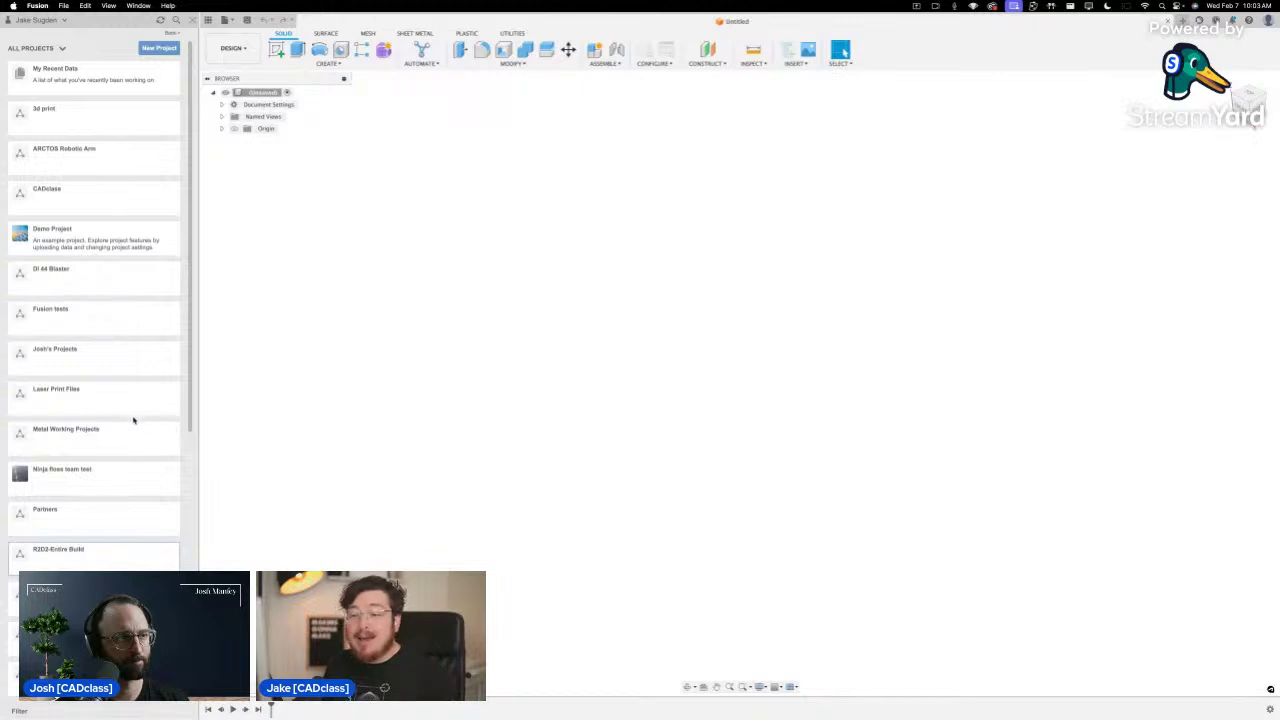
pyautogui.scroll(-5, 184, 432)
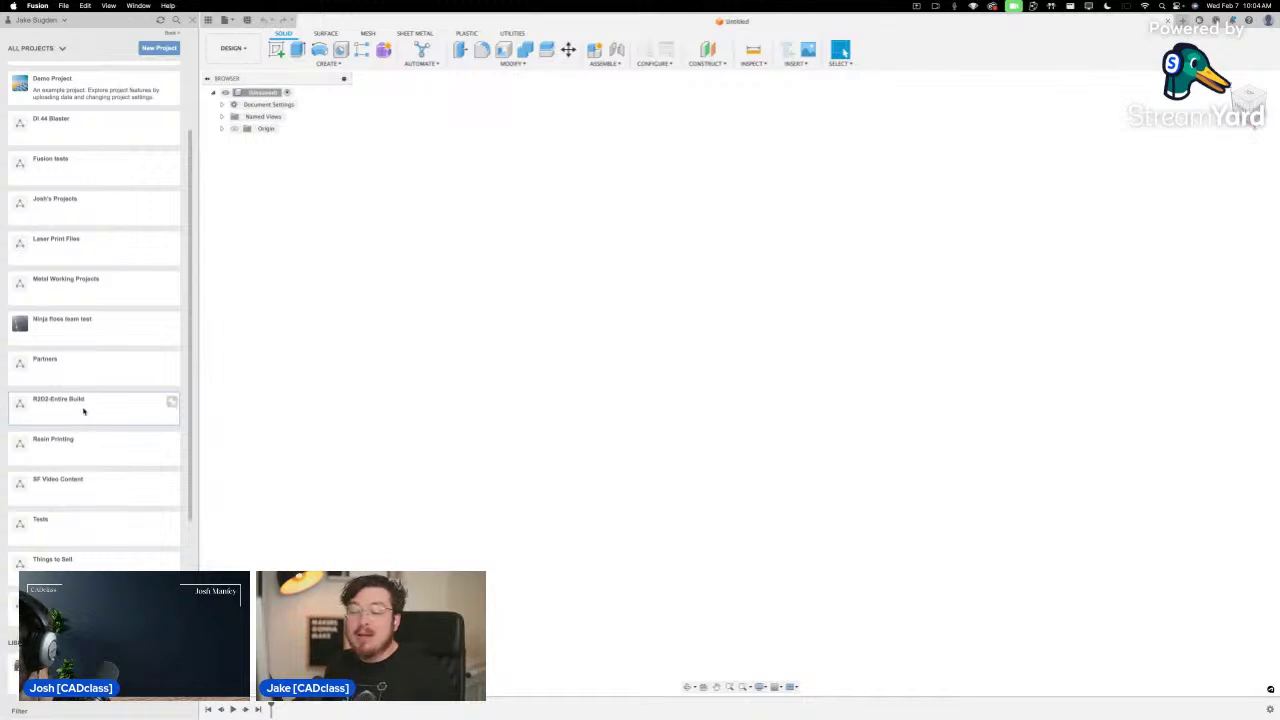
pyautogui.click(84, 405)
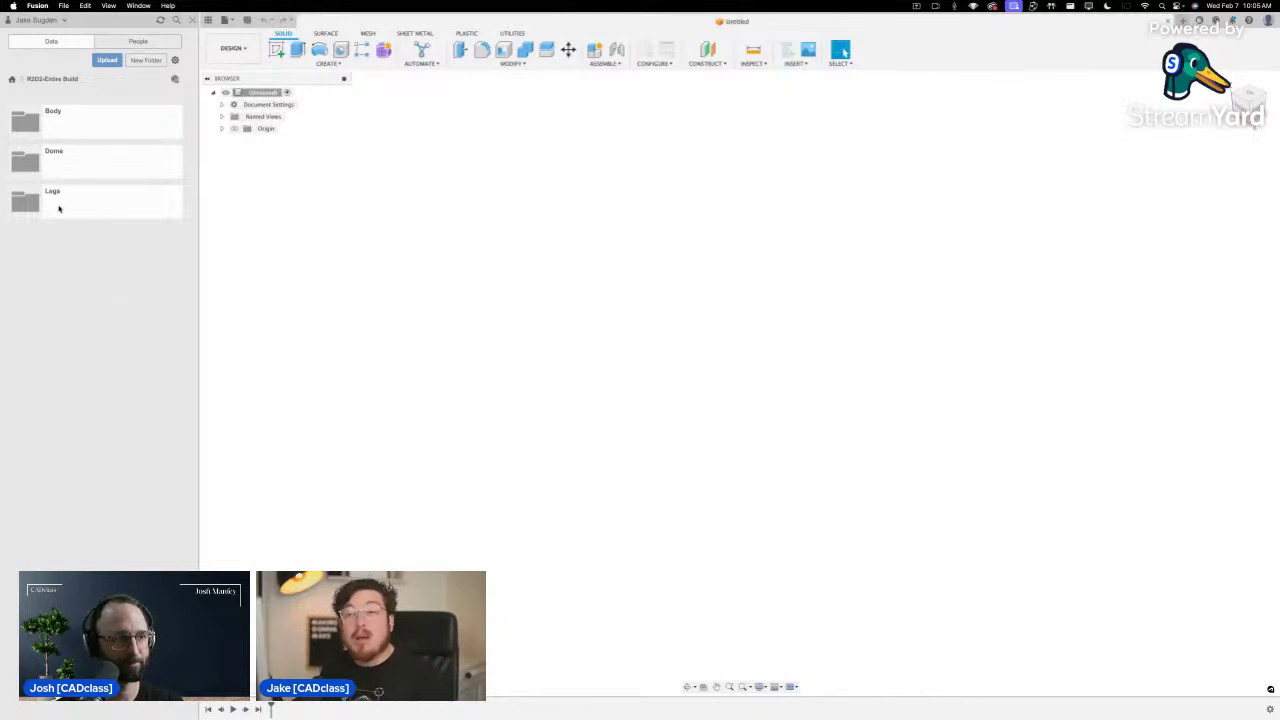
pyautogui.click(75, 208)
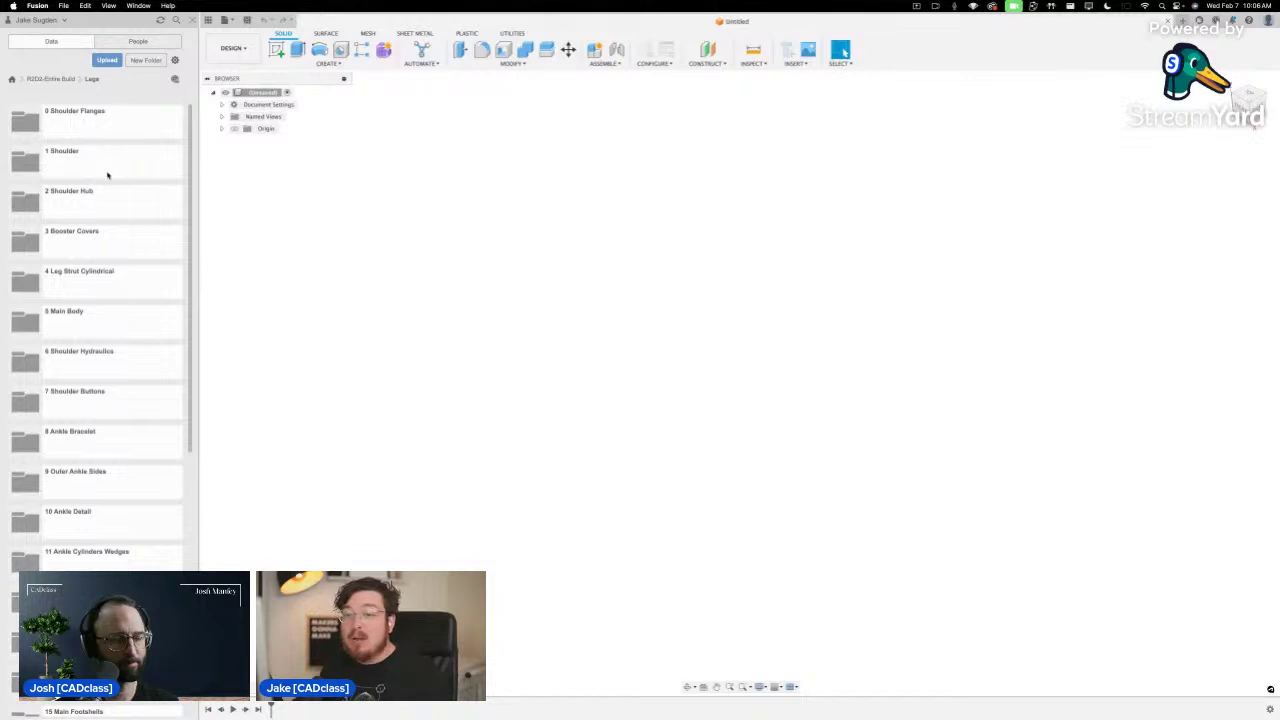
# View the contents of the 3 Booster Covers and 2 Shoulder Hub folders, and go back to the Legs folder
pyautogui.click(99, 240)
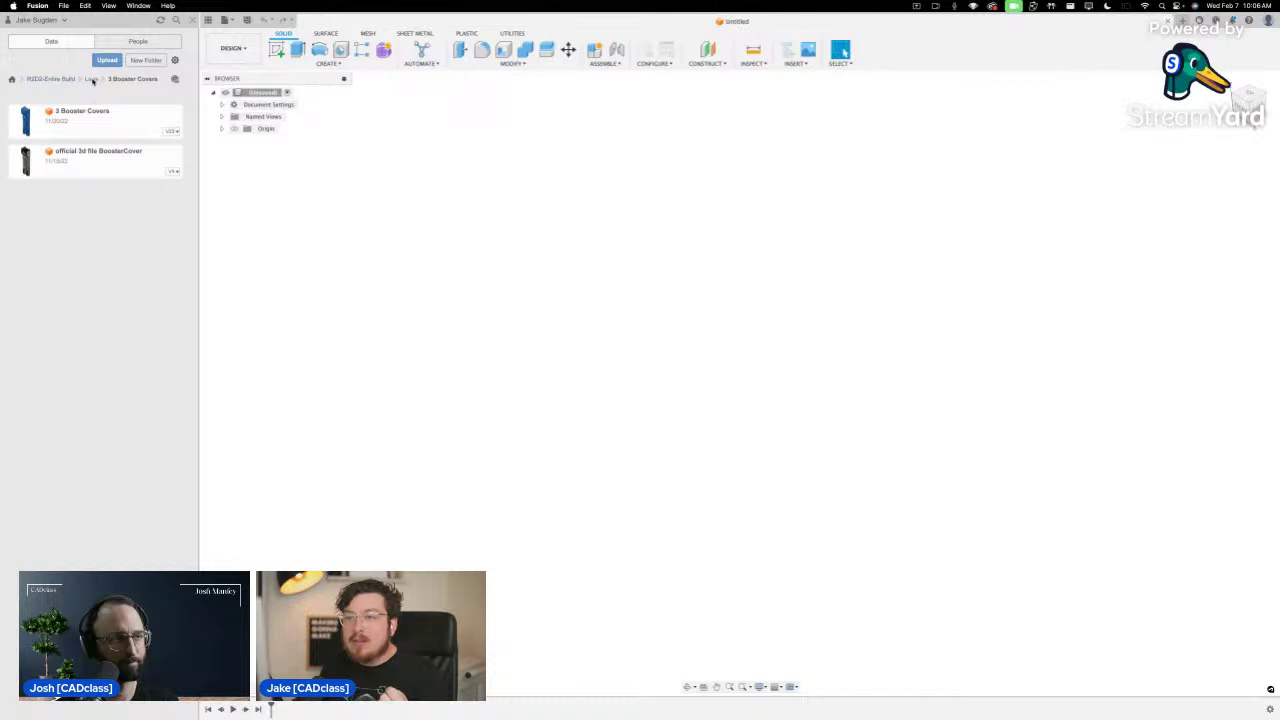
pyautogui.click(93, 81)
pyautogui.click(83, 198)
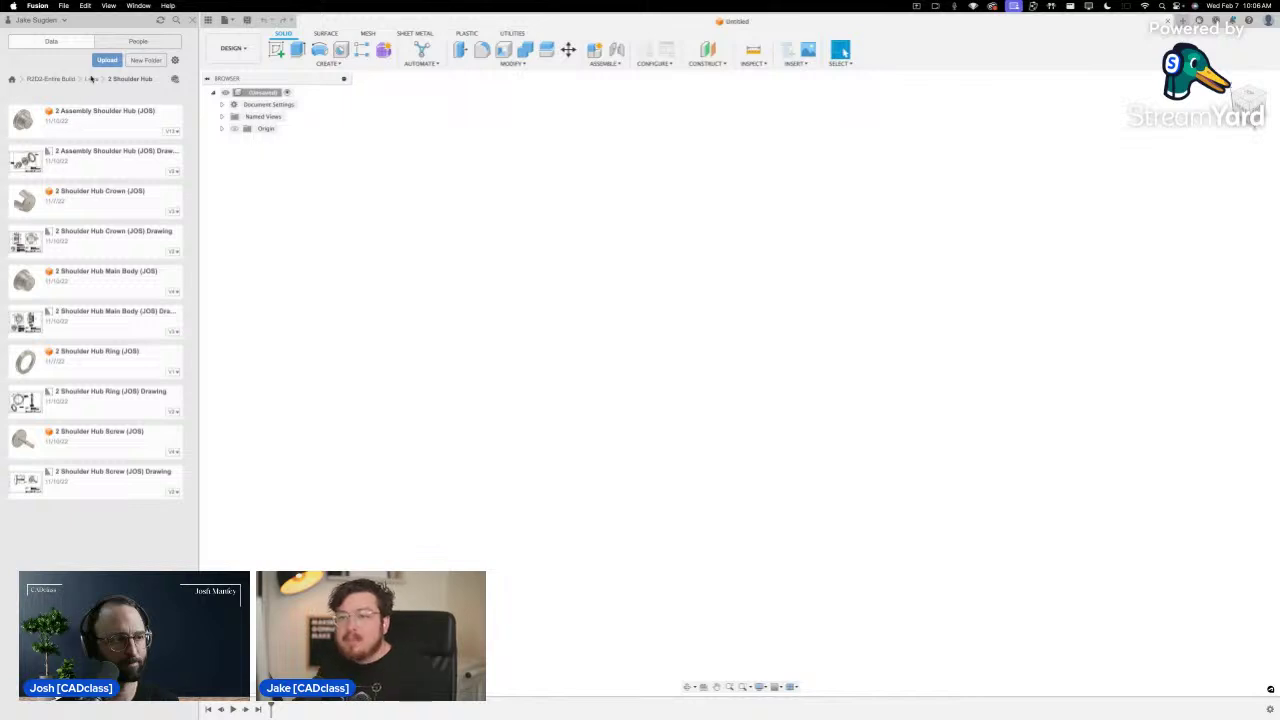
pyautogui.click(91, 80)
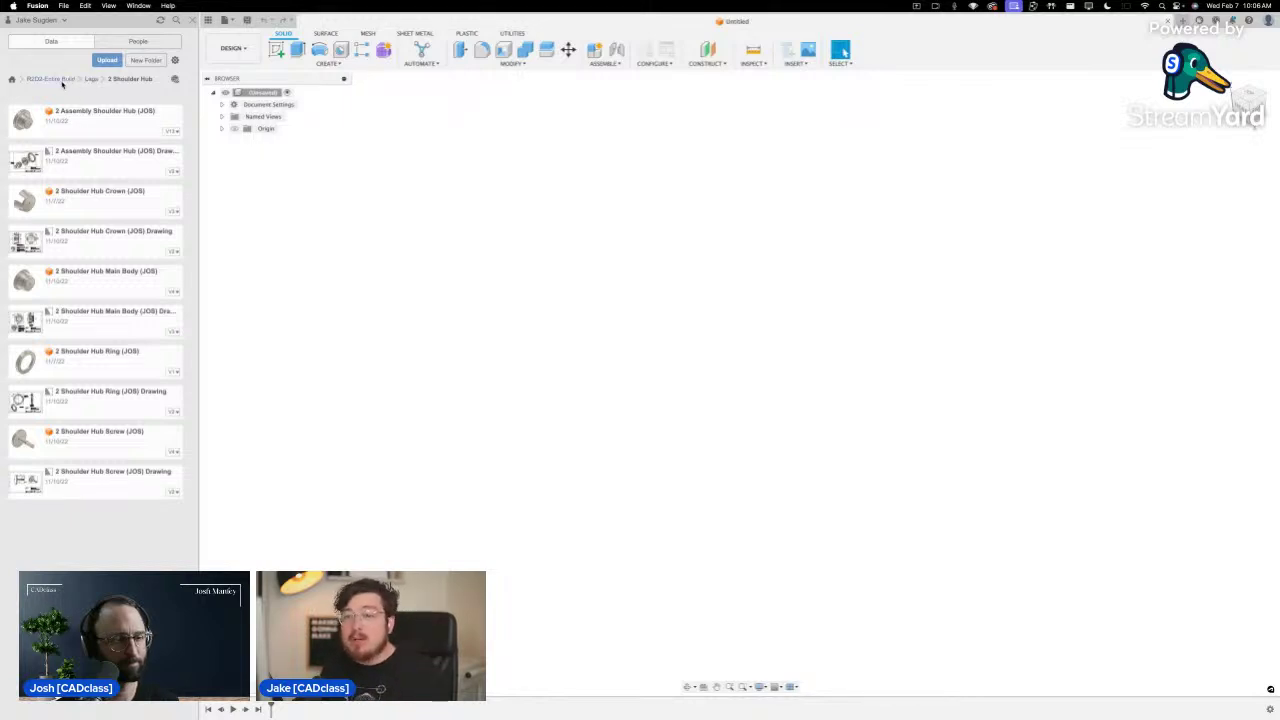
pyautogui.click(89, 197)
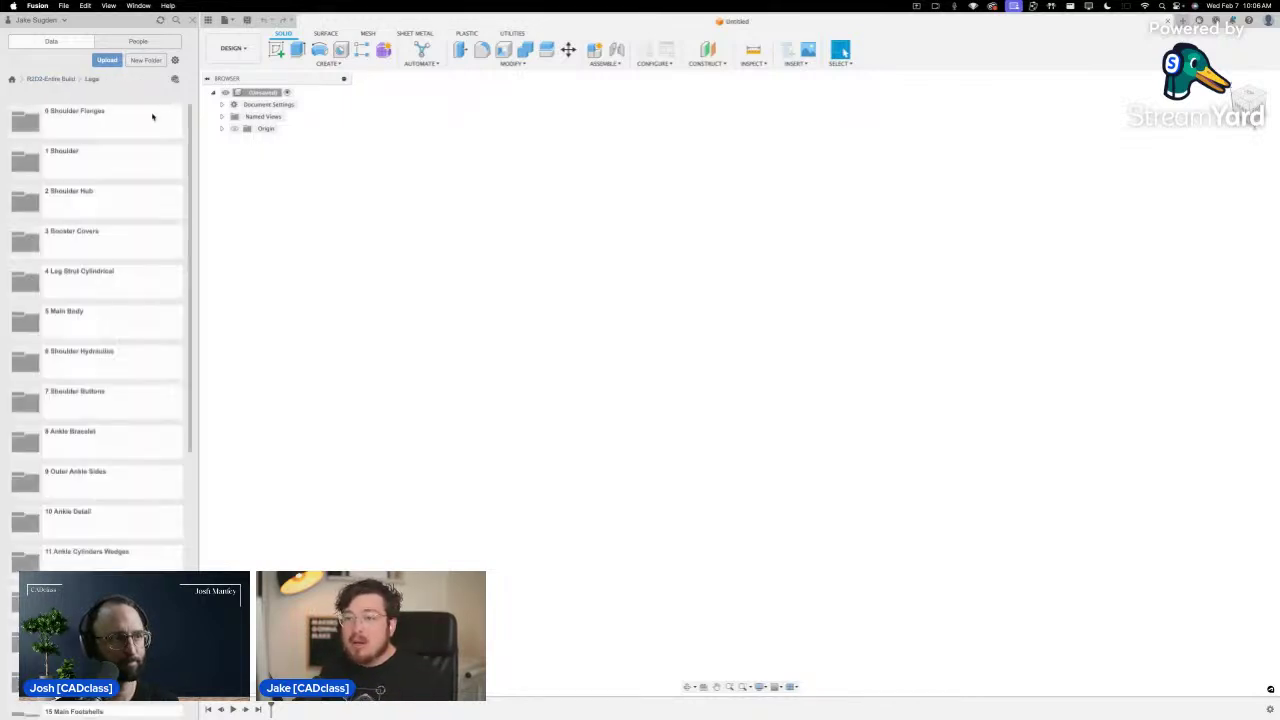
# Return to the project list from the numbered leg folders, and reopen Legs inside R2D2-Entire Build
pyautogui.scroll(-1, 150, 170)
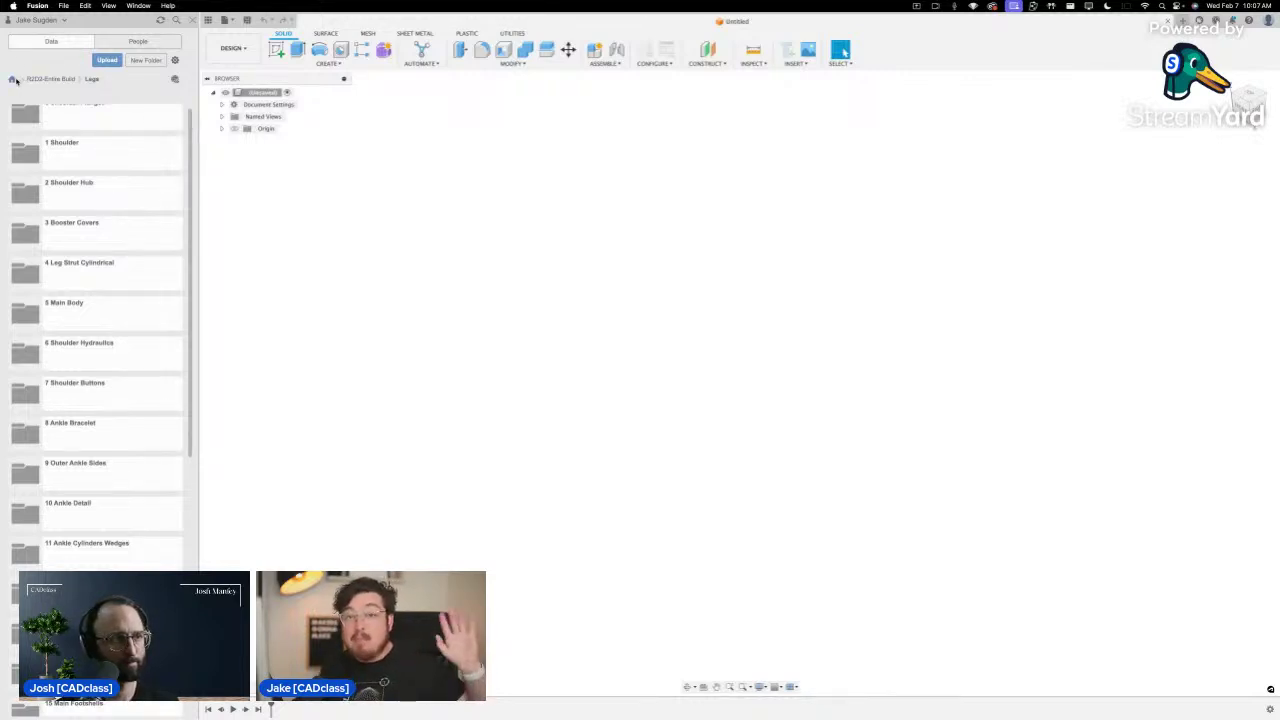
pyautogui.click(12, 80)
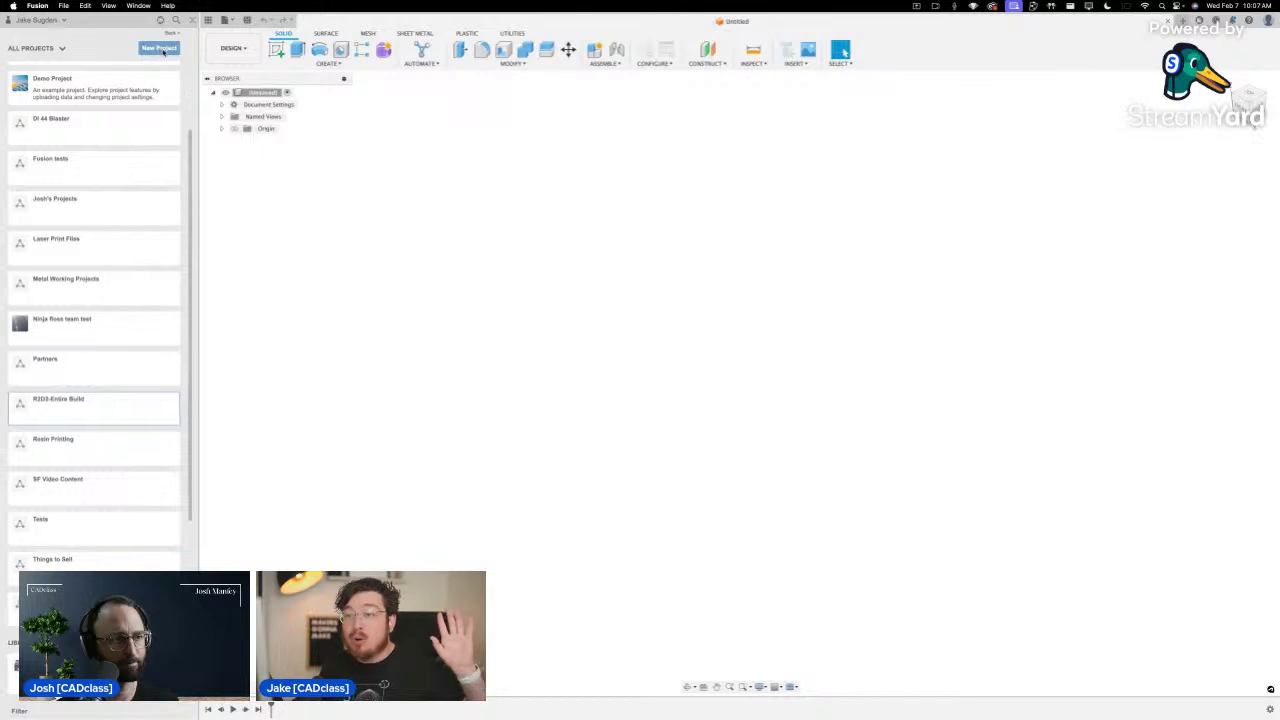
pyautogui.click(91, 409)
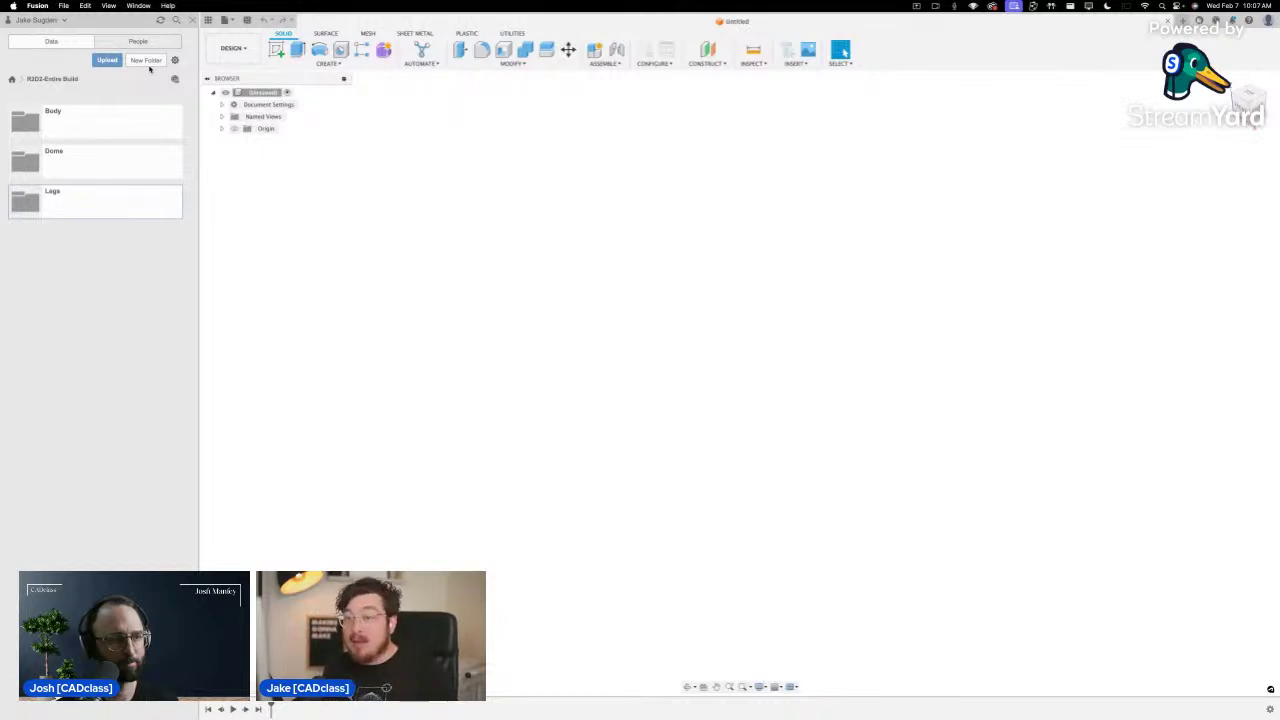
pyautogui.doubleClick(110, 199)
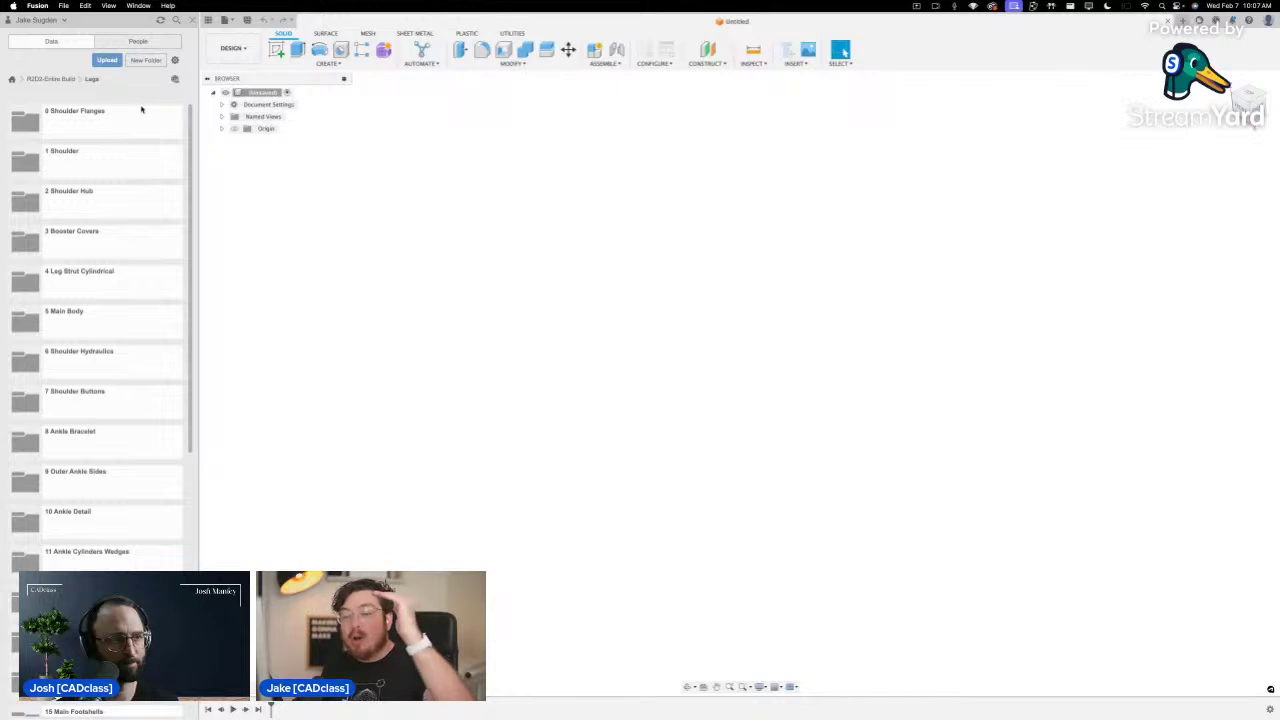
# Open the 000 Leg Assembly design from the Legs folder and look over the leg and its component list
pyautogui.moveTo(191, 216); pyautogui.dragTo(188, 479)
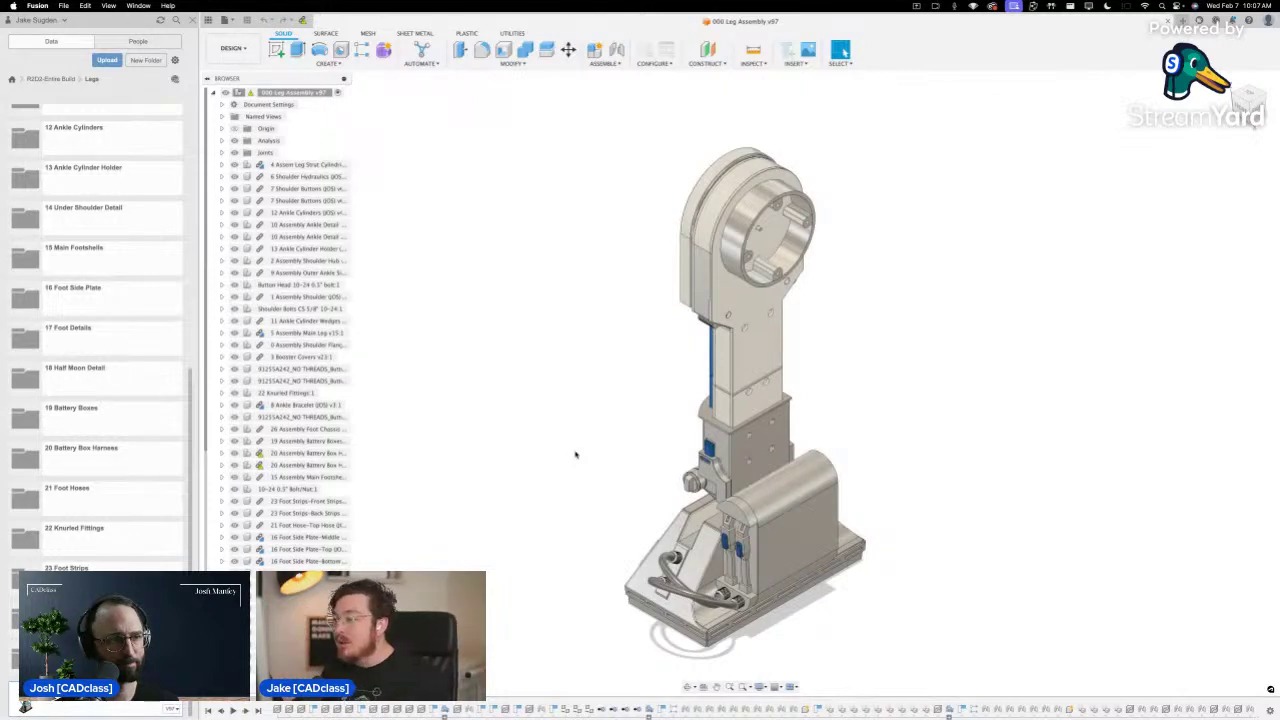
pyautogui.keyDown('shift'); pyautogui.moveTo(583, 434); pyautogui.dragTo(646, 400, button='middle'); pyautogui.keyUp('shift')
pyautogui.scroll(-3, 257, 210)
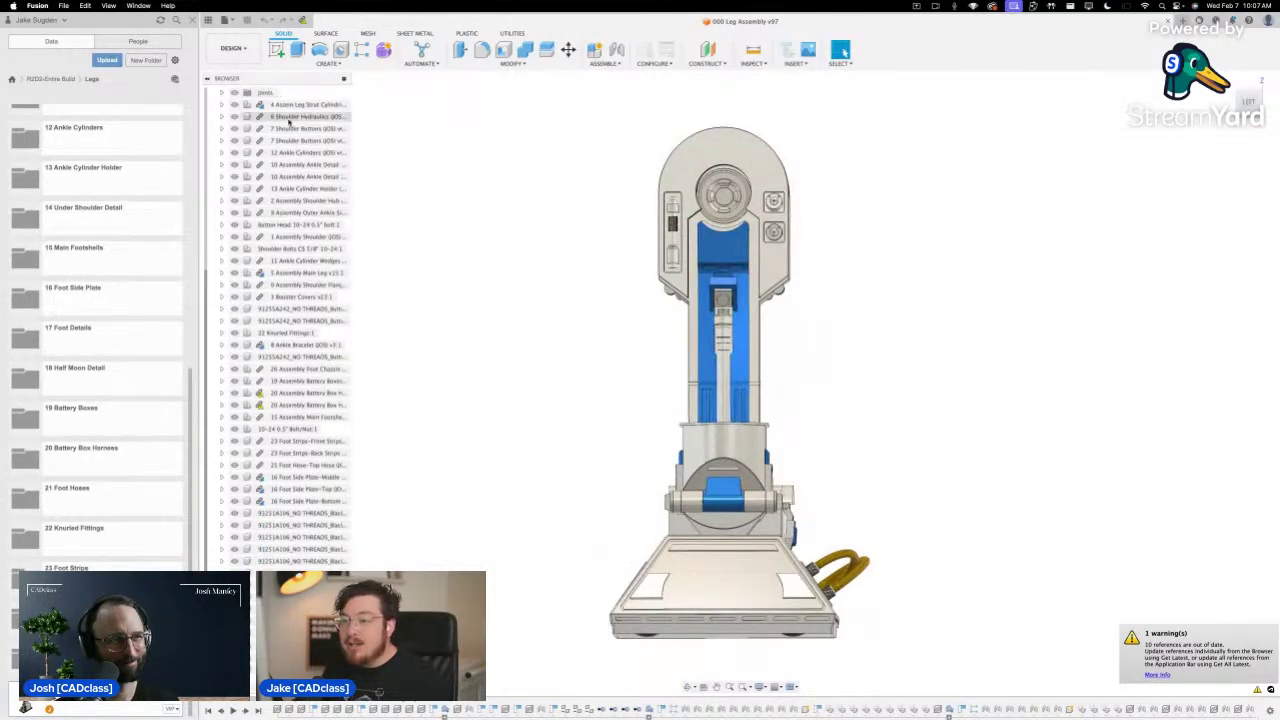
pyautogui.scroll(3, 293, 330)
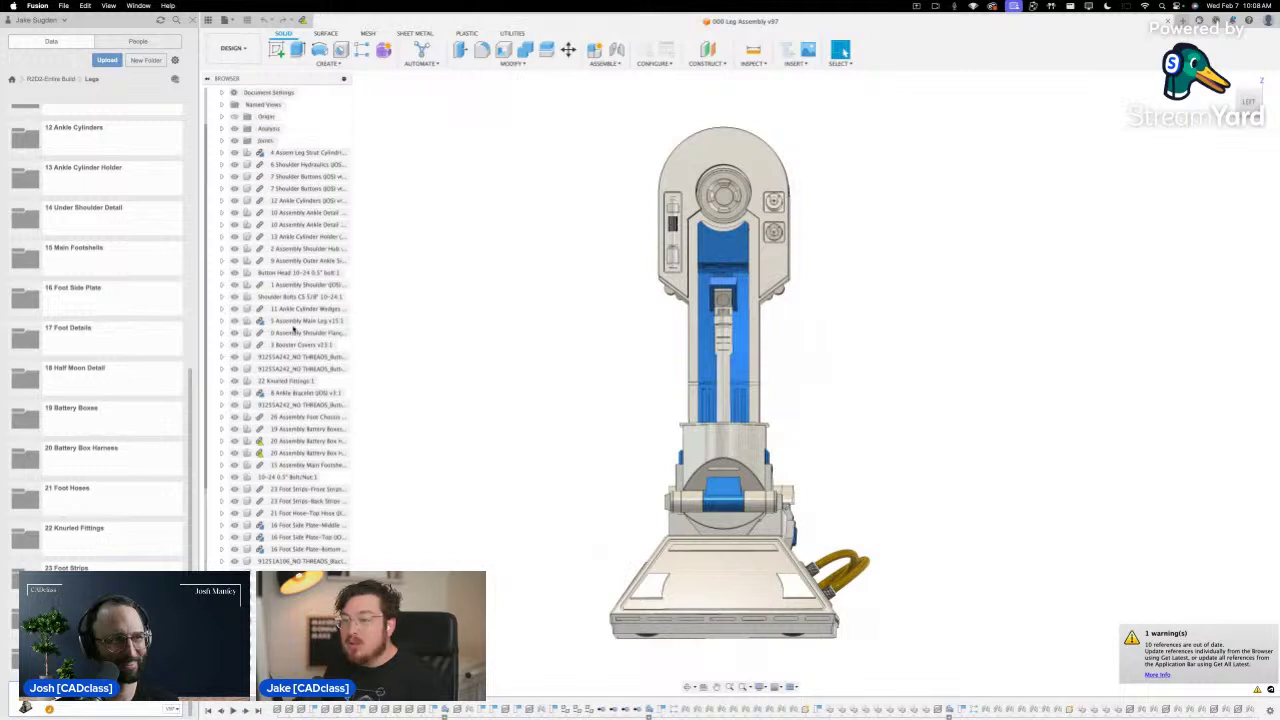
pyautogui.scroll(1, 293, 325)
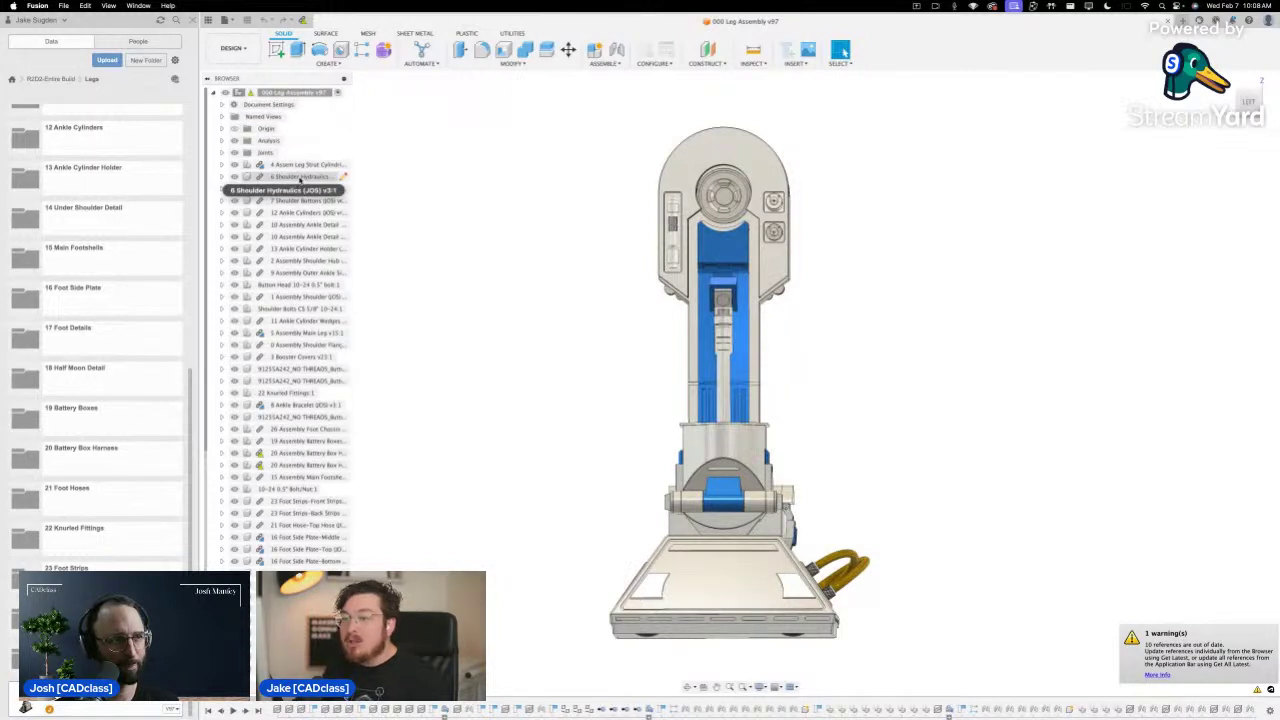
# Highlight the 7 Shoulder Buttons and 12 Ankle Cylinders components in the leg assembly and clear the selection
pyautogui.click(300, 200)
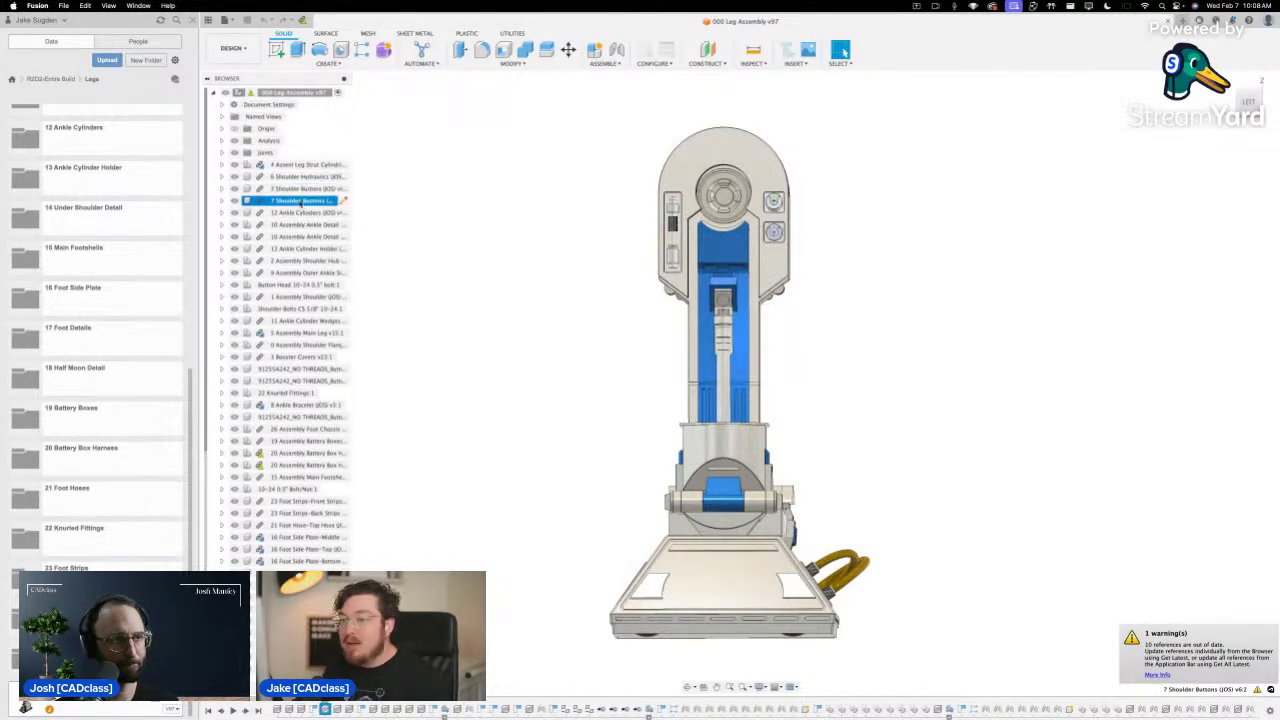
pyautogui.click(300, 212)
pyautogui.click(850, 325)
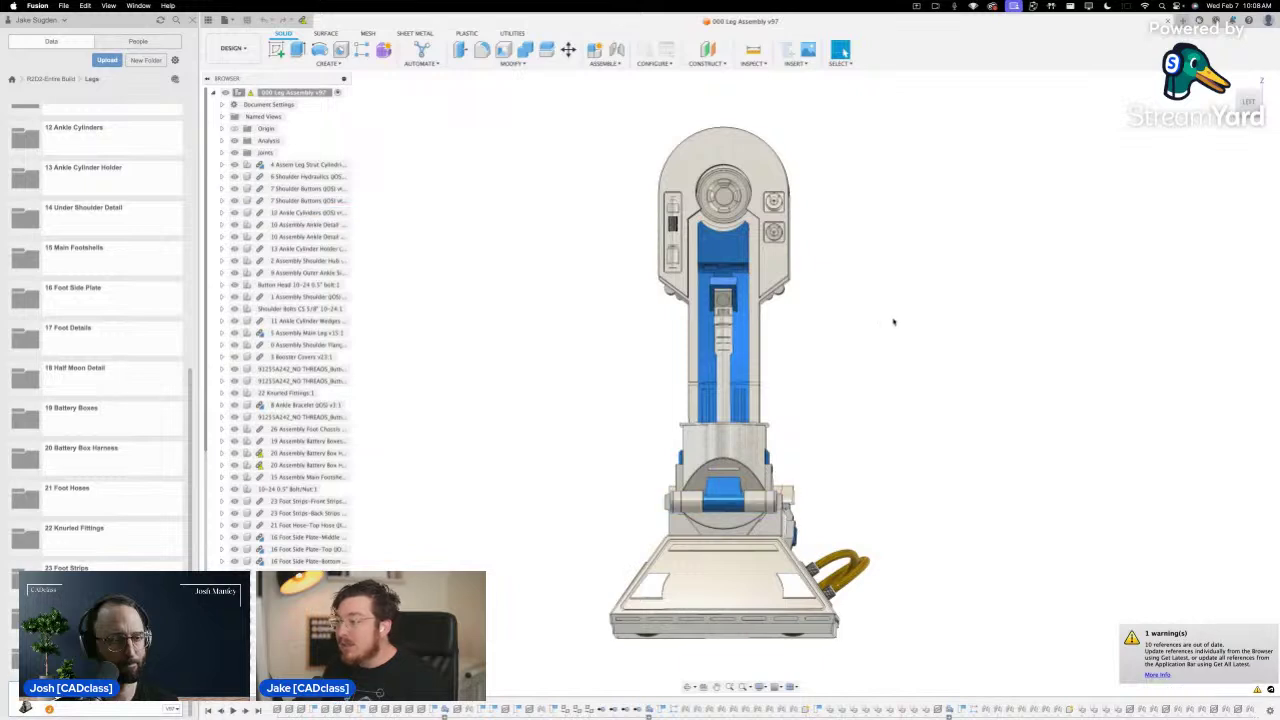
pyautogui.keyDown('shift'); pyautogui.moveTo(893, 321); pyautogui.dragTo(765, 317, button='middle'); pyautogui.keyUp('shift')
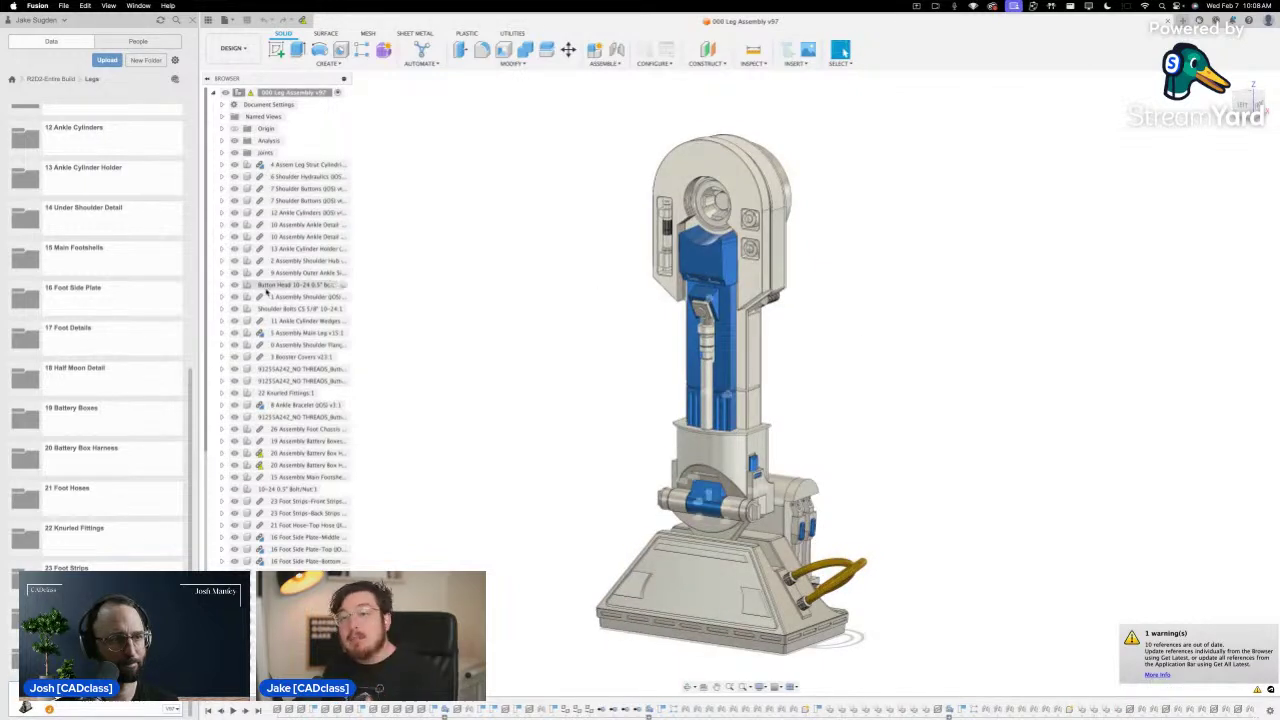
# Highlight 2 Assembly Shoulder Hub in the leg assembly, inspect it up close at the shoulder, and clear the selection
pyautogui.scroll(5, 88, 190)
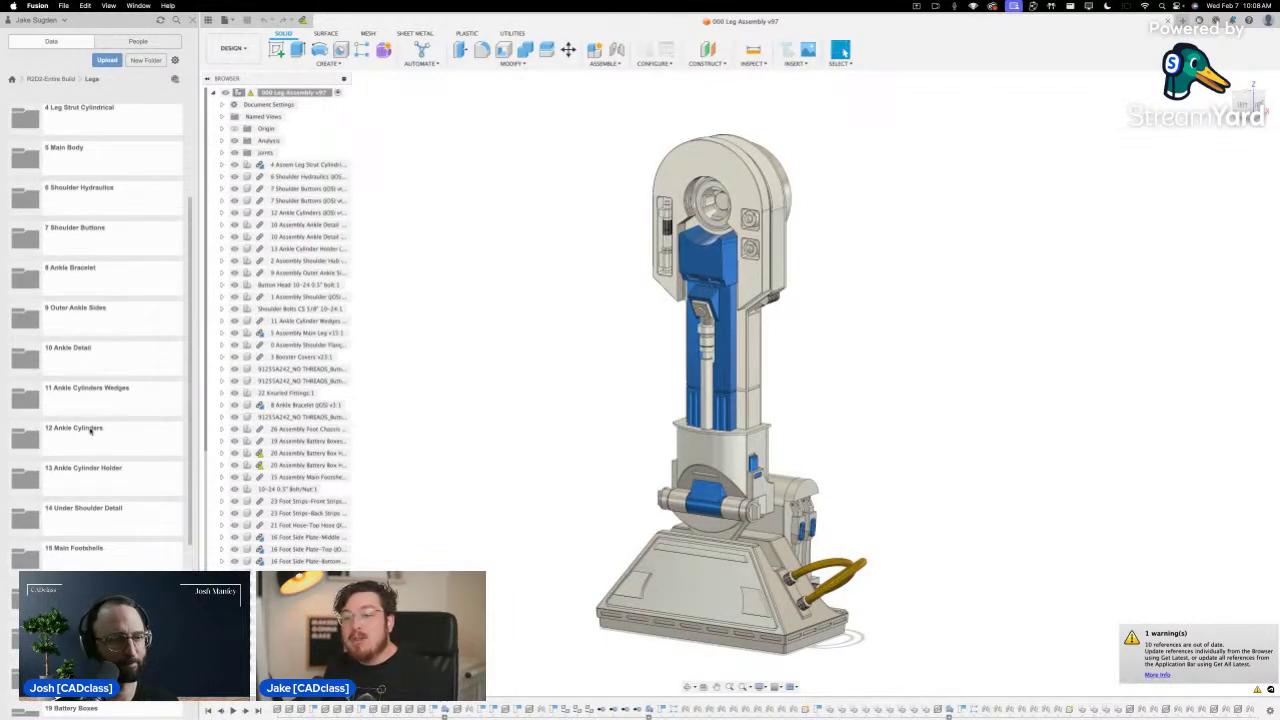
pyautogui.scroll(3, 78, 255)
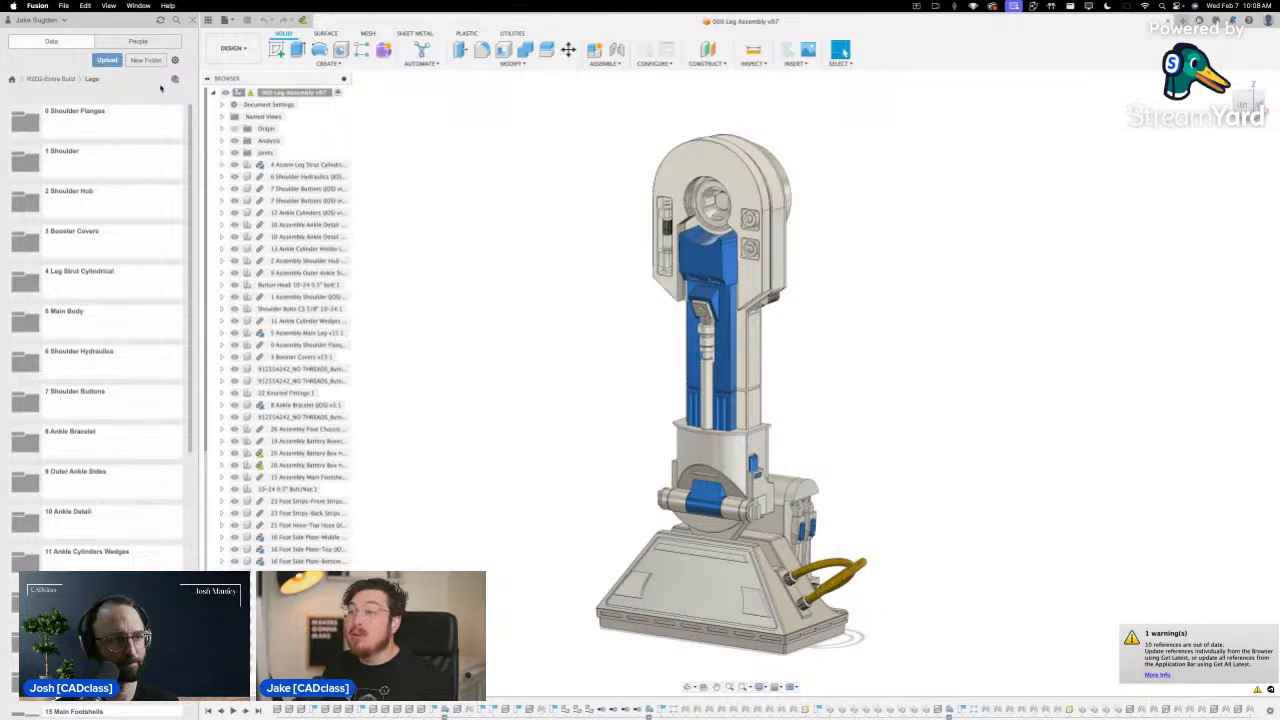
pyautogui.moveTo(921, 425)
pyautogui.keyDown('shift'); pyautogui.mouseDown(button='middle')
pyautogui.moveTo(806, 426)
pyautogui.moveTo(897, 425)
pyautogui.mouseUp(button='middle'); pyautogui.keyUp('shift')
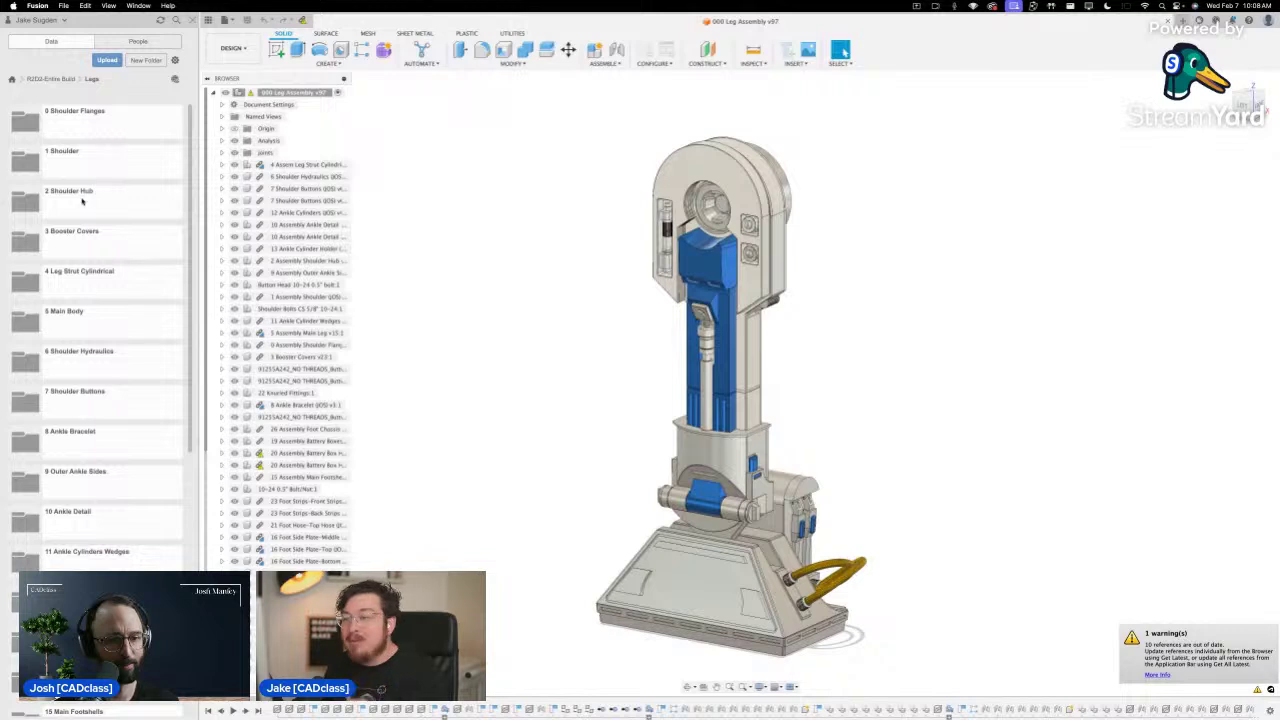
pyautogui.click(300, 260)
pyautogui.keyDown('shift'); pyautogui.moveTo(585, 197); pyautogui.dragTo(1015, 286, button='middle'); pyautogui.keyUp('shift')
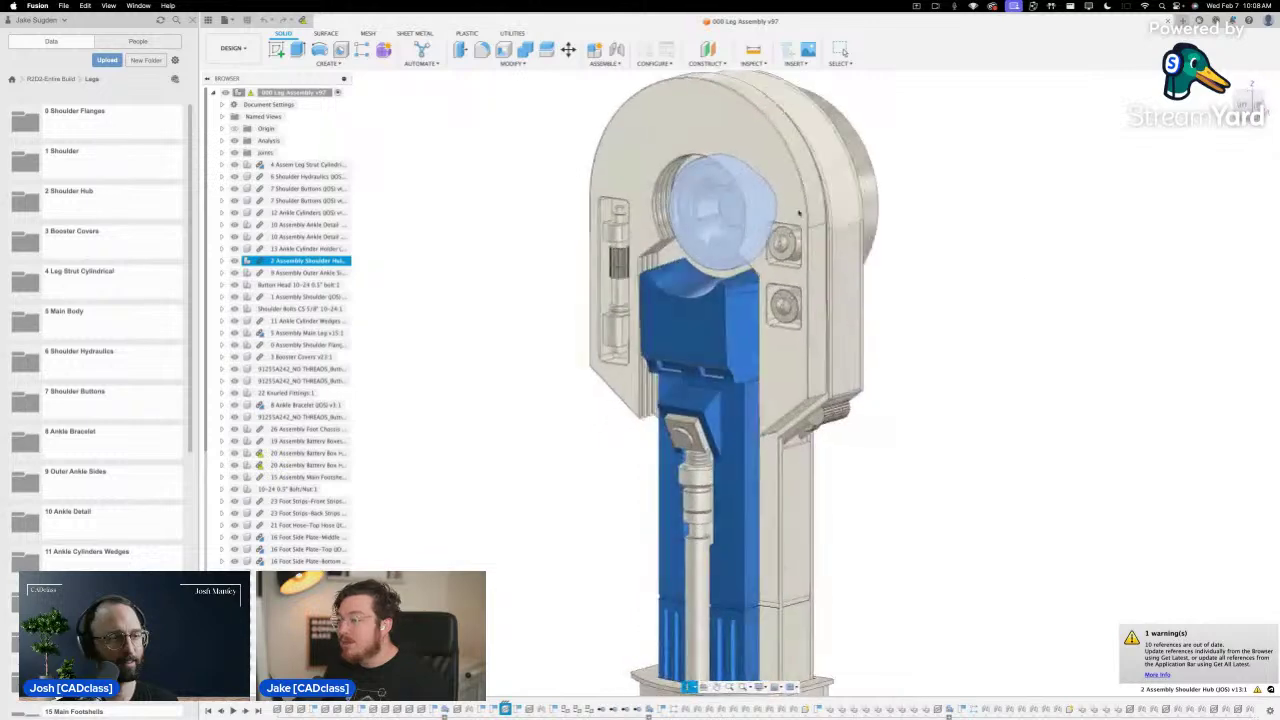
pyautogui.click(560, 354)
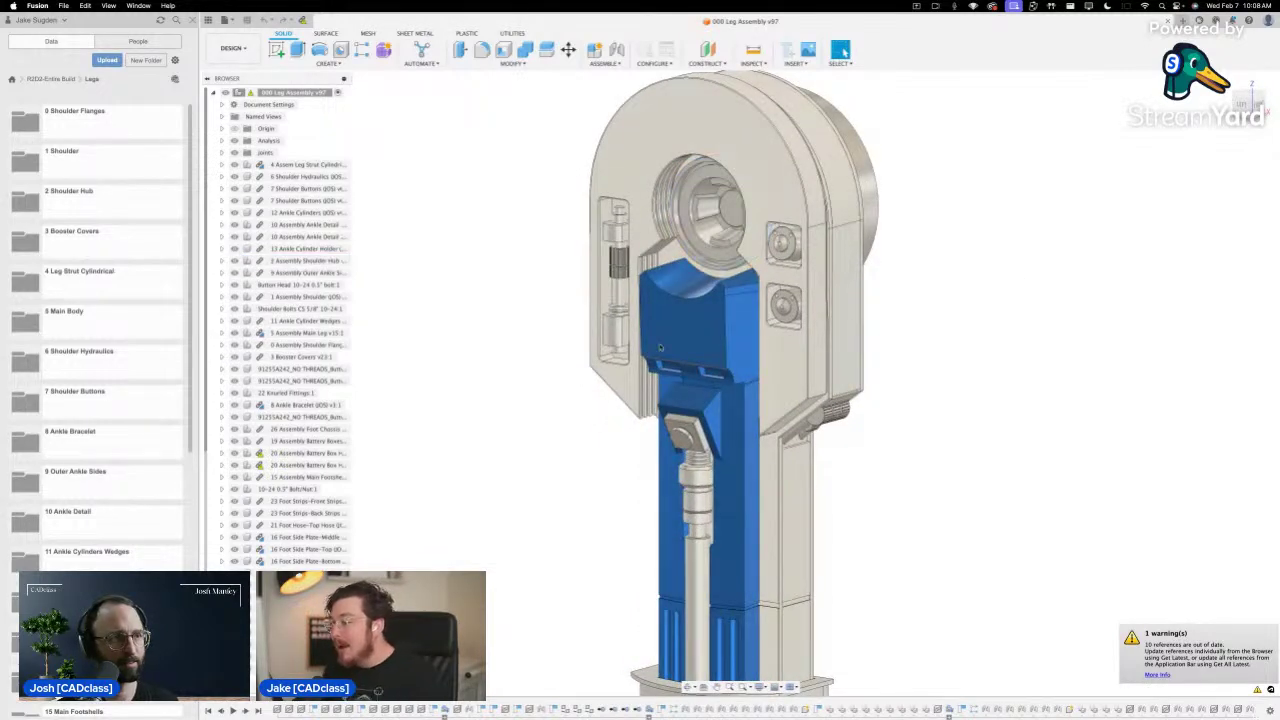
pyautogui.scroll(-3, 900, 405)
pyautogui.keyDown('shift'); pyautogui.moveTo(900, 405); pyautogui.dragTo(817, 351, button='middle'); pyautogui.keyUp('shift')
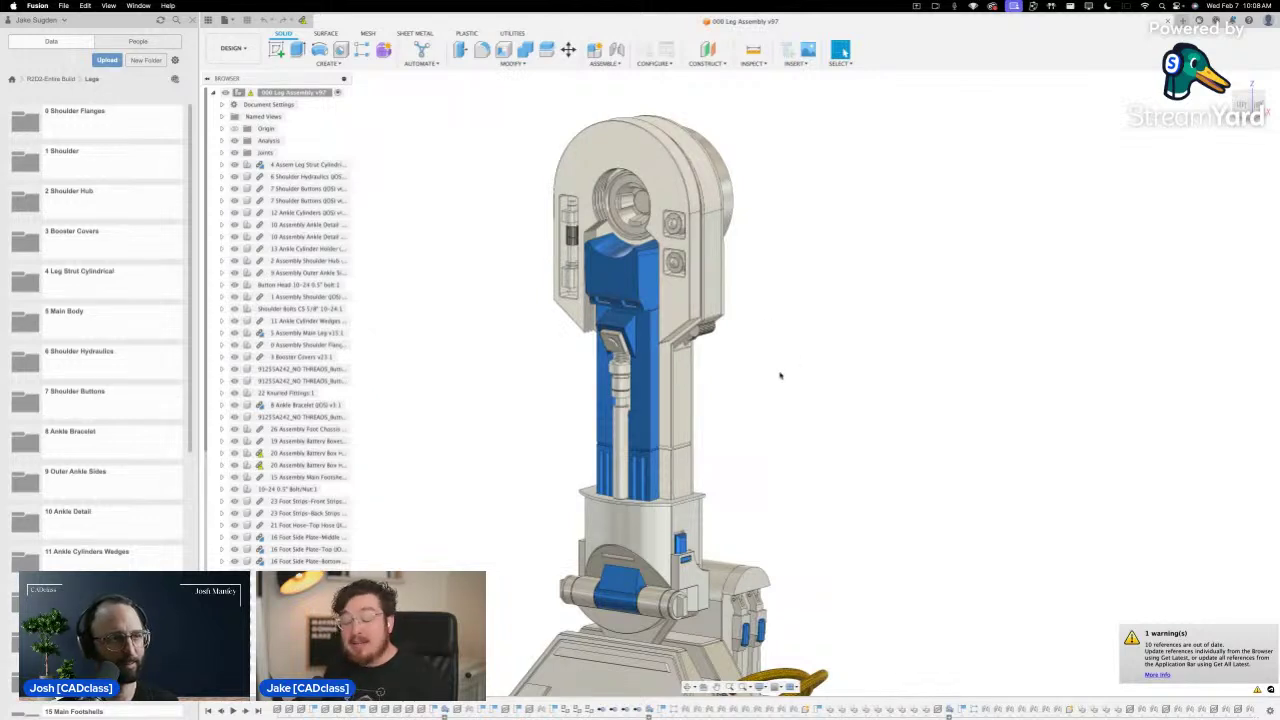
pyautogui.scroll(-3, 774, 377)
pyautogui.moveTo(774, 363); pyautogui.dragTo(784, 328, button='middle')
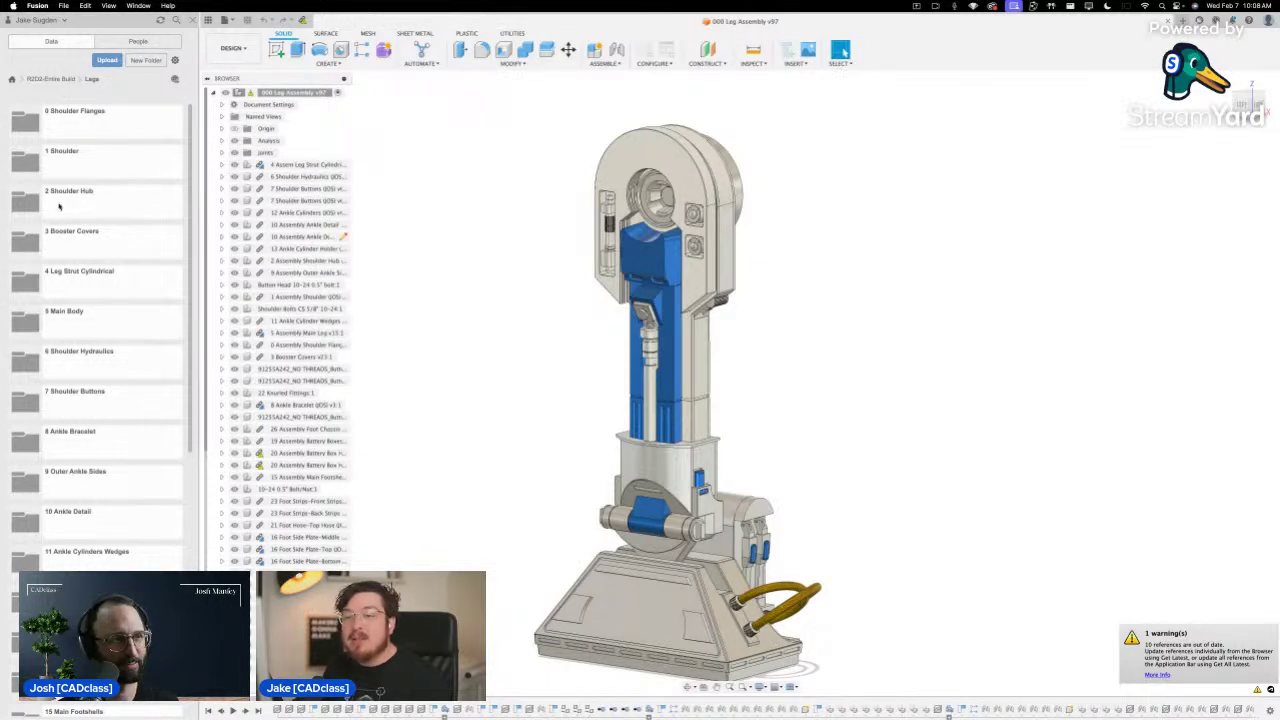
# Open the 2 Assembly Shoulder Hub (JOS) design from the 2 Shoulder Hub folder and view its recessed side
pyautogui.click(88, 207)
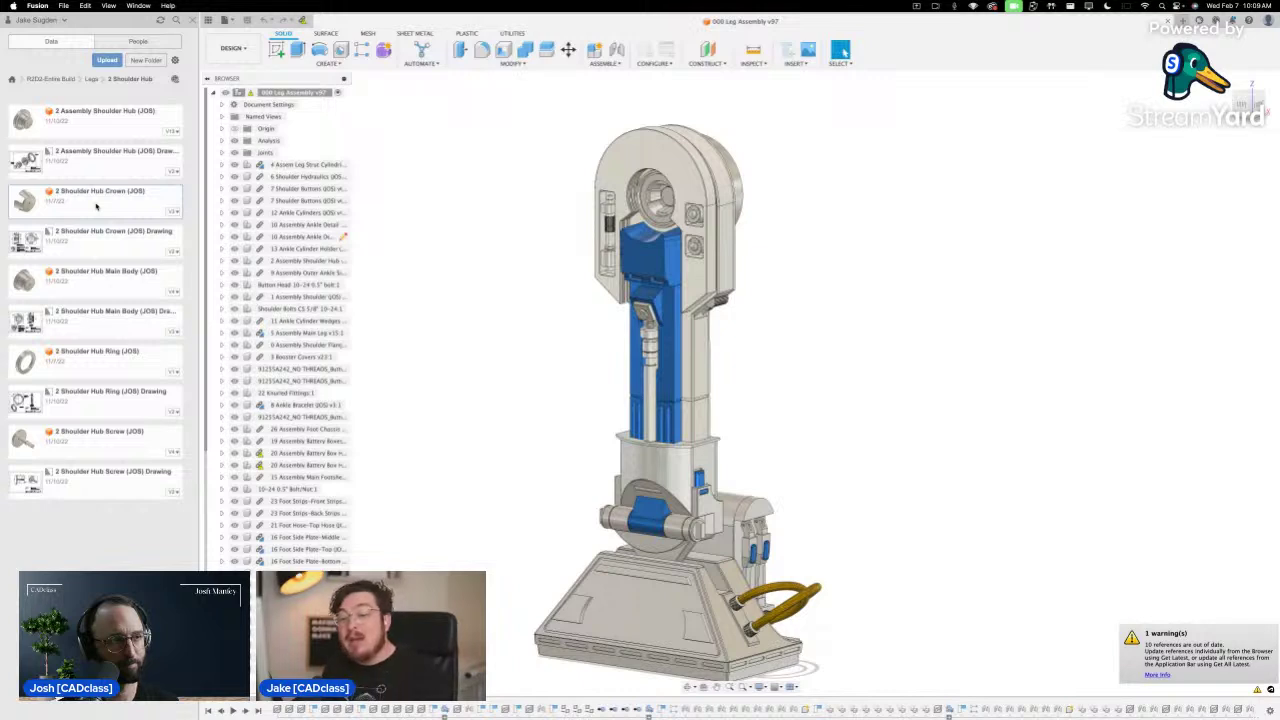
pyautogui.click(102, 376)
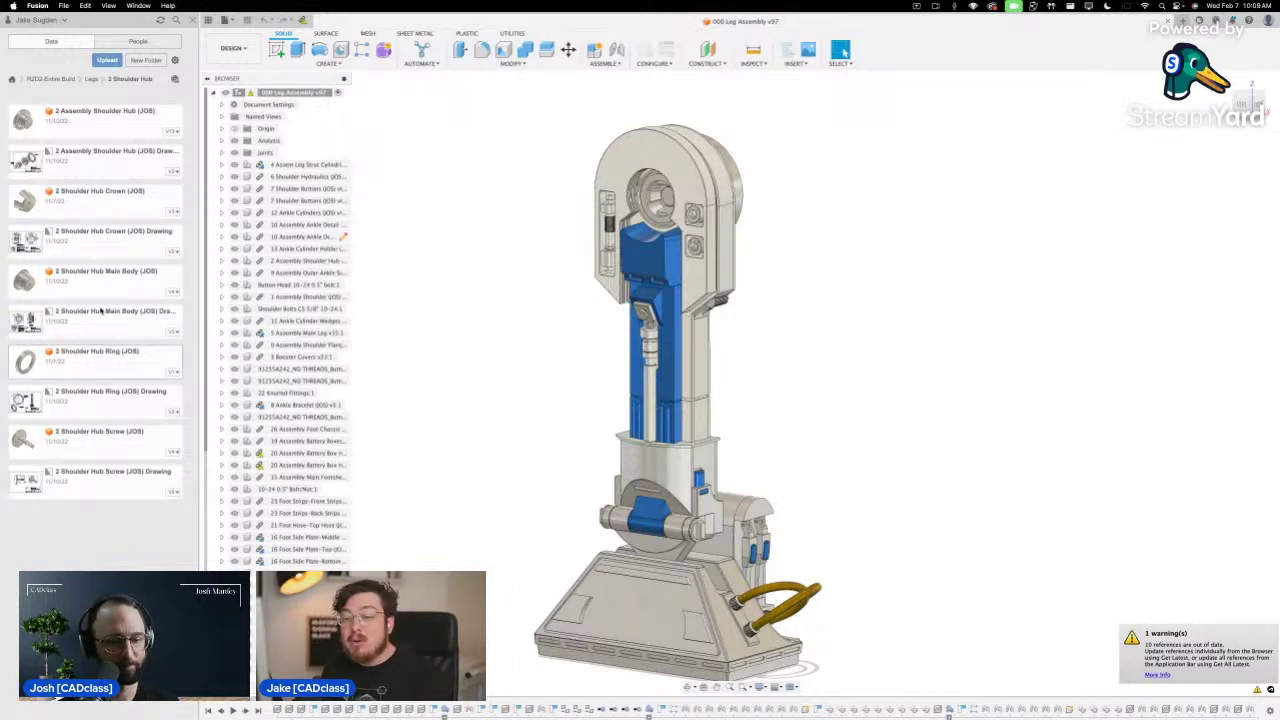
pyautogui.click(102, 127)
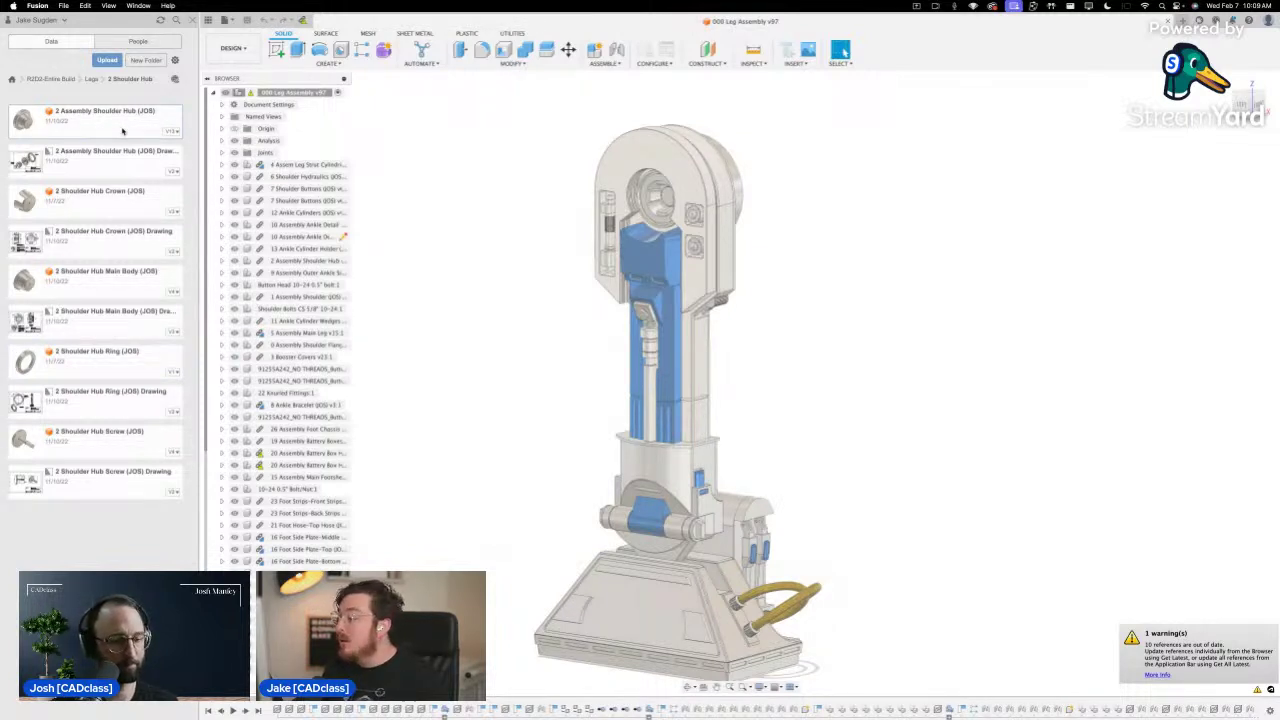
pyautogui.doubleClick(124, 130)
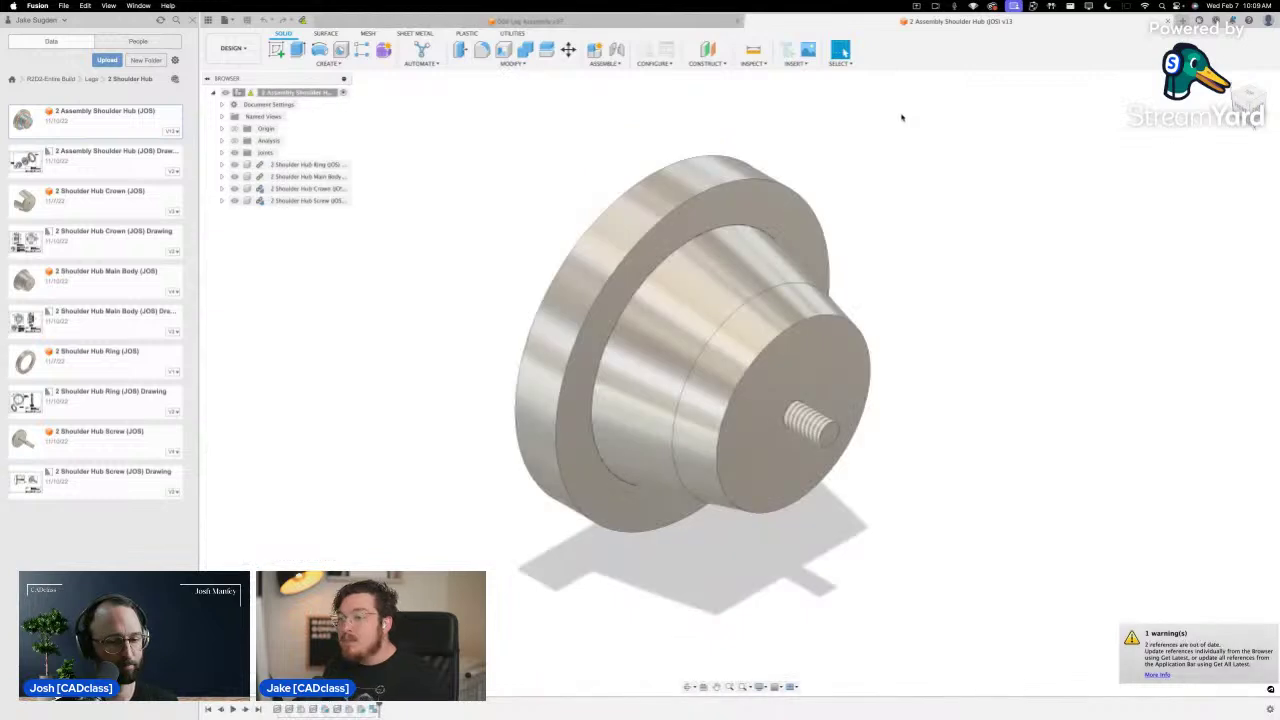
pyautogui.keyDown('shift'); pyautogui.moveTo(901, 118); pyautogui.dragTo(920, 336, button='middle'); pyautogui.keyUp('shift')
# Highlight the ring, main body, crown and screw components of the shoulder hub assembly one by one, and clear the selection
pyautogui.moveTo(298, 164); pyautogui.dragTo(296, 166)
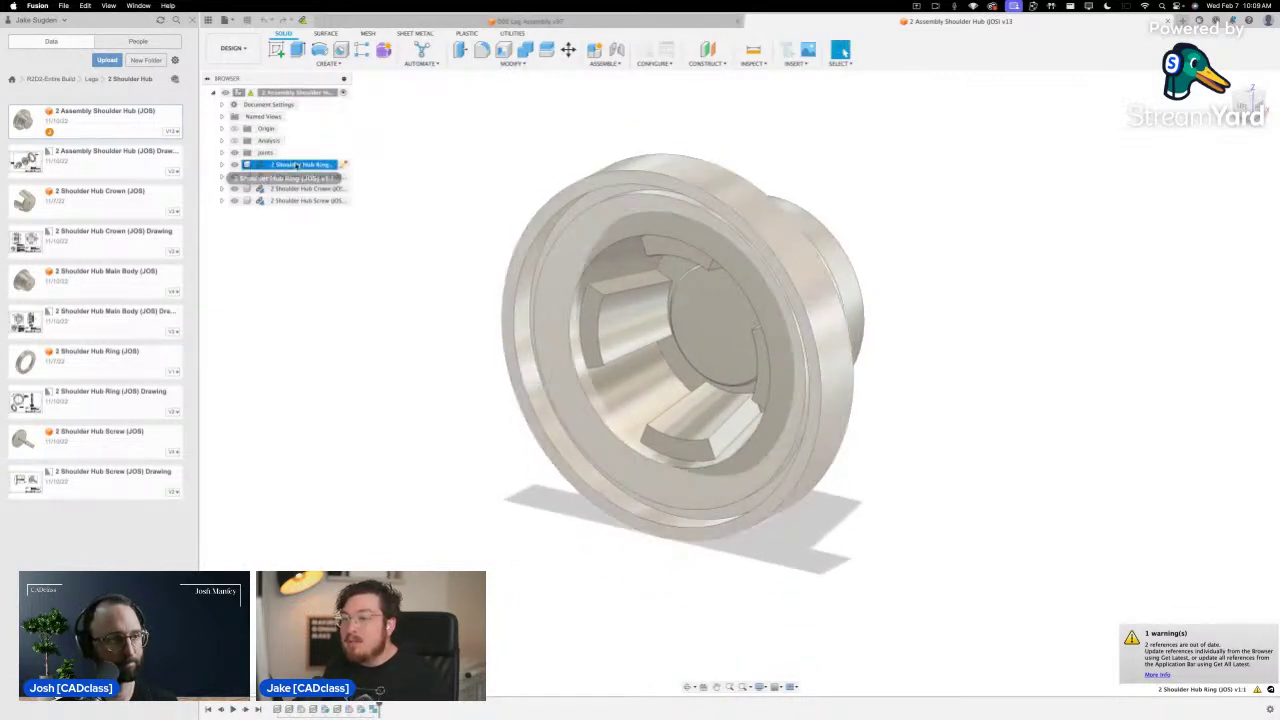
pyautogui.click(300, 176)
pyautogui.click(300, 188)
pyautogui.click(300, 200)
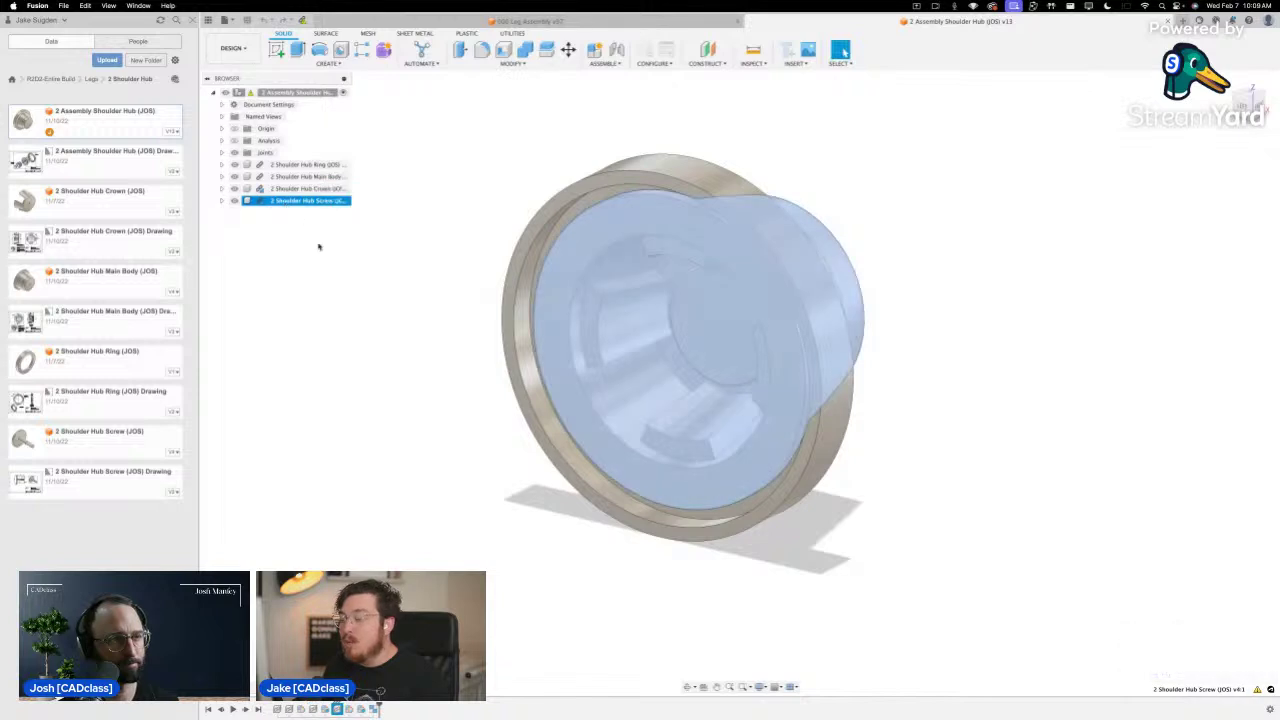
pyautogui.click(323, 257)
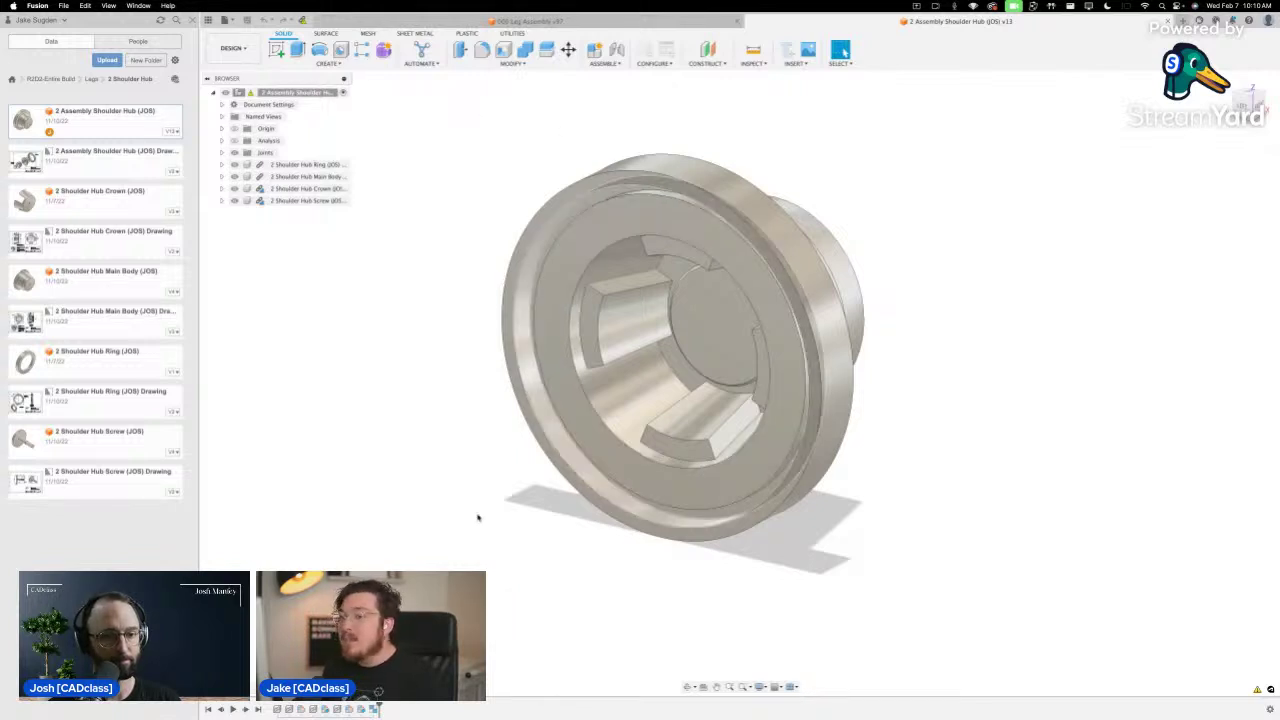
pyautogui.keyDown('shift'); pyautogui.moveTo(477, 517); pyautogui.dragTo(400, 330, button='middle'); pyautogui.keyUp('shift')
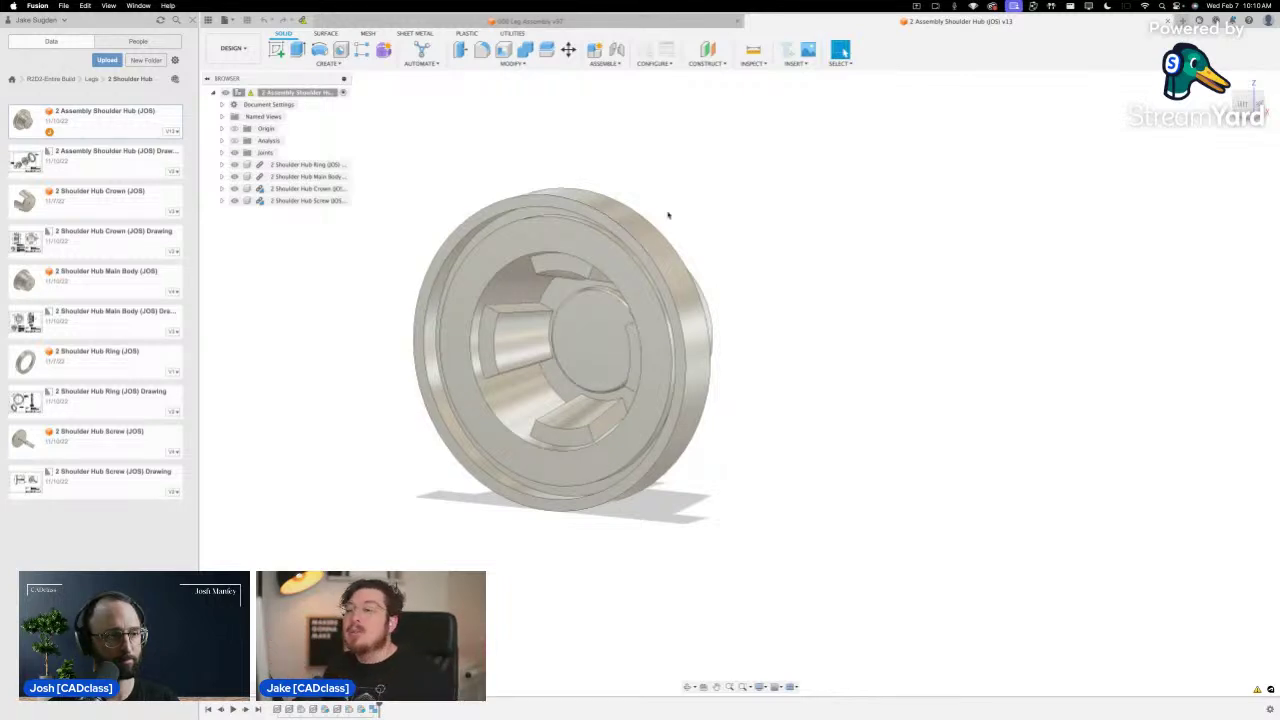
# View the 2 Shoulder Hub Crown (JOS) design on its own and go back to the shoulder hub assembly
pyautogui.click(96, 203)
pyautogui.doubleClick(96, 203)
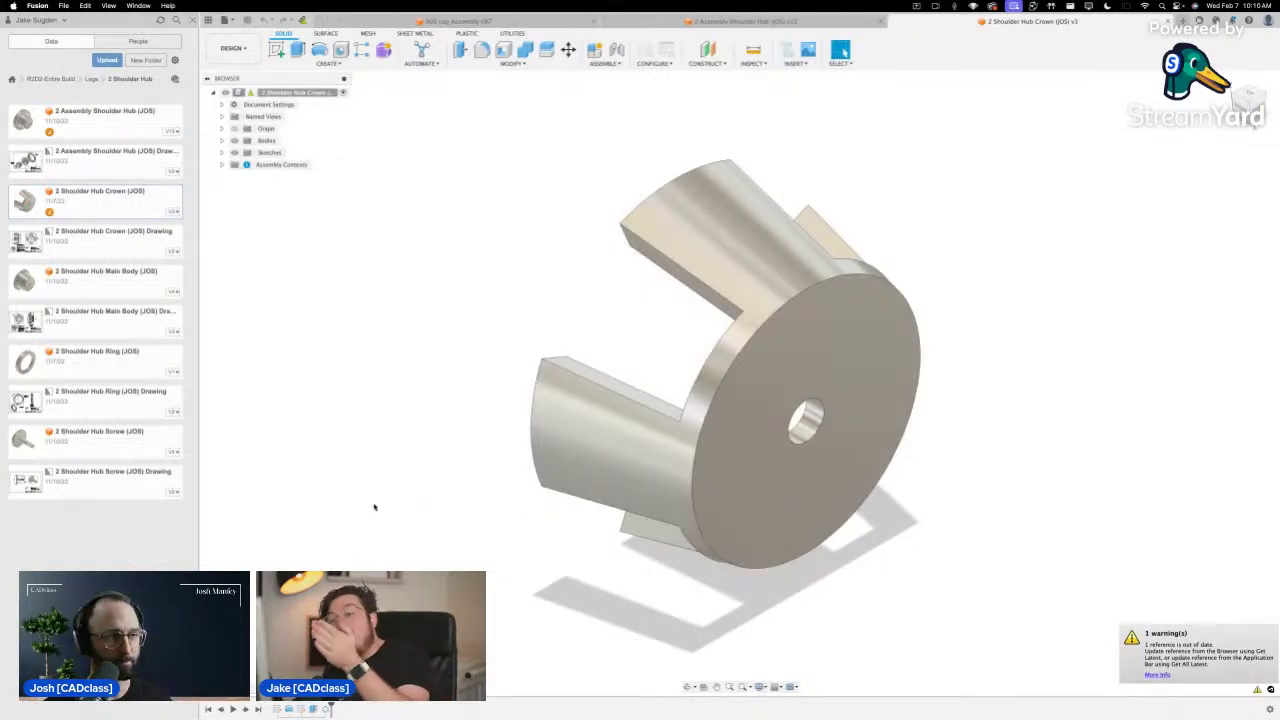
pyautogui.click(803, 24)
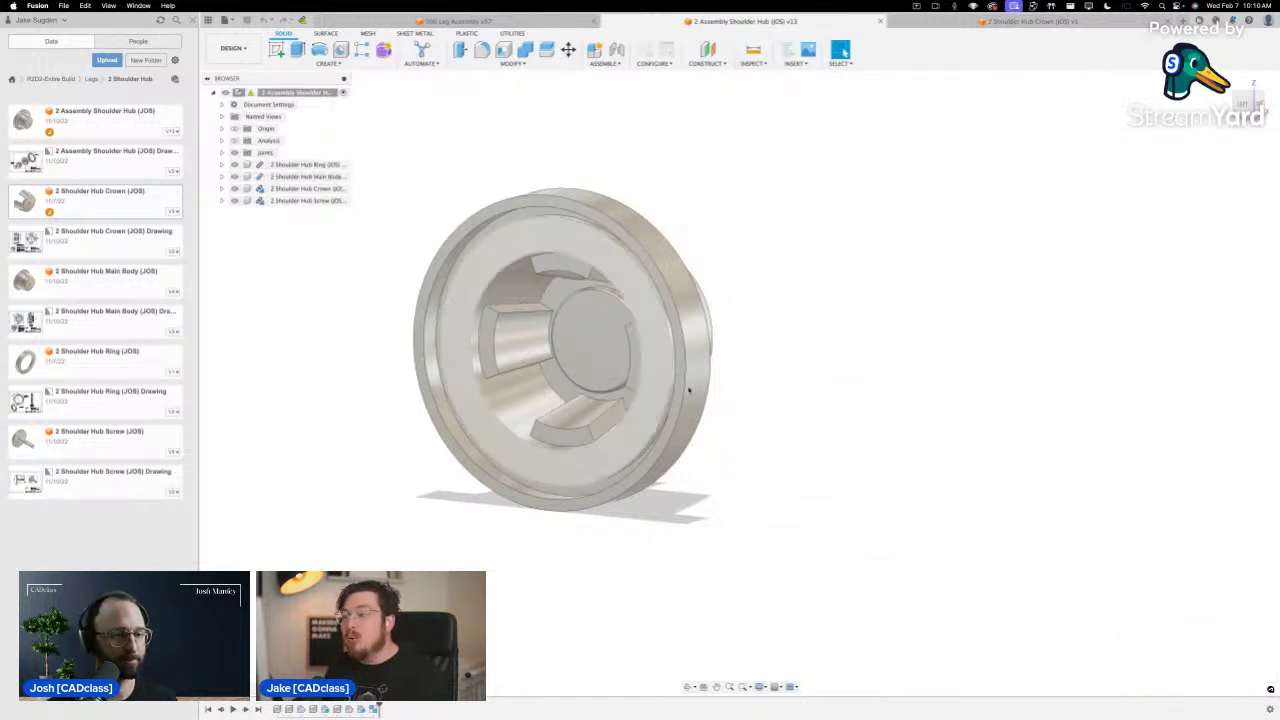
pyautogui.keyDown('shift'); pyautogui.moveTo(846, 403); pyautogui.dragTo(743, 435, button='middle'); pyautogui.keyUp('shift')
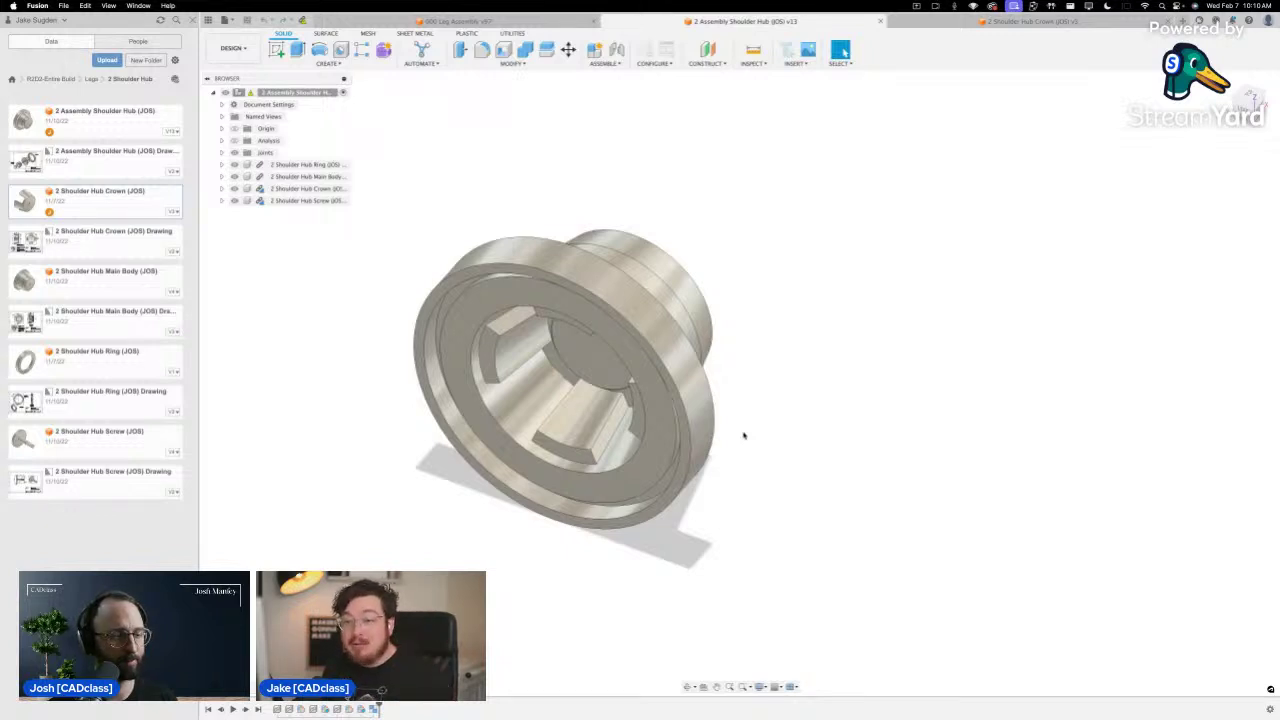
# View the 2 Shoulder Hub Screw (JOS) Drawing, and close both it and the crown design
pyautogui.doubleClick(96, 487)
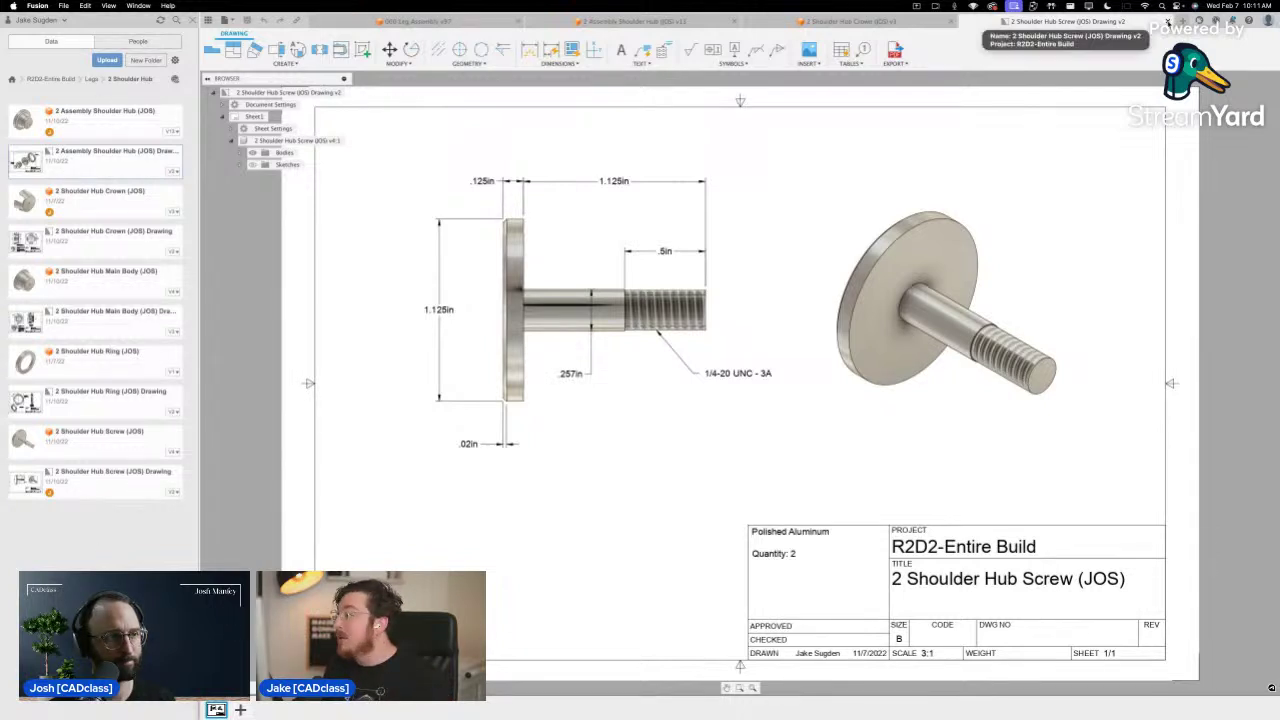
pyautogui.click(1165, 22)
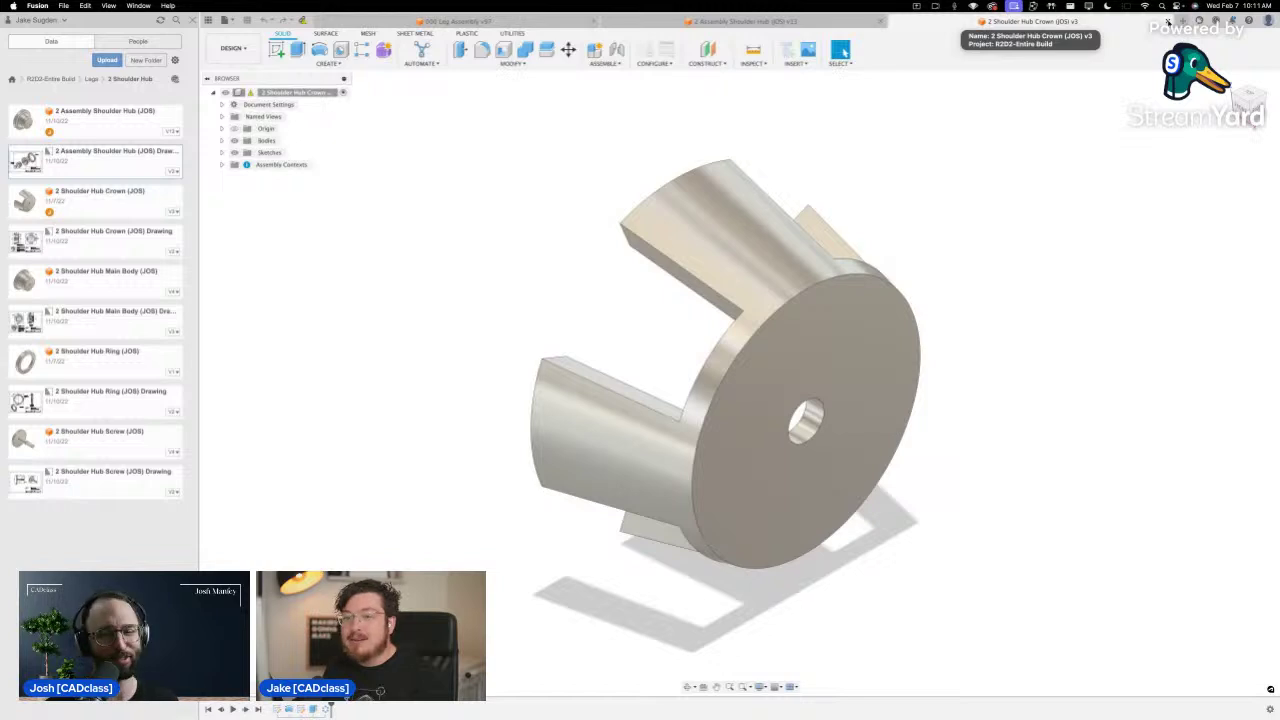
pyautogui.click(1167, 22)
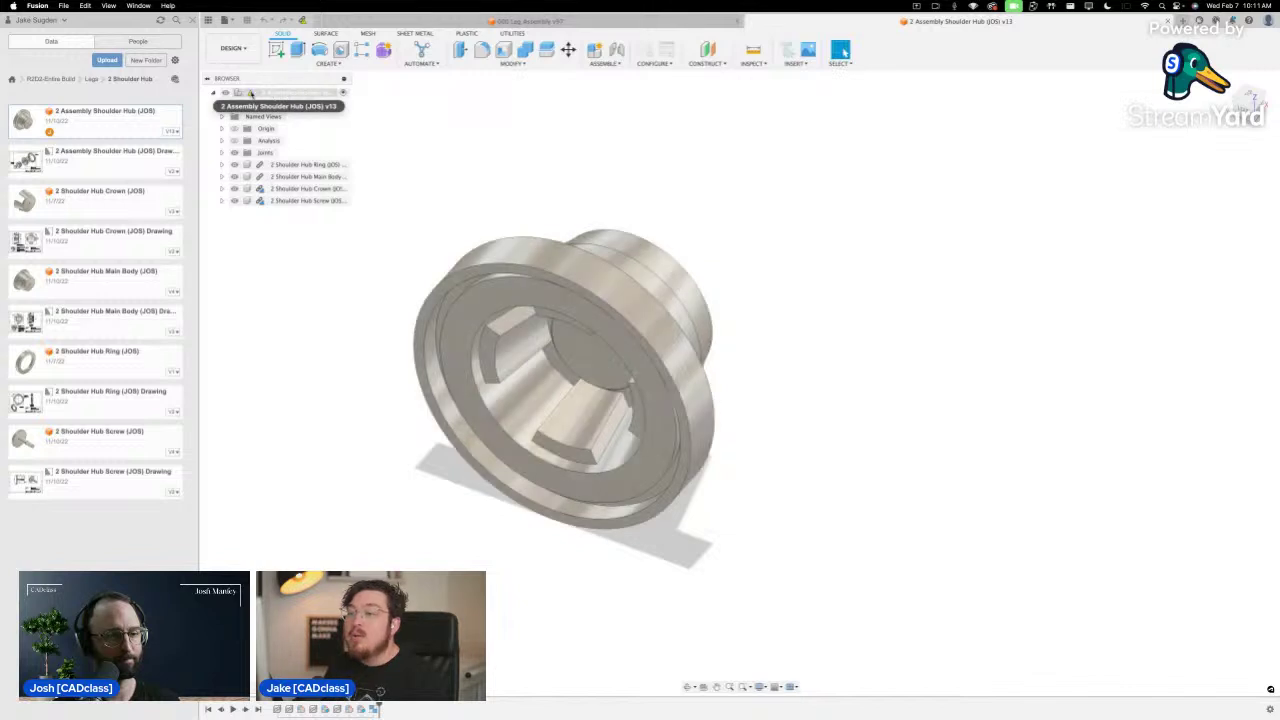
# Highlight the entire top-level shoulder hub assembly and its 2 Shoulder Hub Screw component, and clear the selection
pyautogui.click(310, 92)
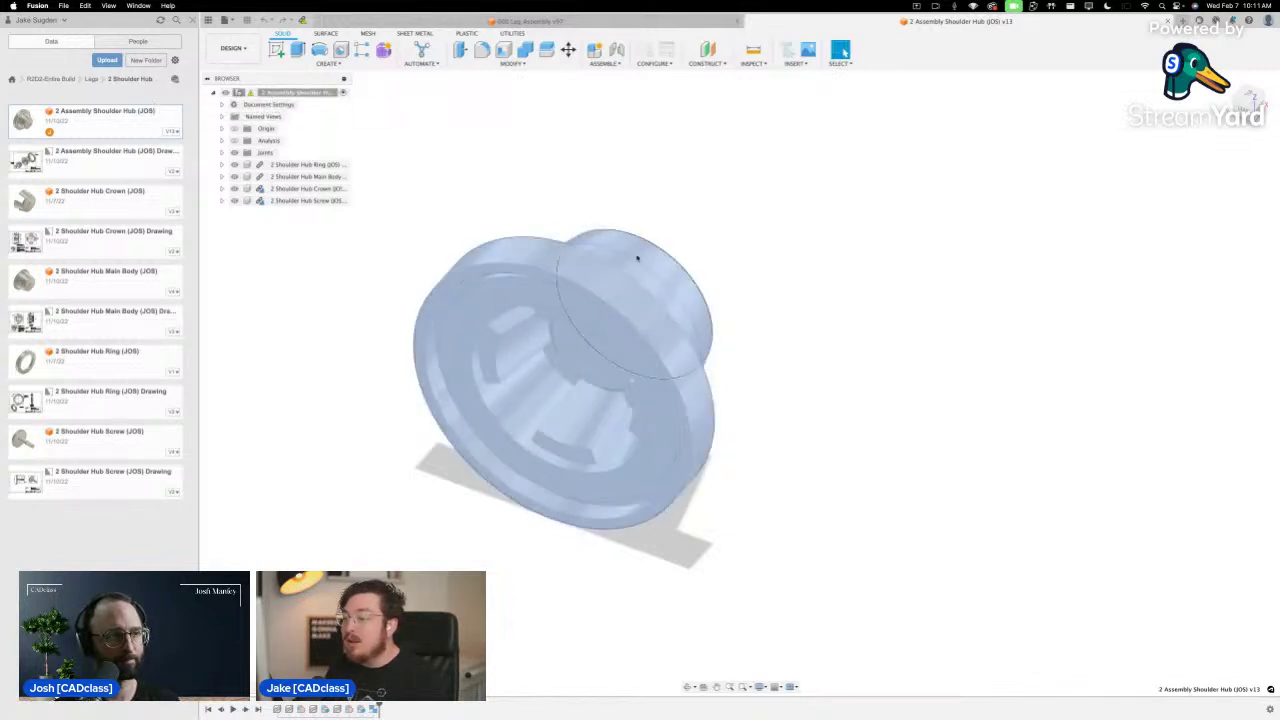
pyautogui.click(240, 96)
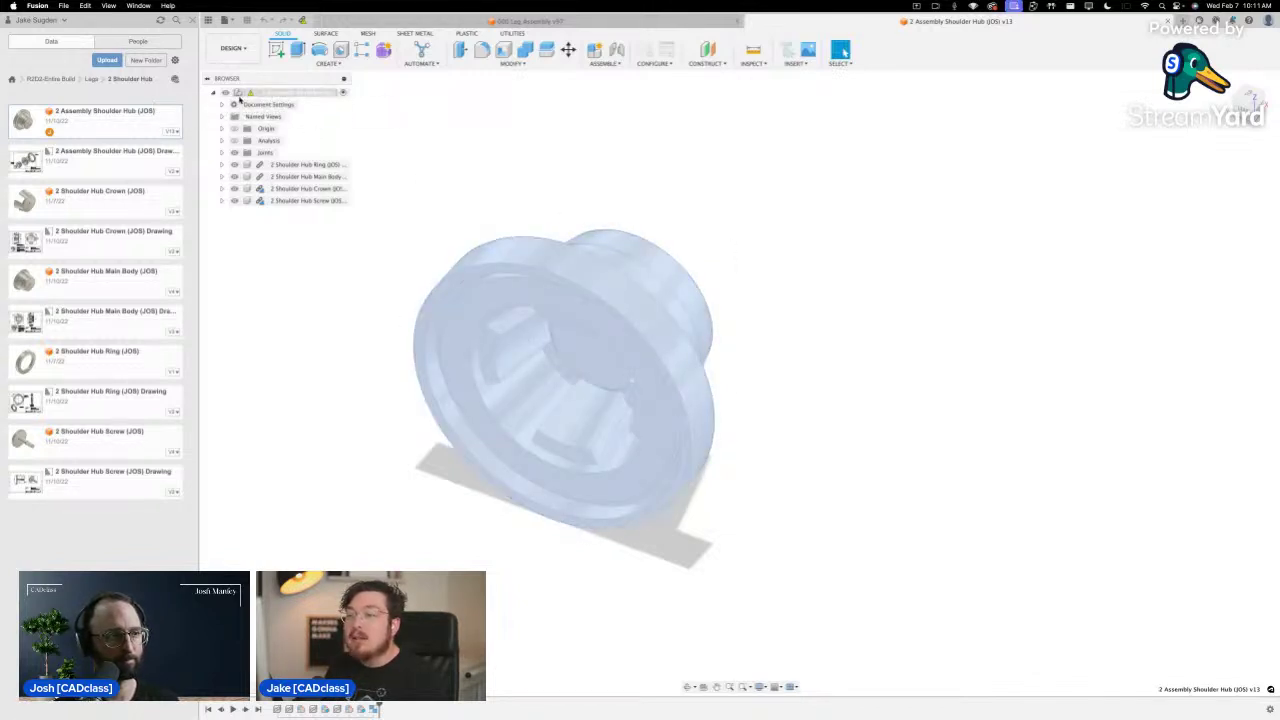
pyautogui.click(239, 94)
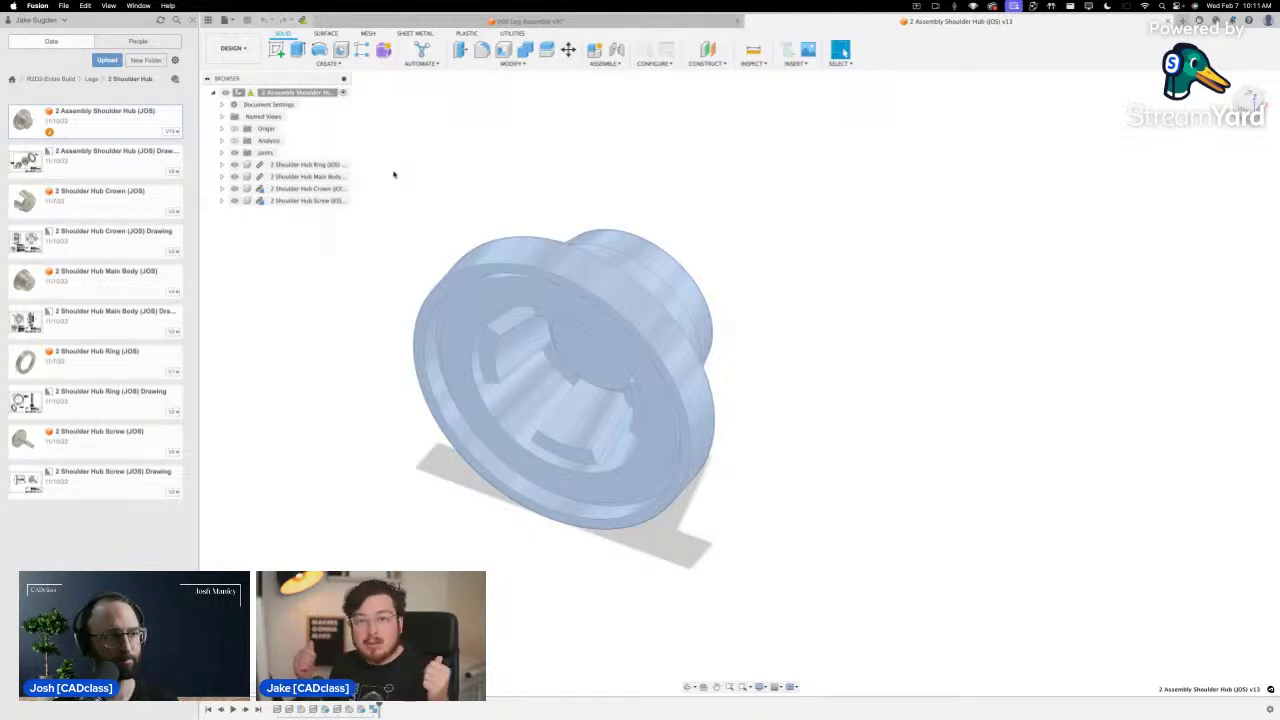
pyautogui.click(283, 94)
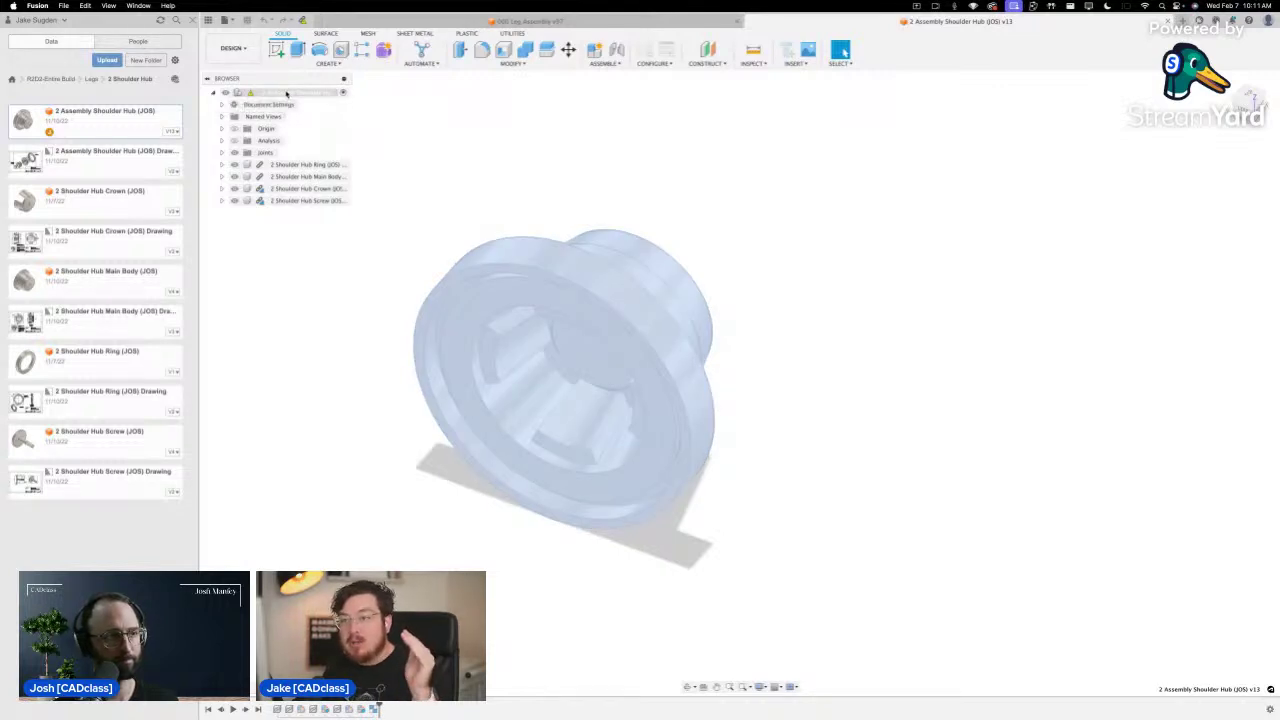
pyautogui.click(342, 92)
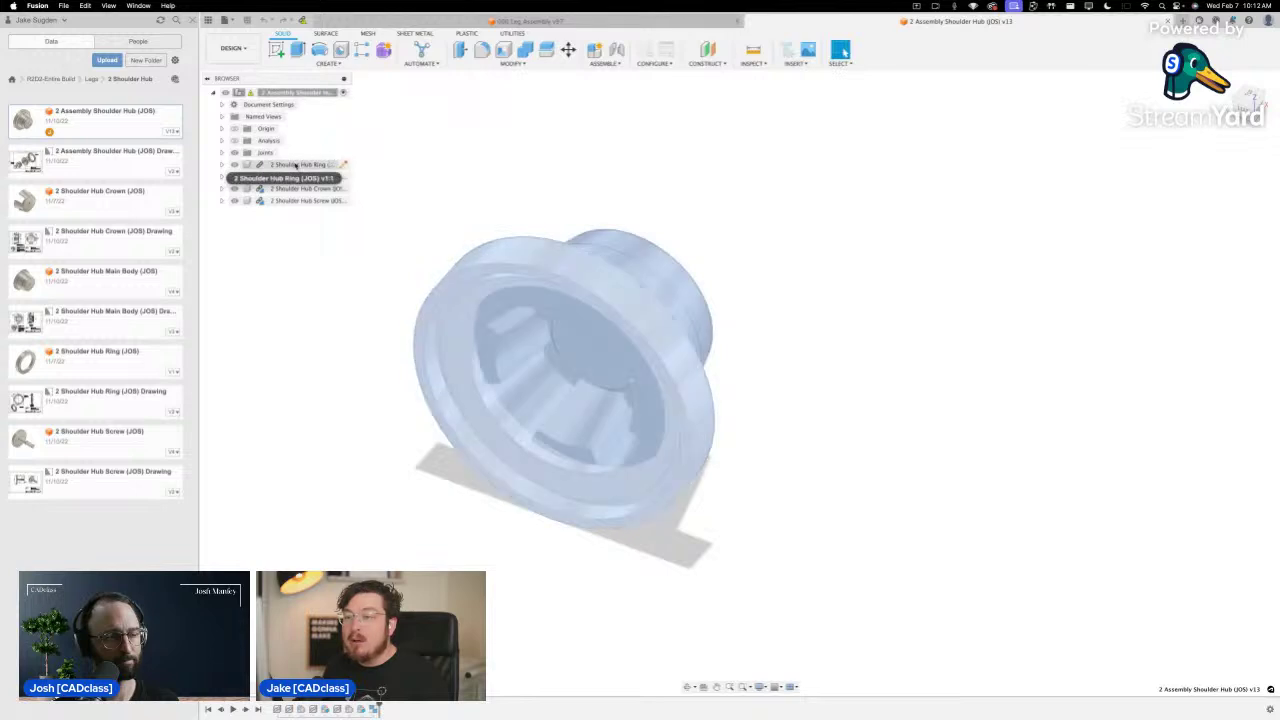
pyautogui.click(292, 189)
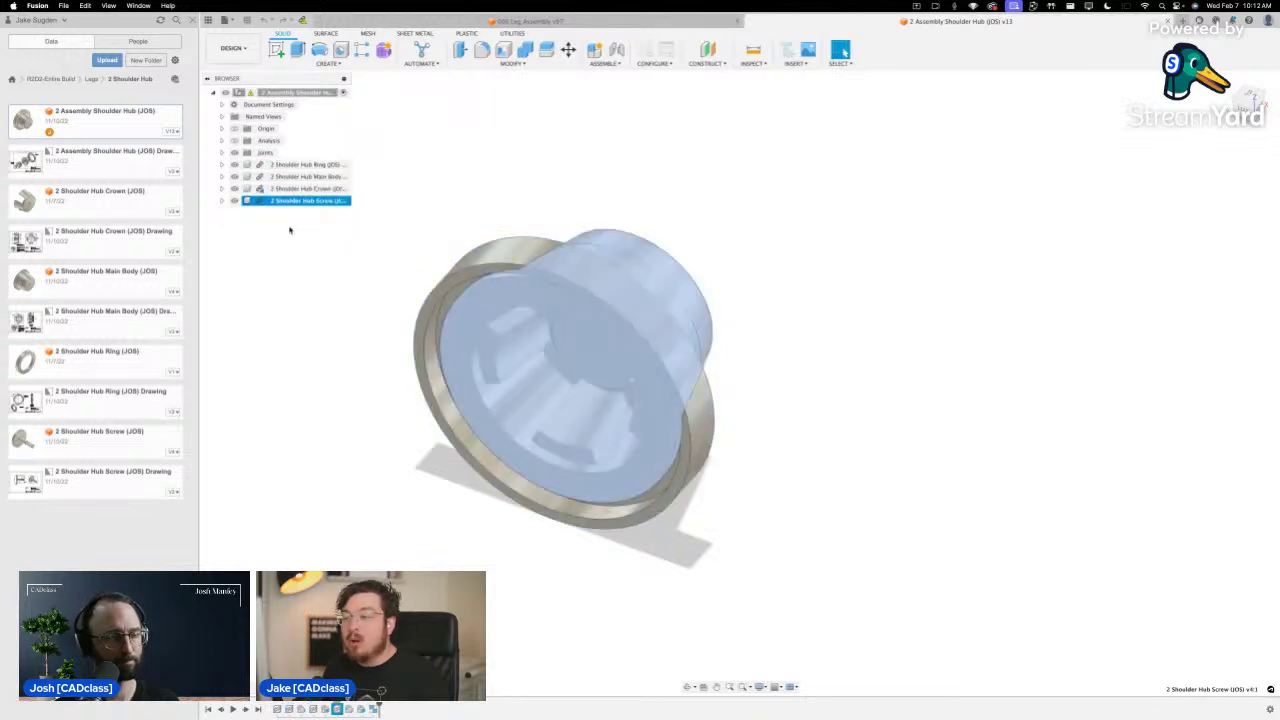
pyautogui.click(289, 230)
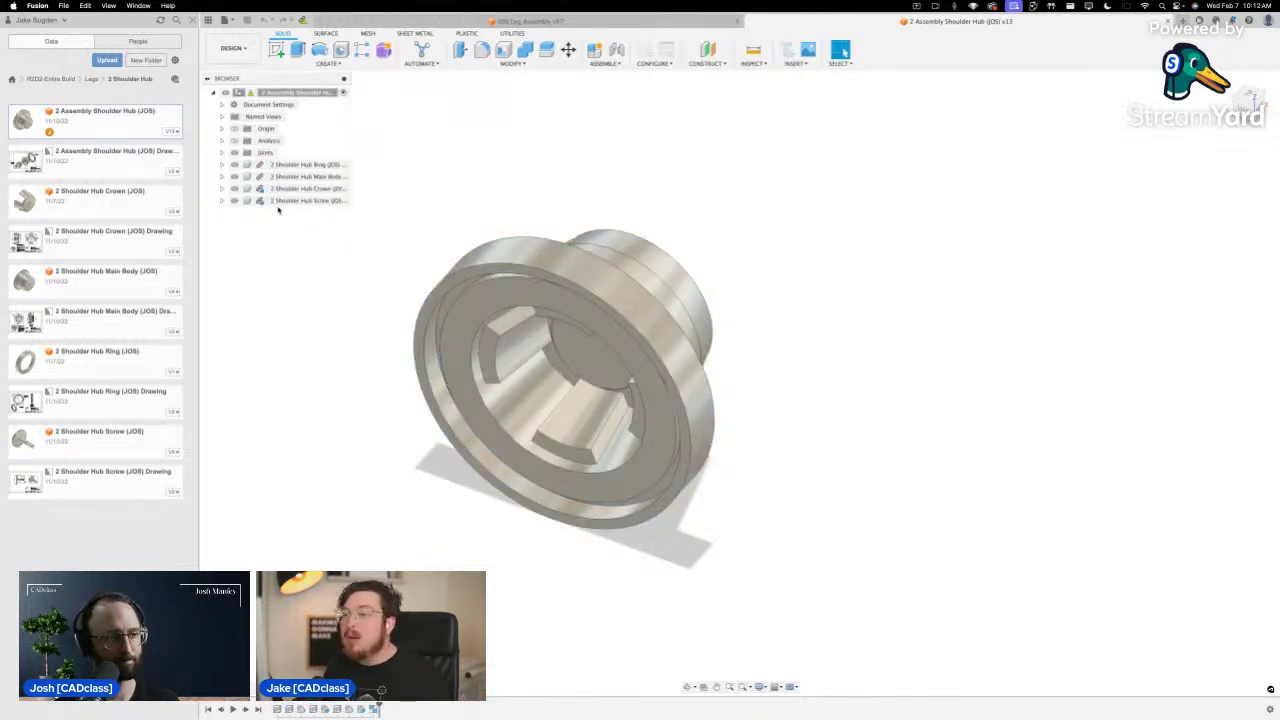
# Expand the 2 Shoulder Hub Ring component with its bodies and sketches, highlight the ring in the assembly, and clear the selection
pyautogui.click(222, 165)
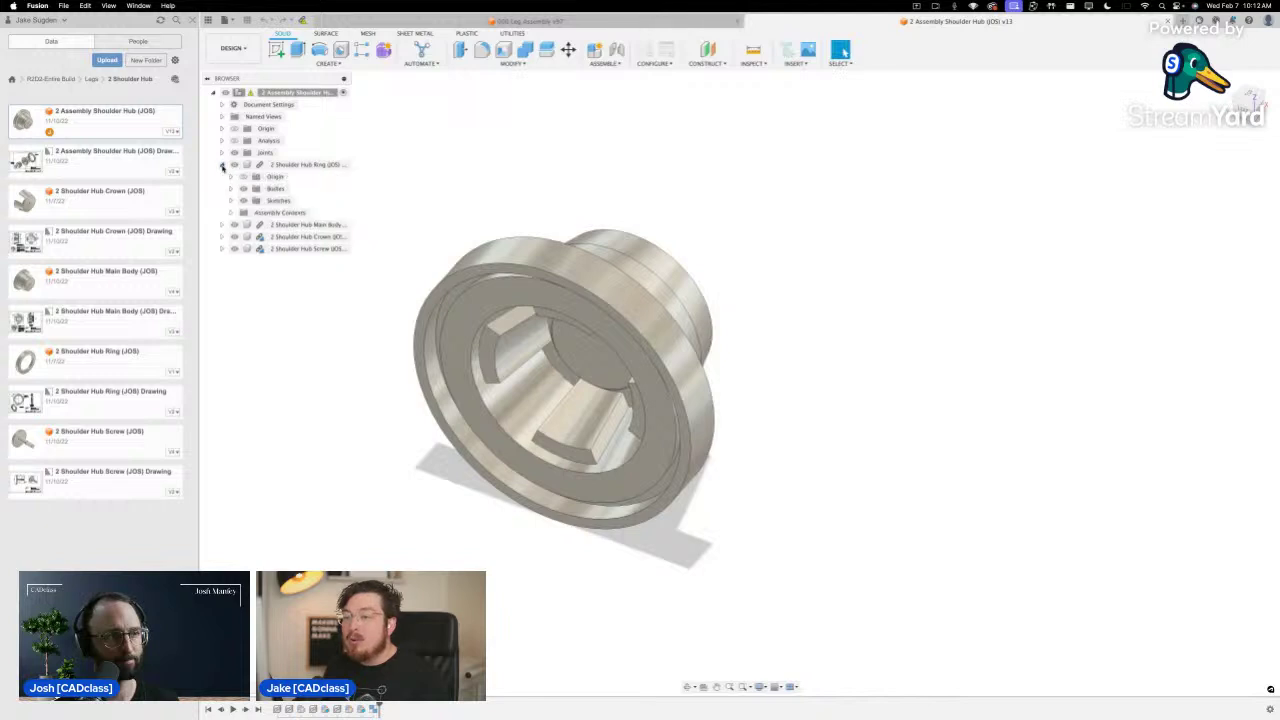
pyautogui.click(231, 188)
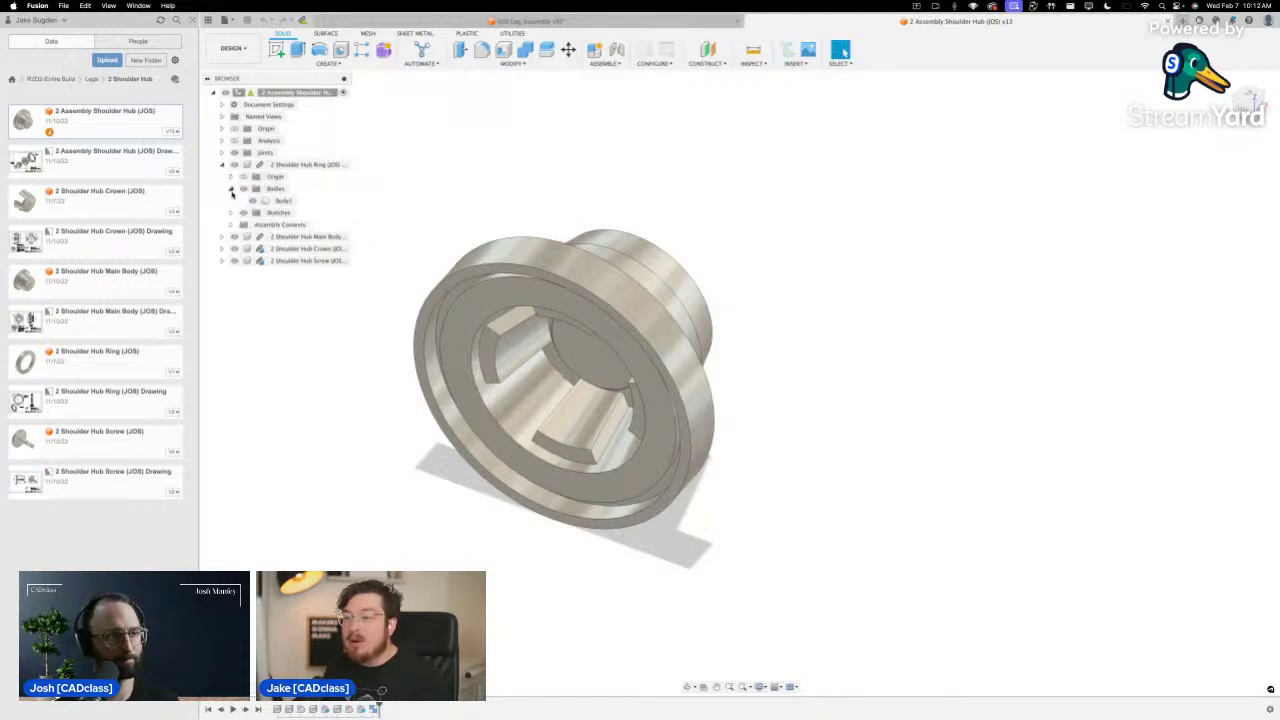
pyautogui.click(231, 213)
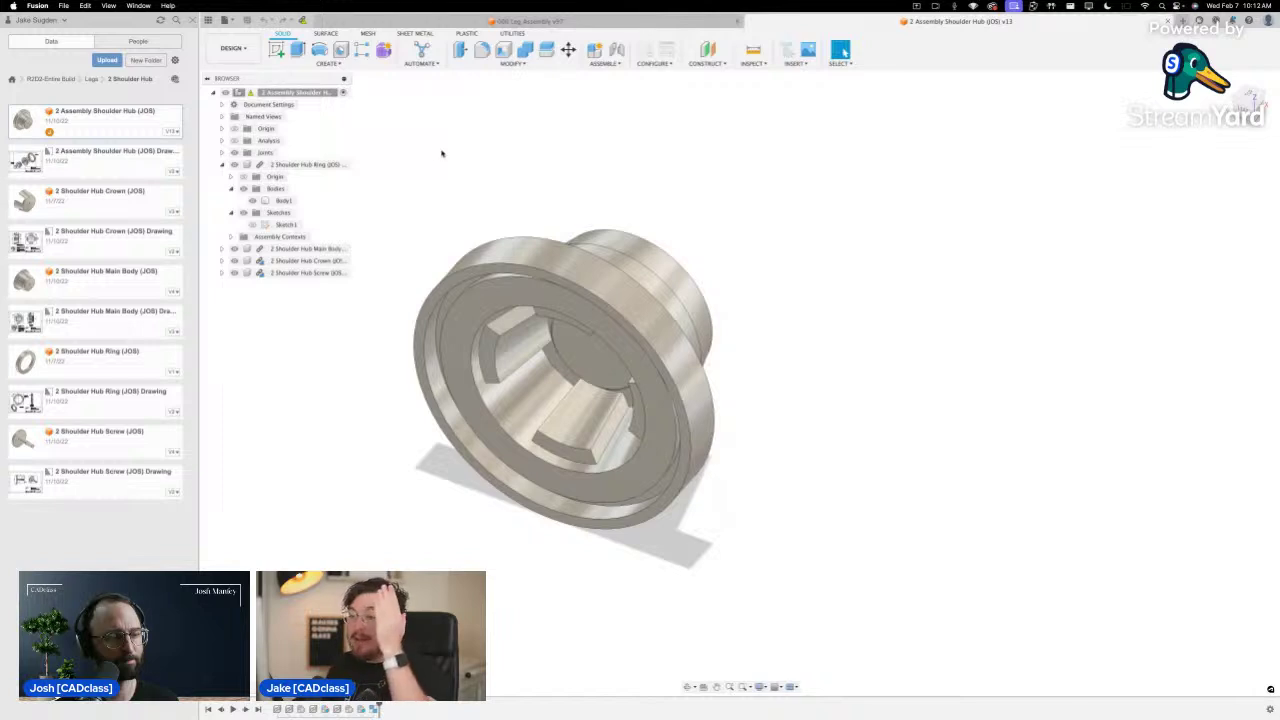
pyautogui.click(305, 164)
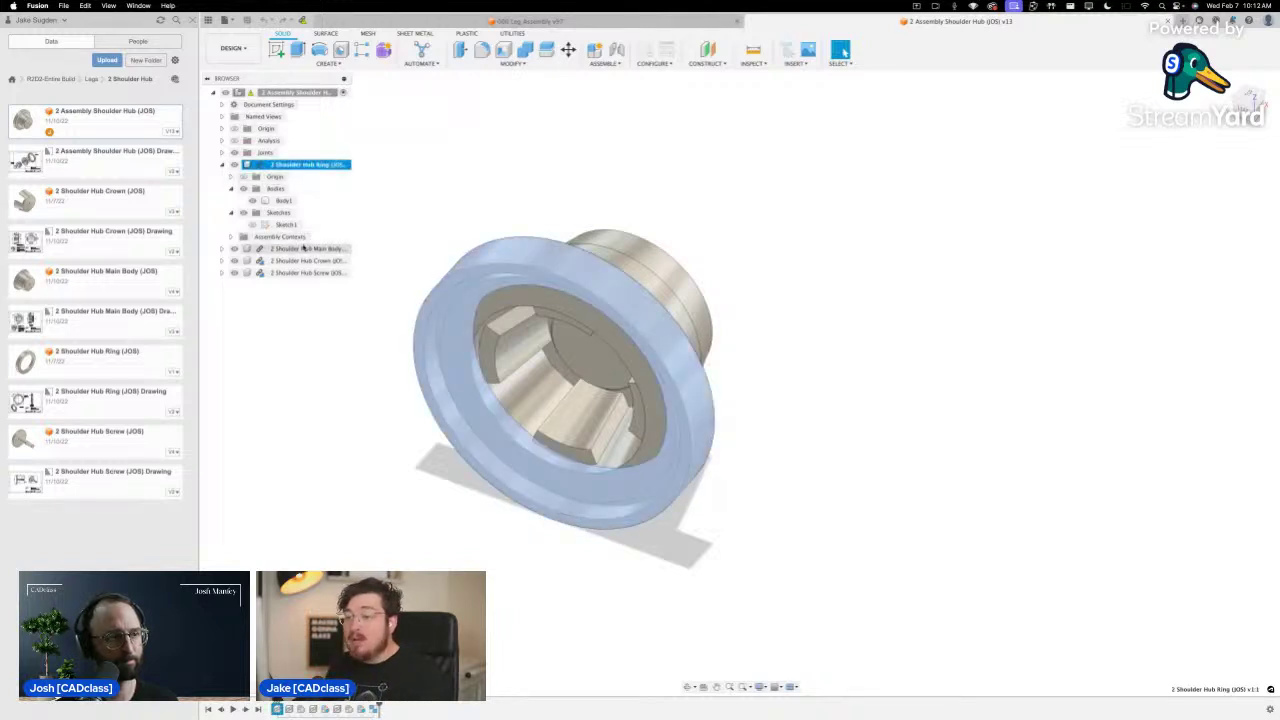
pyautogui.click(318, 300)
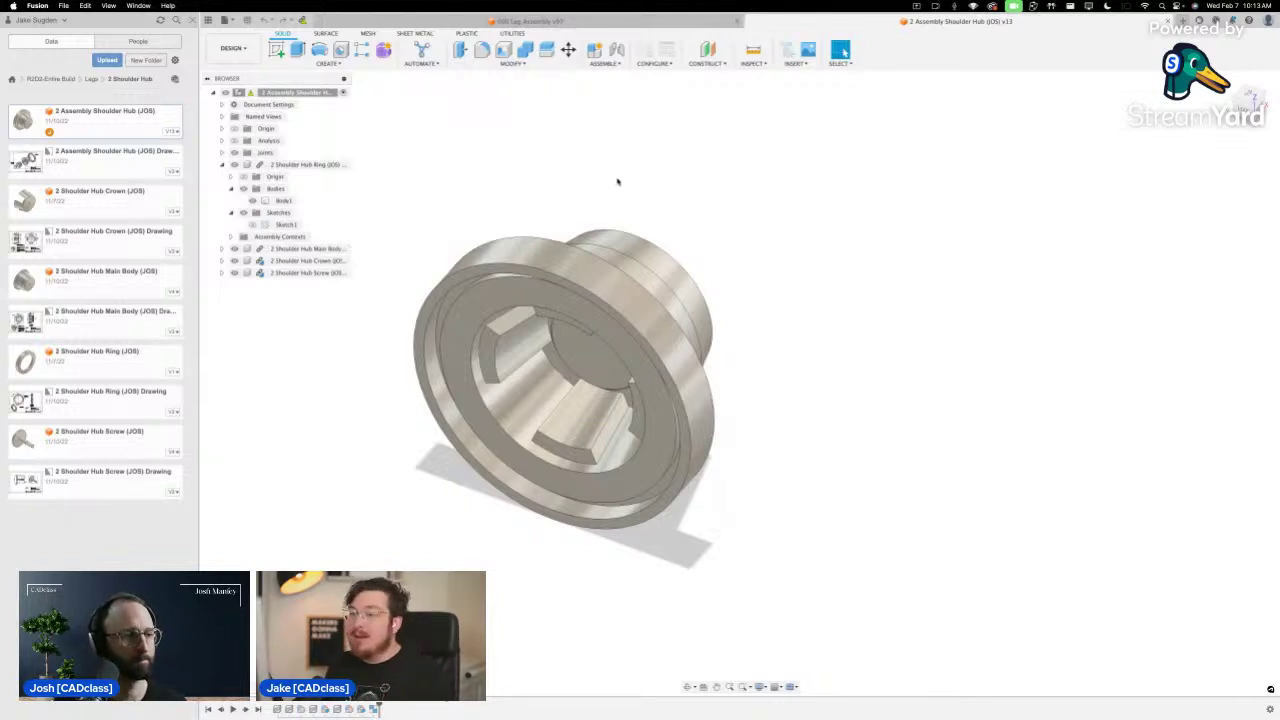
# Isolate the 2 Shoulder Hub Ring component and examine it on its own from different angles
pyautogui.click(303, 166)
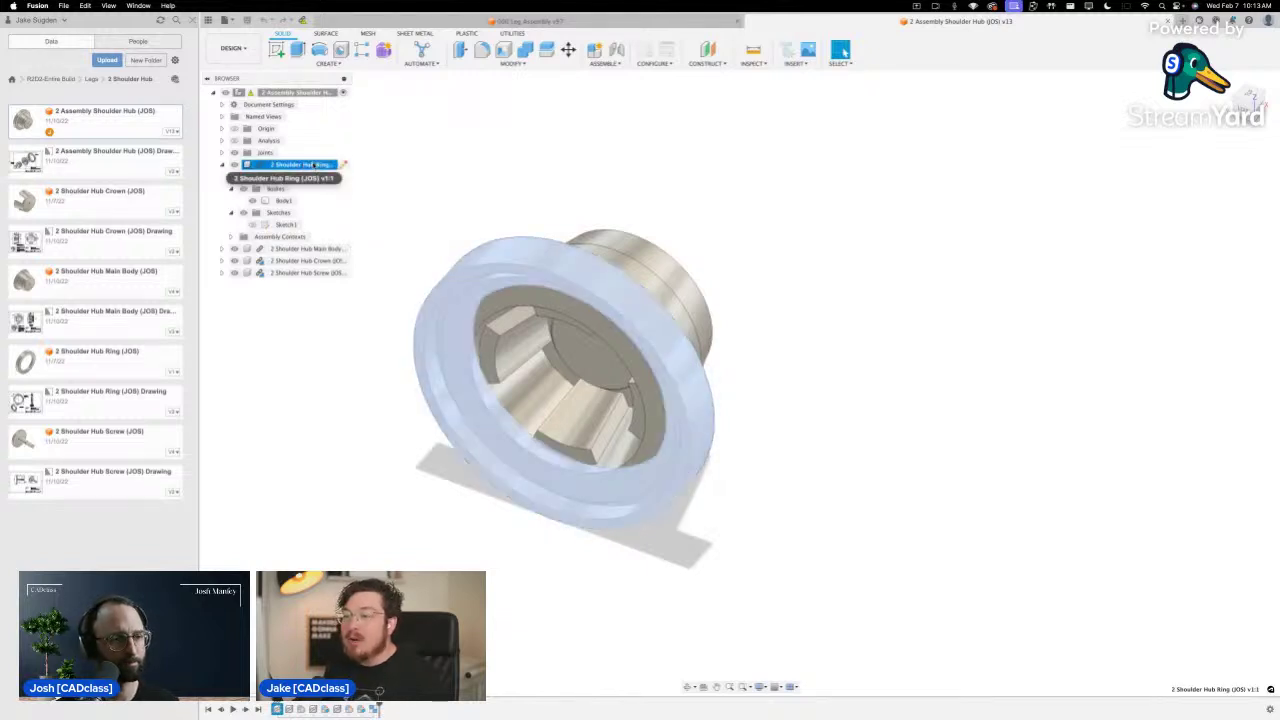
pyautogui.rightClick(312, 166)
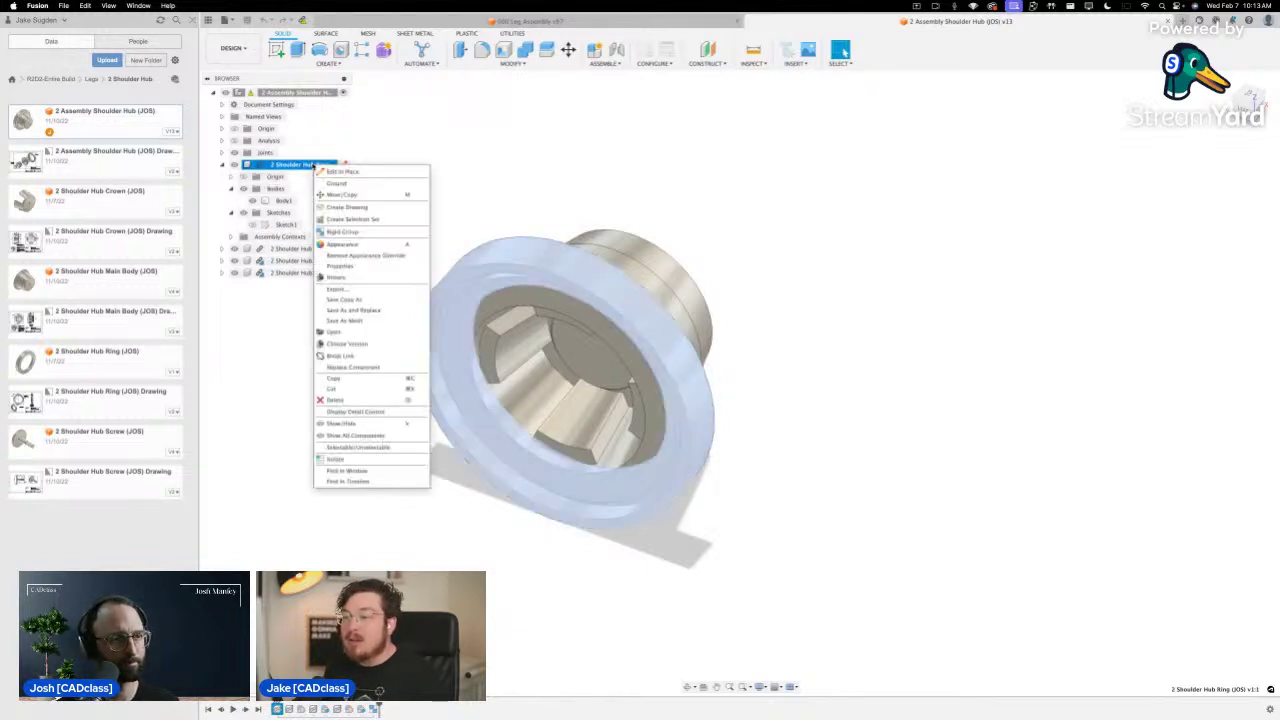
pyautogui.click(340, 458)
pyautogui.click(405, 190)
pyautogui.keyDown('shift'); pyautogui.moveTo(749, 343); pyautogui.dragTo(500, 293, button='middle'); pyautogui.keyUp('shift')
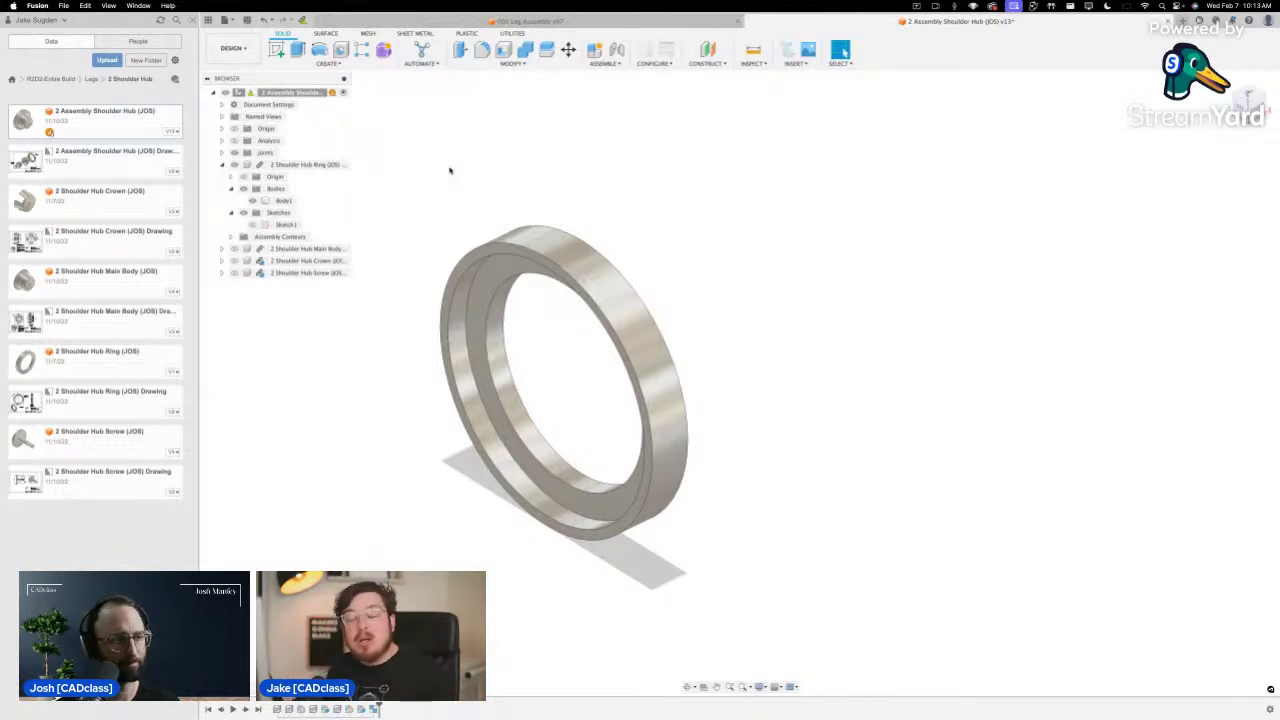
pyautogui.moveTo(548, 255)
pyautogui.keyDown('shift'); pyautogui.mouseDown(button='middle')
pyautogui.moveTo(734, 337)
pyautogui.moveTo(640, 342)
pyautogui.moveTo(770, 331)
pyautogui.mouseUp(button='middle'); pyautogui.keyUp('shift')
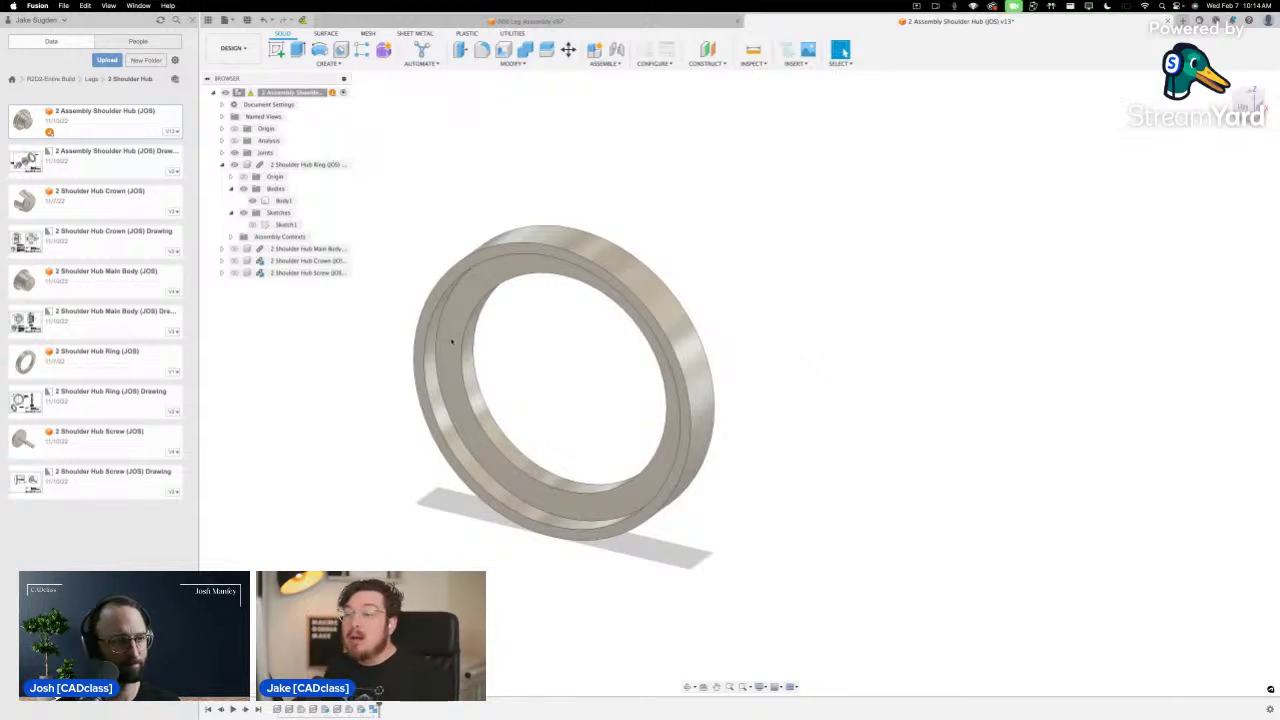
# Highlight the ring's Body1, the whole ring component and its Sketch1 in turn
pyautogui.click(283, 201)
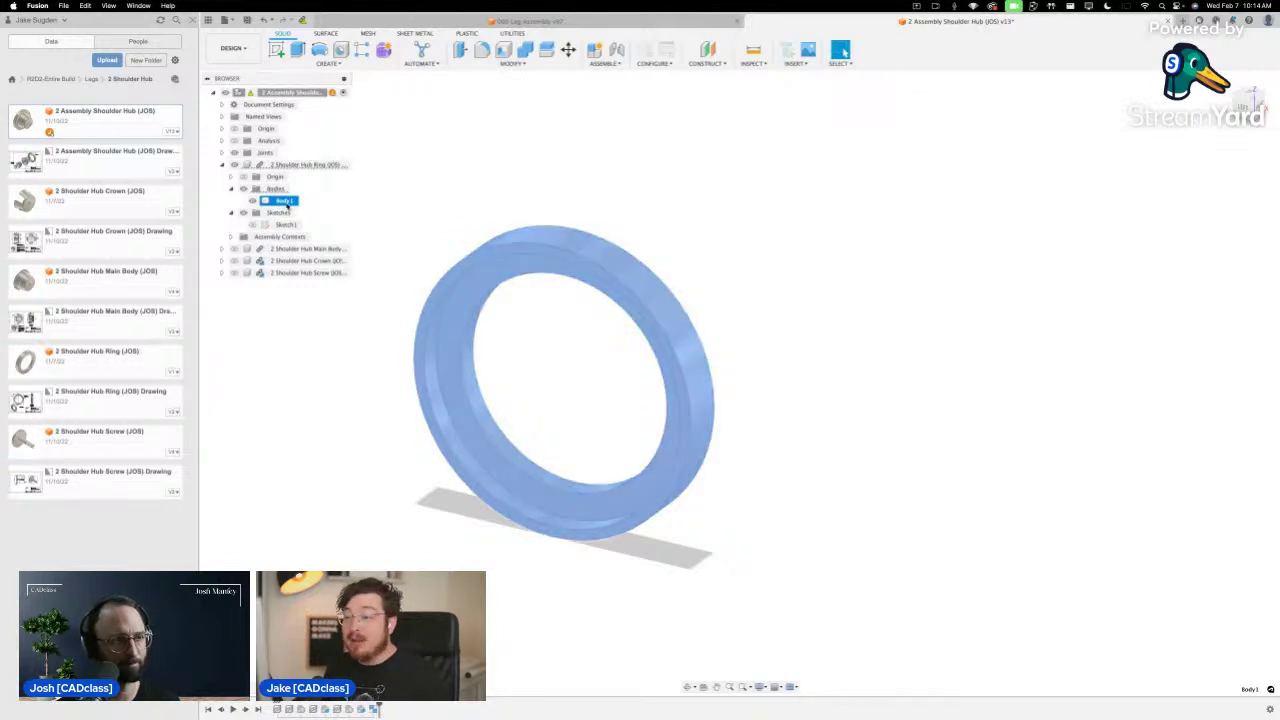
pyautogui.click(305, 166)
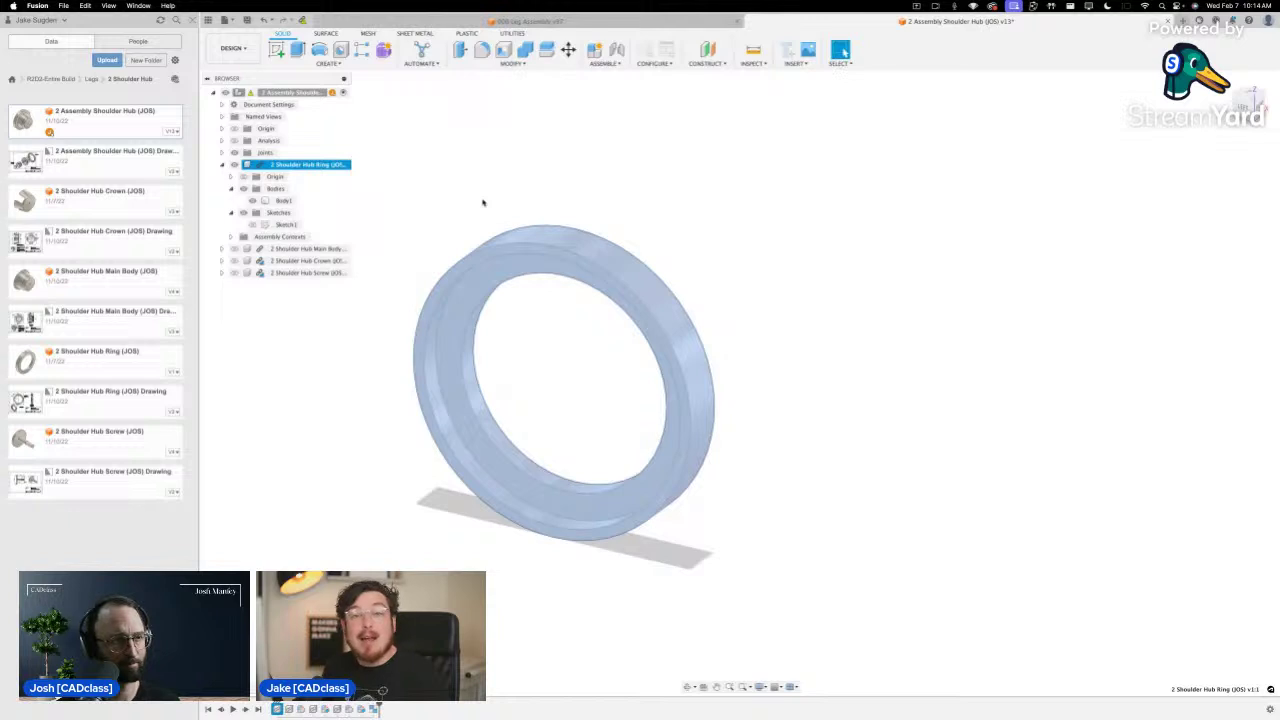
pyautogui.press('Escape')
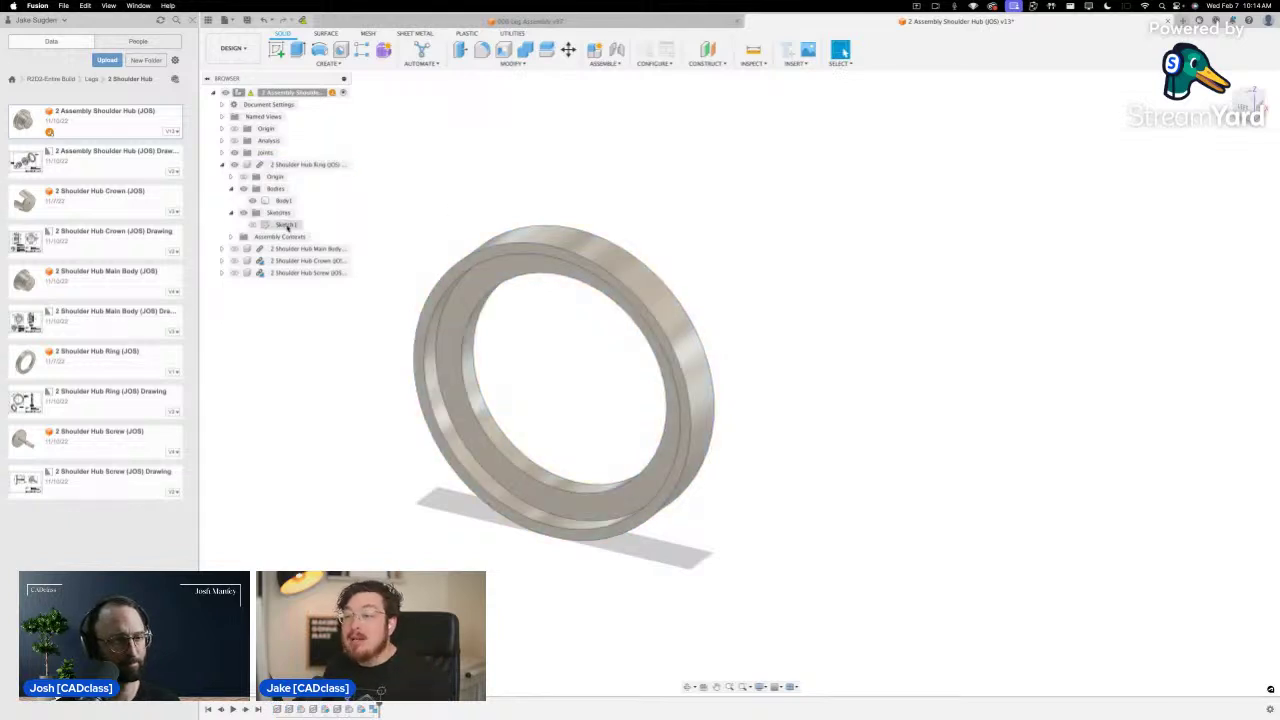
pyautogui.click(302, 166)
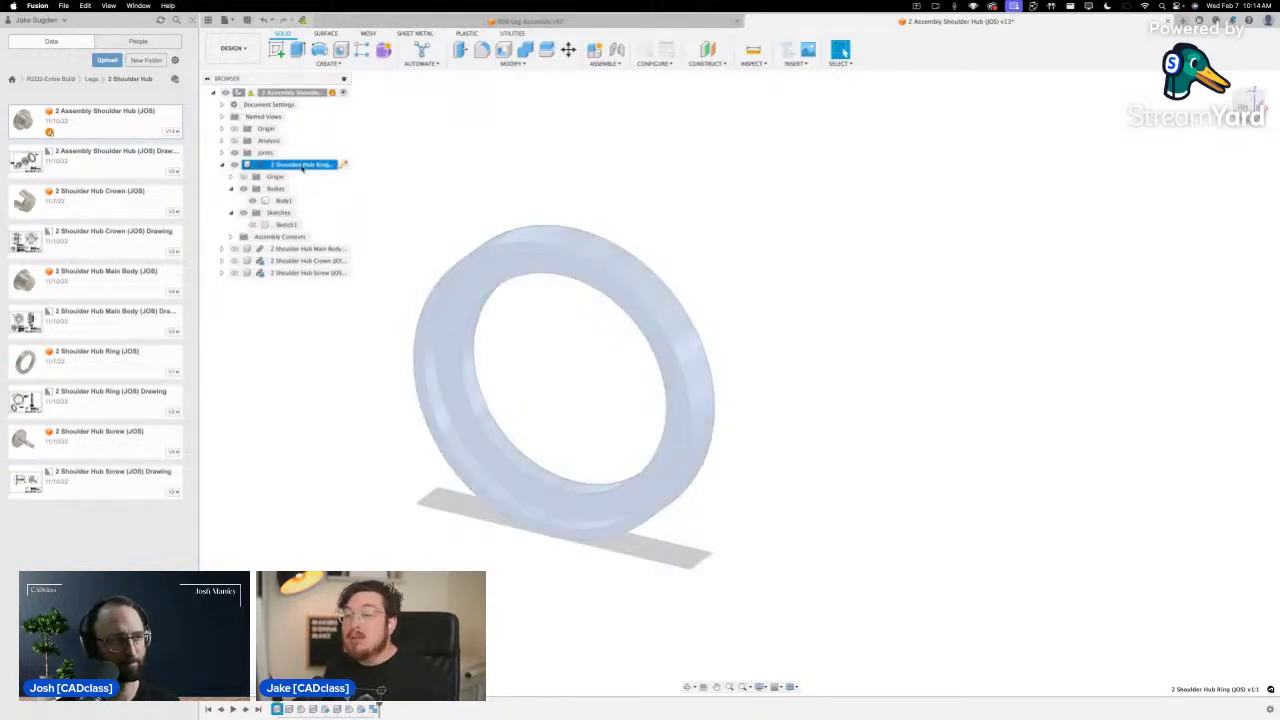
pyautogui.click(281, 225)
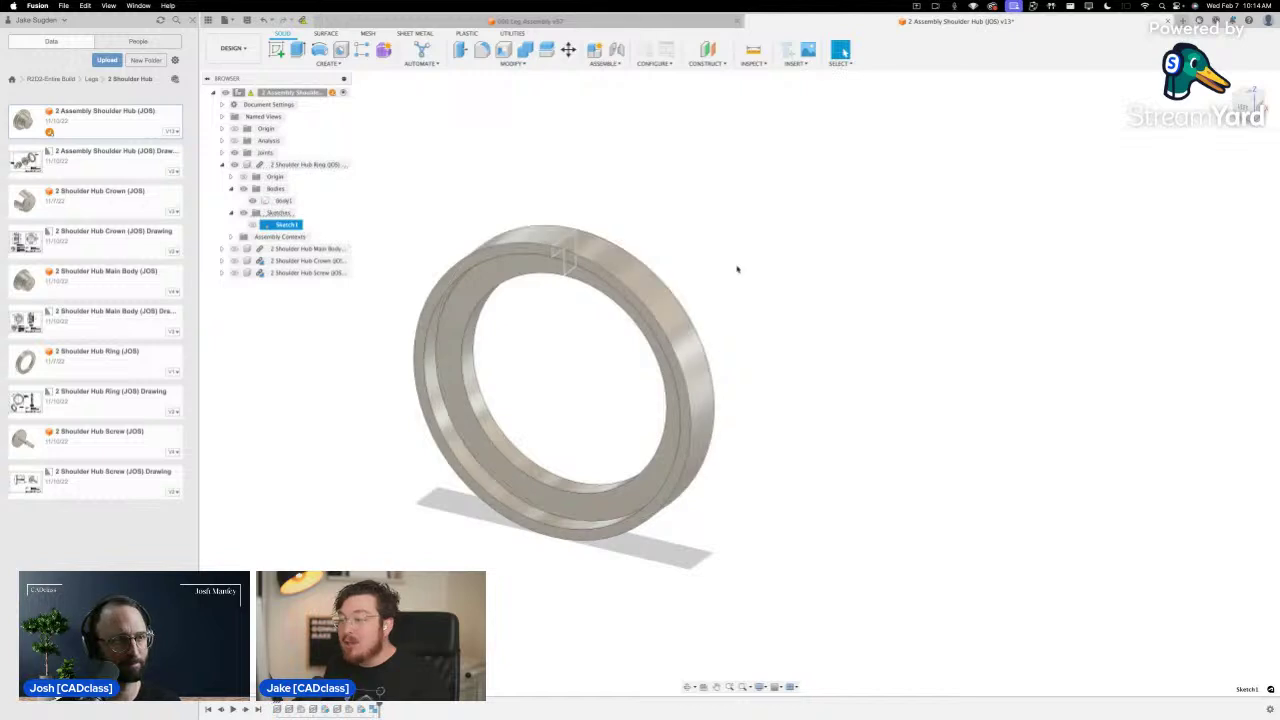
# Hide Body1 to view only the ring's Sketch1 profile, and show the body again together with the sketch
pyautogui.moveTo(734, 271)
pyautogui.keyDown('shift'); pyautogui.mouseDown(button='middle')
pyautogui.moveTo(700, 266)
pyautogui.moveTo(724, 262)
pyautogui.mouseUp(button='middle'); pyautogui.keyUp('shift')
pyautogui.click(253, 201)
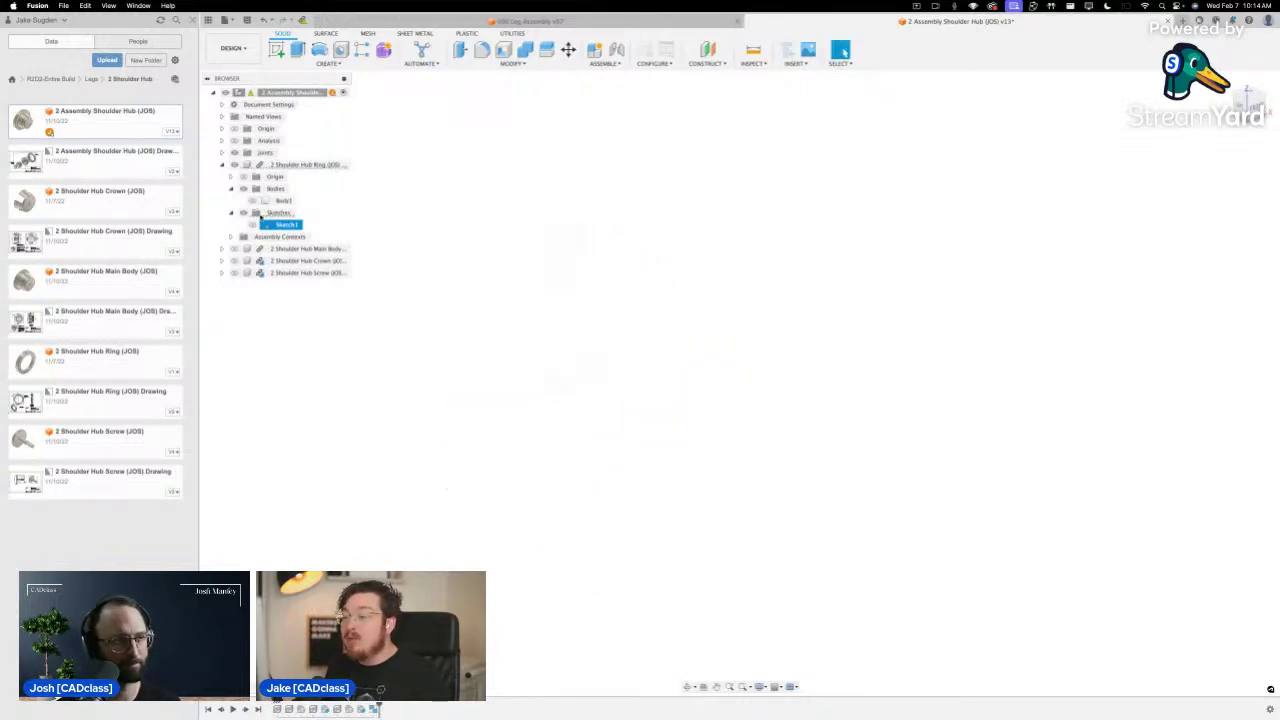
pyautogui.click(253, 225)
pyautogui.click(517, 221)
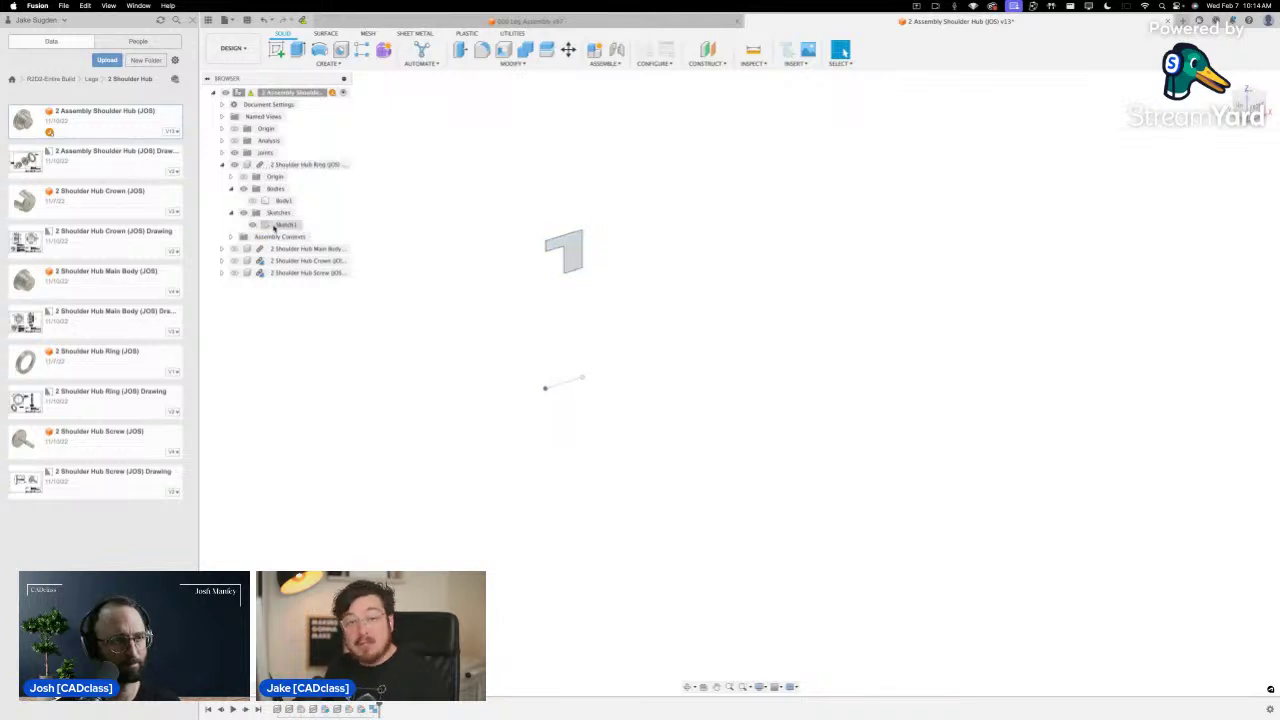
pyautogui.click(253, 201)
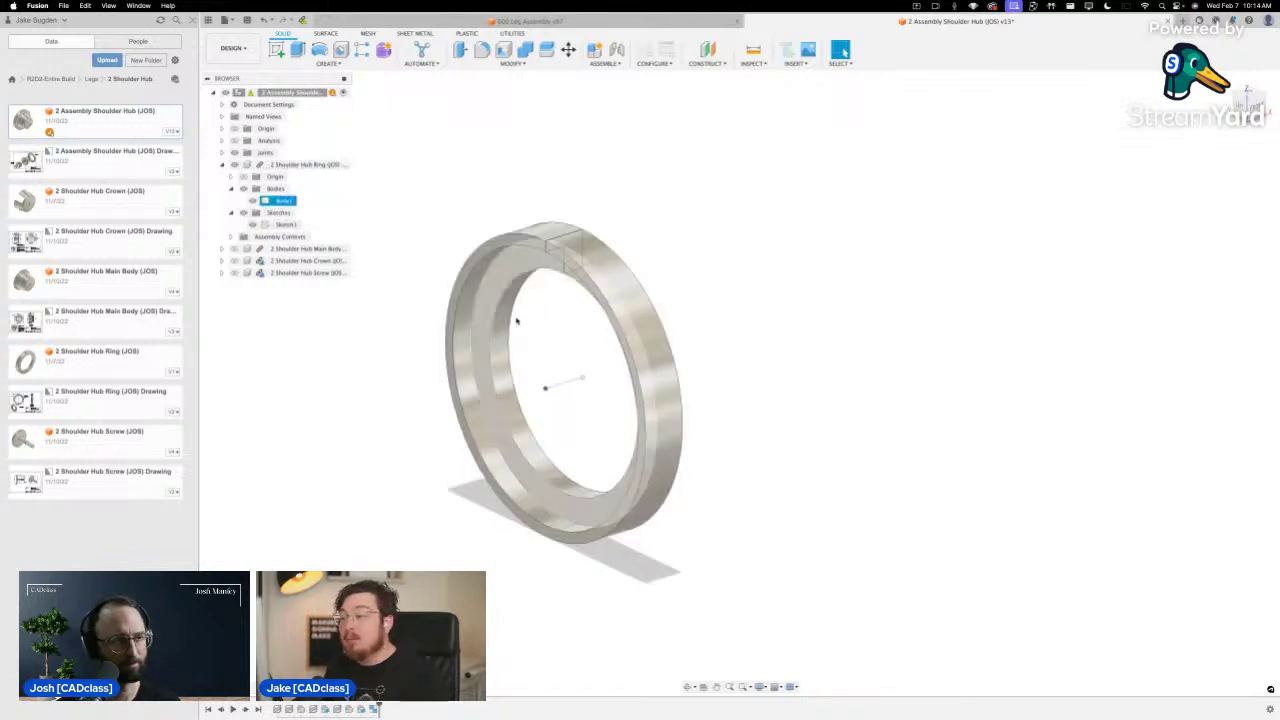
pyautogui.scroll(2, 517, 320)
pyautogui.keyDown('shift'); pyautogui.moveTo(645, 294); pyautogui.dragTo(763, 280, button='middle'); pyautogui.keyUp('shift')
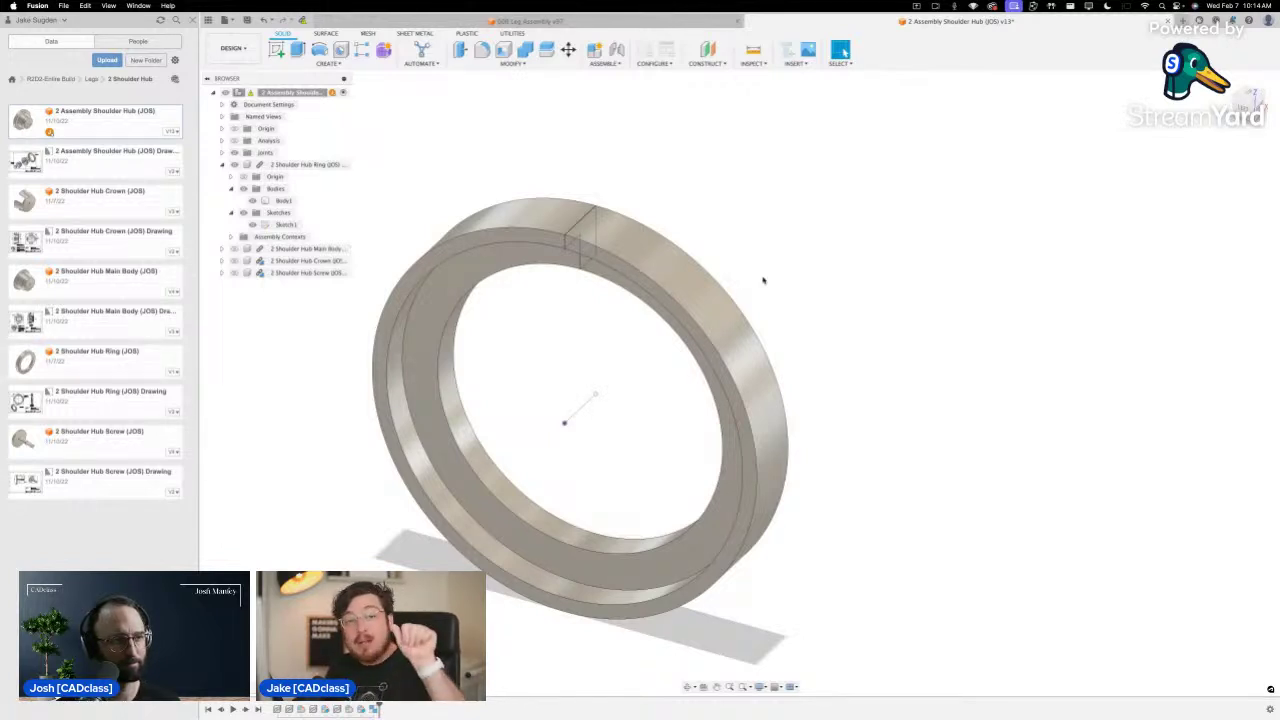
# Highlight the ring's Body1, clear the selection, and select the whole 2 Shoulder Hub Ring component
pyautogui.click(533, 268)
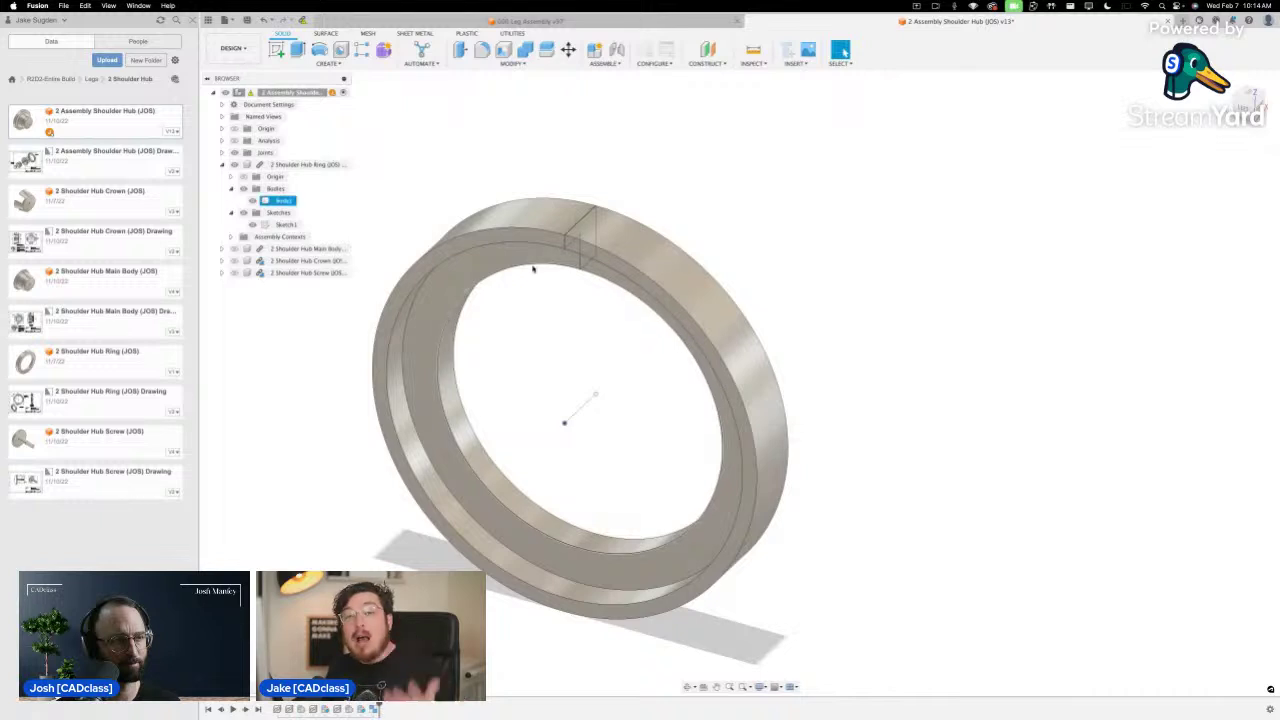
pyautogui.click(743, 172)
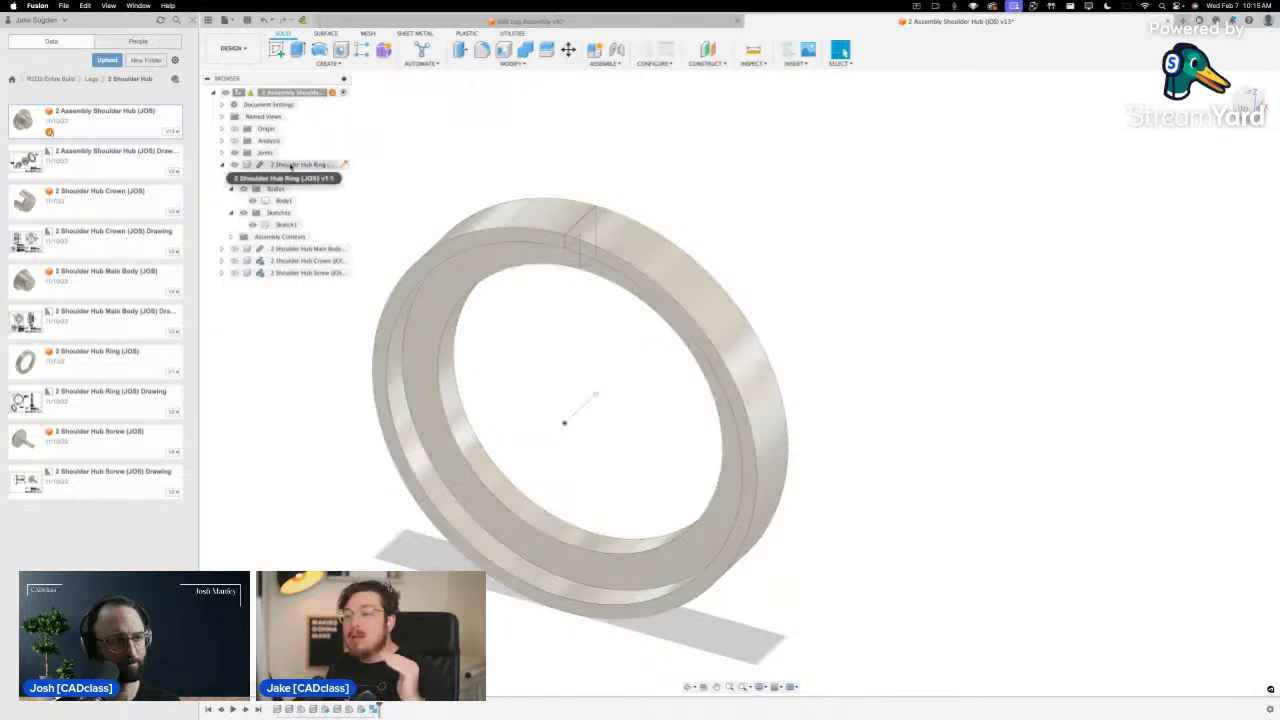
pyautogui.click(291, 166)
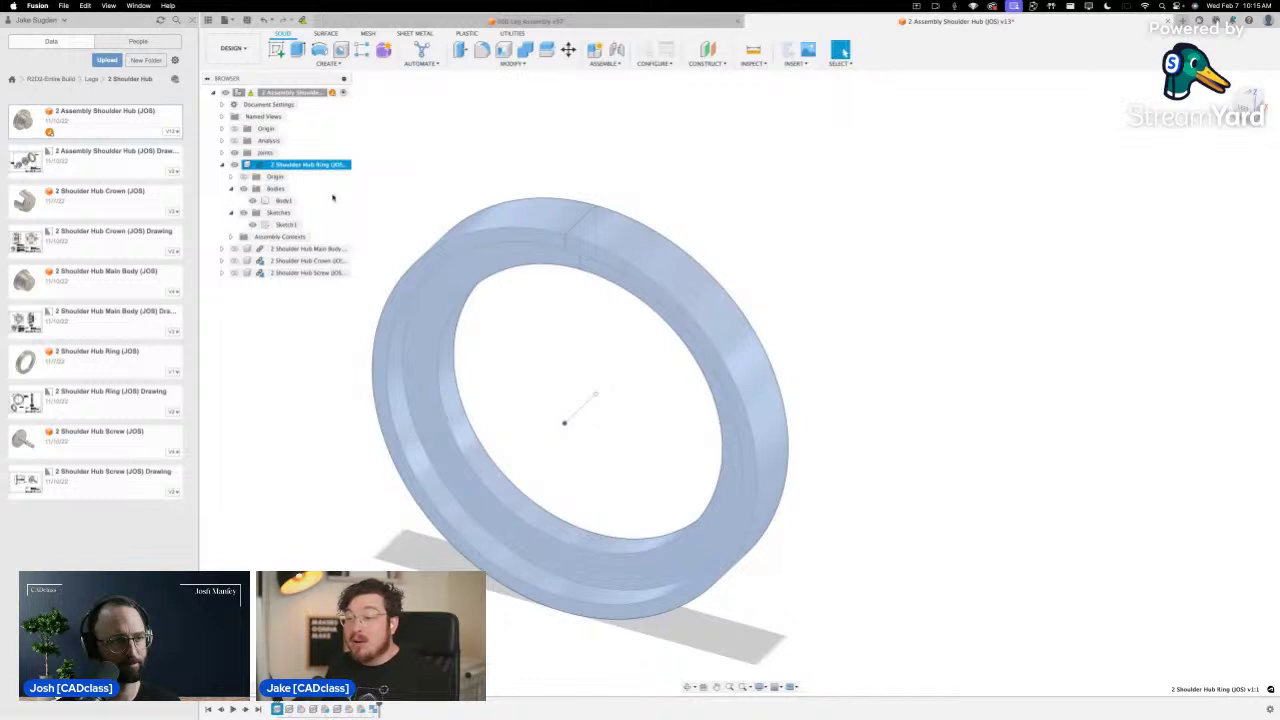
# Hide Sketch1, collapse the ring's bodies and sketches folders, and clear the selection
pyautogui.click(252, 225)
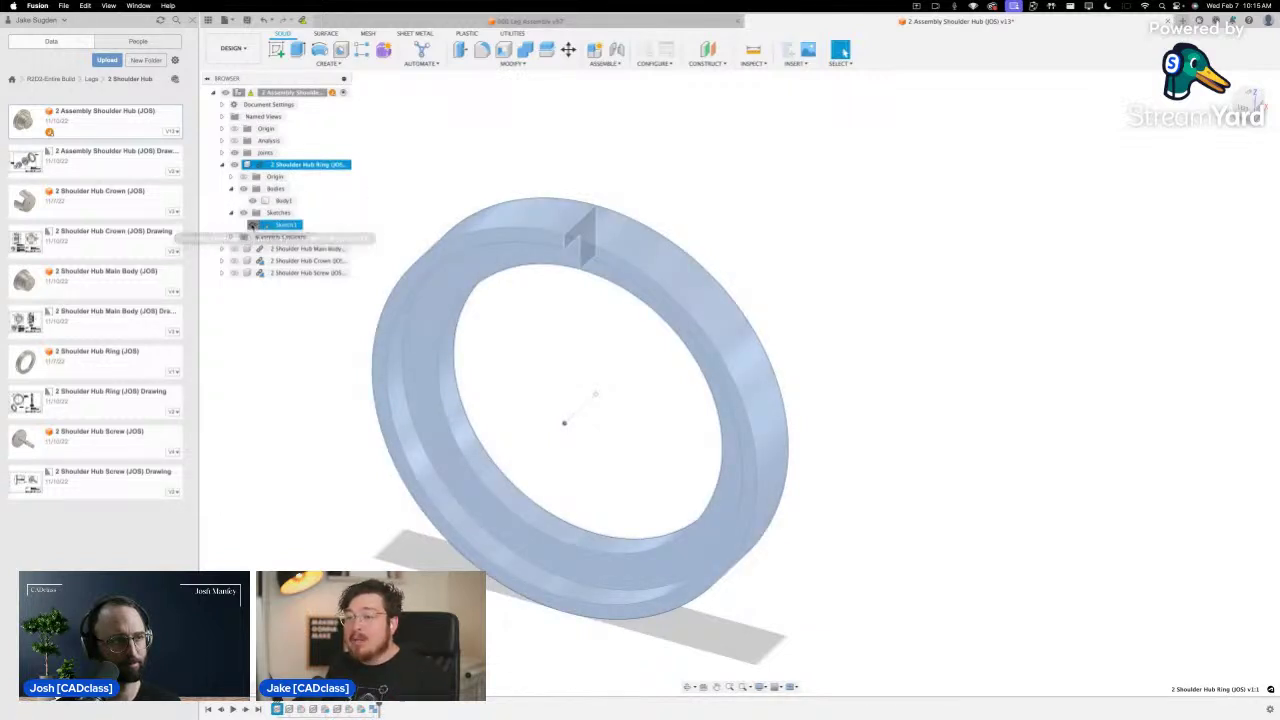
pyautogui.click(231, 188)
pyautogui.click(231, 200)
pyautogui.press('Escape')
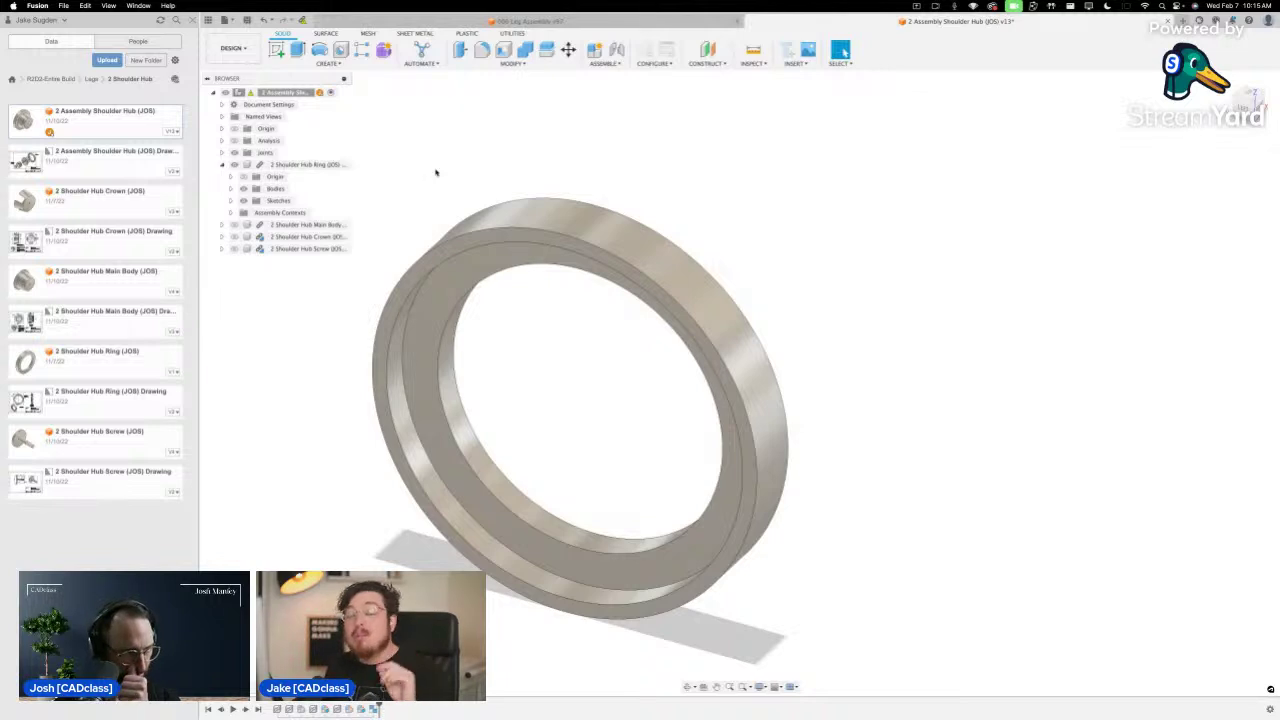
# Show the ring's origin, expand and show the 2 Shoulder Hub Main Body component, and toggle its origin's visibility
pyautogui.click(243, 177)
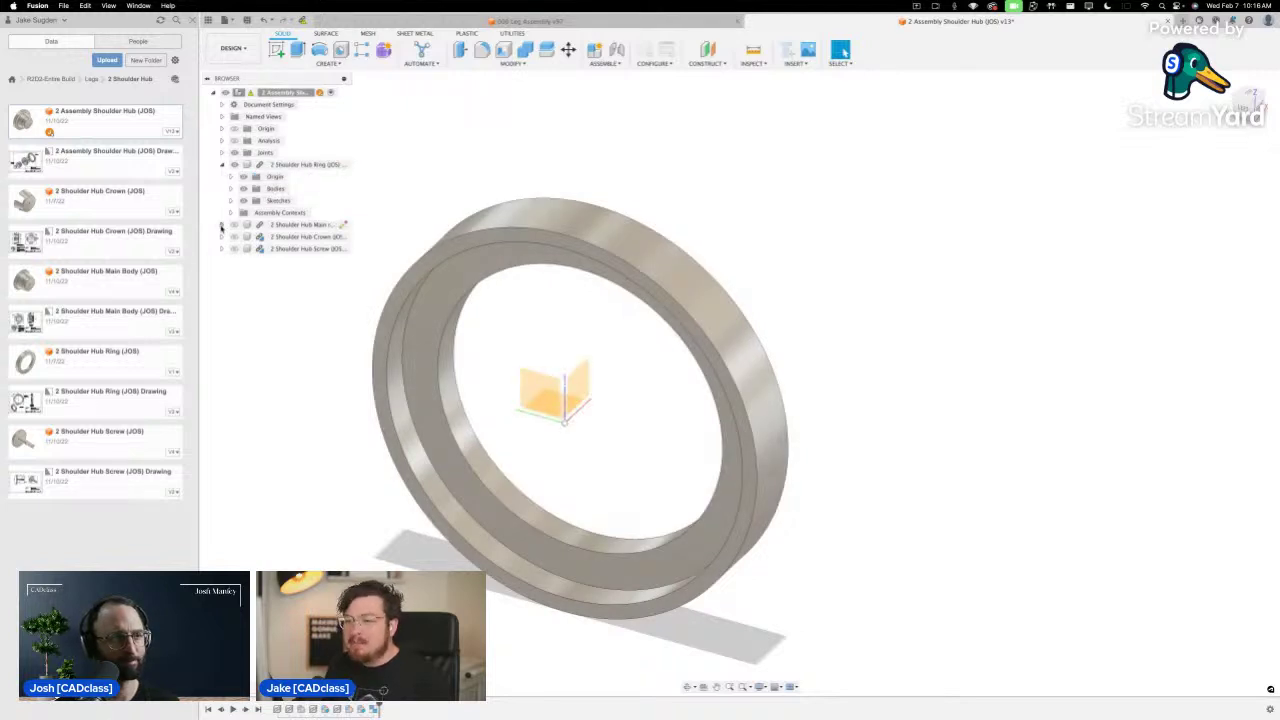
pyautogui.click(221, 225)
pyautogui.click(234, 225)
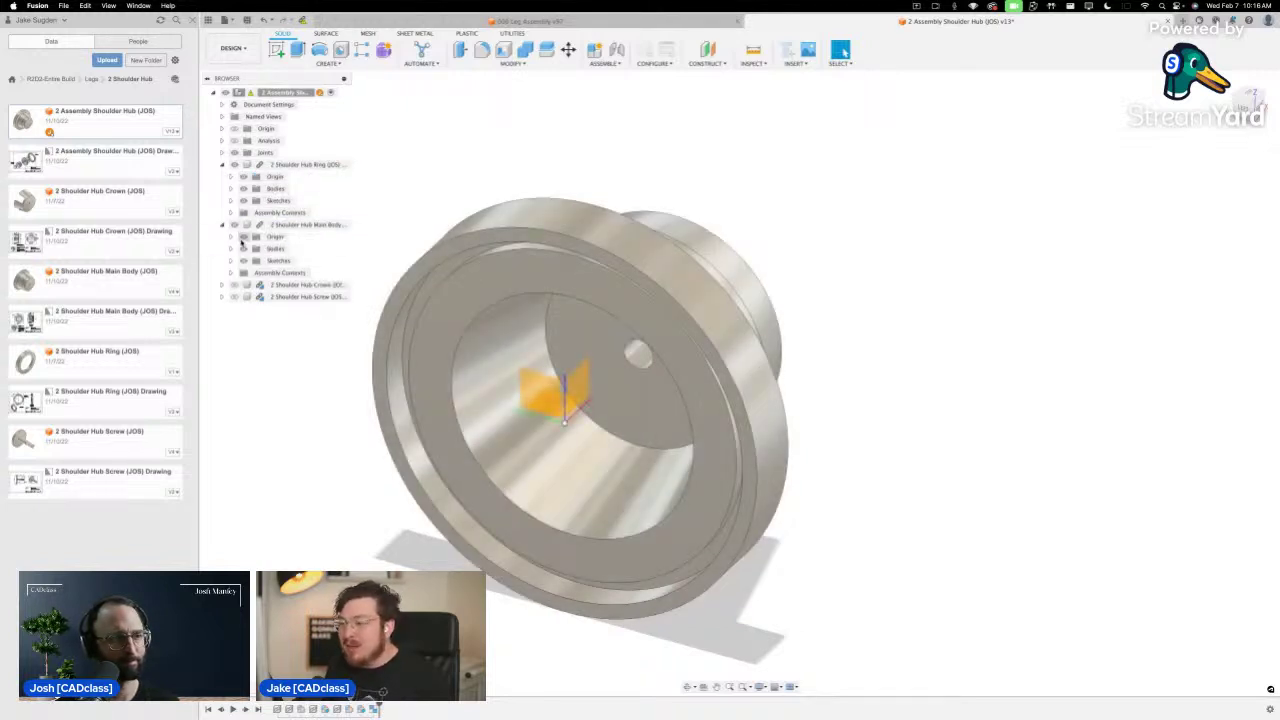
pyautogui.click(243, 237)
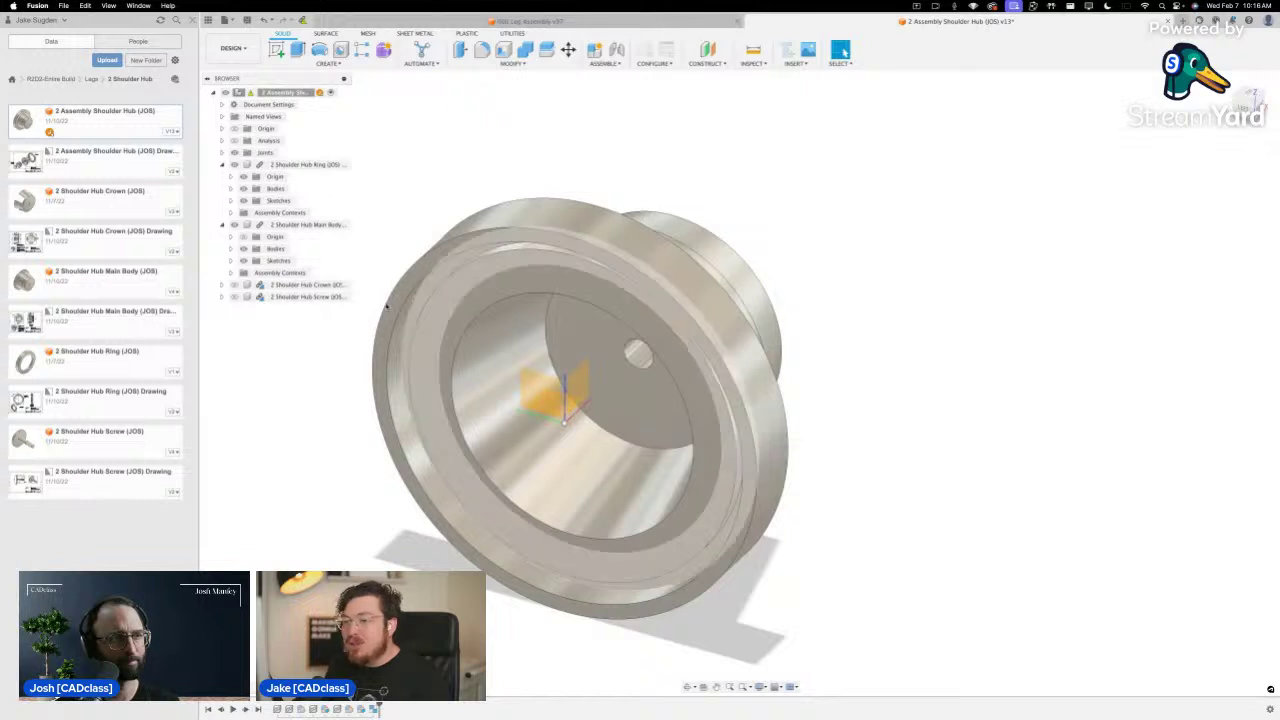
# Expand the 2 Shoulder Hub Crown and 2 Shoulder Hub Screw components and make both visible in the assembly
pyautogui.click(222, 286)
pyautogui.click(234, 285)
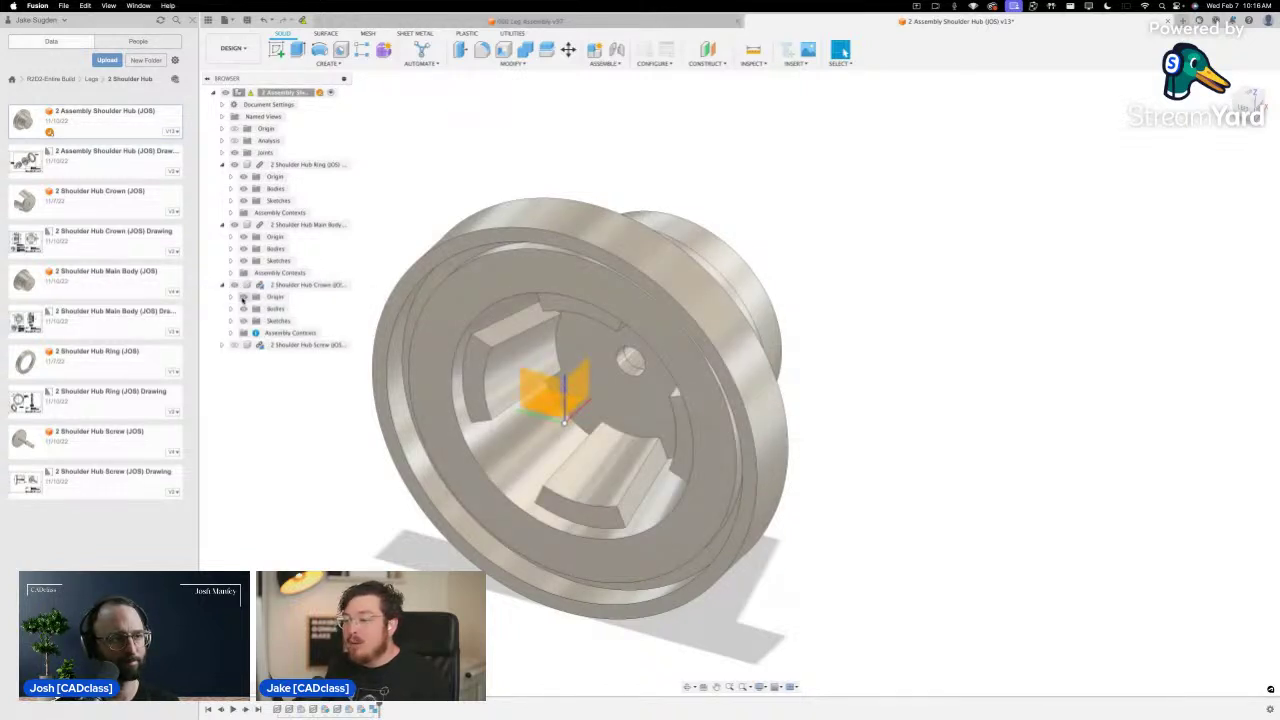
pyautogui.click(222, 345)
pyautogui.click(234, 345)
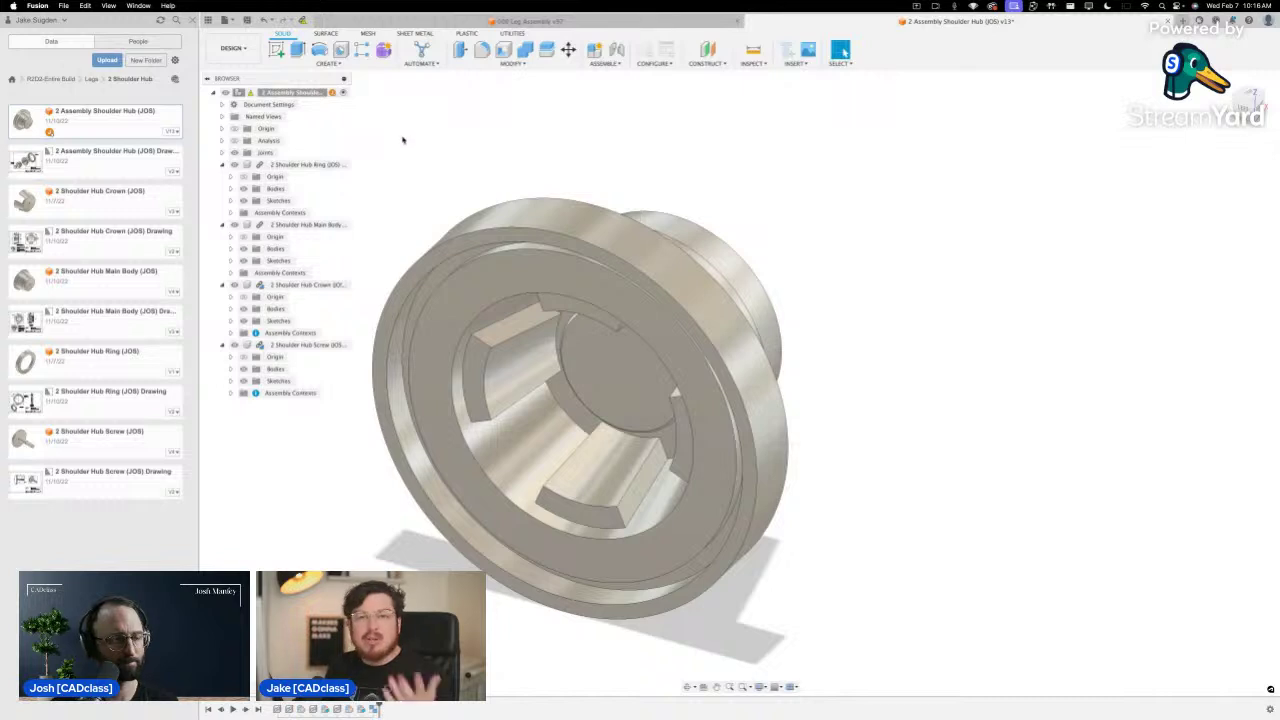
# Collapse the ring, main body, crown and screw components, highlight the ring's outer face, and clear the selection
pyautogui.click(223, 165)
pyautogui.click(223, 177)
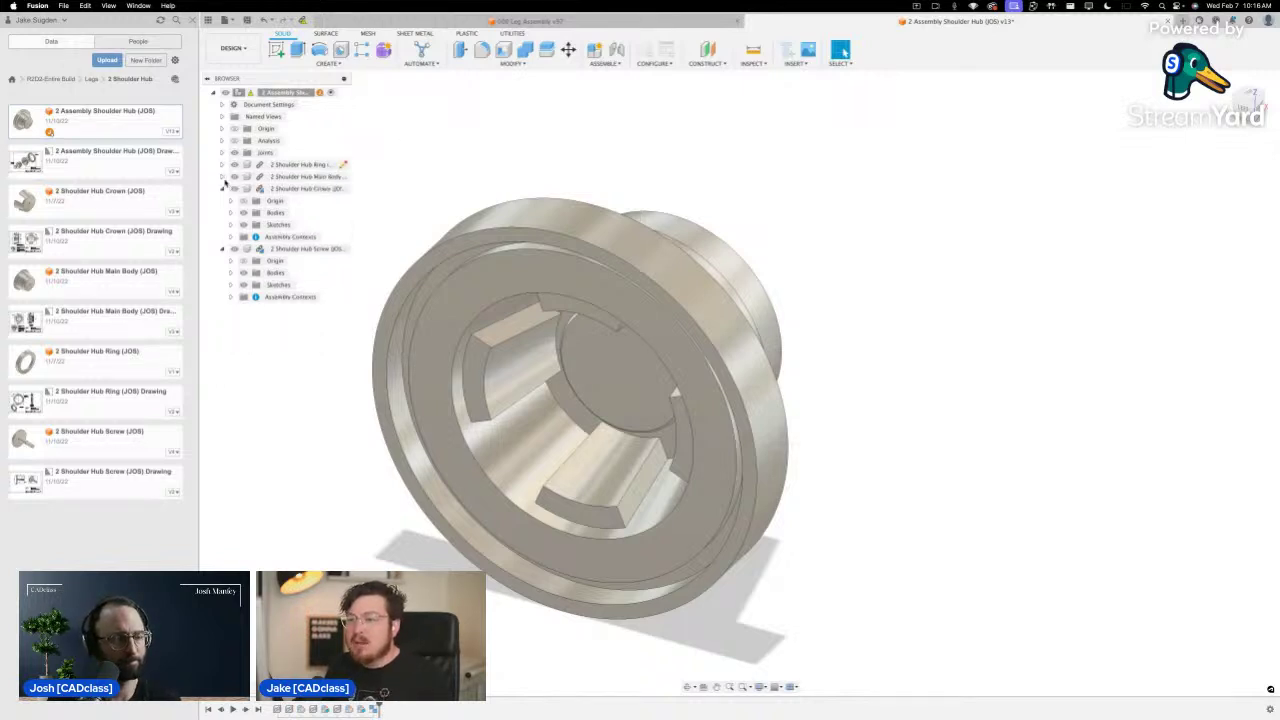
pyautogui.click(223, 189)
pyautogui.click(223, 201)
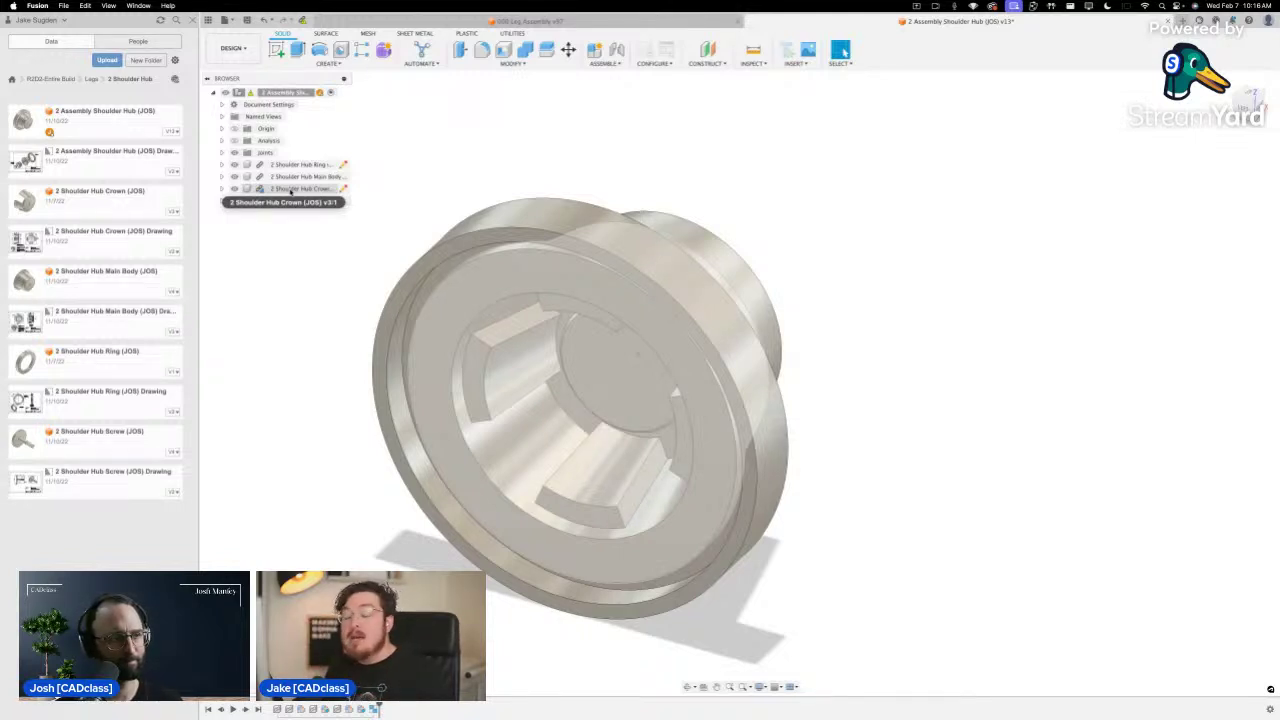
pyautogui.click(530, 224)
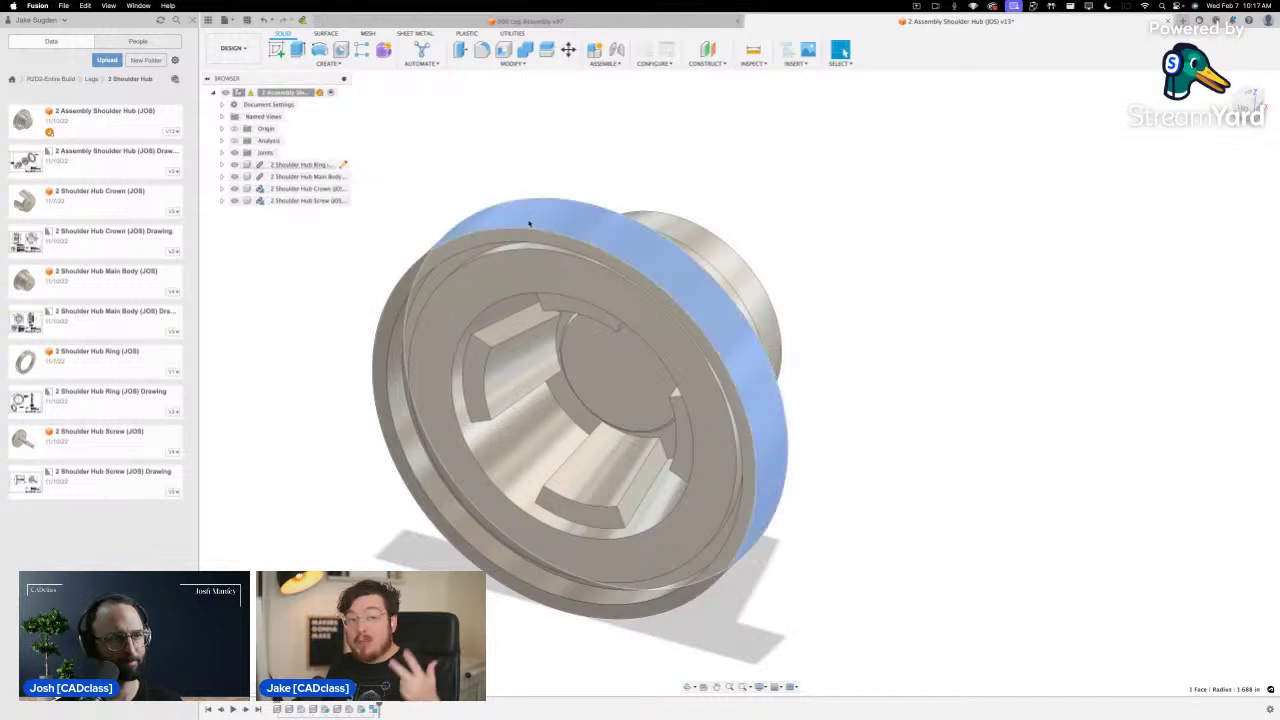
pyautogui.click(276, 252)
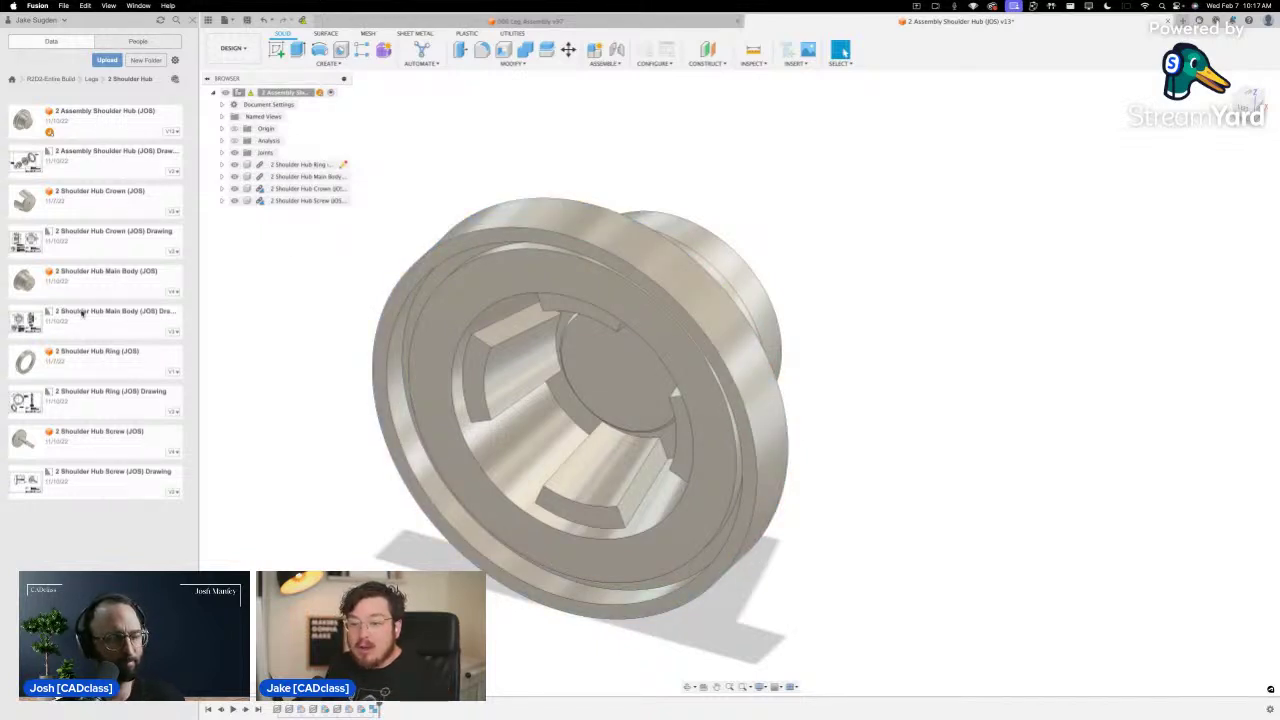
# Open version 1 of the 2 Shoulder Hub Crown (JOS) design from its version history and examine the model
pyautogui.click(175, 214)
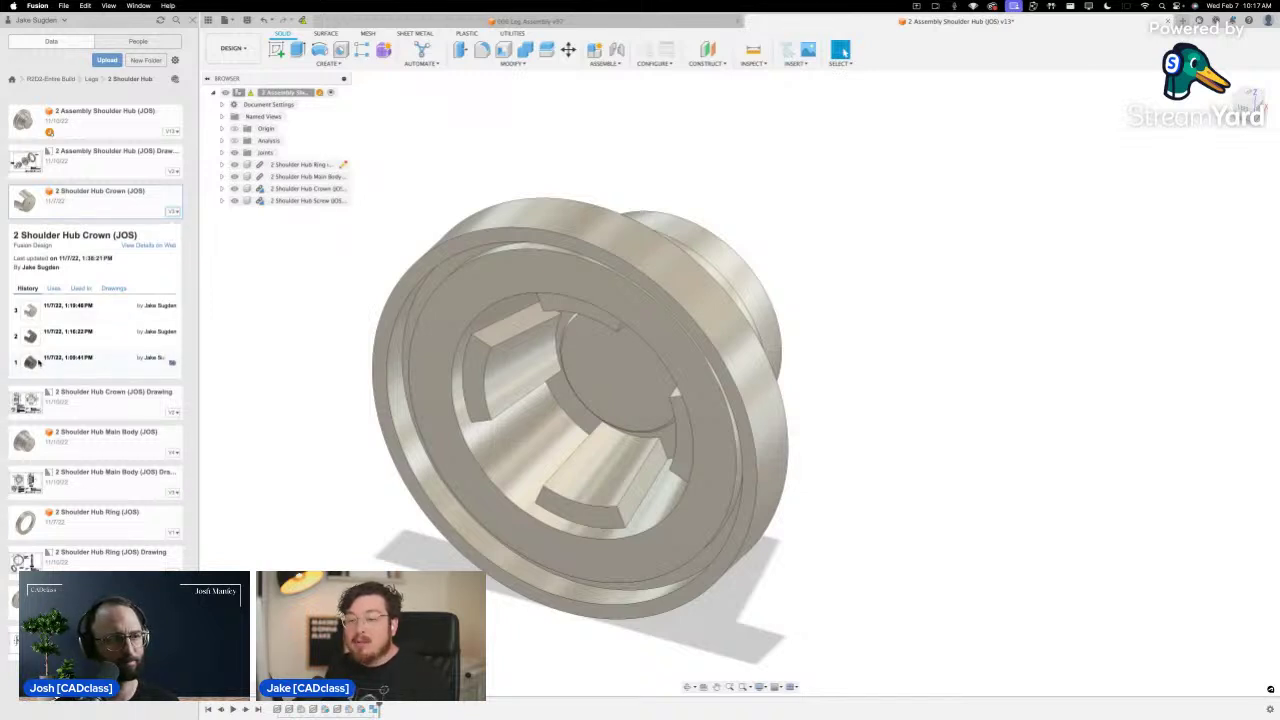
pyautogui.click(171, 363)
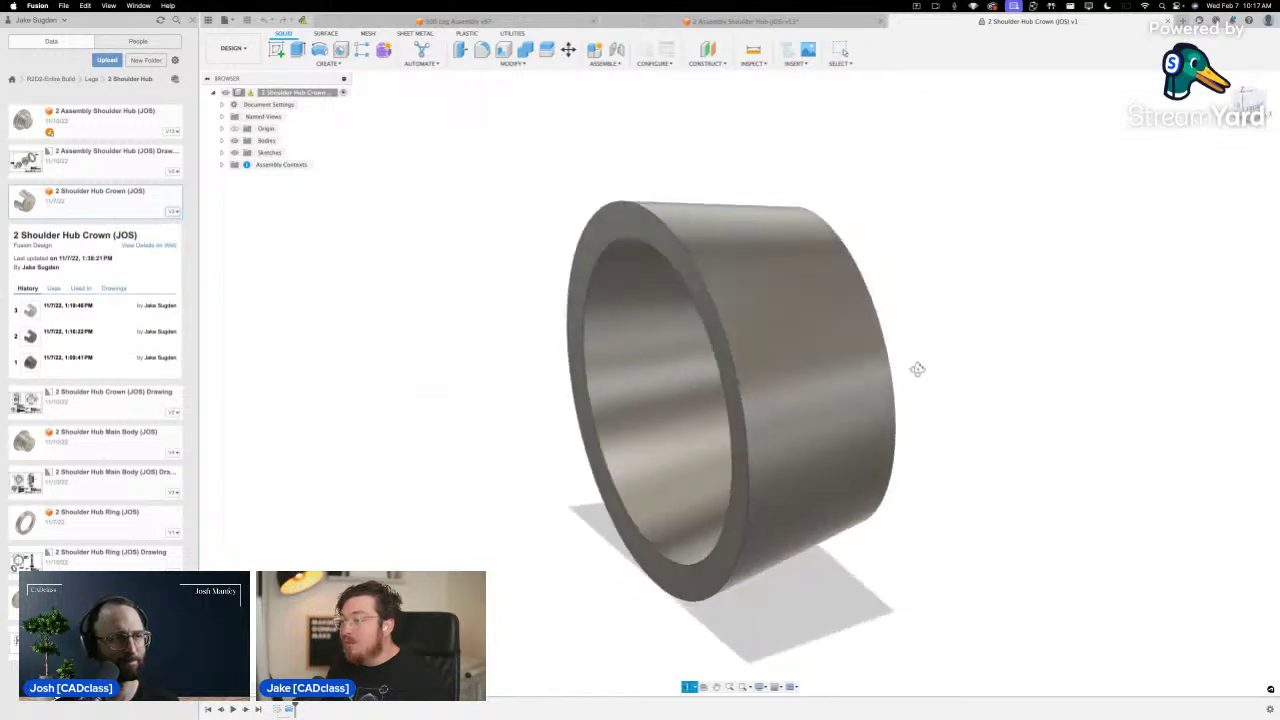
pyautogui.keyDown('shift'); pyautogui.moveTo(917, 369); pyautogui.dragTo(940, 352, button='middle'); pyautogui.keyUp('shift')
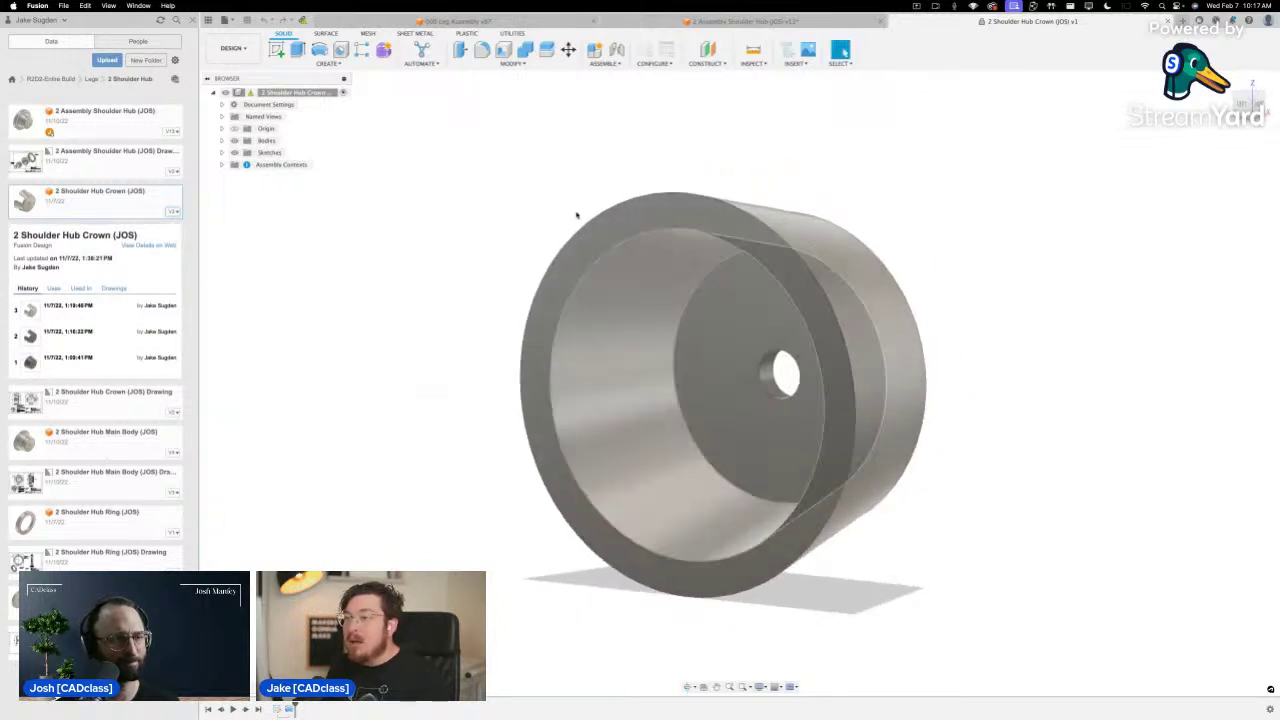
# Open version 2 of the 2 Shoulder Hub Crown (JOS) and compare it with version 1 and the shoulder hub assembly
pyautogui.click(172, 340)
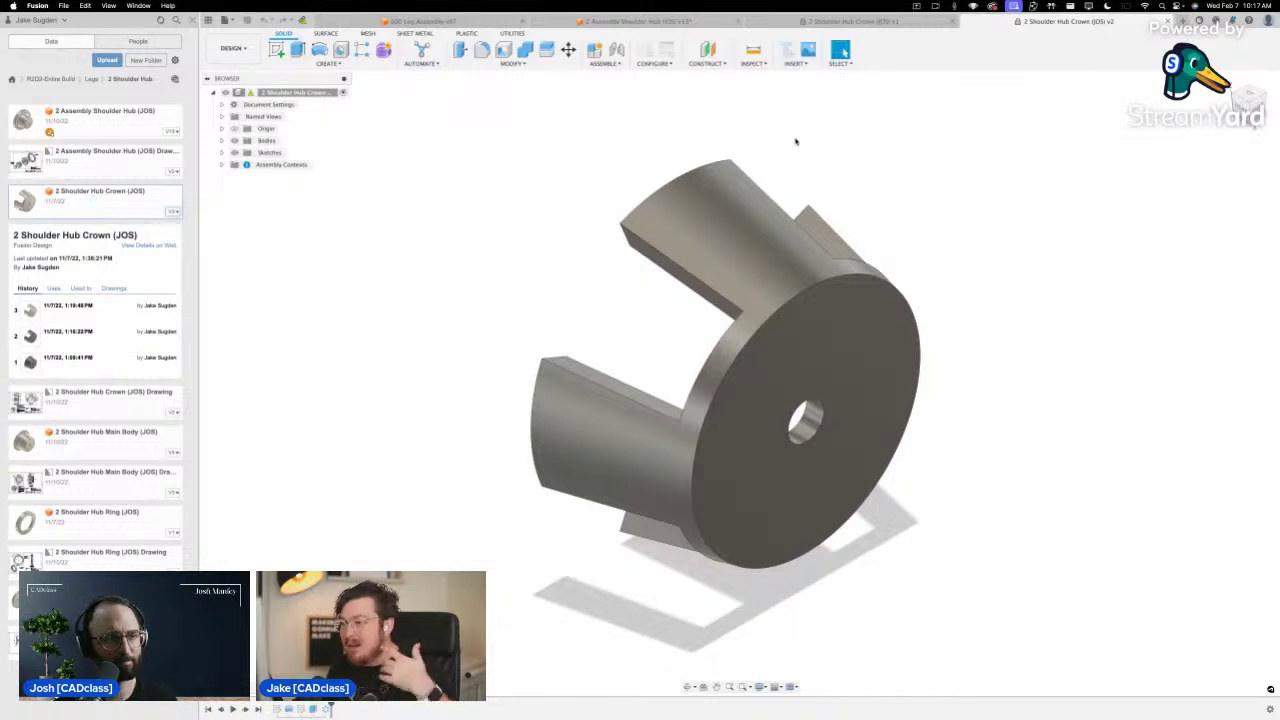
pyautogui.keyDown('shift'); pyautogui.moveTo(934, 323); pyautogui.dragTo(1037, 320, button='middle'); pyautogui.keyUp('shift')
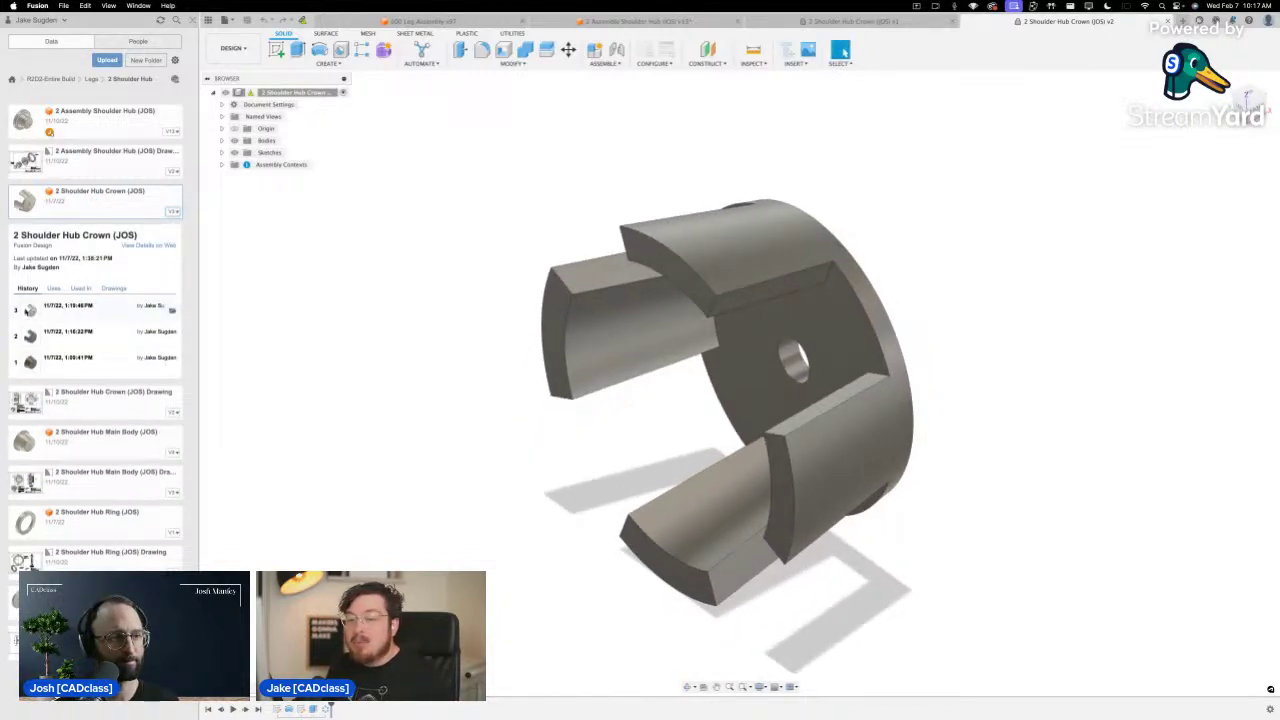
pyautogui.click(643, 22)
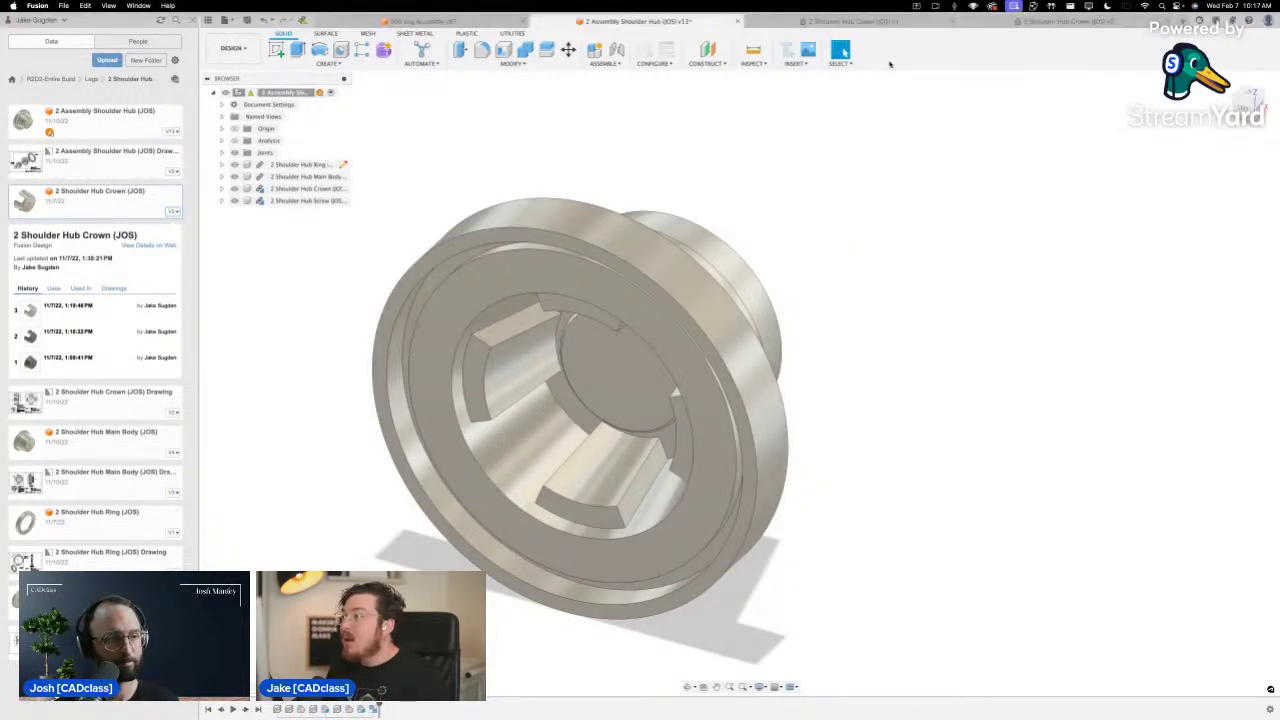
pyautogui.click(880, 23)
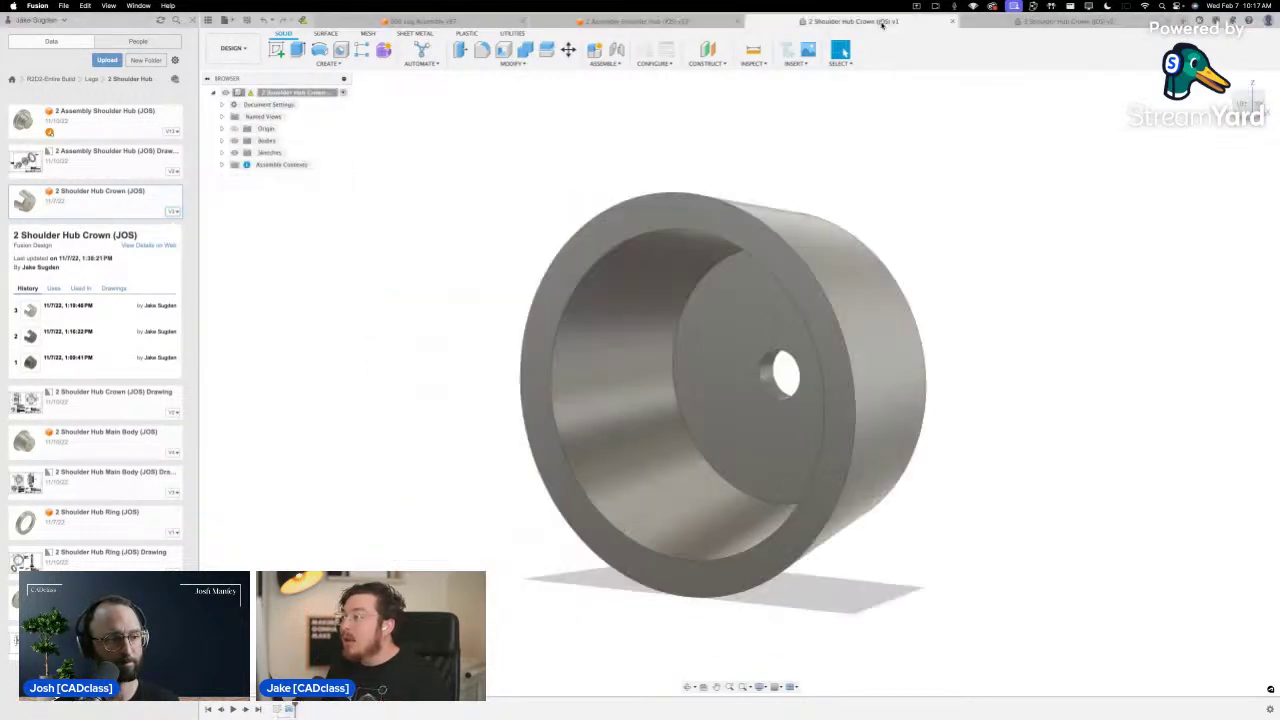
pyautogui.click(1042, 24)
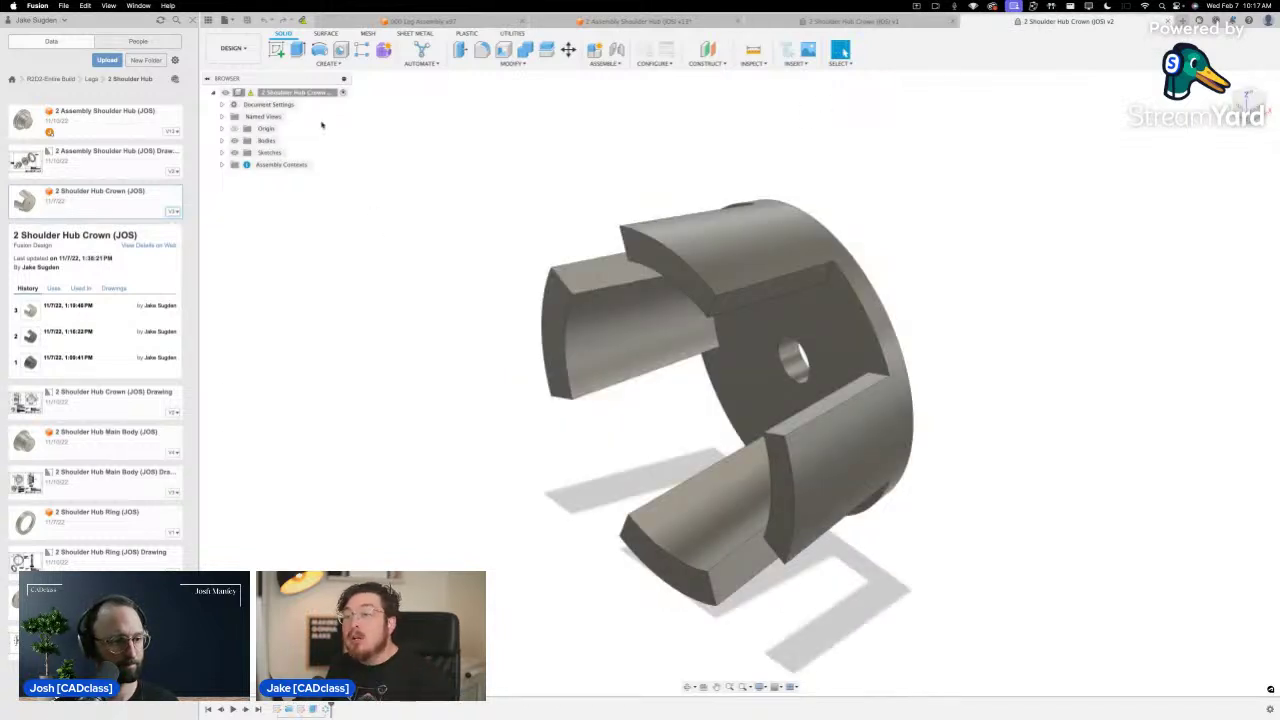
pyautogui.moveTo(250, 93)
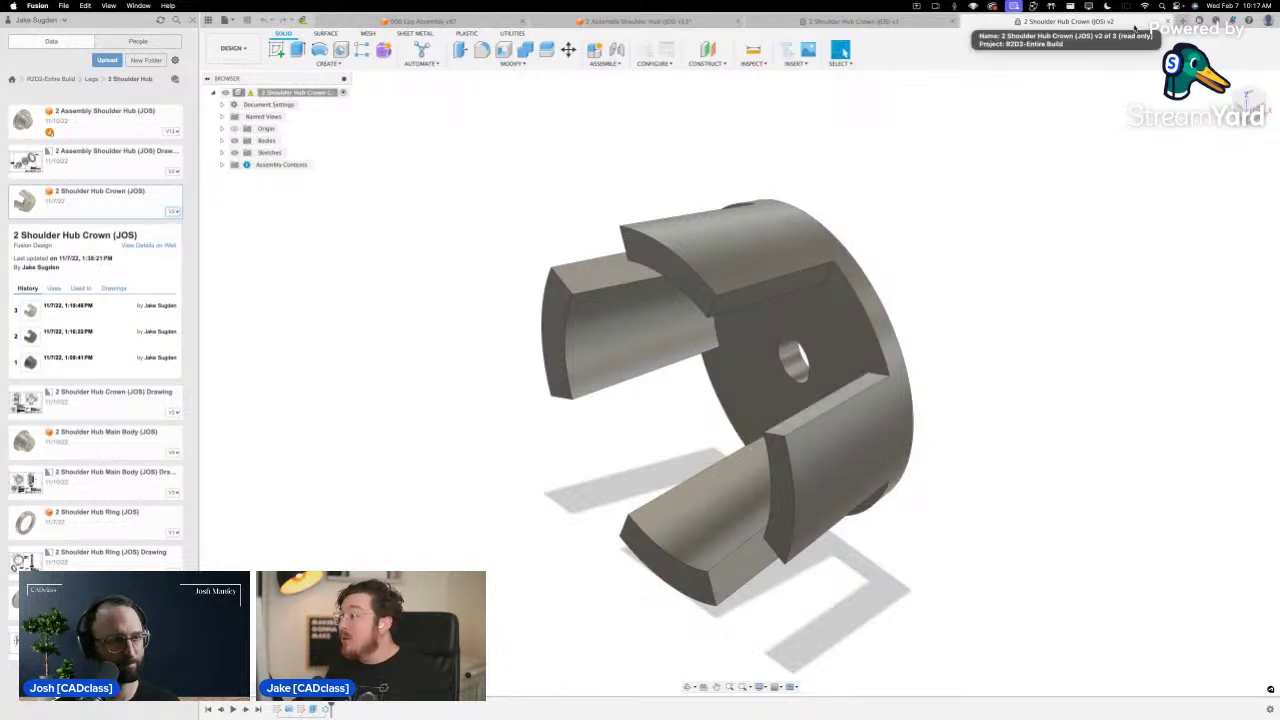
# Close the crown's version 2 and version 1 documents and highlight a crown face in the shoulder hub assembly
pyautogui.click(1167, 21)
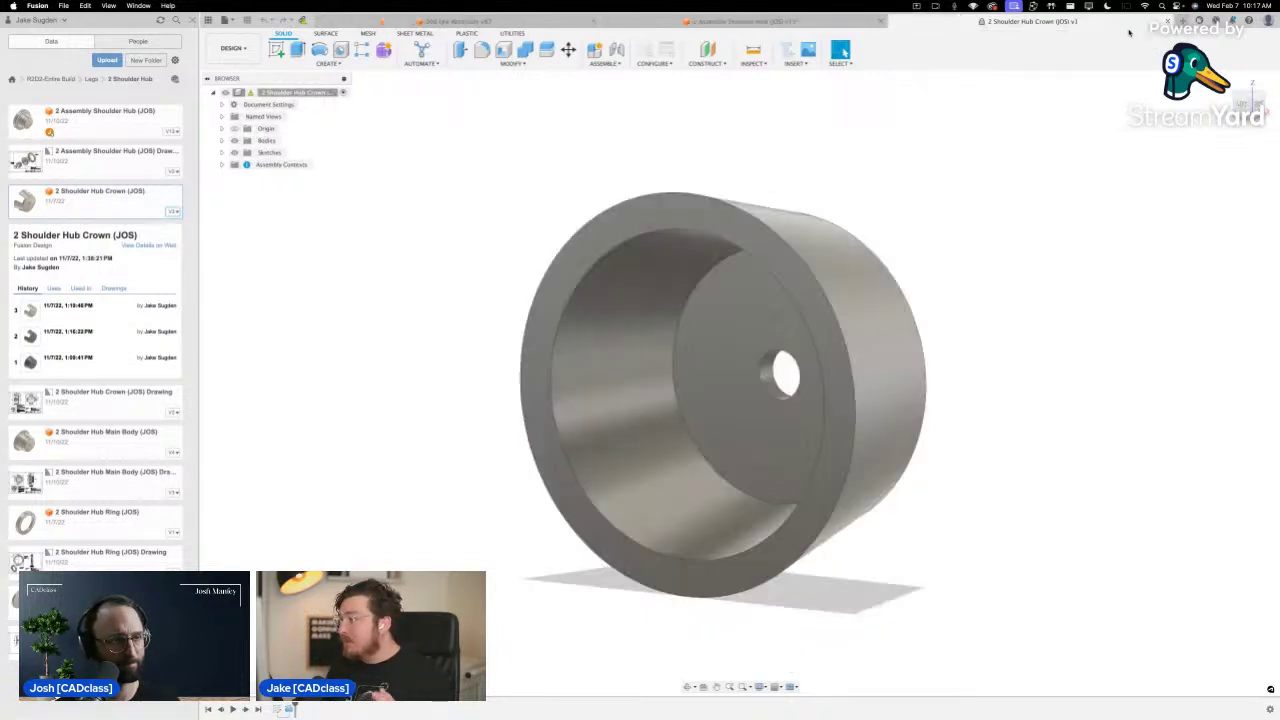
pyautogui.click(1167, 21)
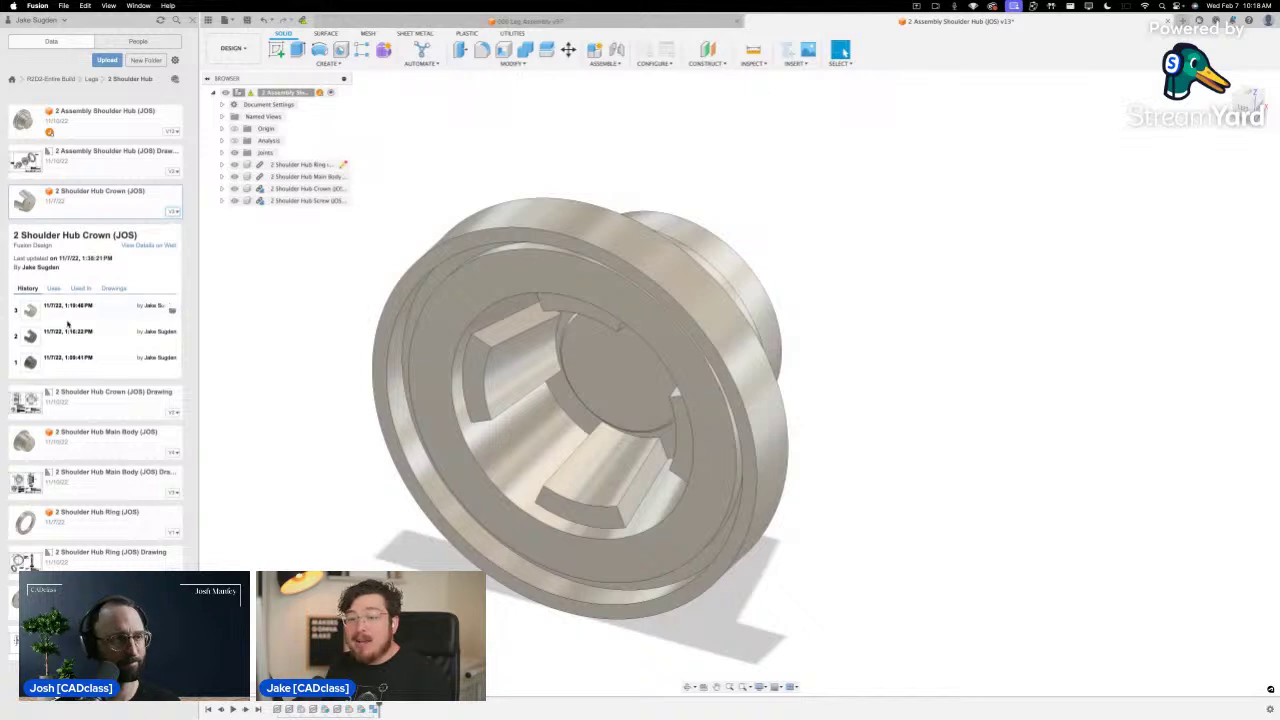
pyautogui.click(297, 189)
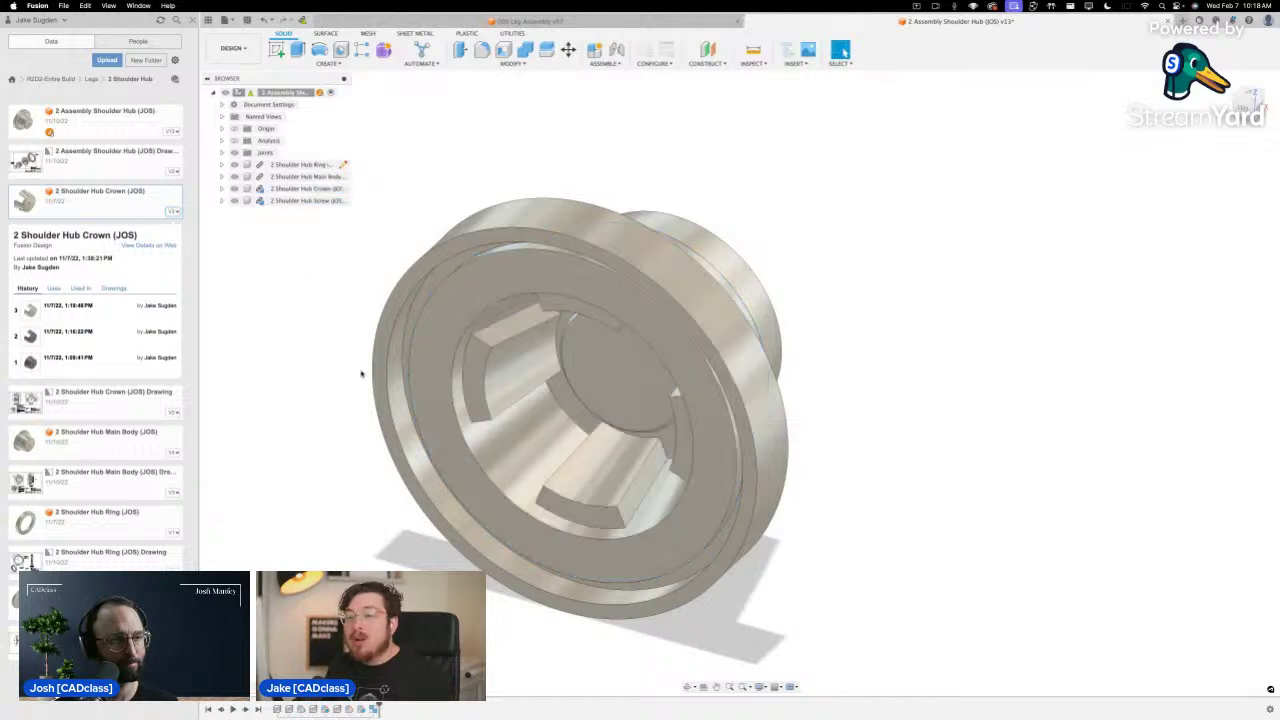
pyautogui.click(521, 366)
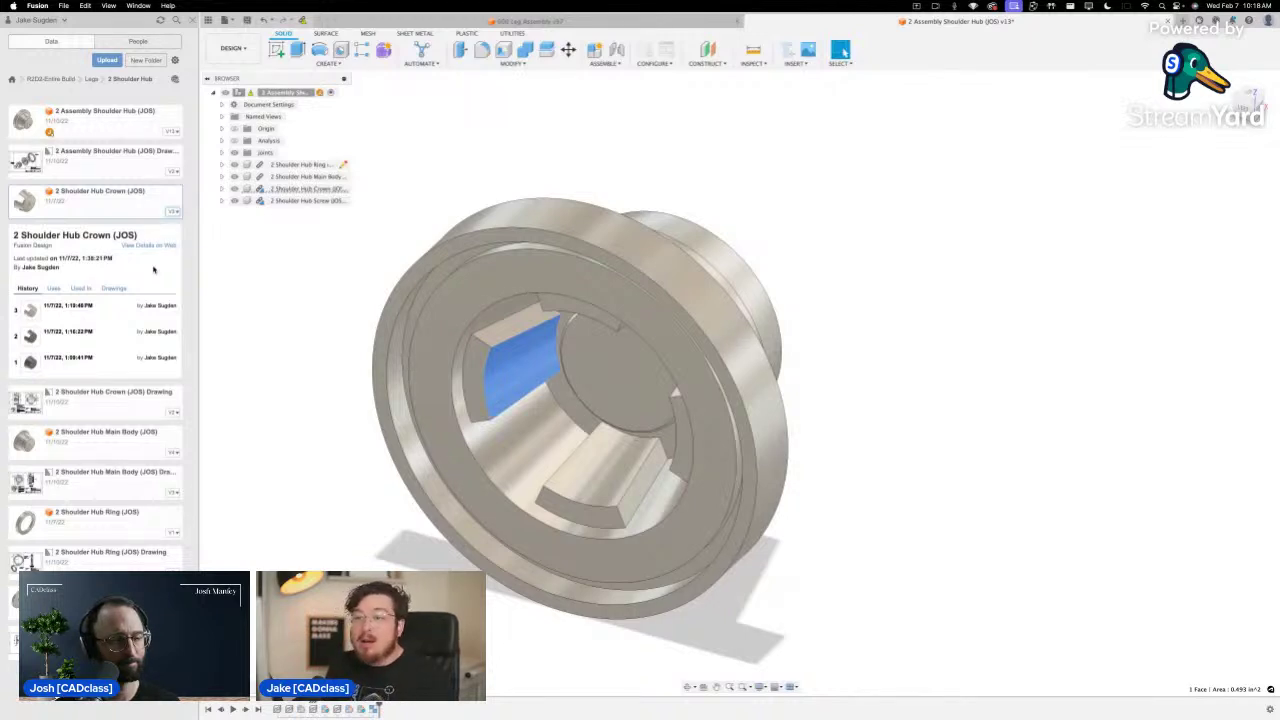
# Examine the details of 2 Assembly Shoulder Hub (JOS): its full version history, the parts it uses, where it is used, and its drawings
pyautogui.click(174, 133)
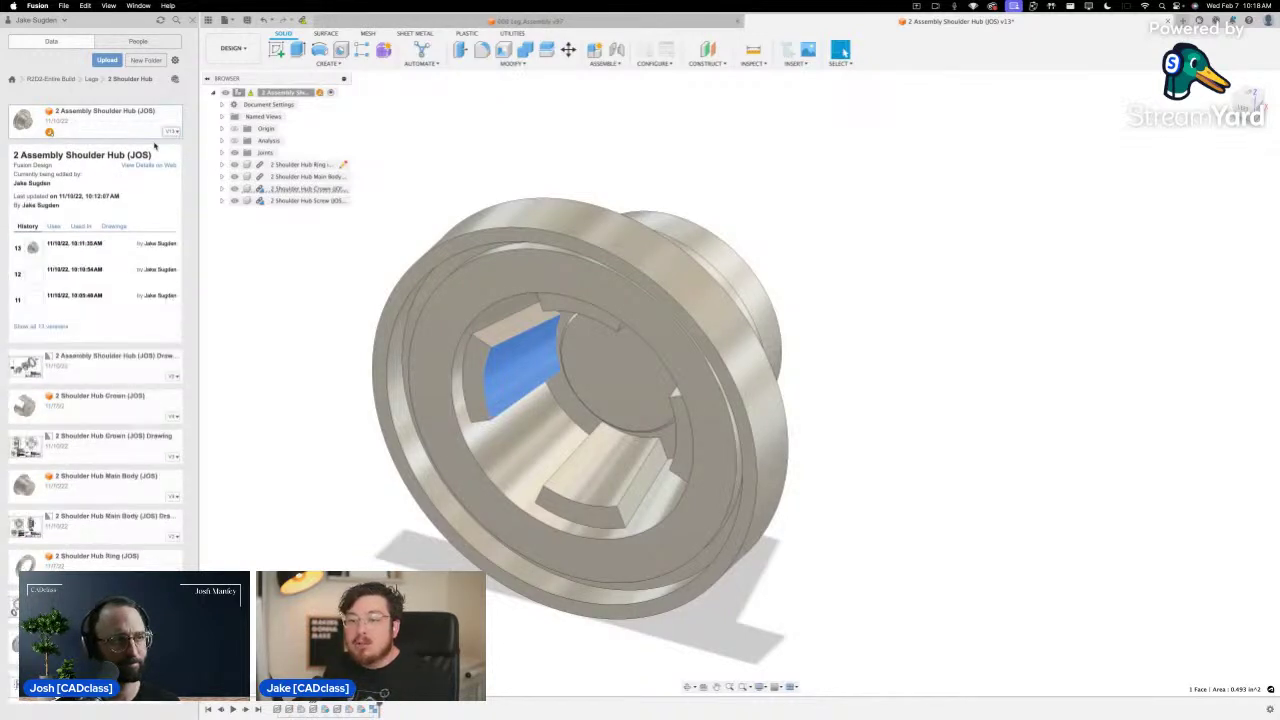
pyautogui.click(41, 326)
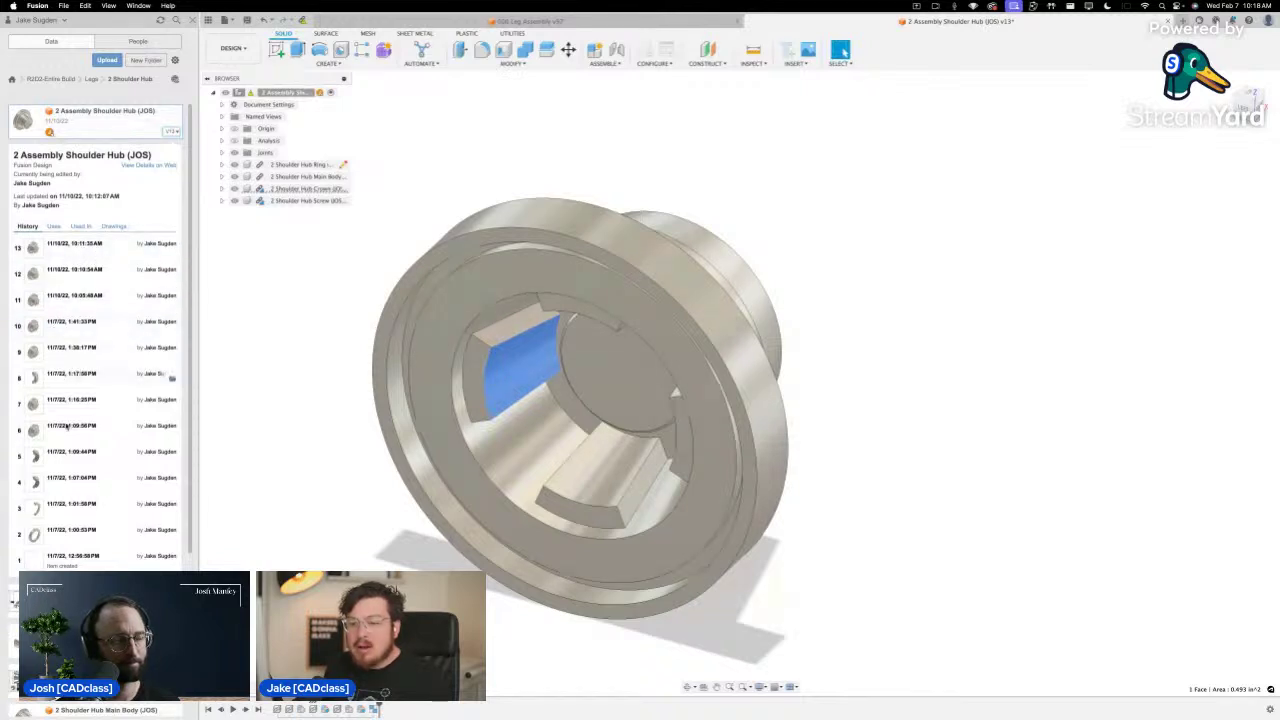
pyautogui.click(53, 226)
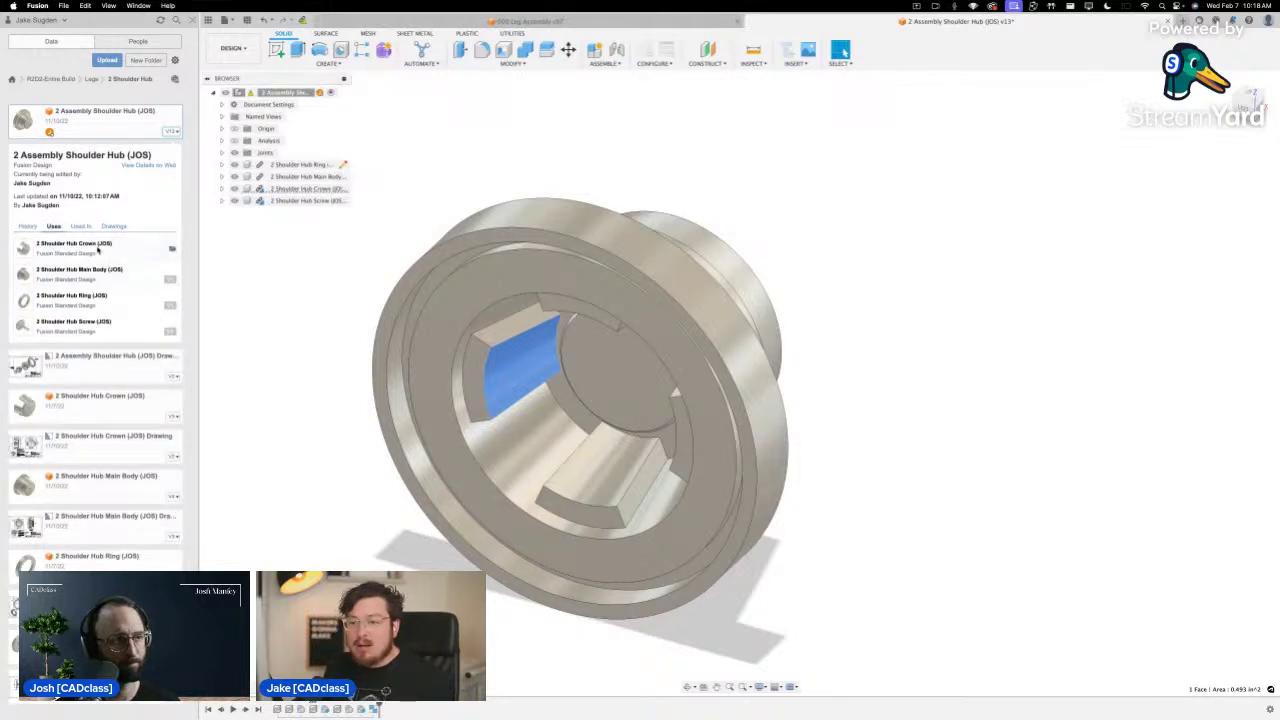
pyautogui.click(81, 226)
pyautogui.click(113, 226)
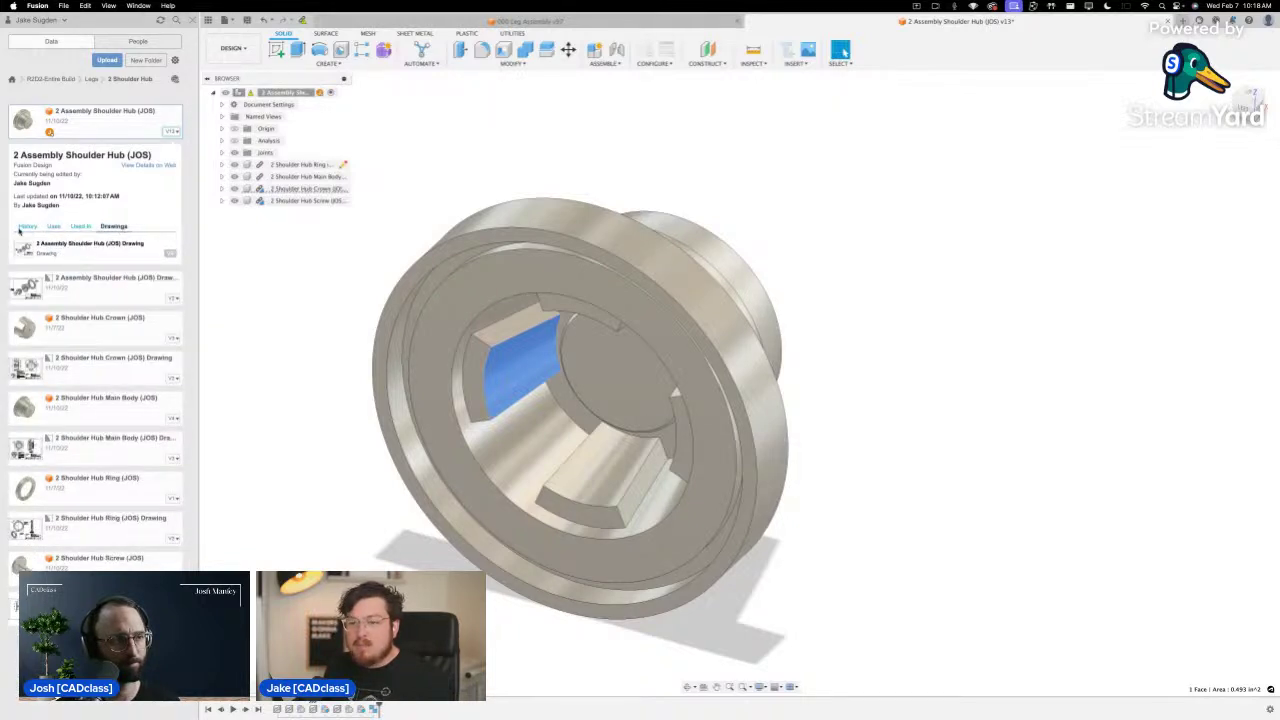
# Review the shoulder hub assembly's version history, used parts, parent assembly and drawings again, and collapse its details
pyautogui.click(41, 228)
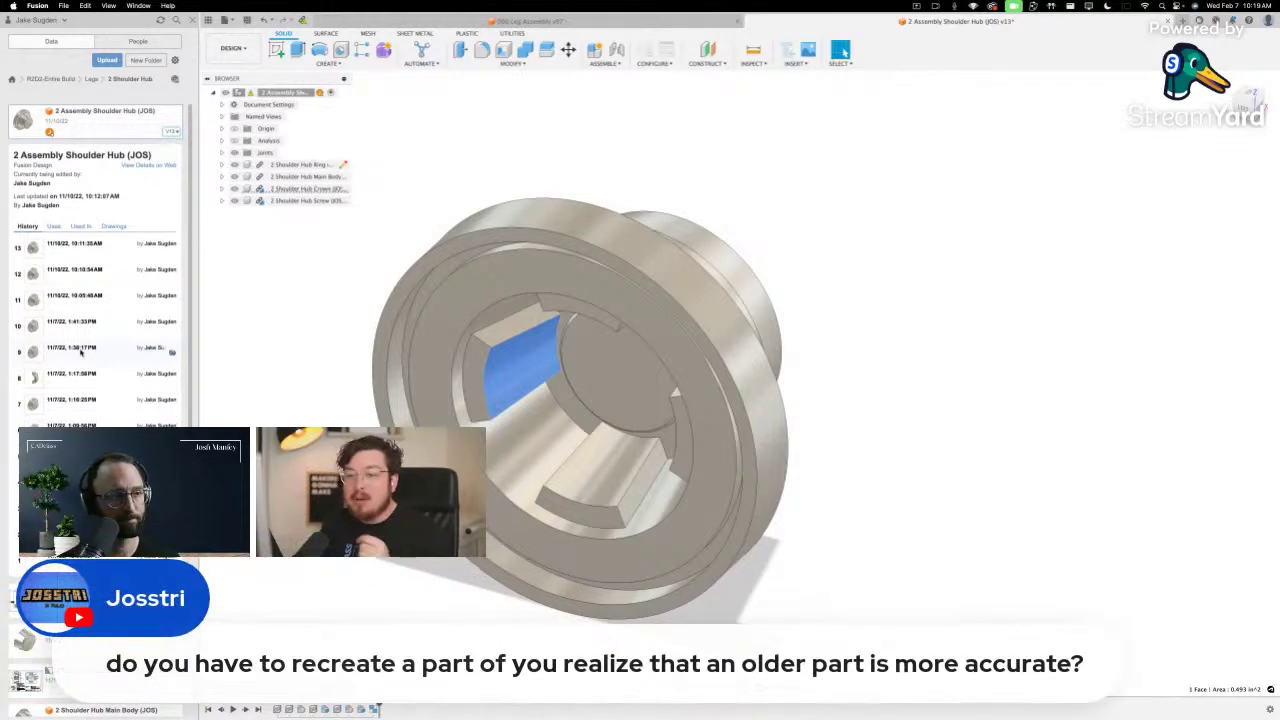
pyautogui.click(54, 226)
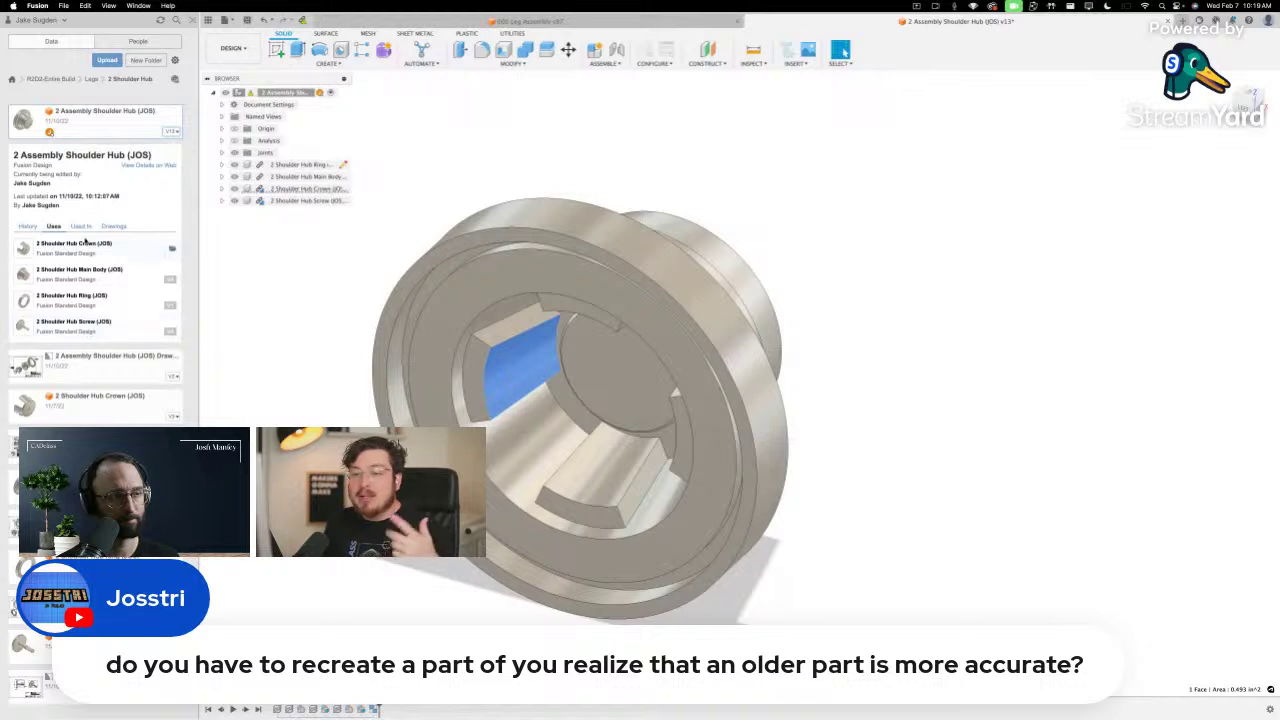
pyautogui.click(81, 227)
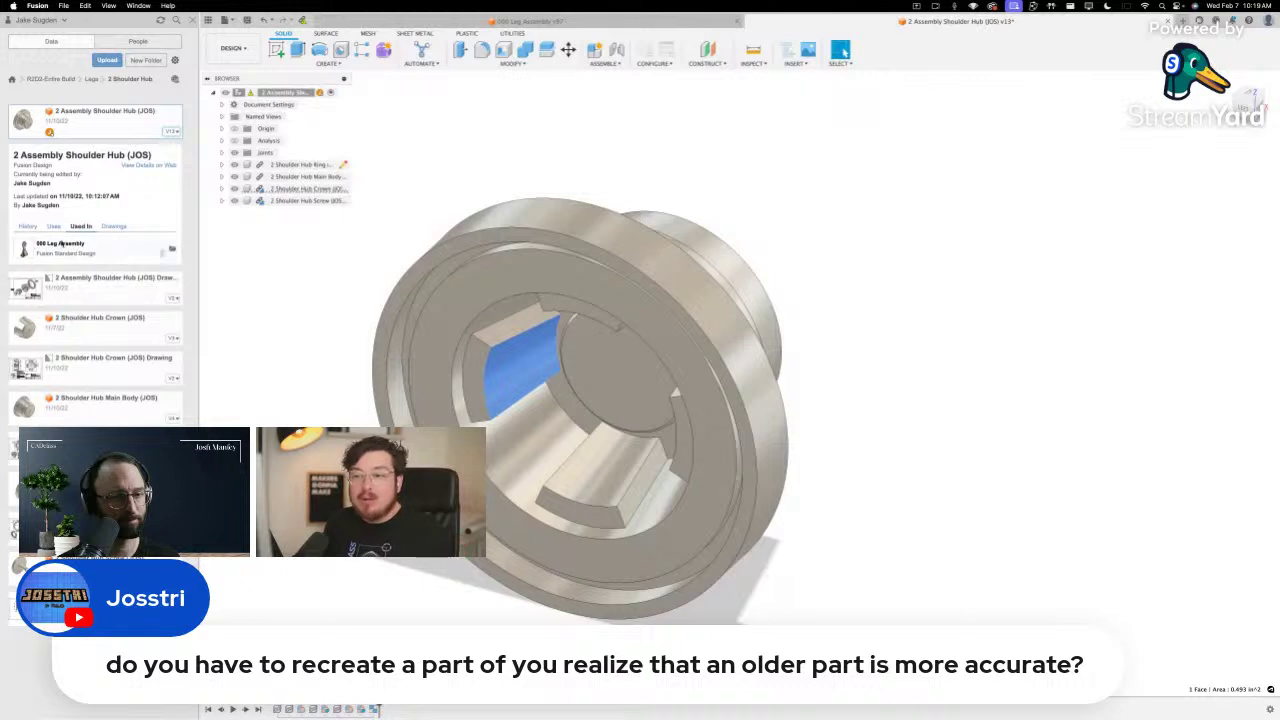
pyautogui.click(114, 227)
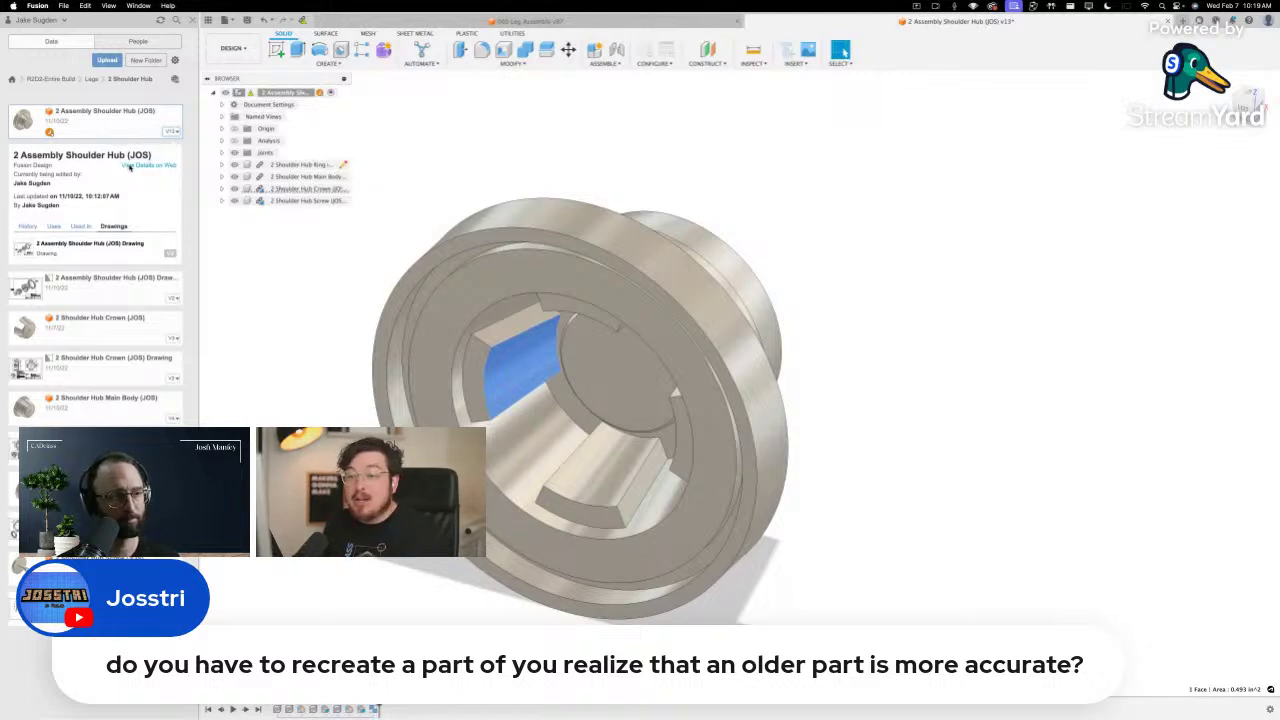
pyautogui.click(176, 133)
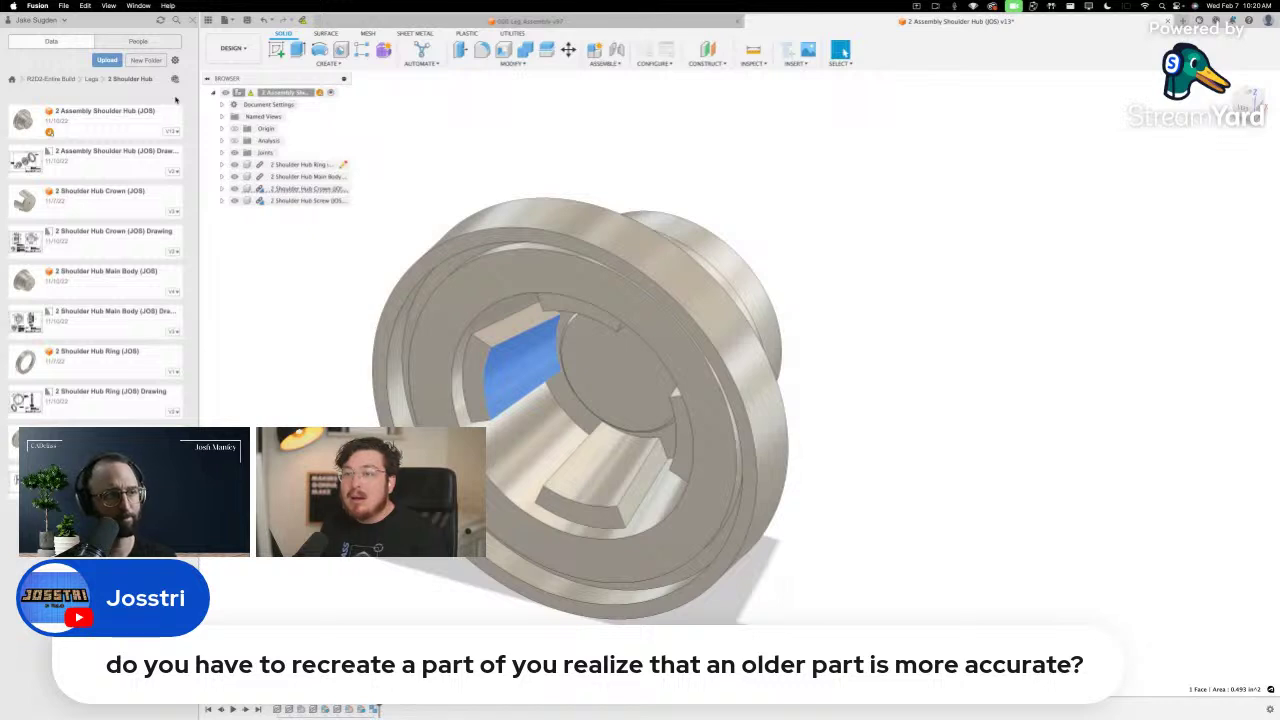
# Check the project's sorting, view and offline cache options and the online working status, and clear the face selection
pyautogui.click(175, 60)
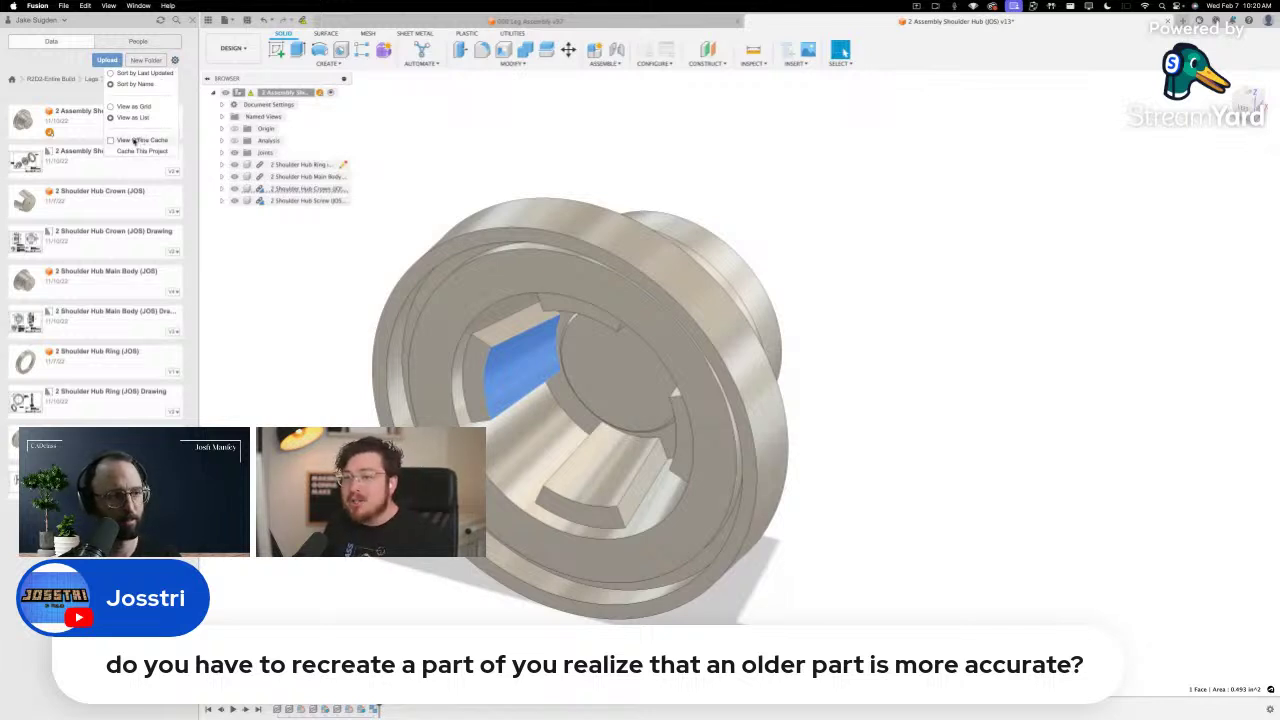
pyautogui.click(194, 62)
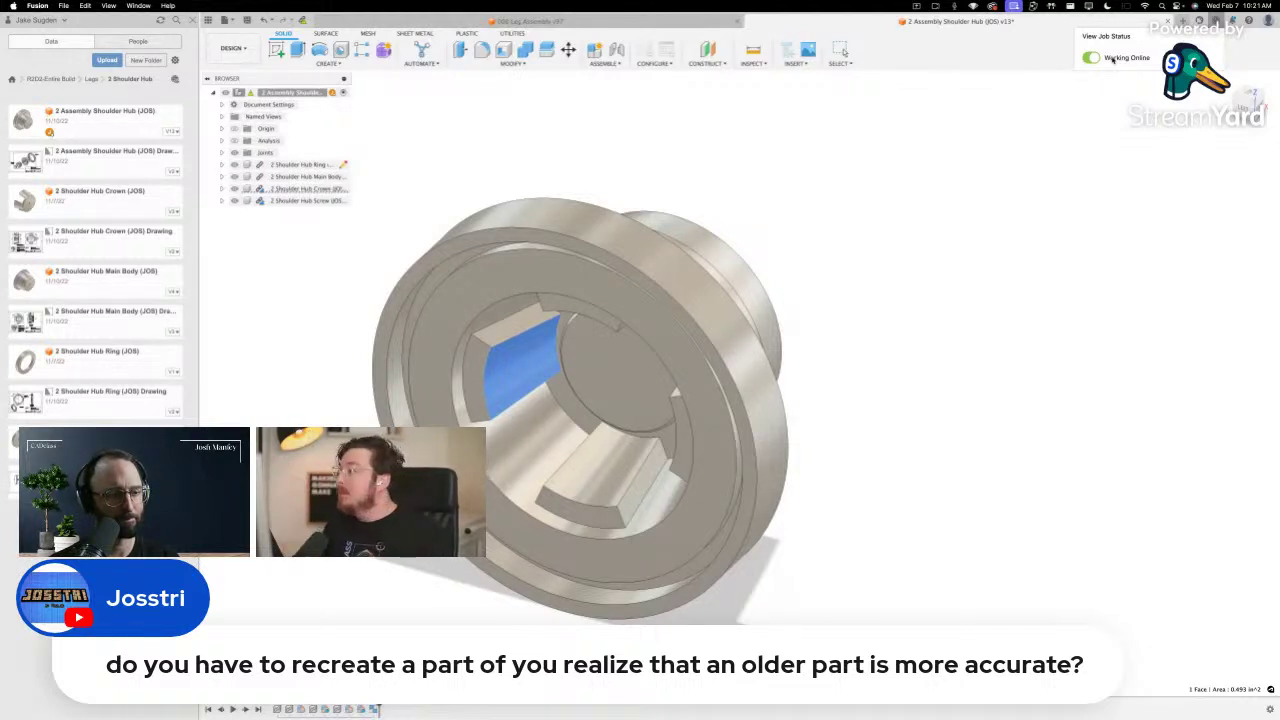
pyautogui.click(1138, 94)
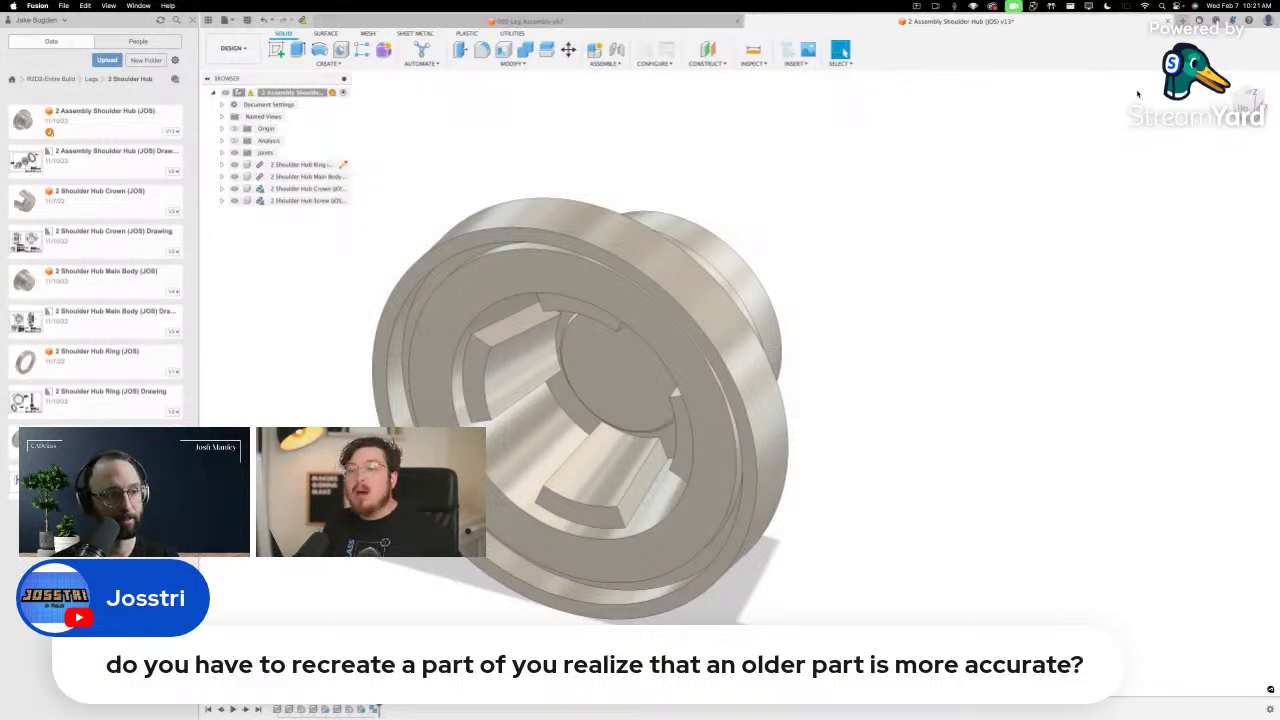
# Reopen version 2 of the 2 Shoulder Hub Crown (JOS) from its history, close it, and collapse the crown's version details
pyautogui.click(175, 213)
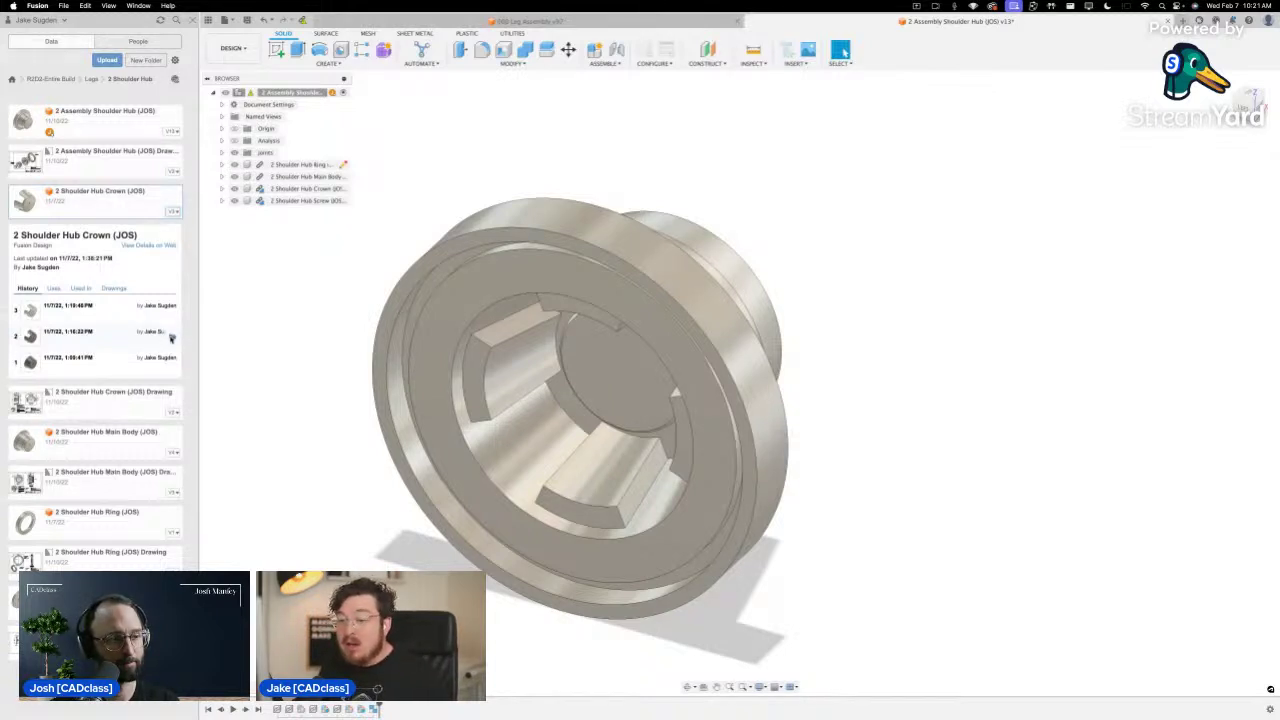
pyautogui.click(174, 339)
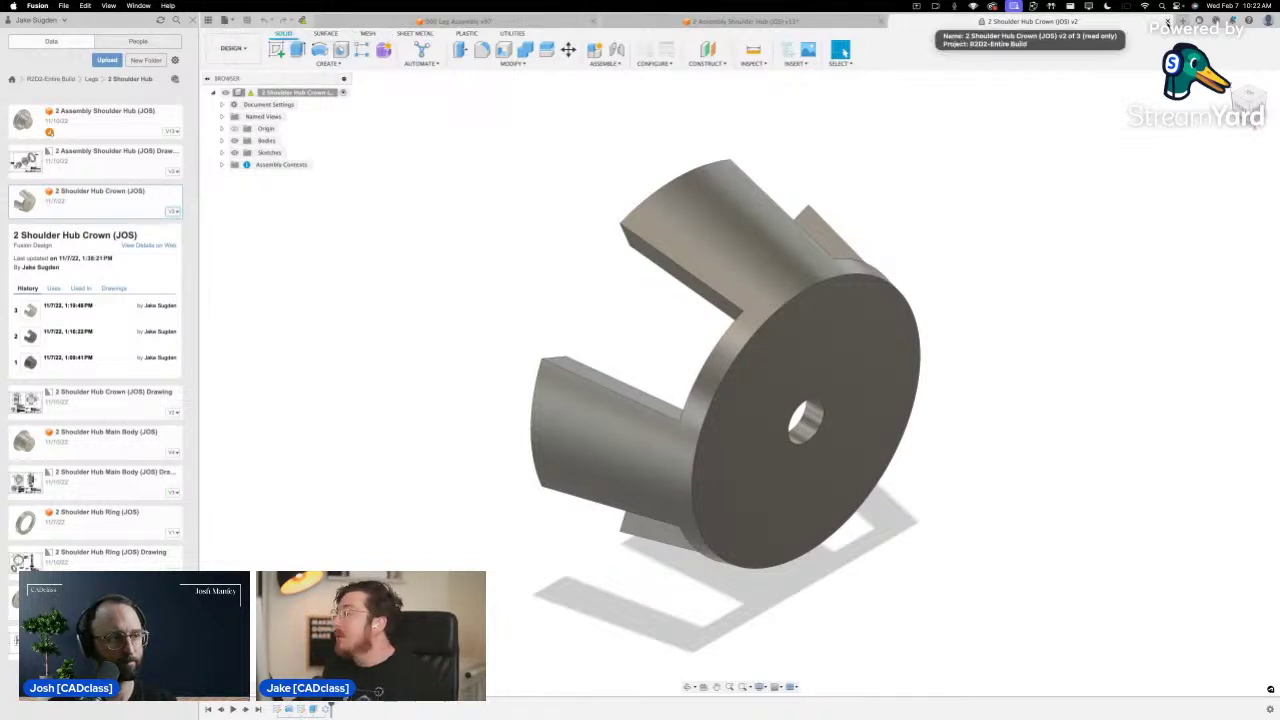
pyautogui.click(1167, 21)
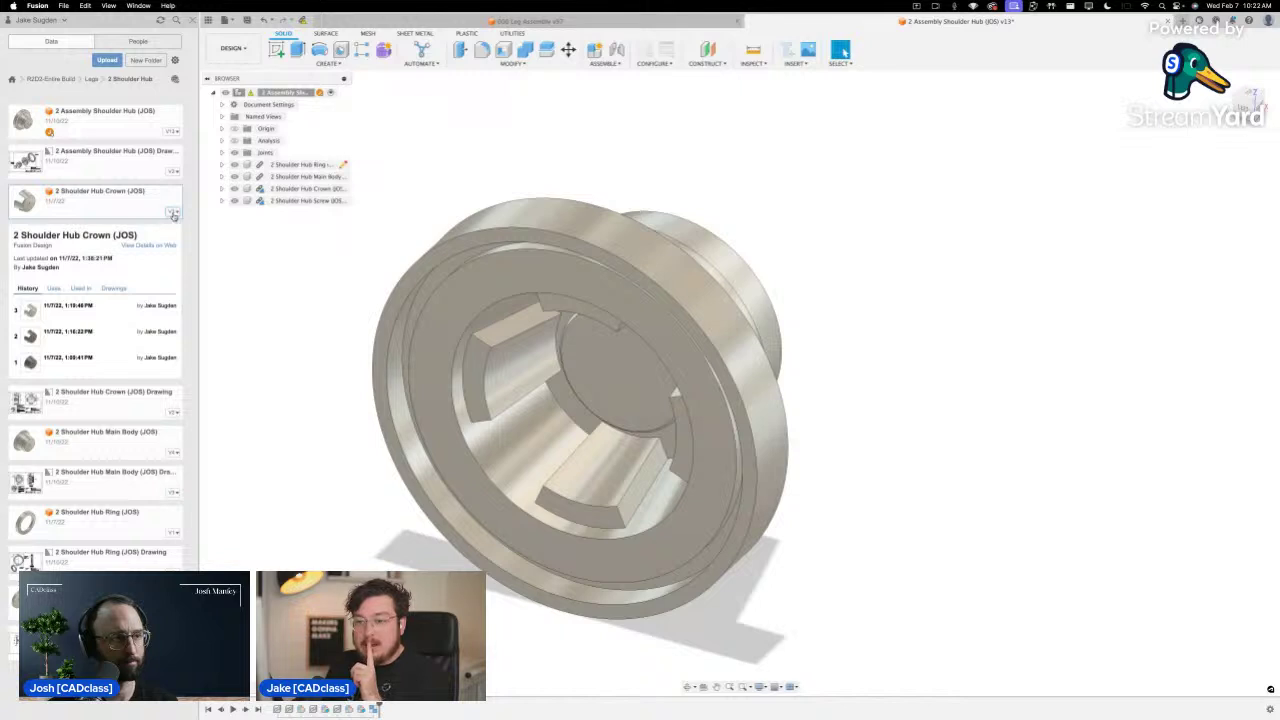
pyautogui.click(173, 214)
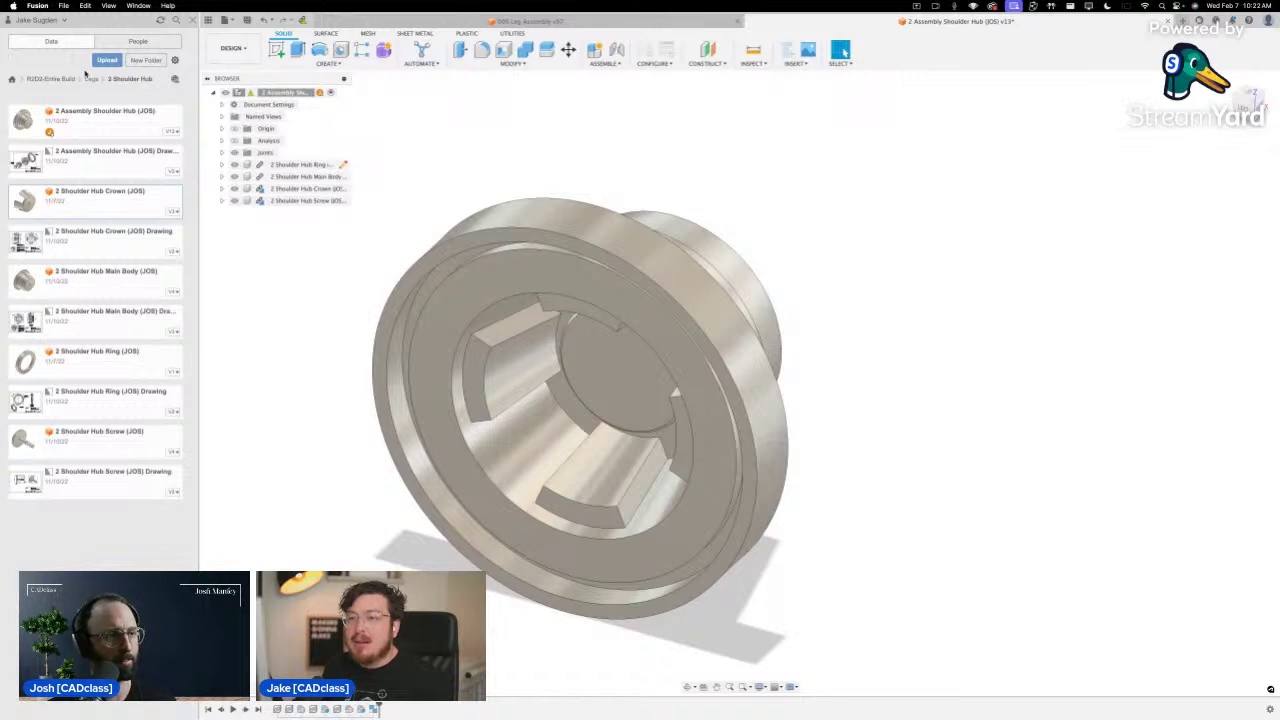
# Open the Surfboard design from the 1-Single Part folder of the CAD 12 Week Program in the CADclass project
pyautogui.click(11, 80)
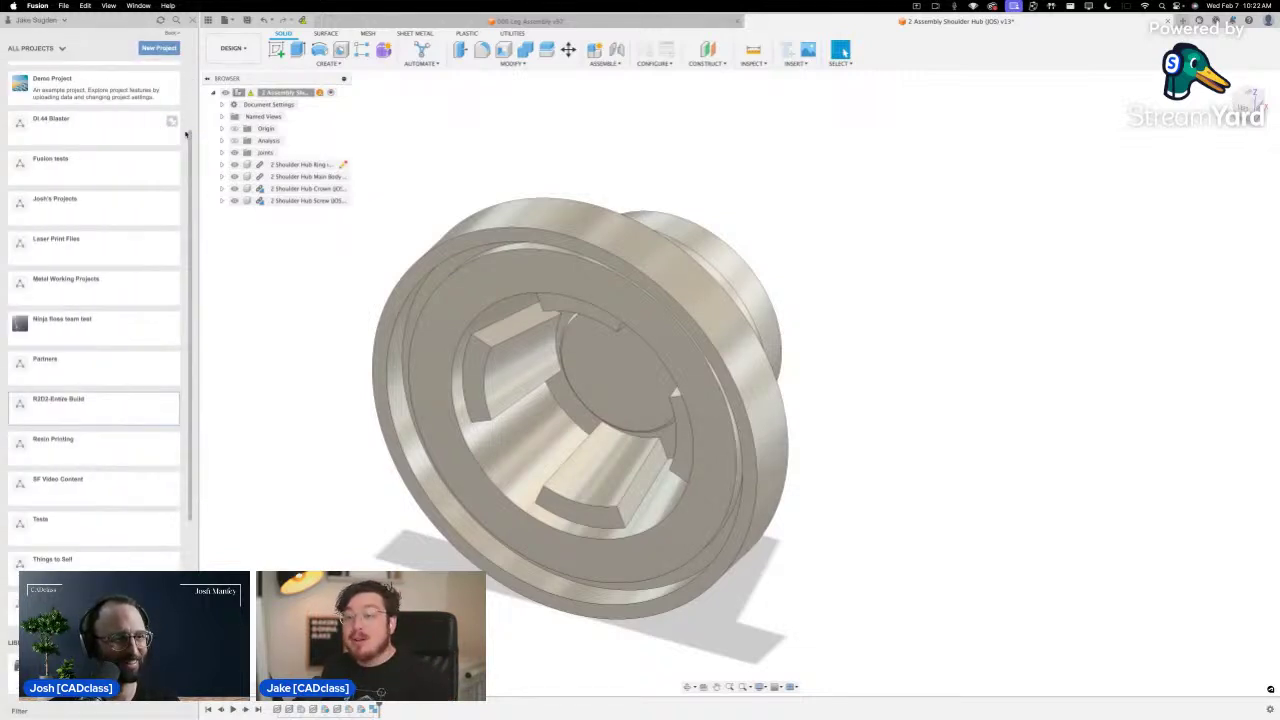
pyautogui.scroll(3, 191, 123)
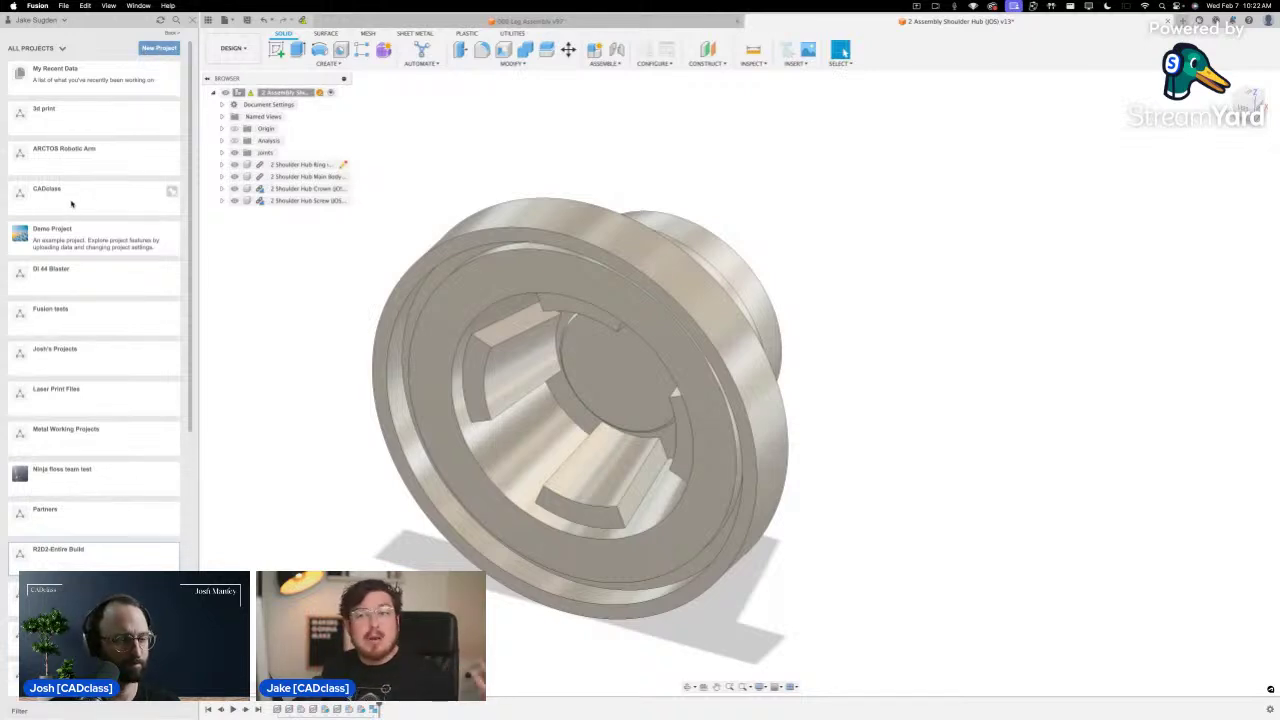
pyautogui.click(71, 204)
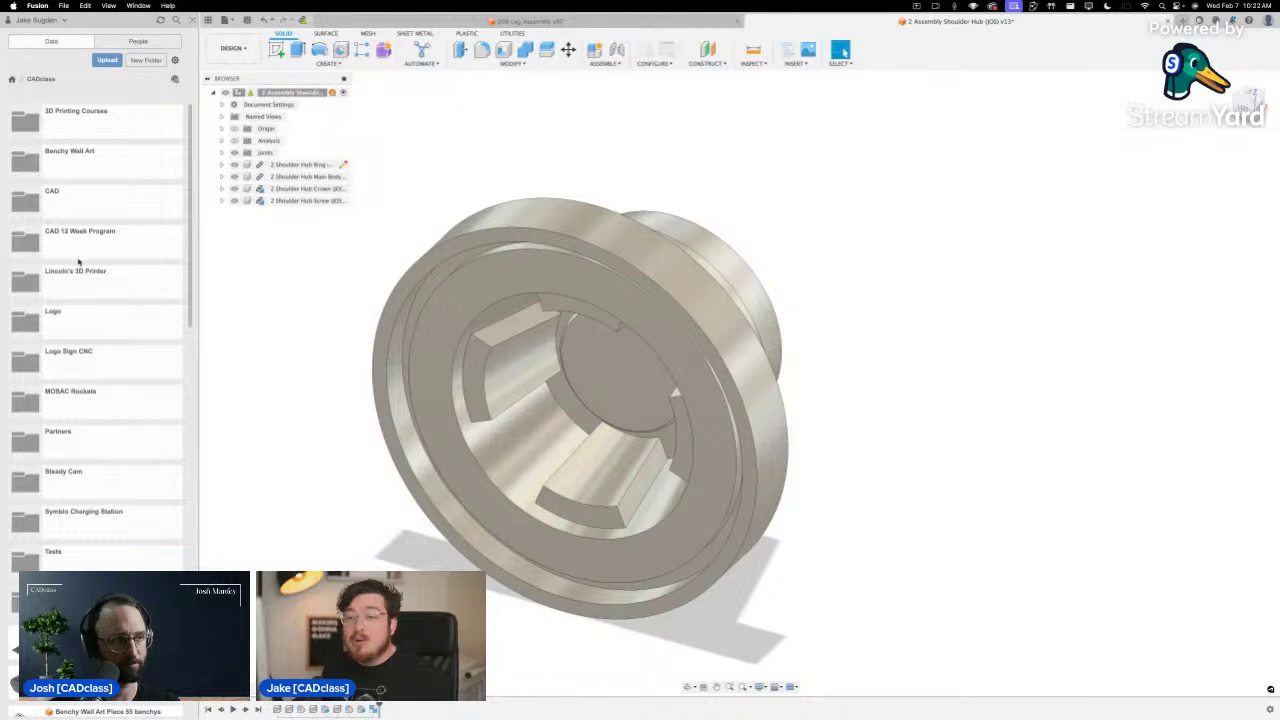
pyautogui.click(86, 250)
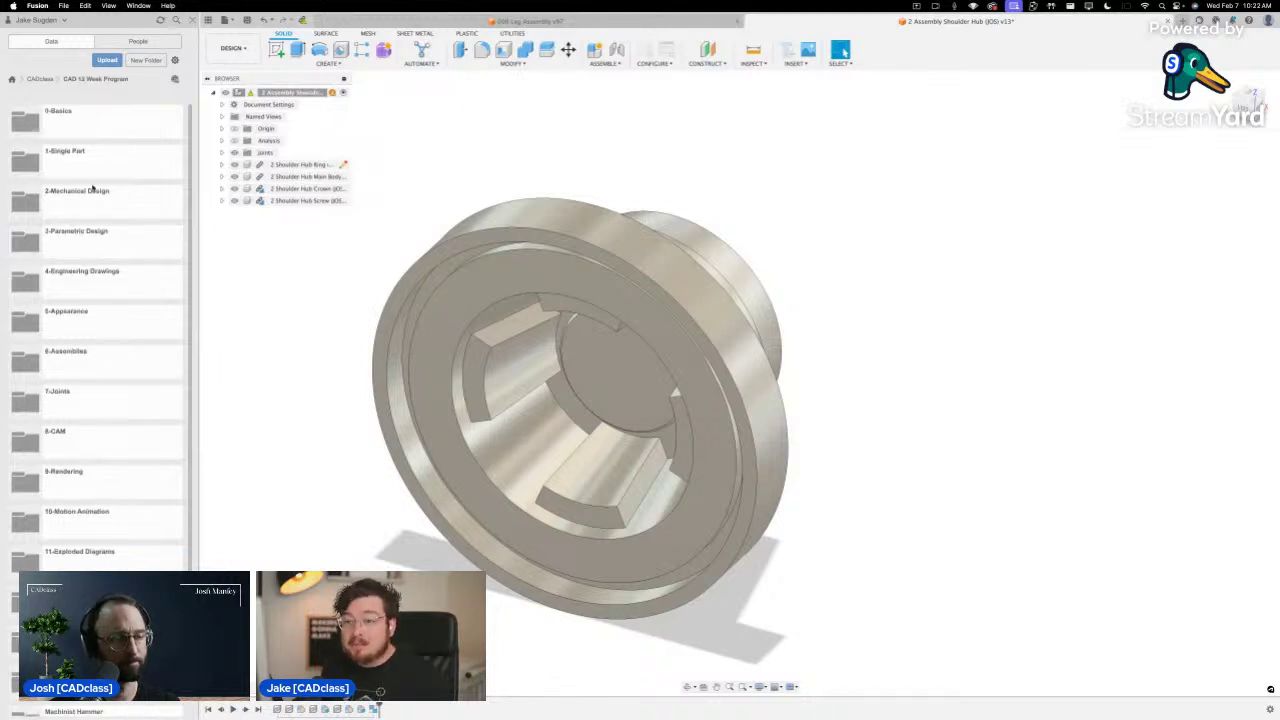
pyautogui.click(68, 168)
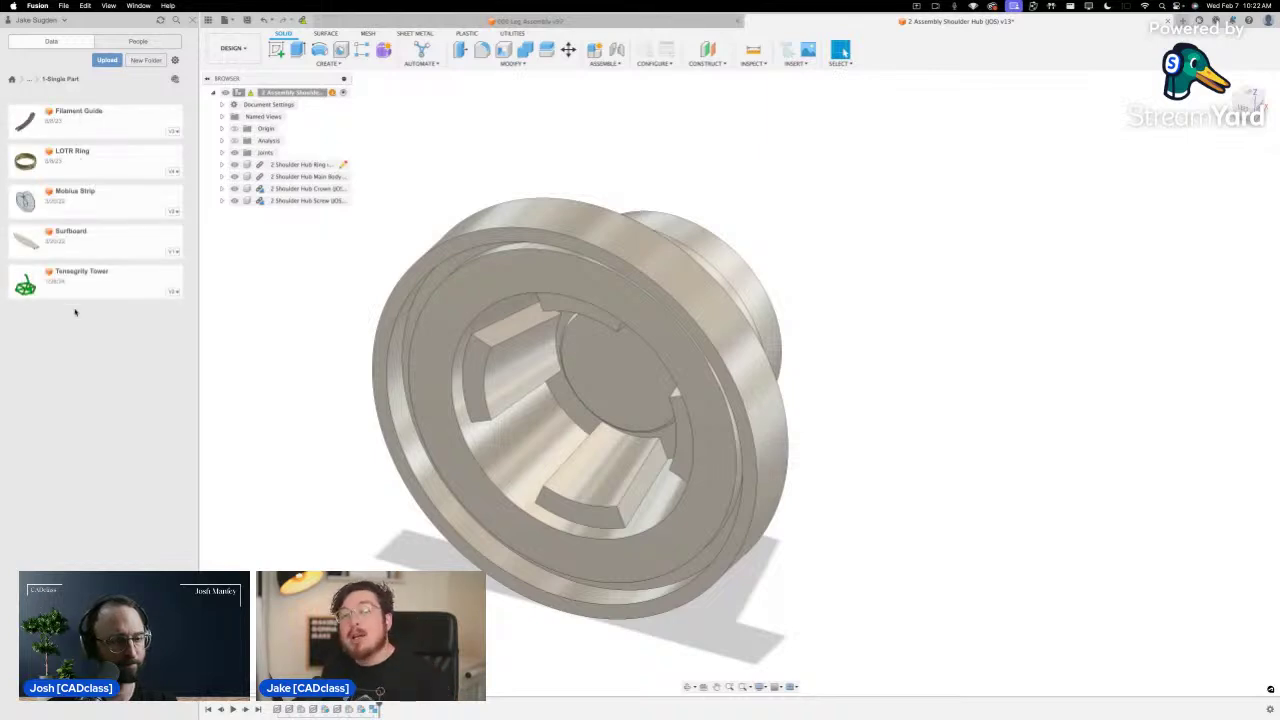
pyautogui.doubleClick(110, 242)
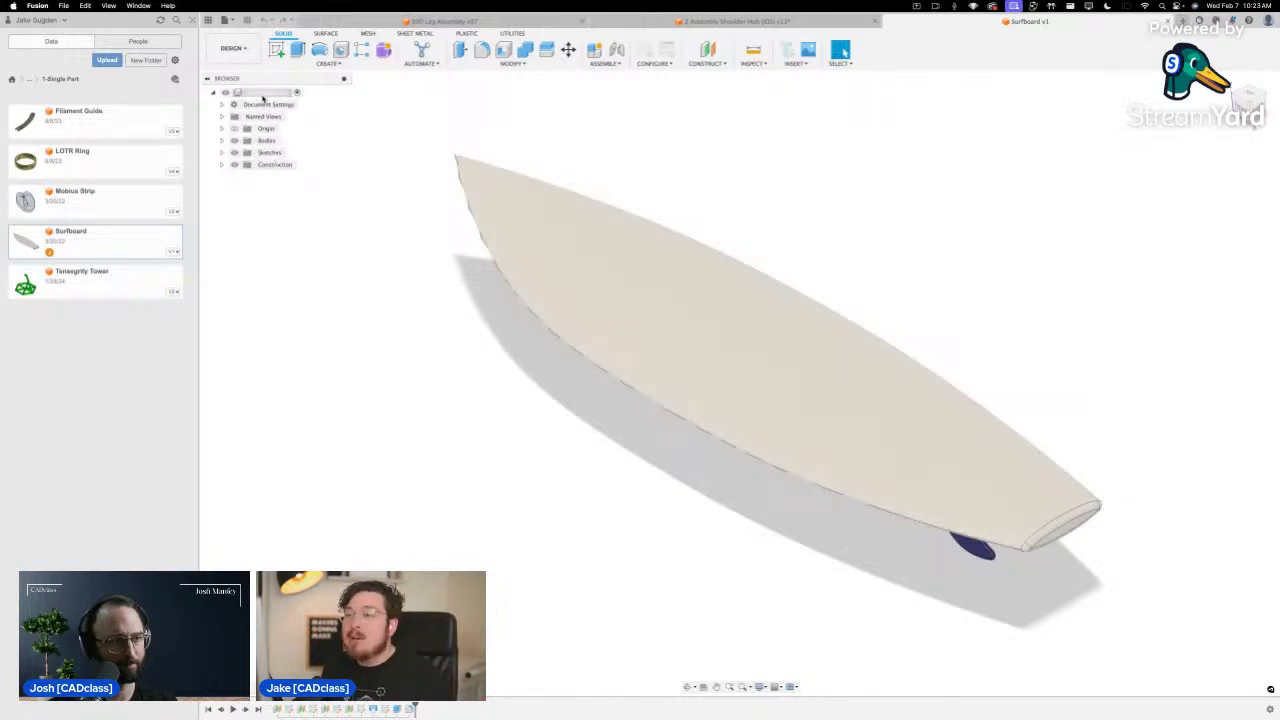
# Expand the surfboard's Construction folder, make Plane1 through Plane4 visible, and pick the plane near the board's nose before clearing the selection
pyautogui.click(262, 95)
pyautogui.click(222, 164)
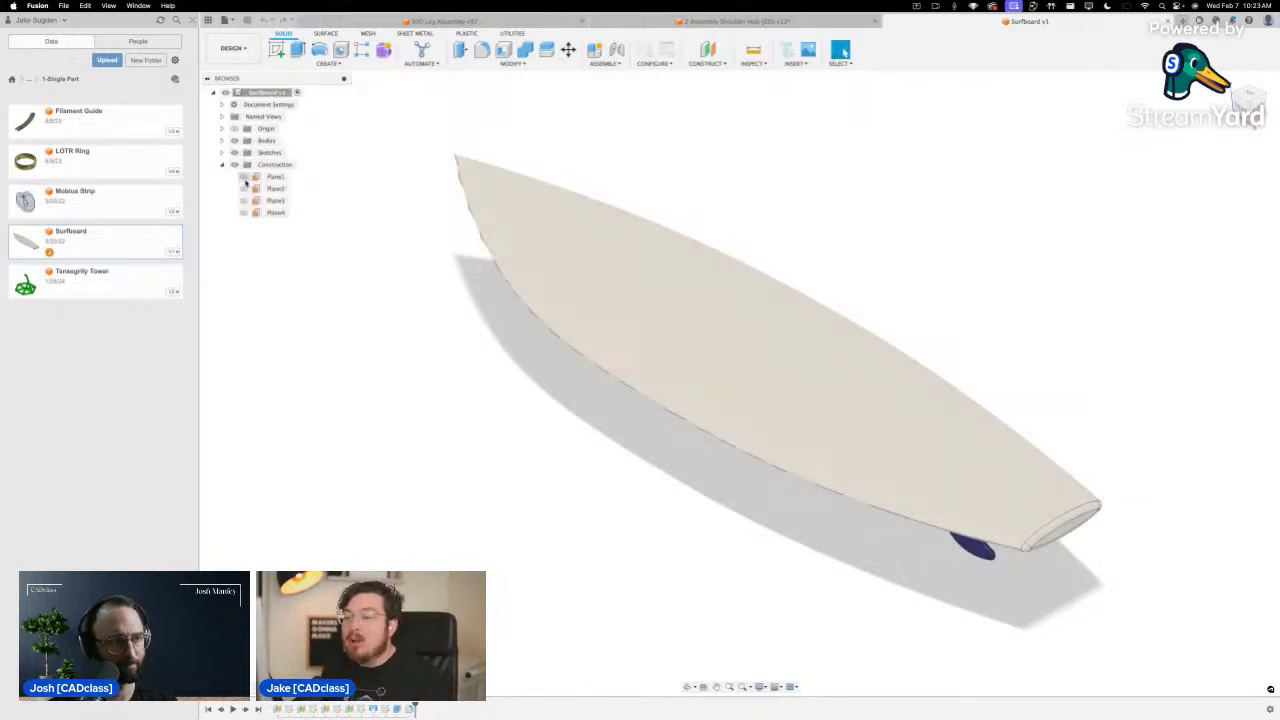
pyautogui.click(243, 177)
pyautogui.click(243, 189)
pyautogui.click(243, 201)
pyautogui.click(243, 213)
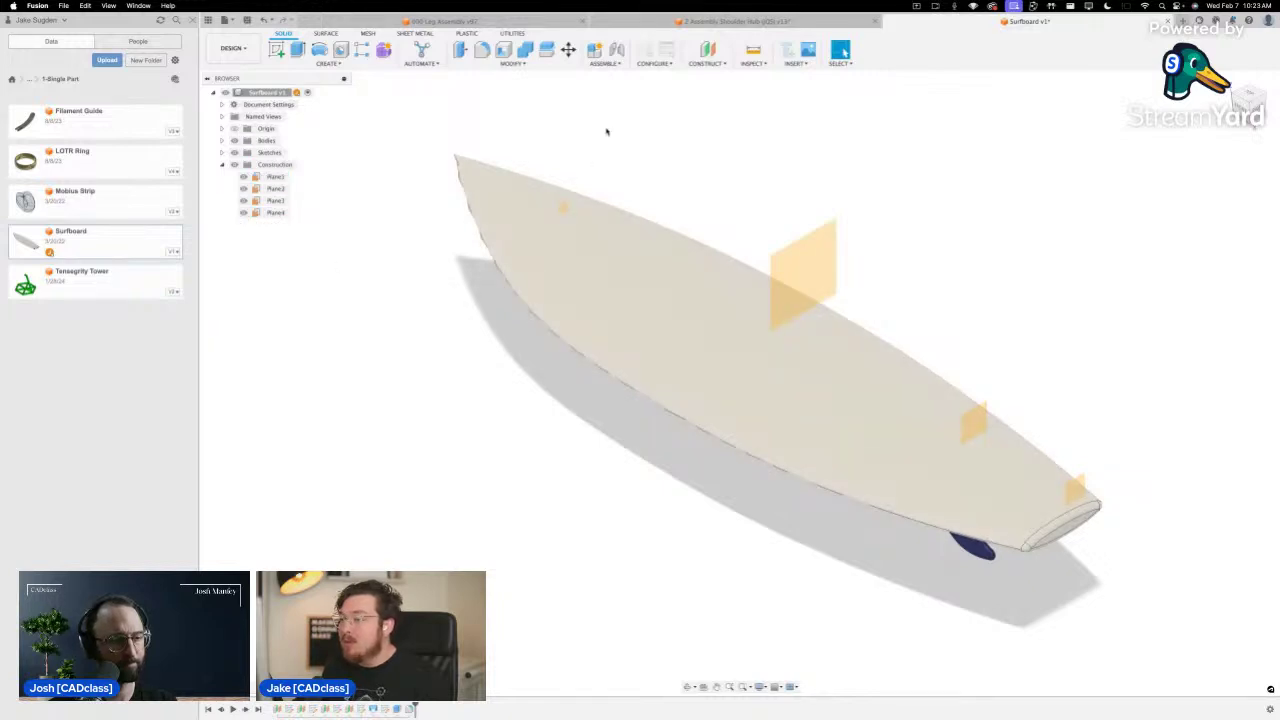
pyautogui.click(565, 204)
pyautogui.click(343, 357)
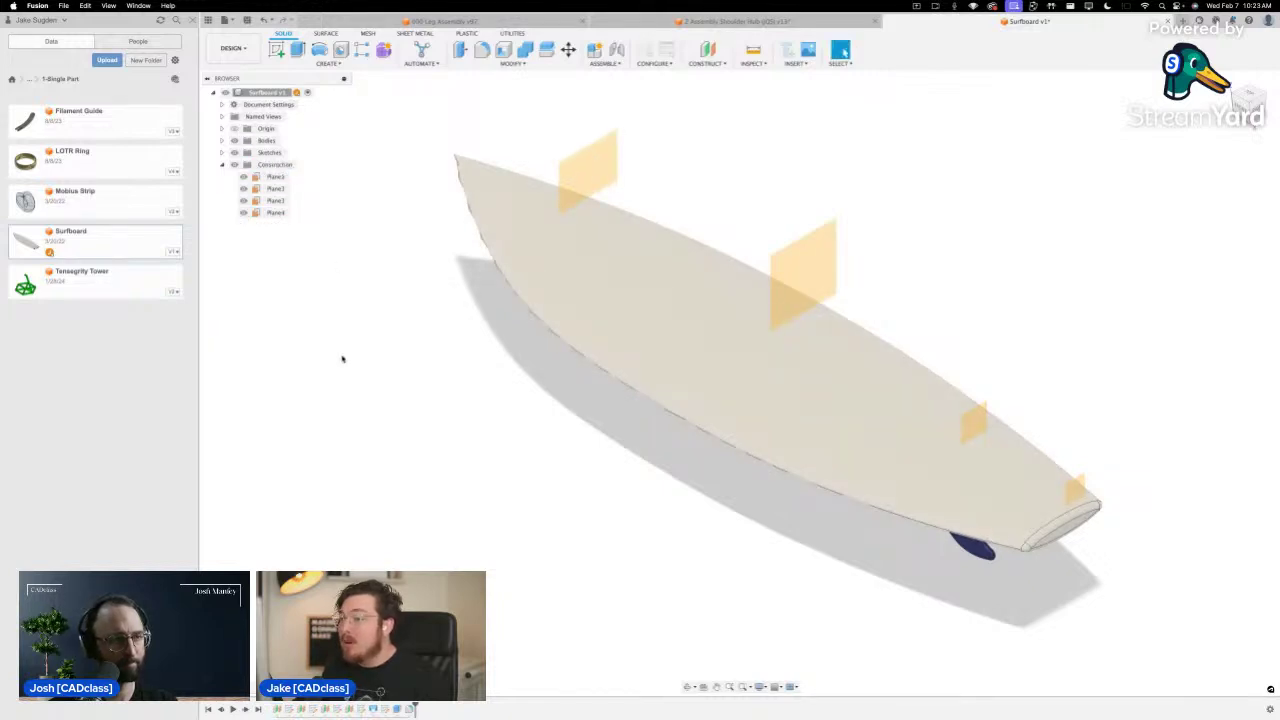
# Expand the surfboard's Sketches folder and make Sketch2 through Sketch5 visible
pyautogui.click(265, 165)
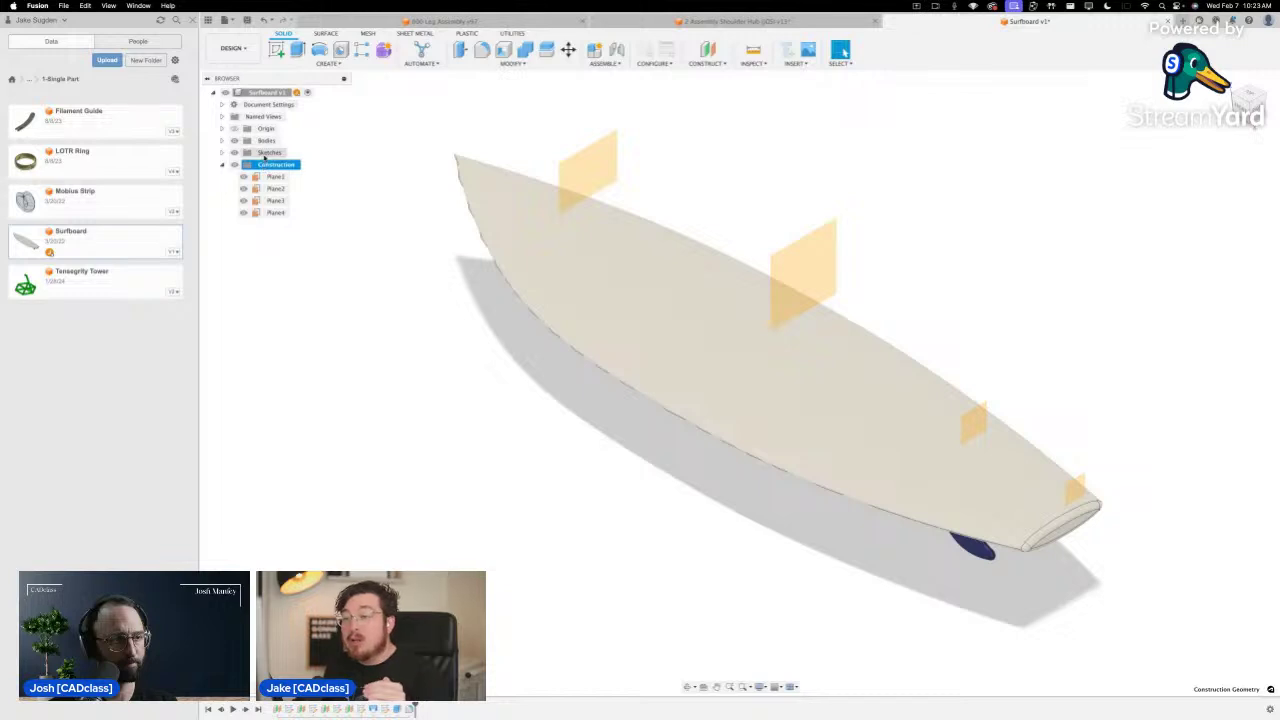
pyautogui.click(260, 153)
pyautogui.click(222, 152)
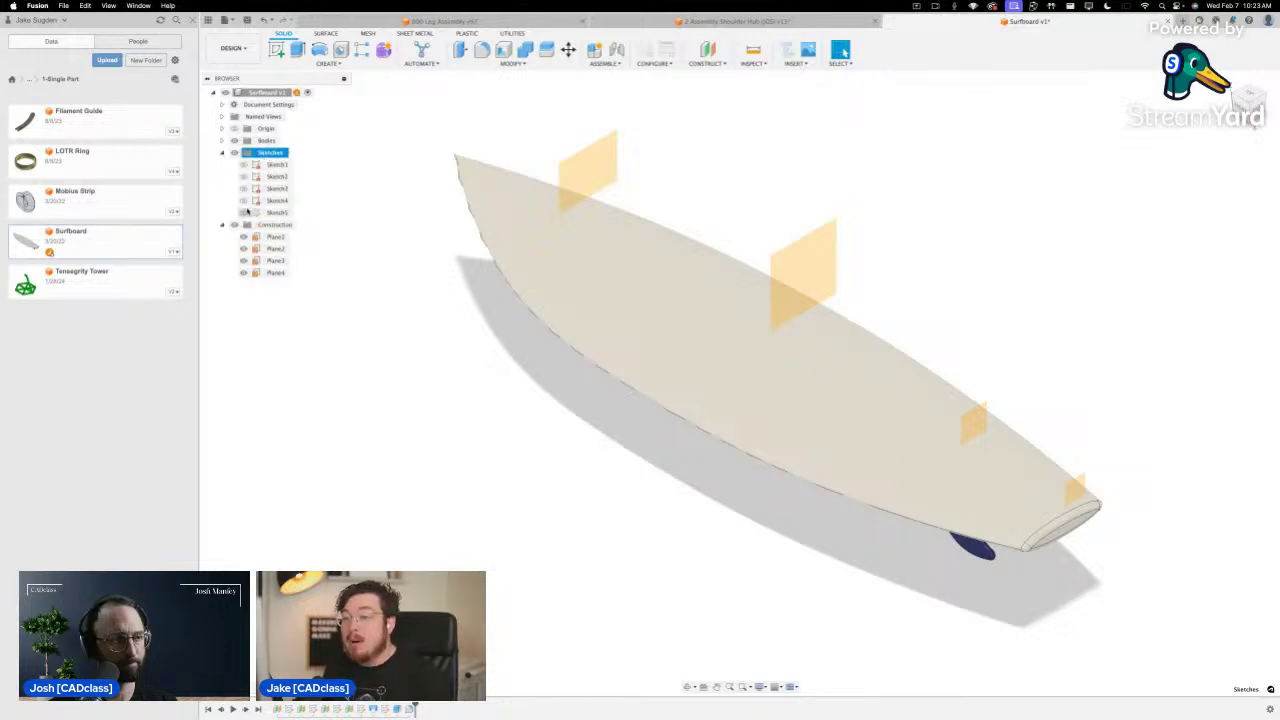
pyautogui.click(244, 200)
pyautogui.click(244, 188)
pyautogui.click(244, 176)
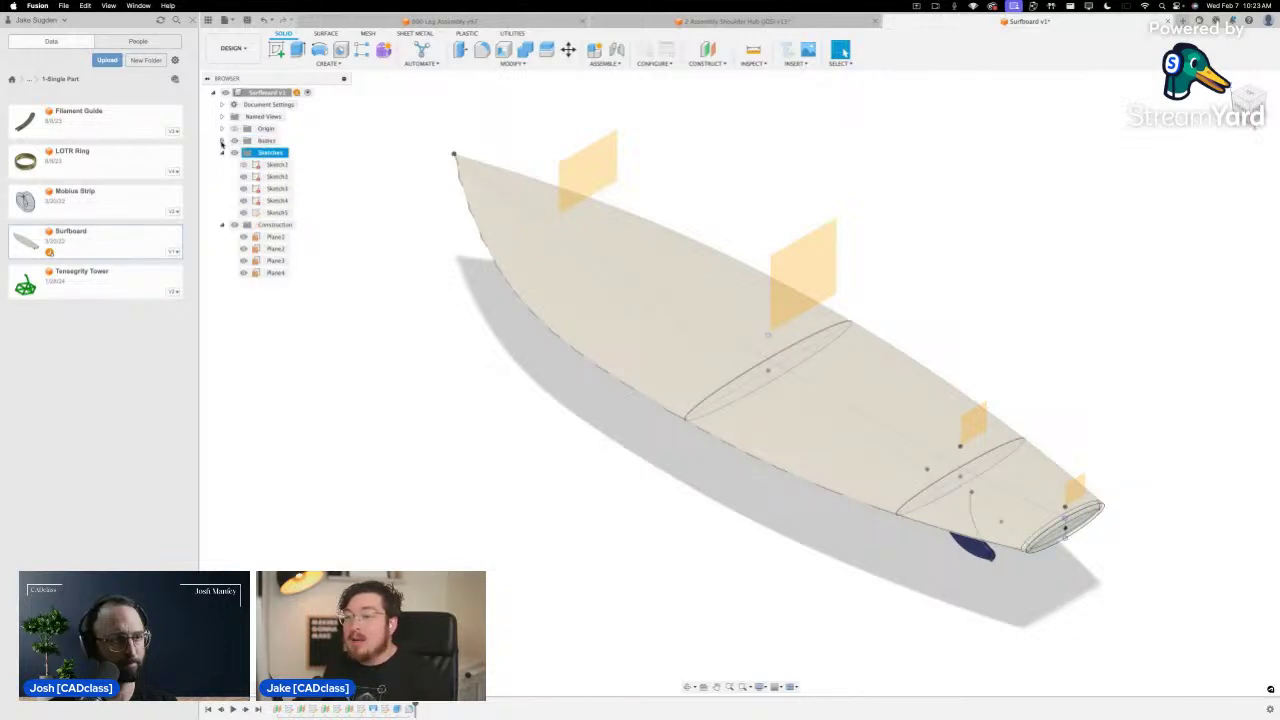
# Expand the surfboard's Bodies folder, select Body1 to highlight it in the model, and clear the selection
pyautogui.click(222, 140)
pyautogui.click(276, 152)
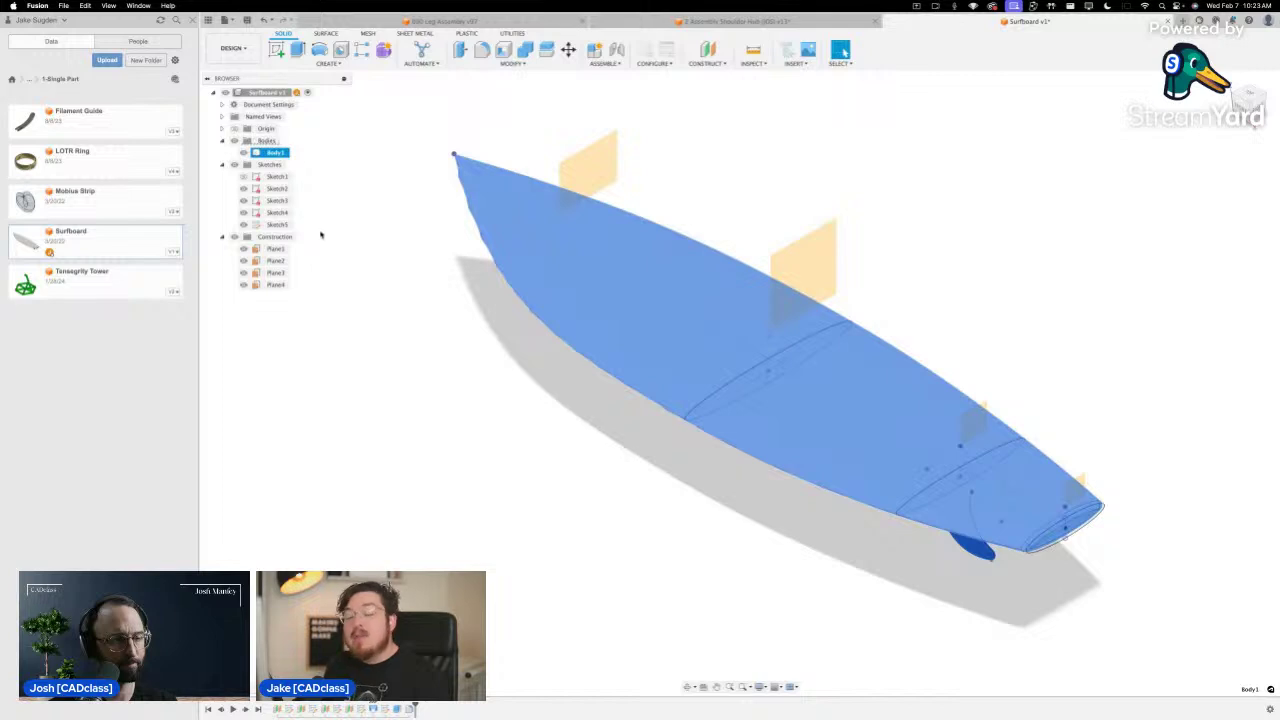
pyautogui.click(364, 260)
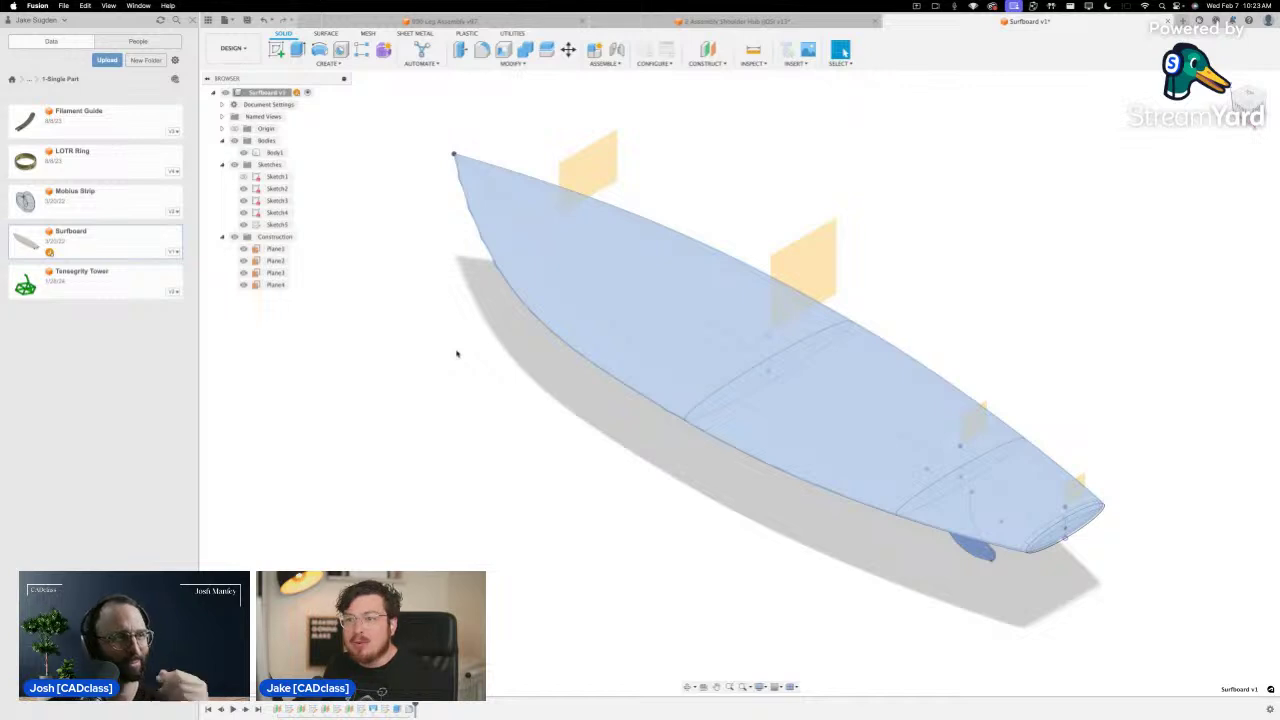
# Return to the 000 Leg Assembly design, hide the project data and examine the leg up close from several angles
pyautogui.moveTo(440, 716)
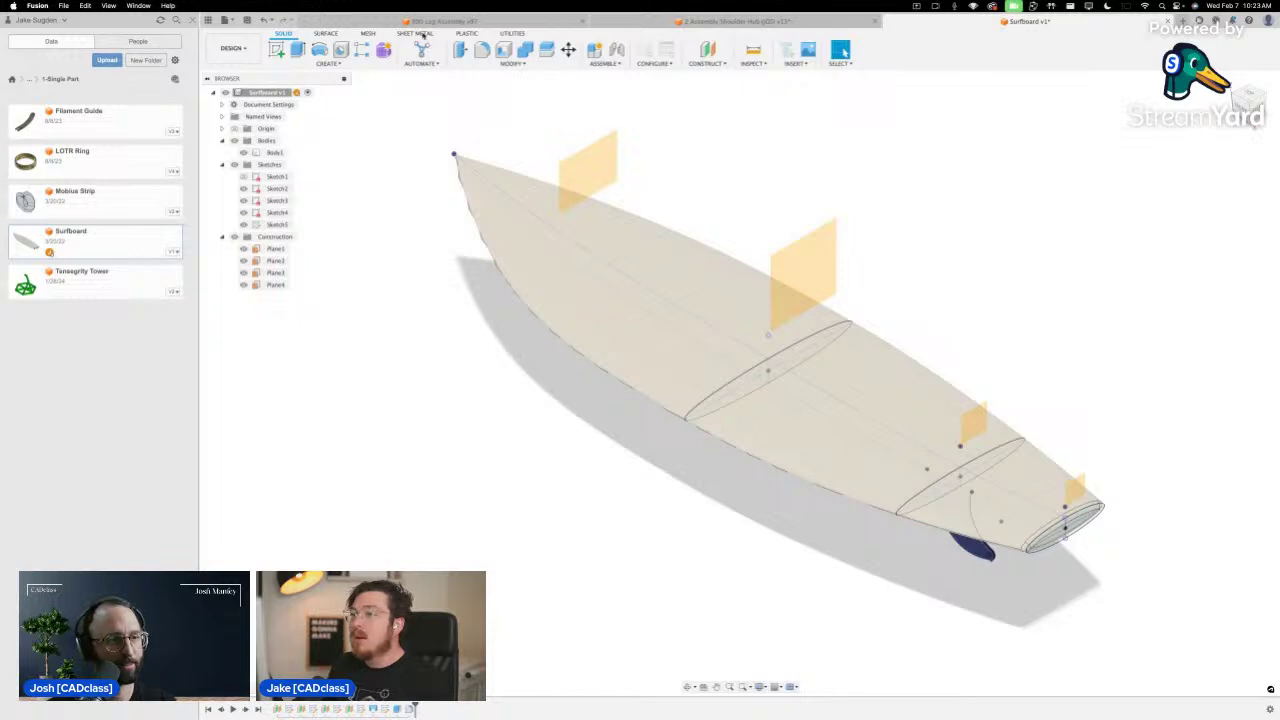
pyautogui.click(445, 21)
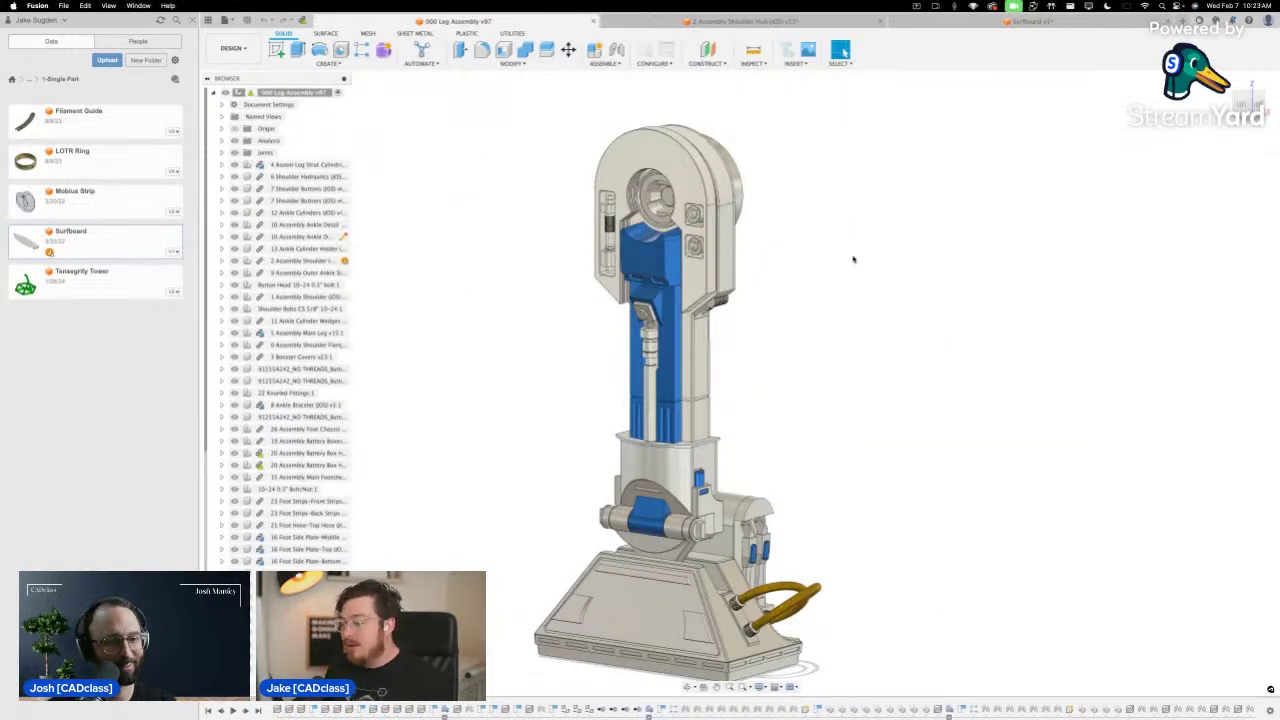
pyautogui.keyDown('shift'); pyautogui.moveTo(820, 291); pyautogui.dragTo(902, 408, button='middle'); pyautogui.keyUp('shift')
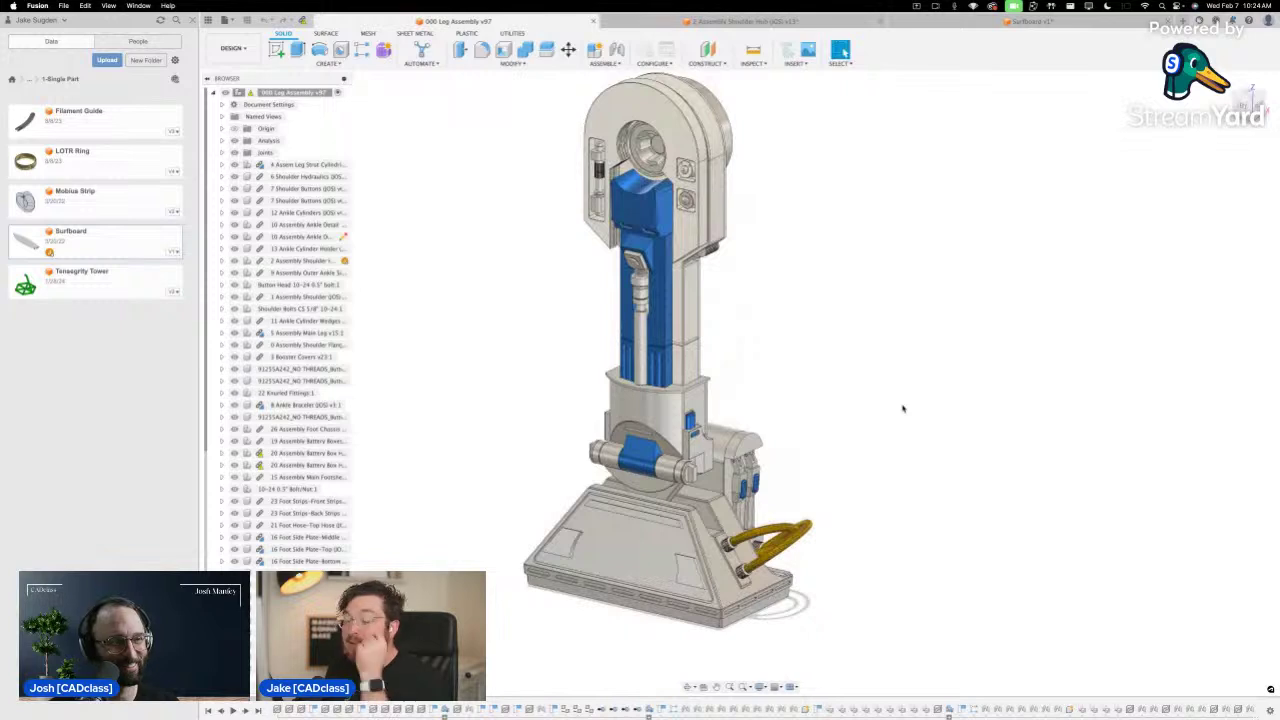
pyautogui.click(194, 20)
pyautogui.moveTo(726, 222); pyautogui.dragTo(842, 260, button='middle')
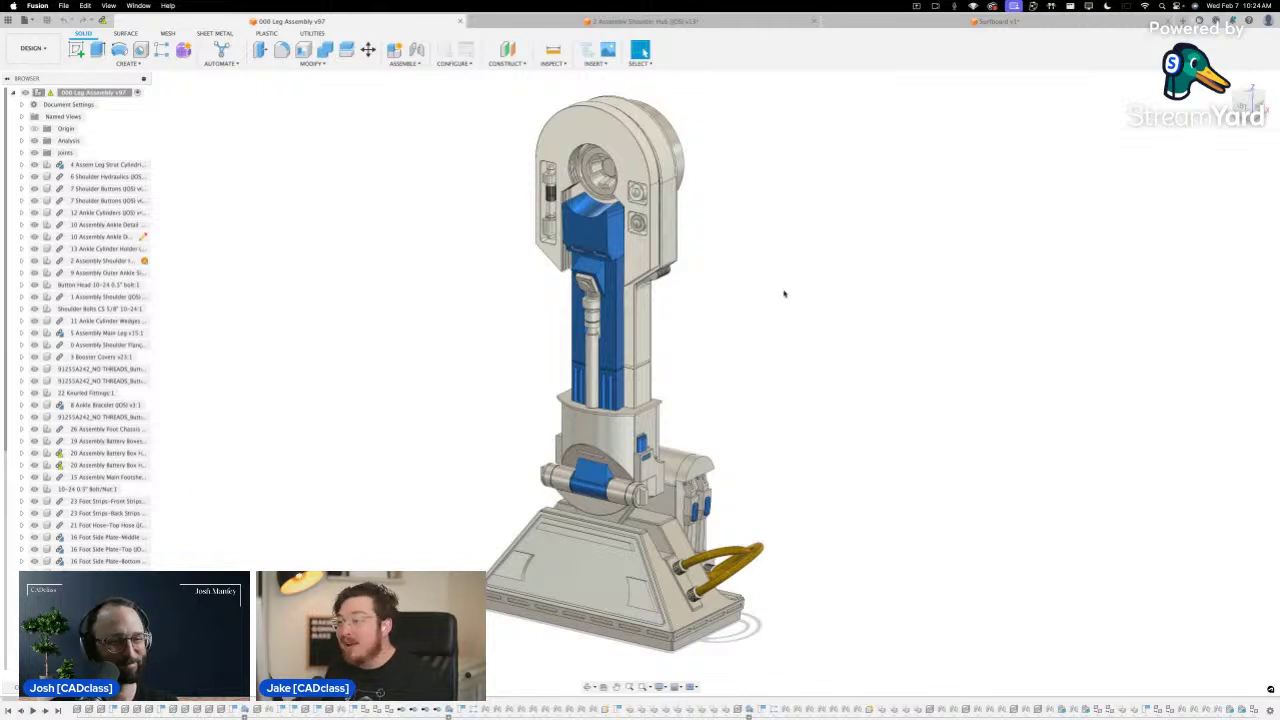
pyautogui.moveTo(776, 314); pyautogui.dragTo(719, 326, button='middle')
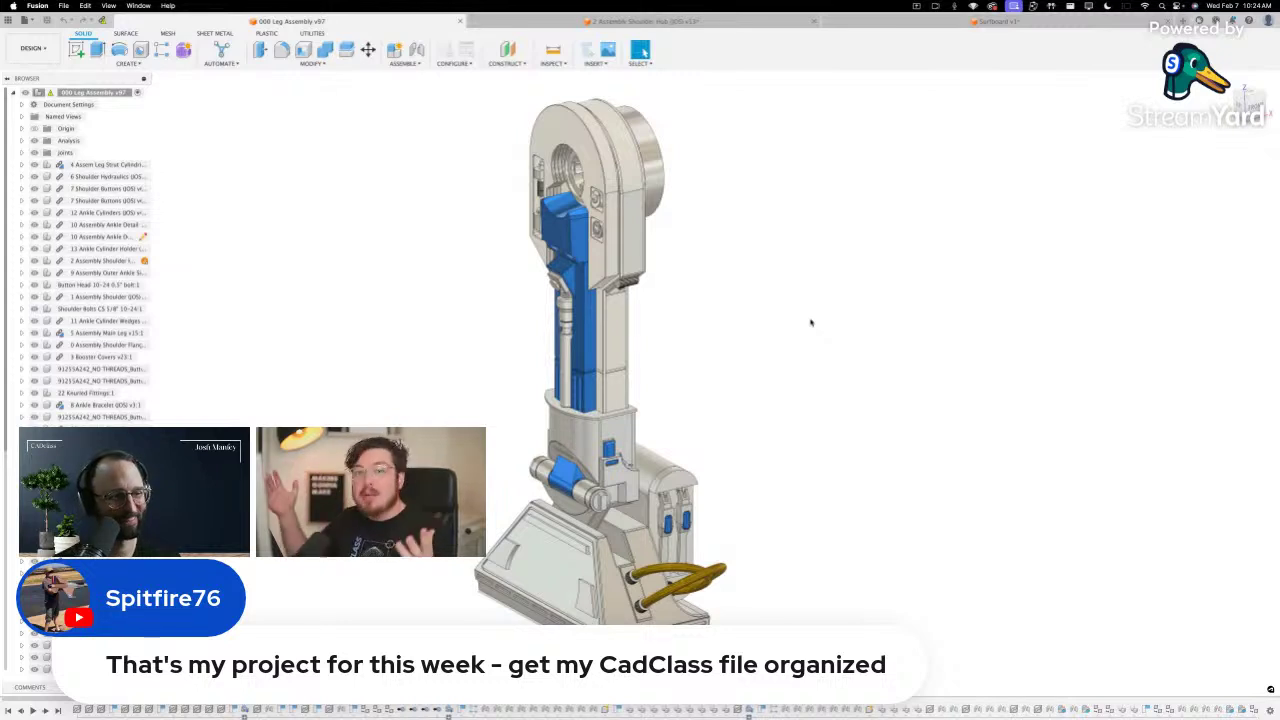
pyautogui.scroll(5, 703, 326)
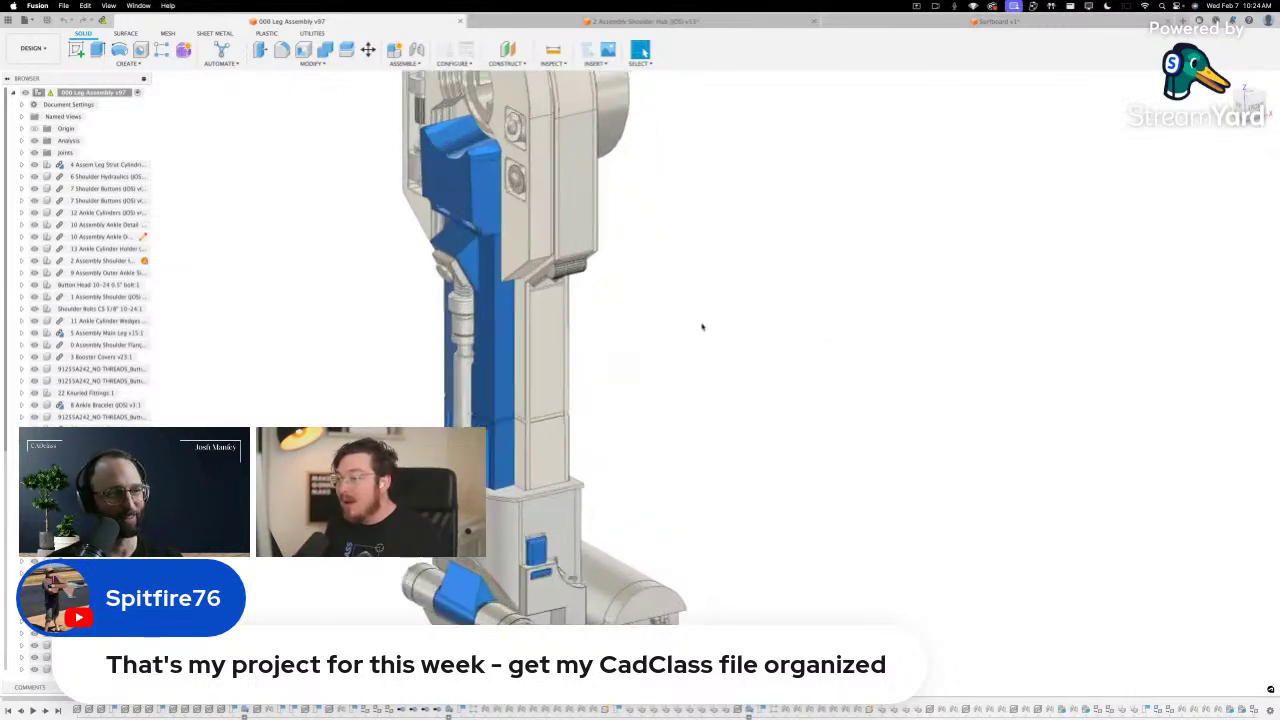
pyautogui.keyDown('shift'); pyautogui.moveTo(703, 326); pyautogui.dragTo(746, 351, button='middle'); pyautogui.keyUp('shift')
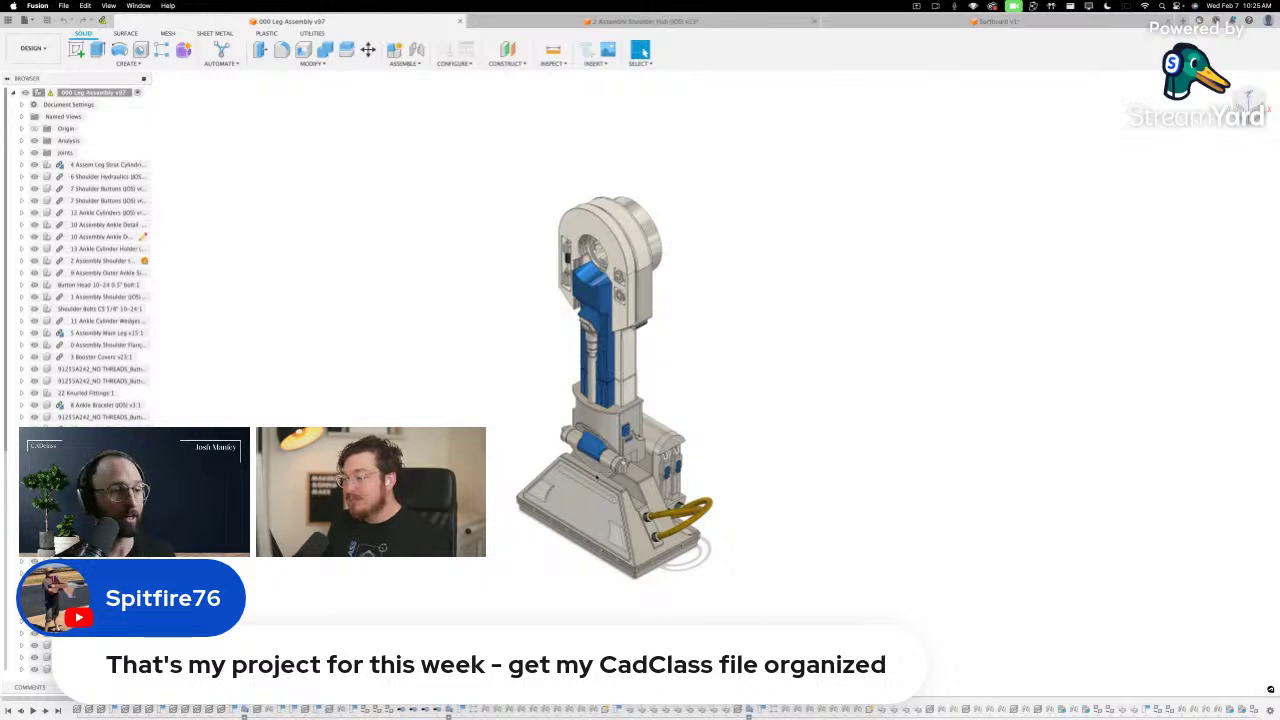
pyautogui.scroll(5, 605, 475)
pyautogui.keyDown('shift'); pyautogui.moveTo(843, 420); pyautogui.dragTo(818, 430, button='middle'); pyautogui.keyUp('shift')
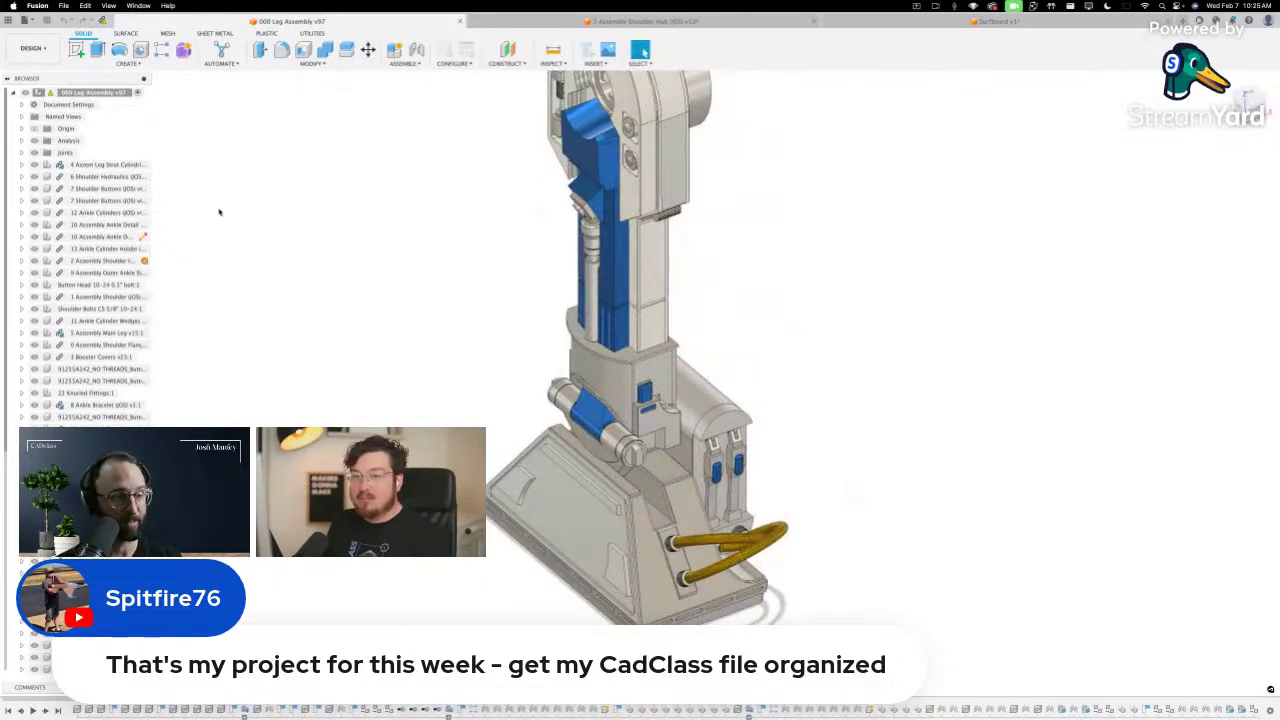
# Close the 2 Assembly Shoulder Hub (JOS) and Surfboard designs without saving their changes
pyautogui.click(713, 26)
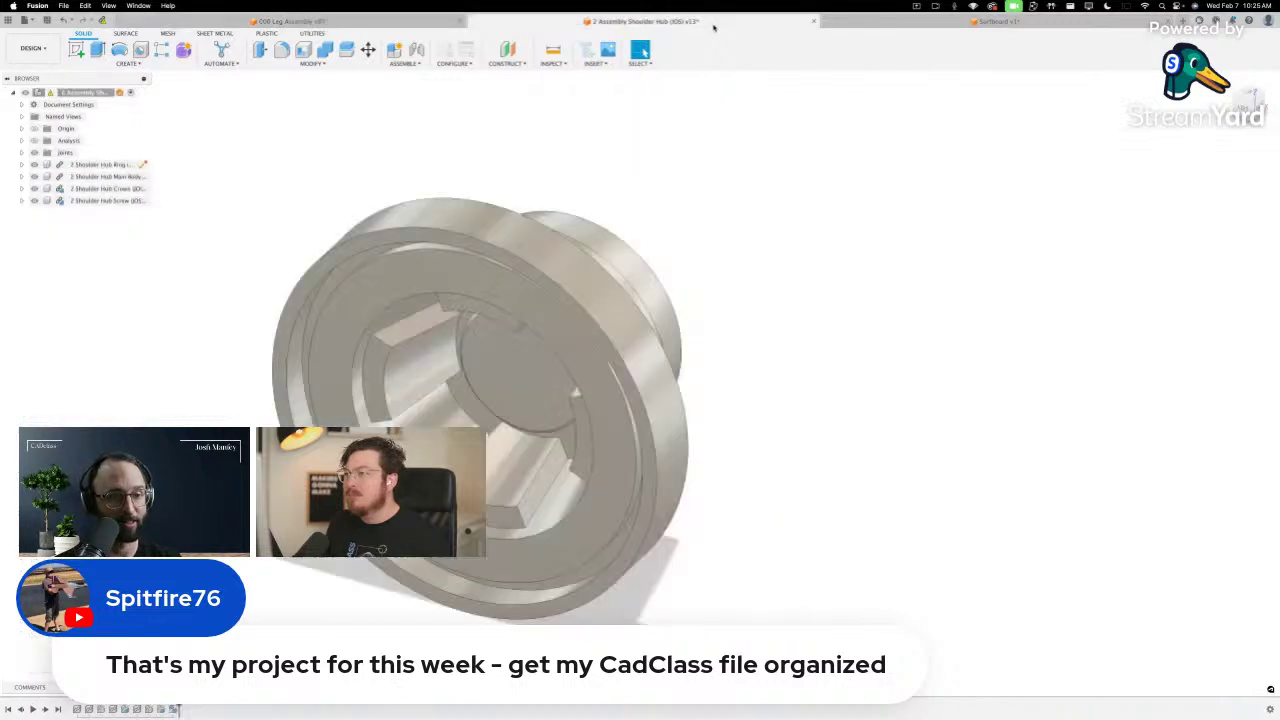
pyautogui.click(815, 21)
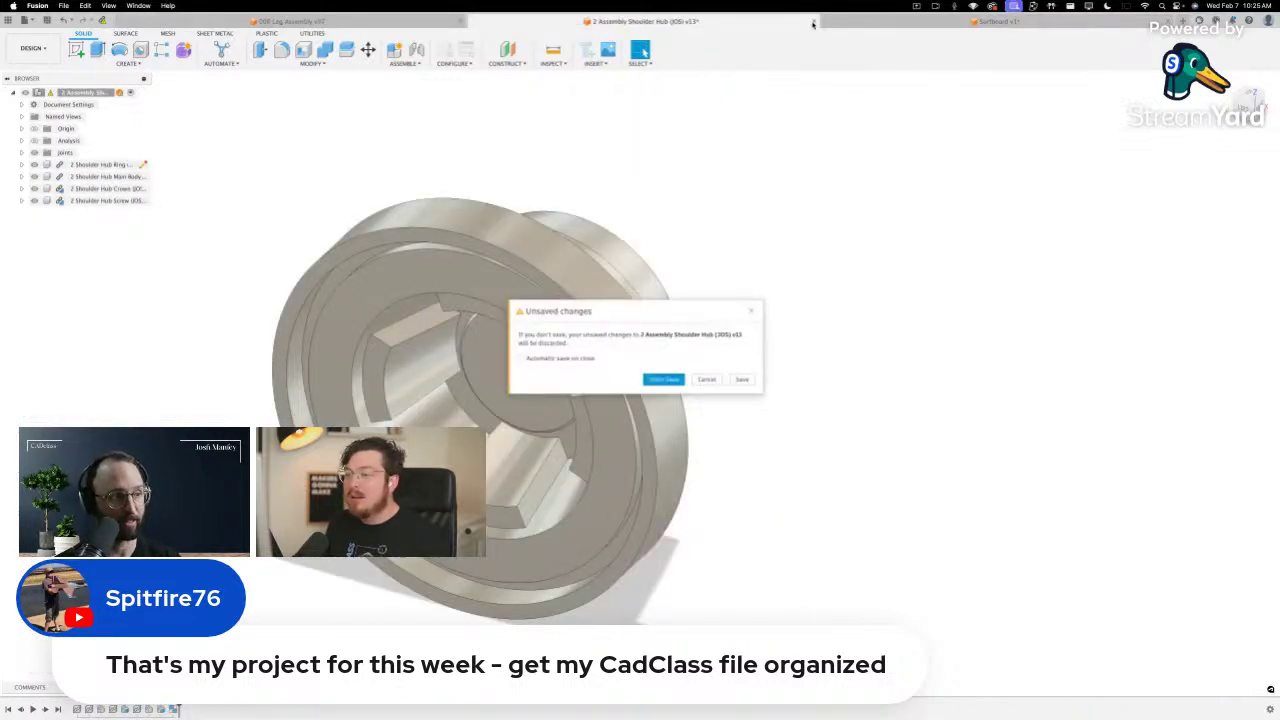
pyautogui.click(663, 378)
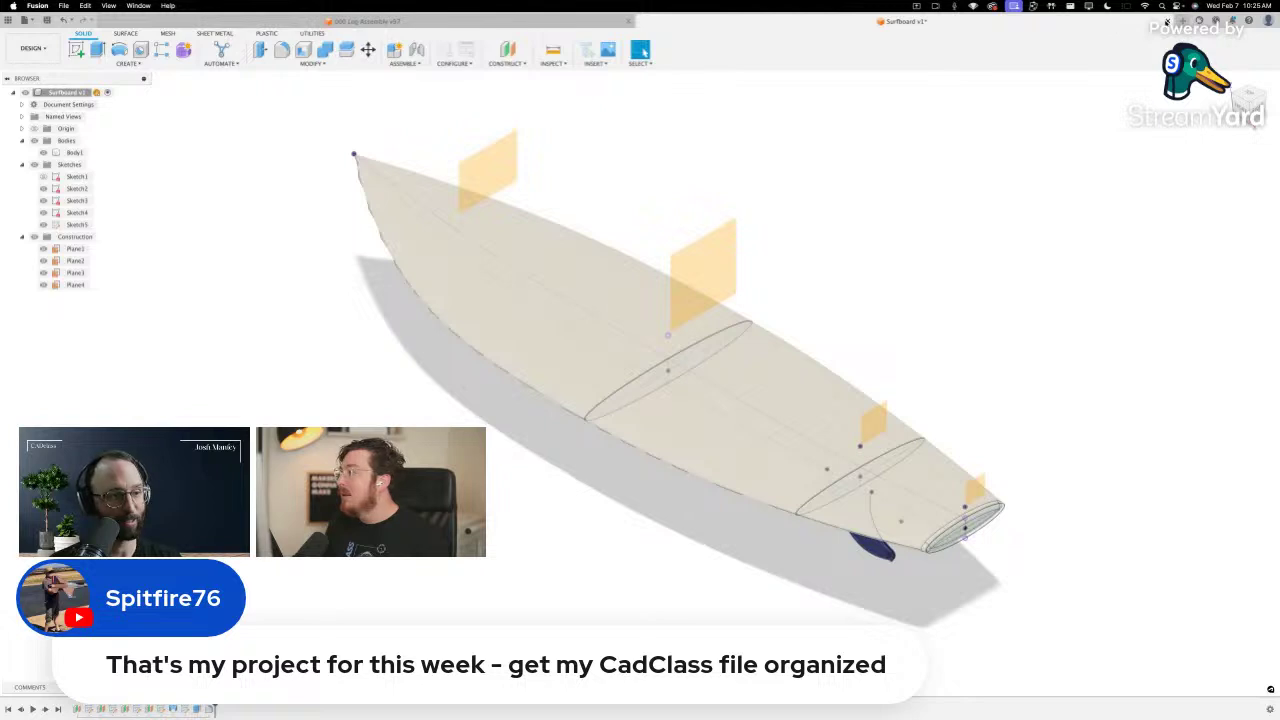
pyautogui.click(1166, 22)
pyautogui.click(663, 376)
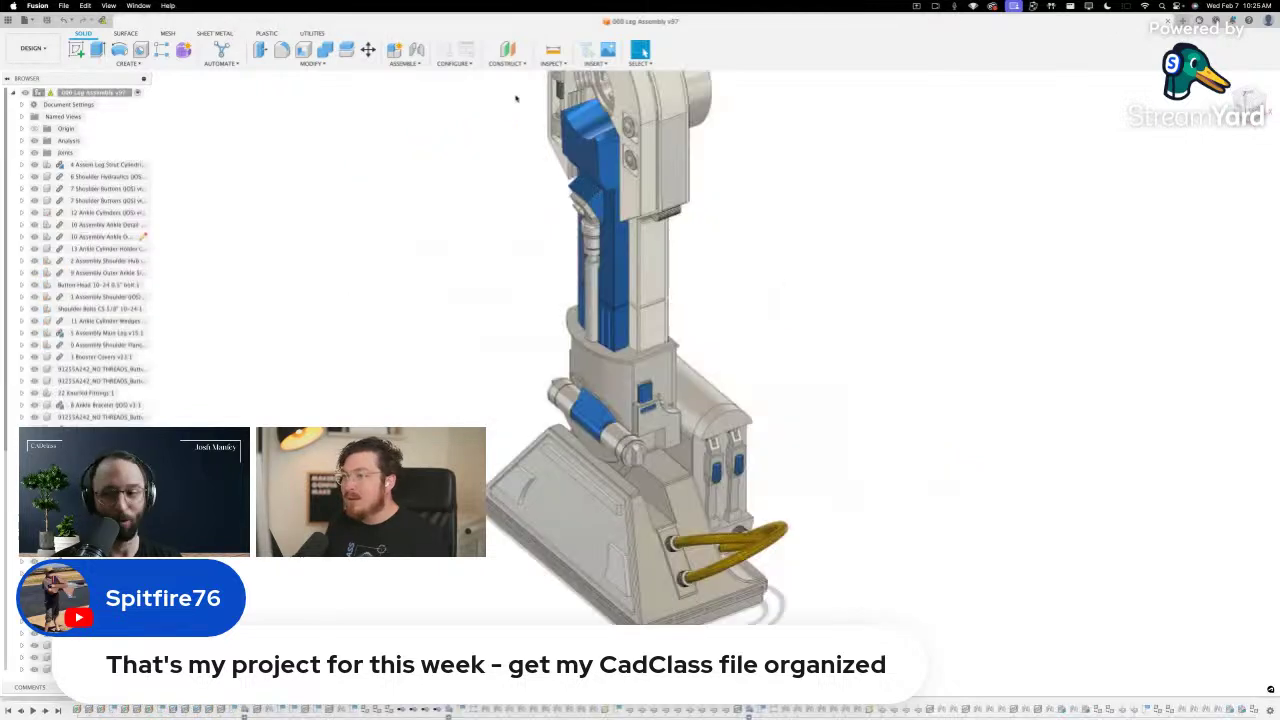
pyautogui.keyDown('shift'); pyautogui.moveTo(771, 359); pyautogui.dragTo(779, 360, button='middle'); pyautogui.keyUp('shift')
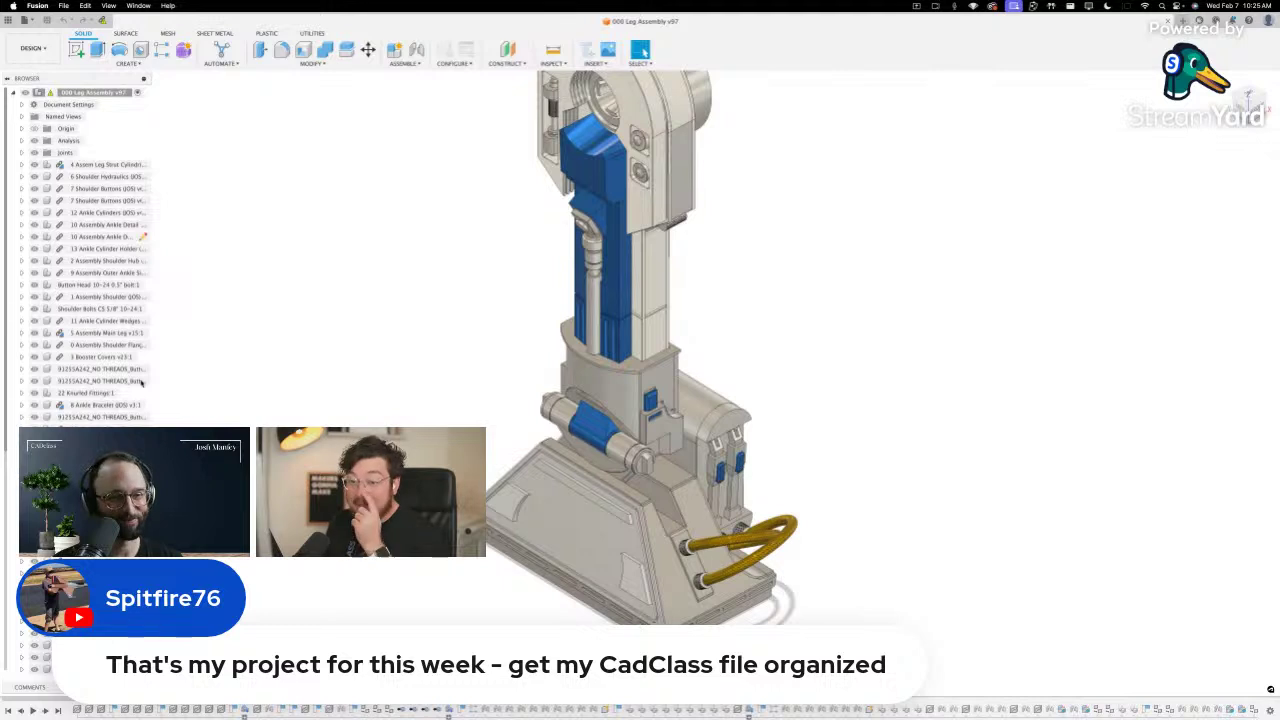
pyautogui.scroll(-3, 141, 383)
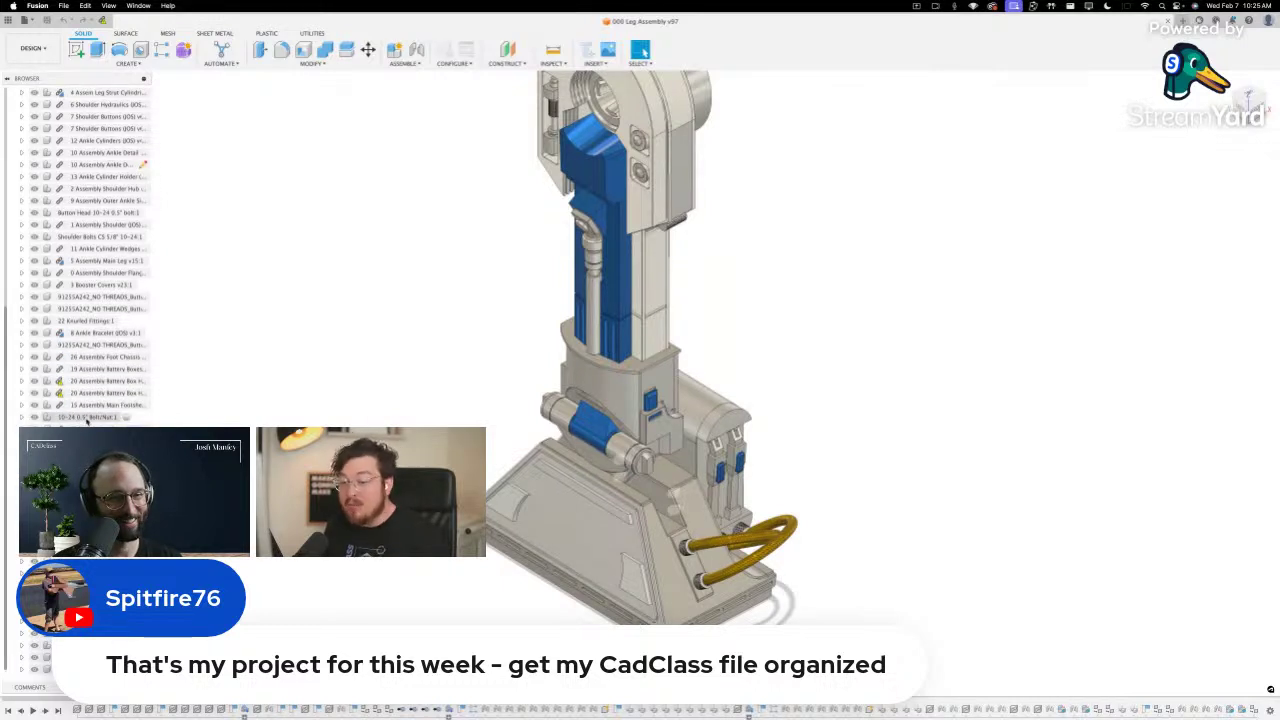
pyautogui.scroll(3, 87, 421)
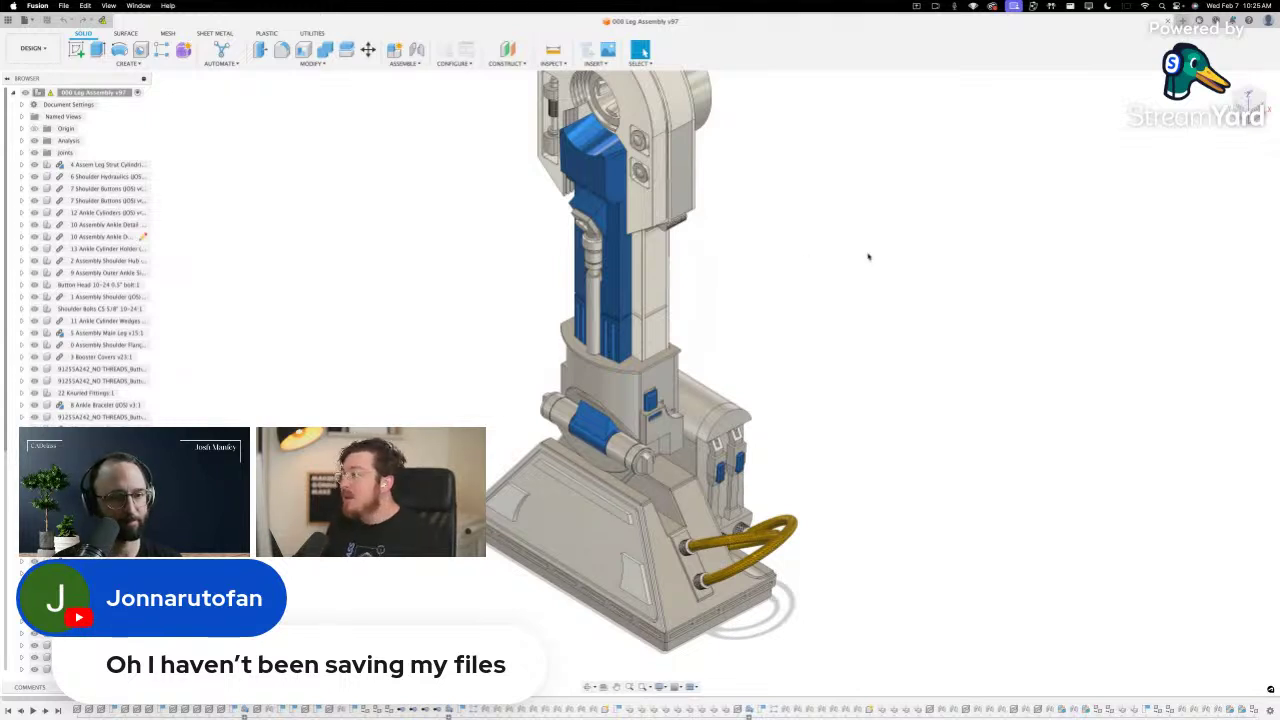
# Create a new design and model a cylinder at the origin on the horizontal plane, about 37 mm in diameter and 85 mm high
pyautogui.click(1183, 21)
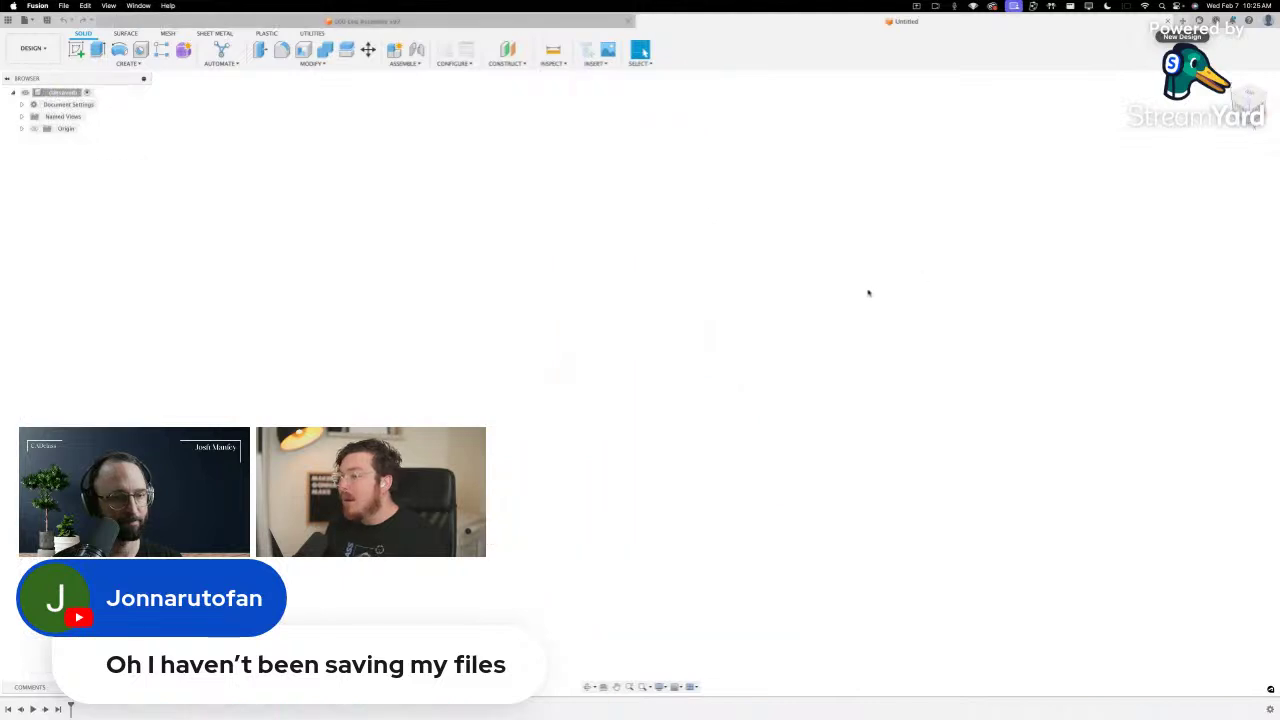
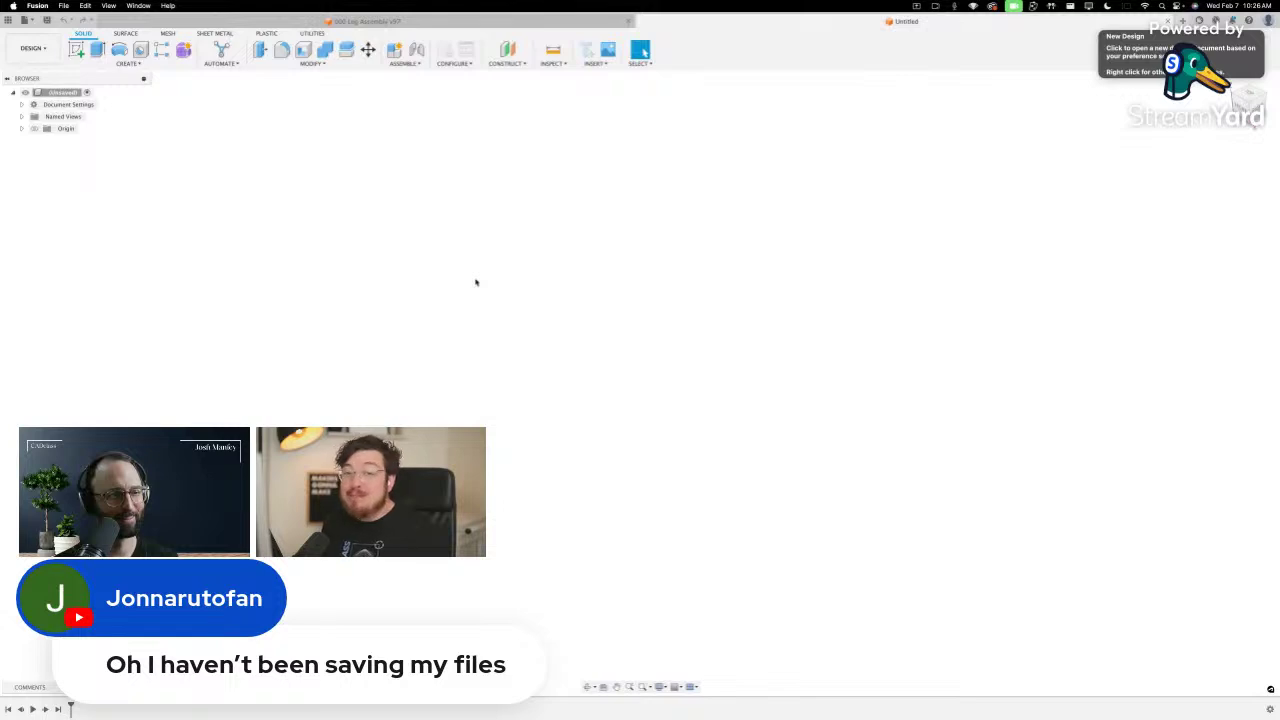
pyautogui.click(124, 64)
pyautogui.click(87, 223)
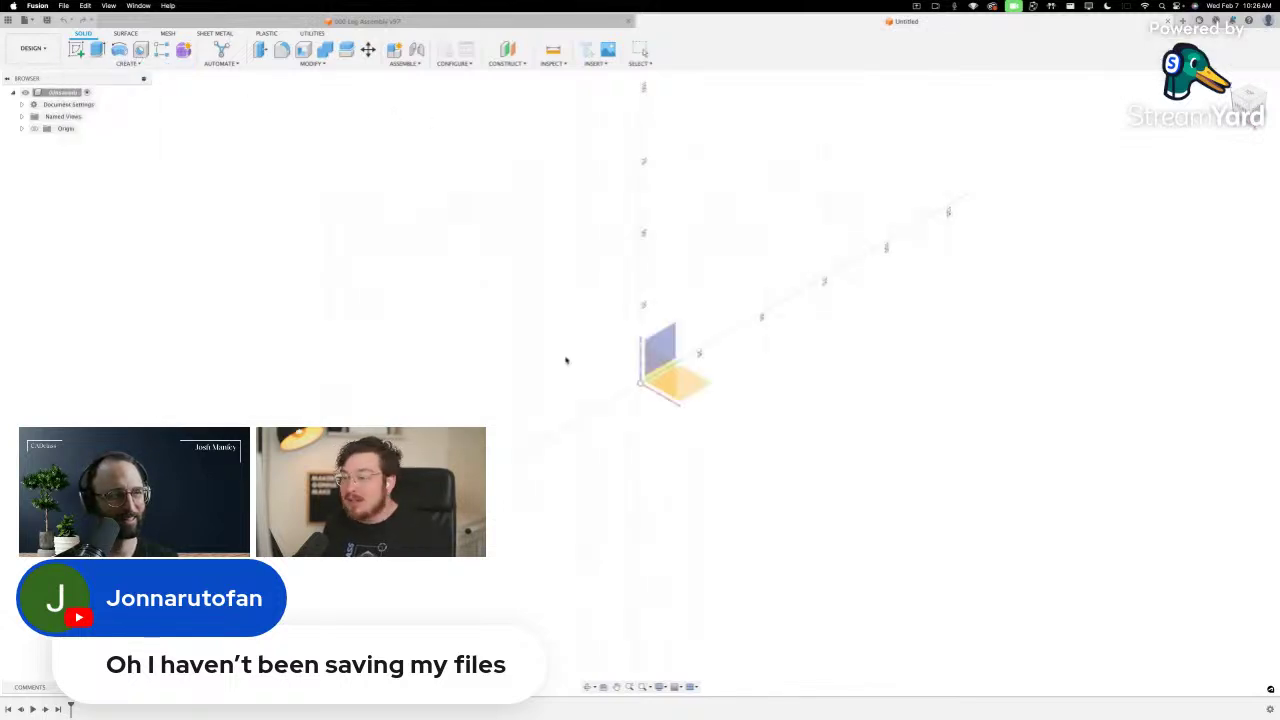
pyautogui.click(642, 388)
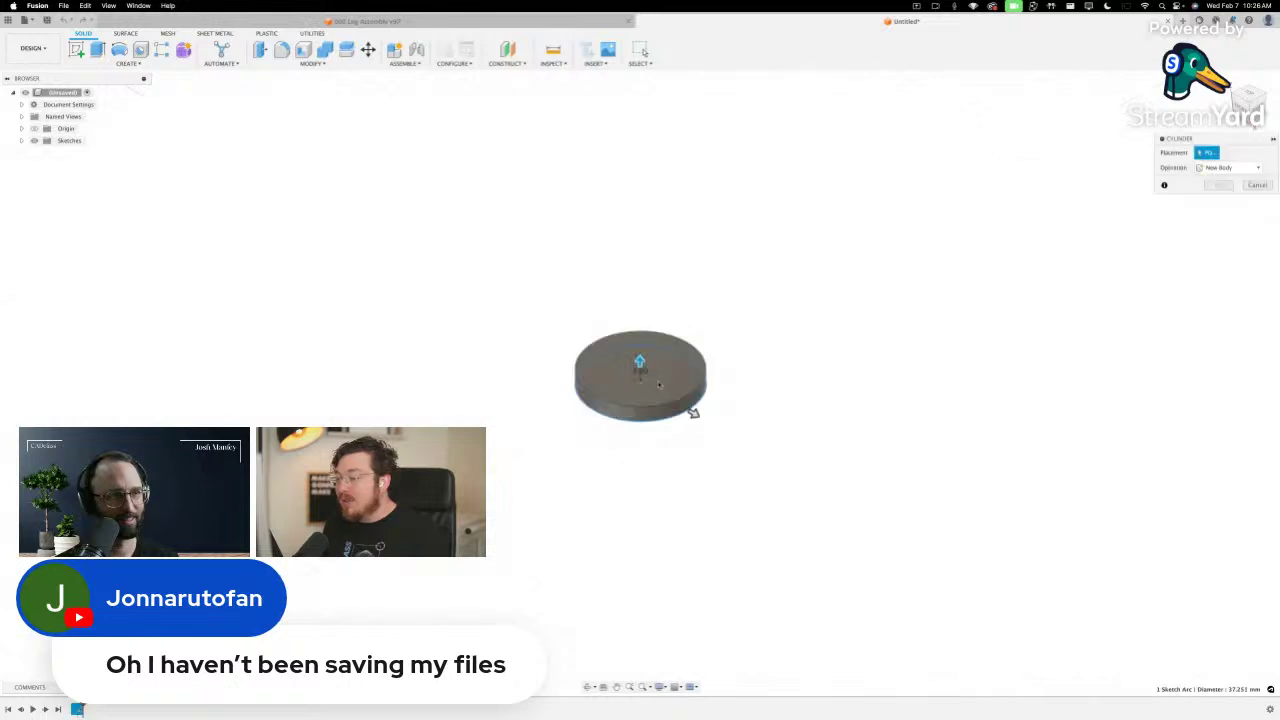
pyautogui.click(692, 410)
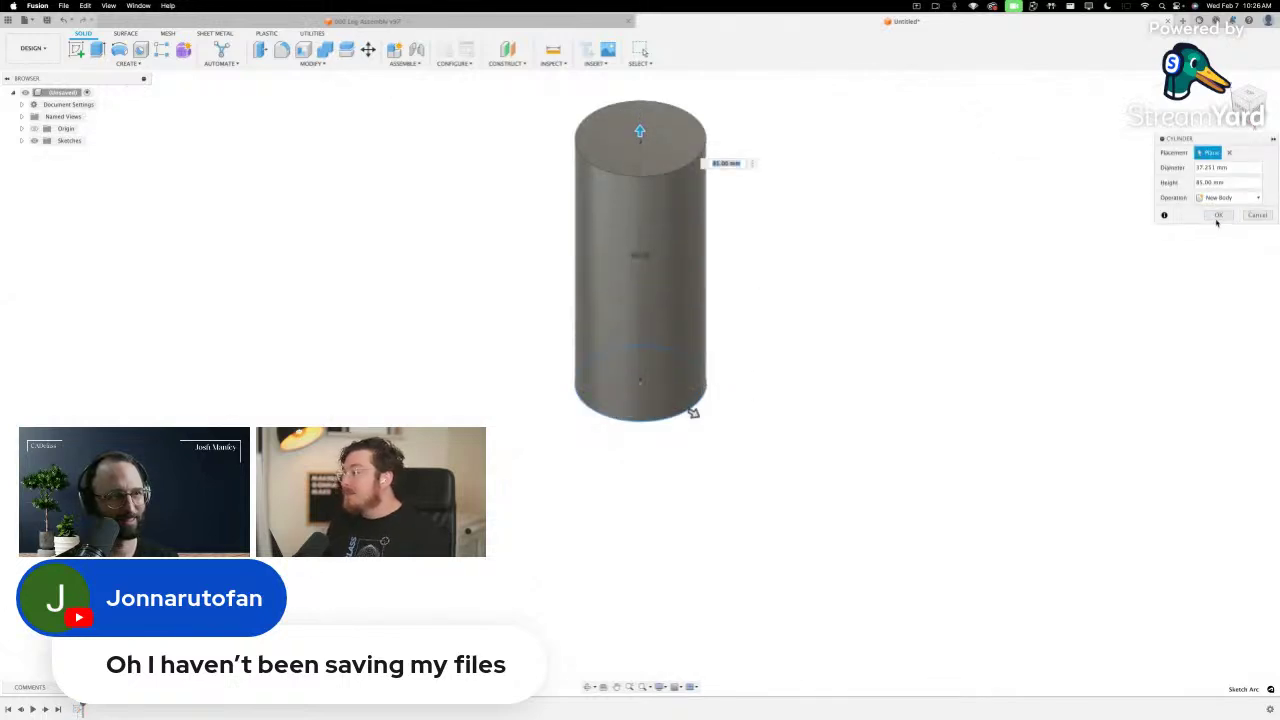
pyautogui.click(1218, 216)
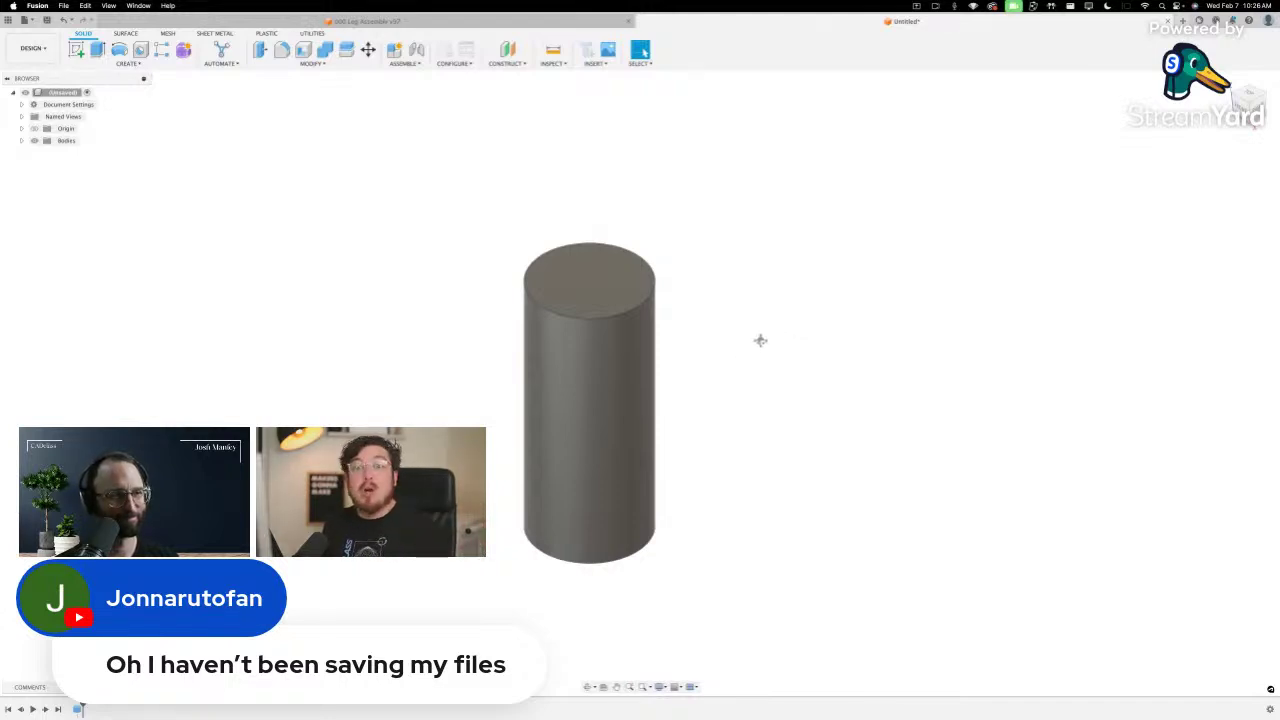
# Check the name and location offered for saving the new cylinder design, and cancel without saving
pyautogui.scroll(-2, 706, 314)
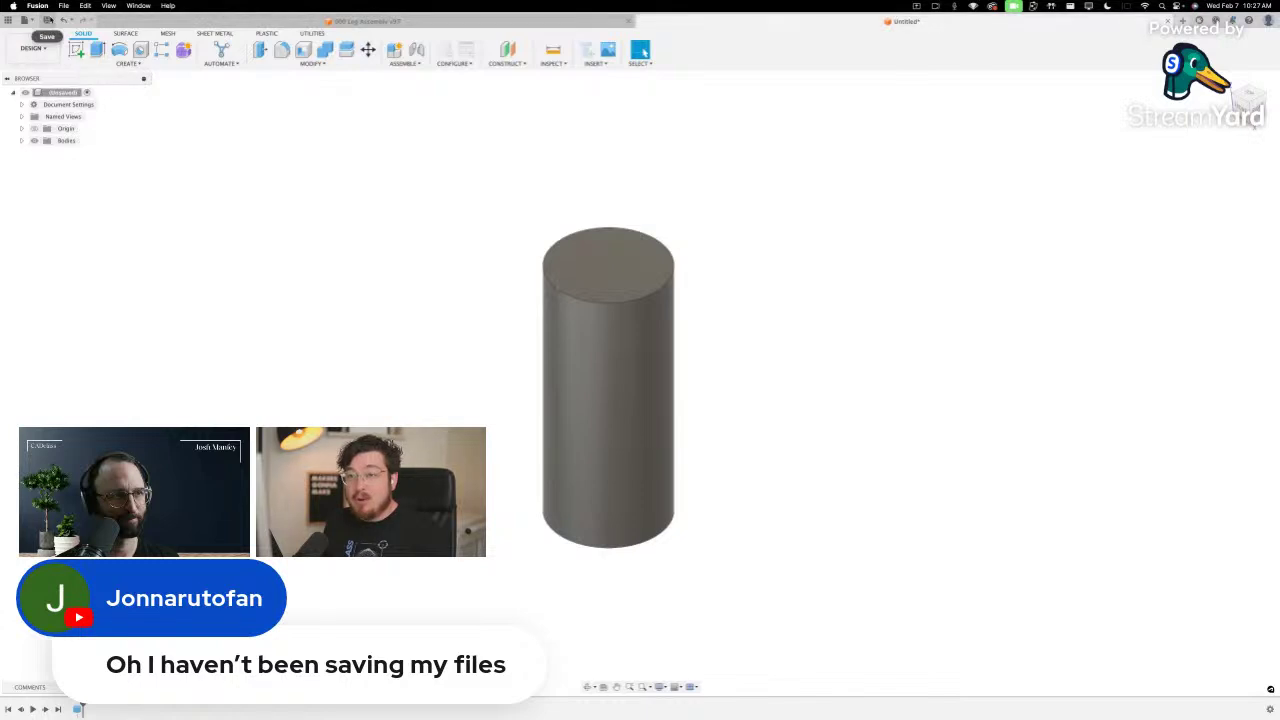
pyautogui.press('super+s')
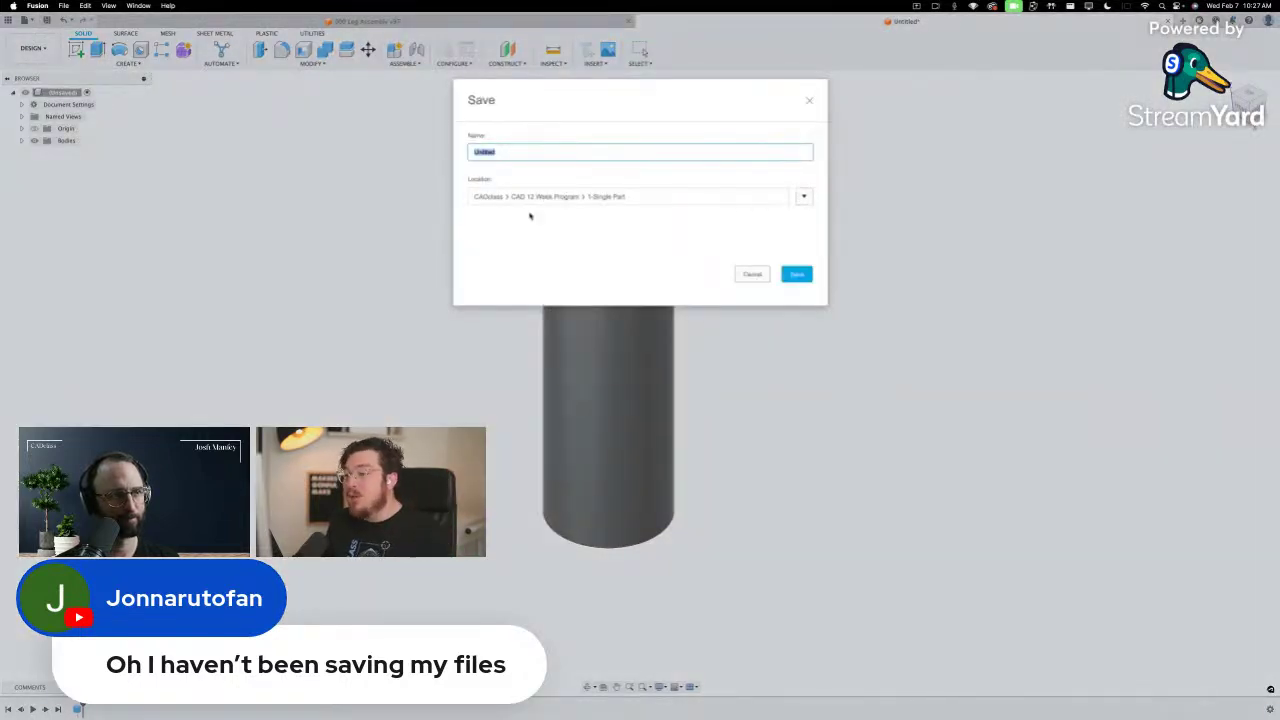
pyautogui.click(753, 275)
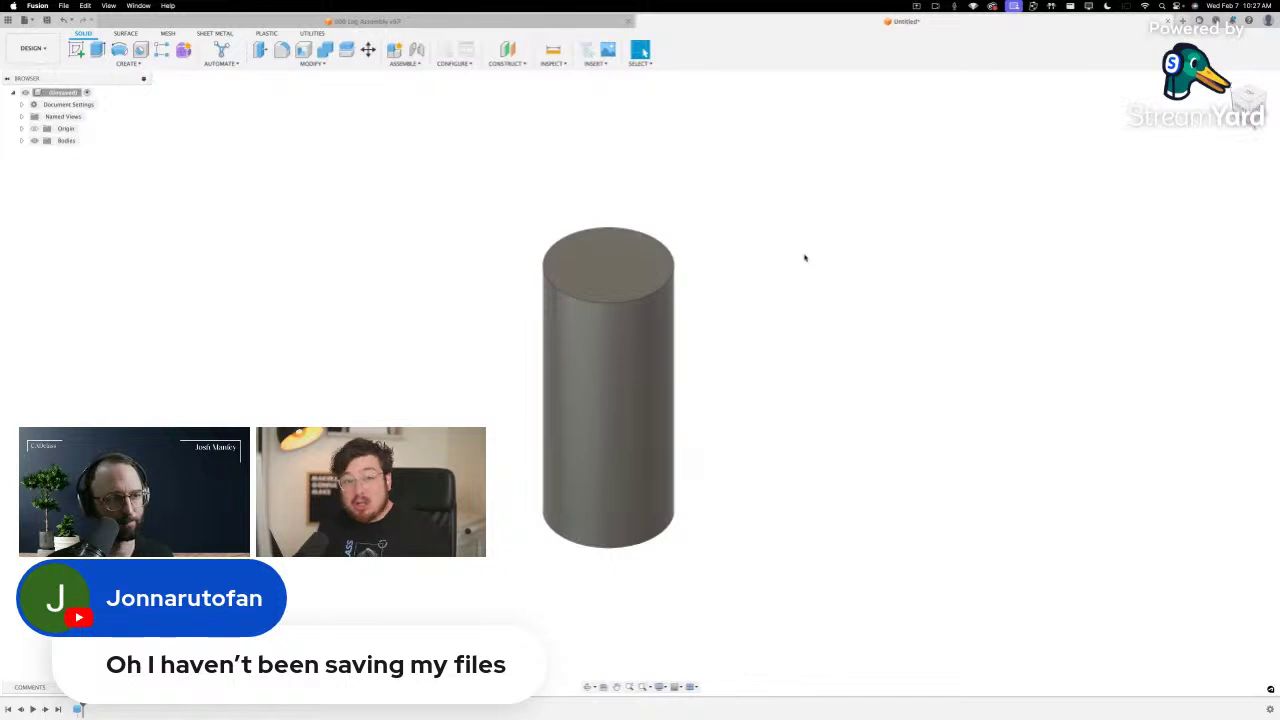
# Show the project data again, go back to the list of all projects and search all data for "surfb"
pyautogui.click(8, 20)
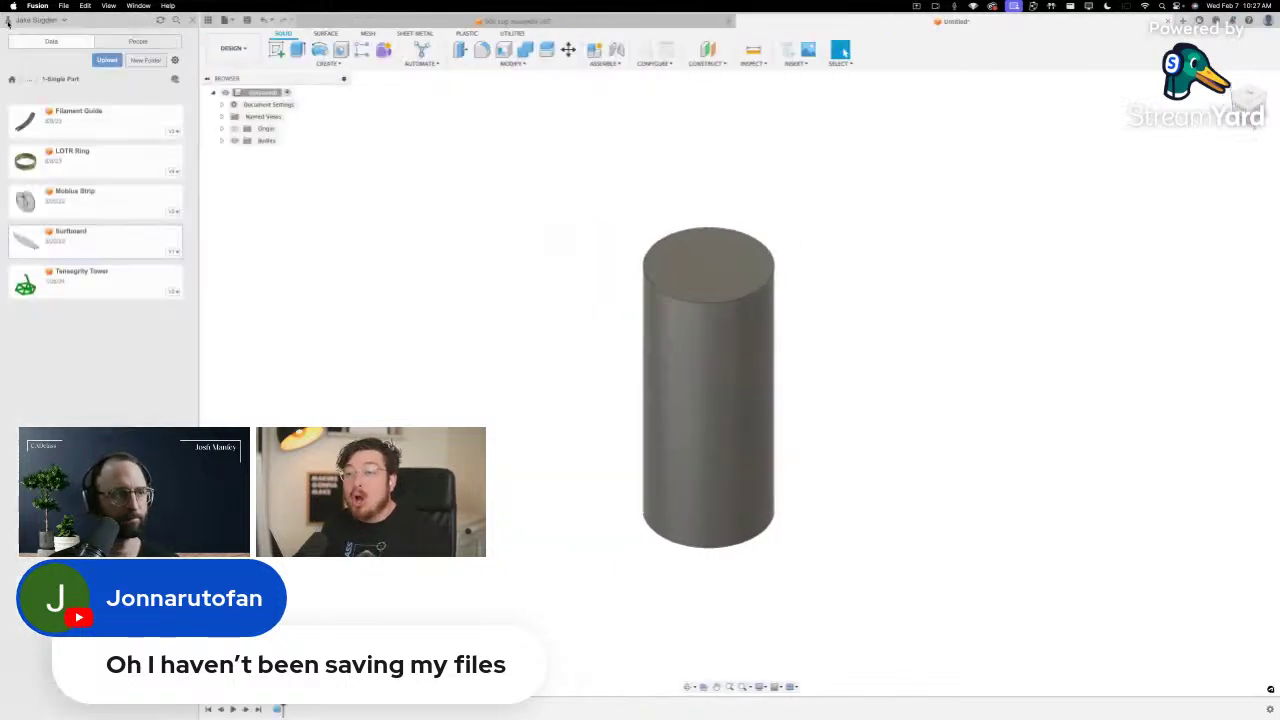
pyautogui.click(12, 78)
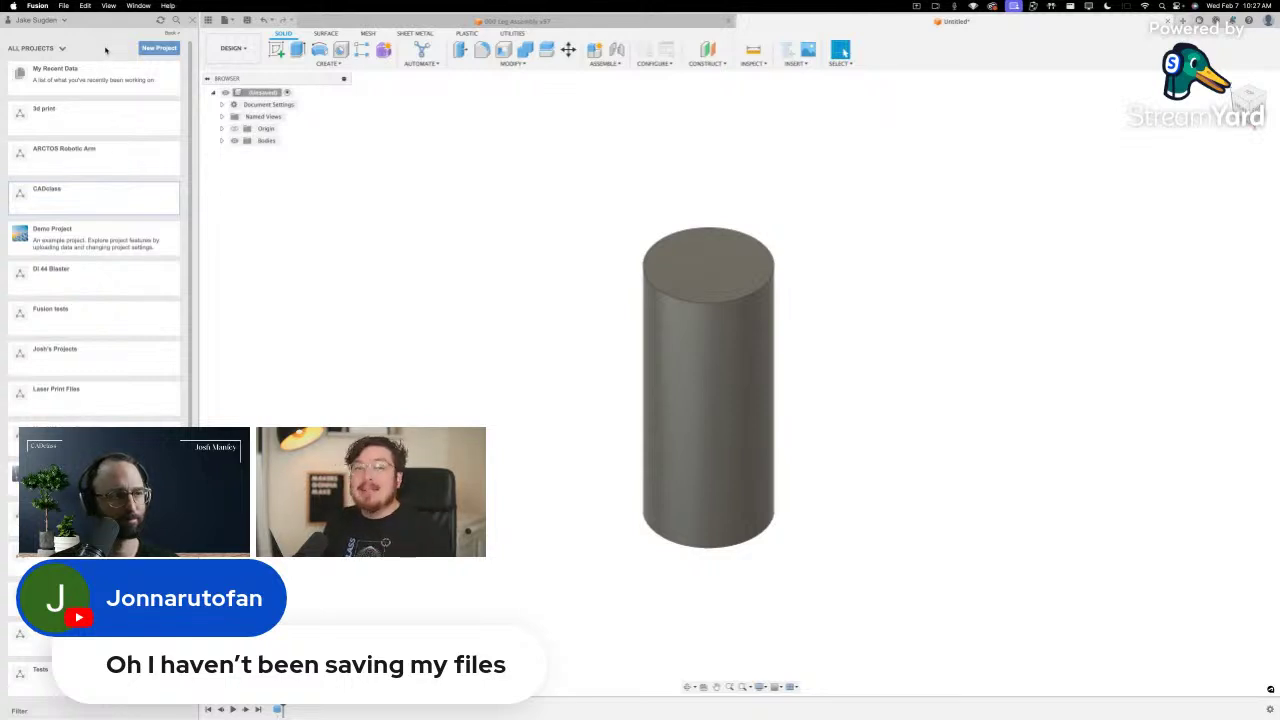
pyautogui.click(176, 20)
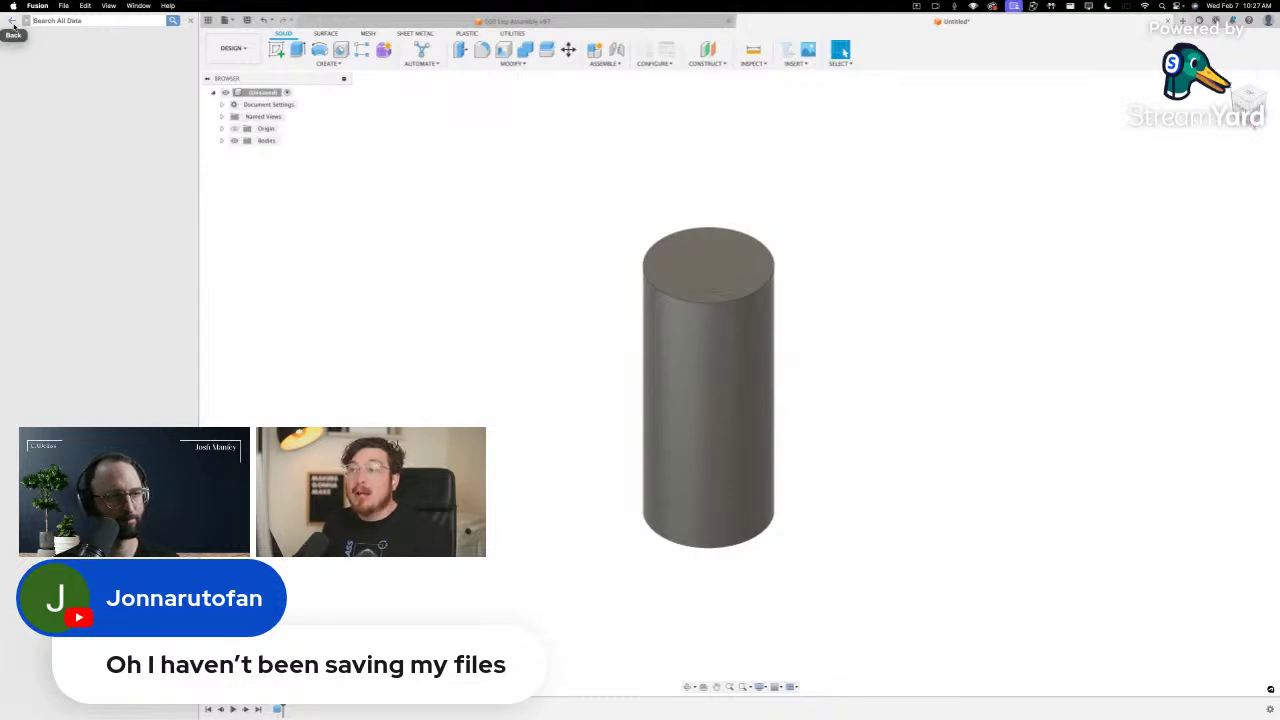
pyautogui.write('surfac')
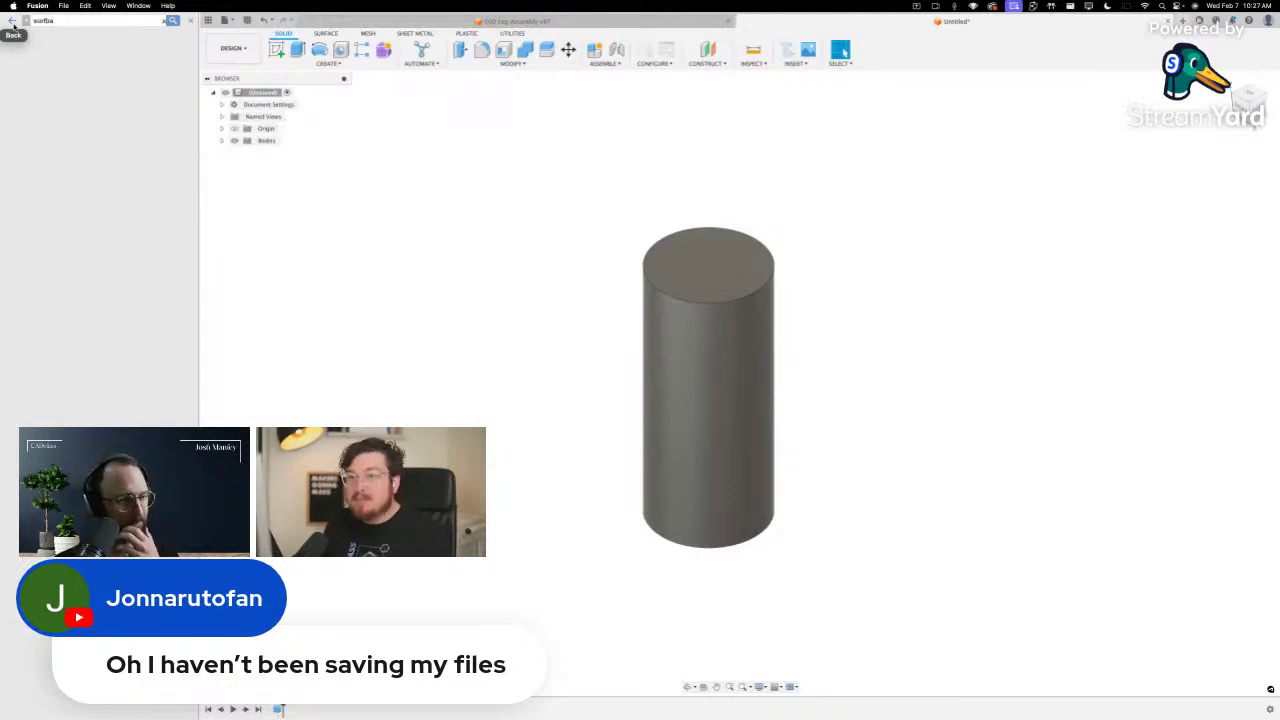
pyautogui.press('BackSpace')
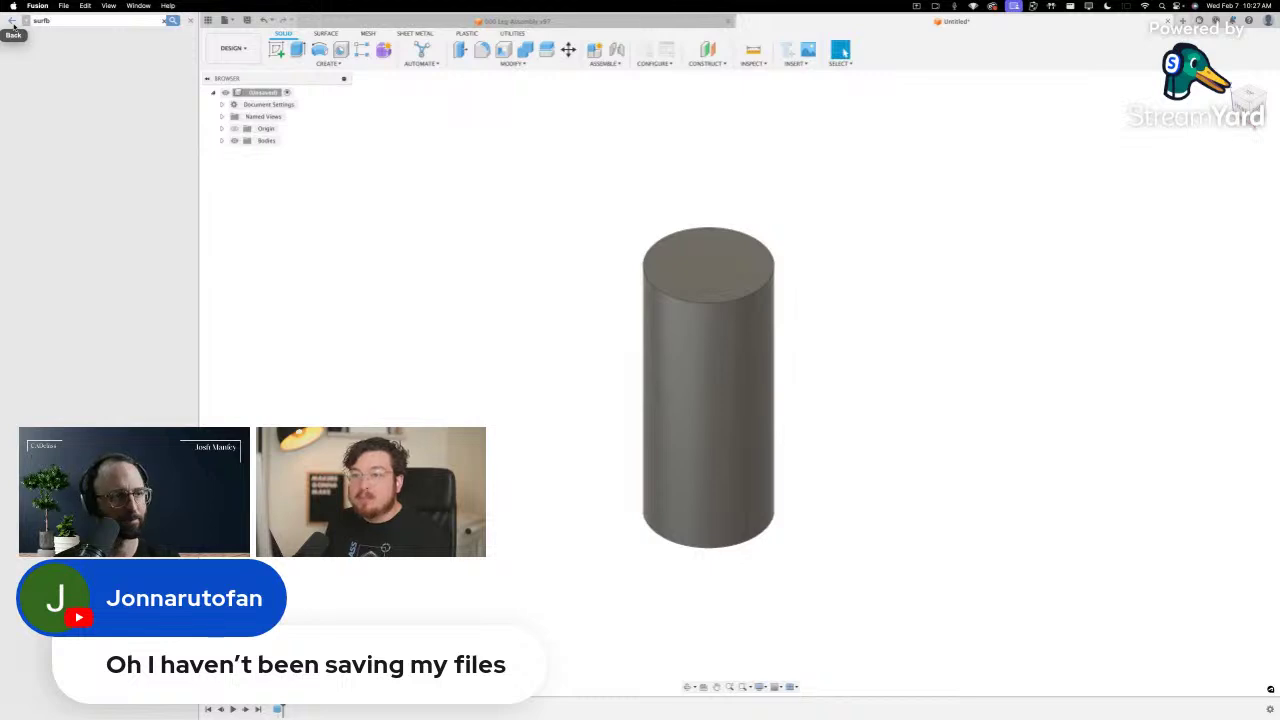
pyautogui.click(172, 21)
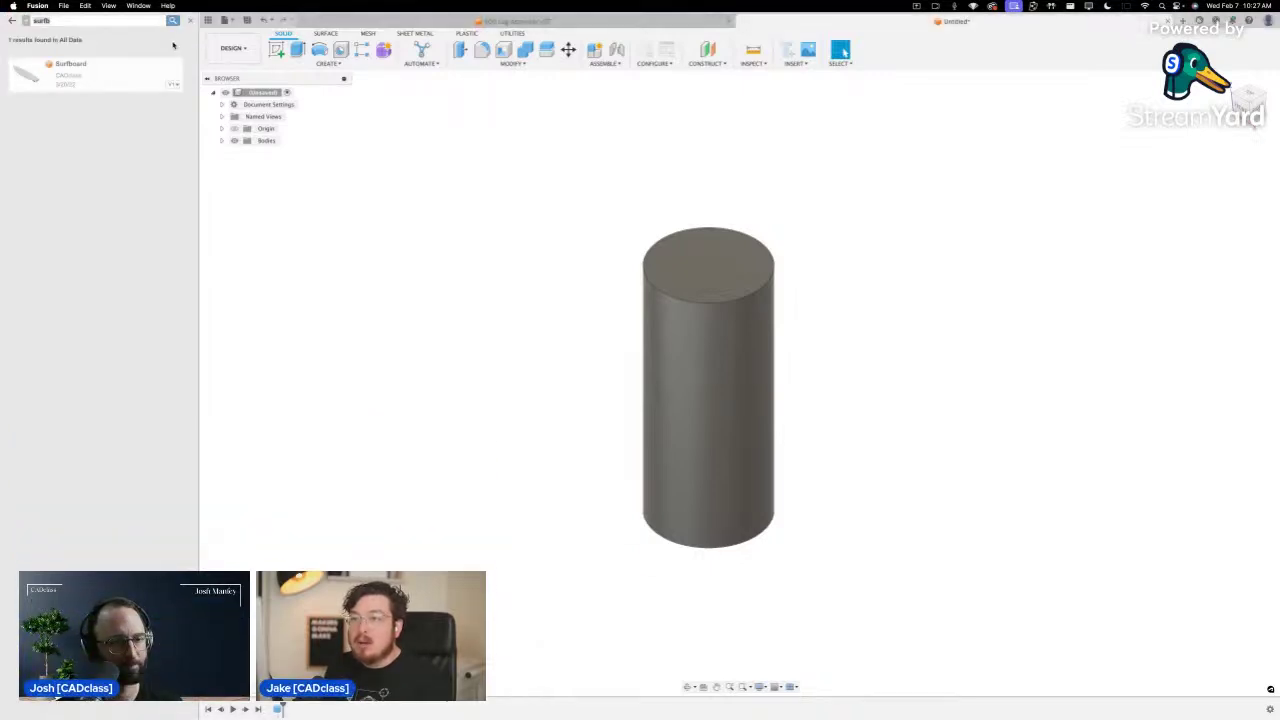
# Check the actions available for the Surfboard search result, open the design and view it from another angle
pyautogui.rightClick(101, 79)
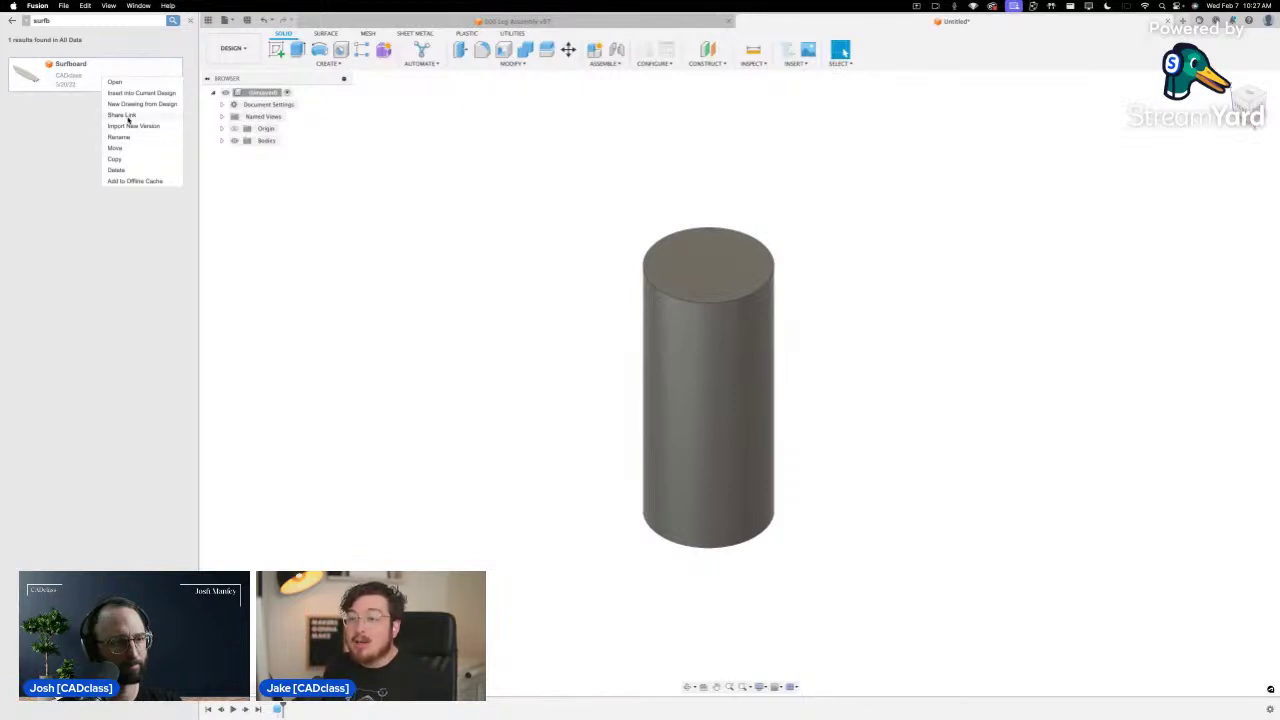
pyautogui.click(87, 131)
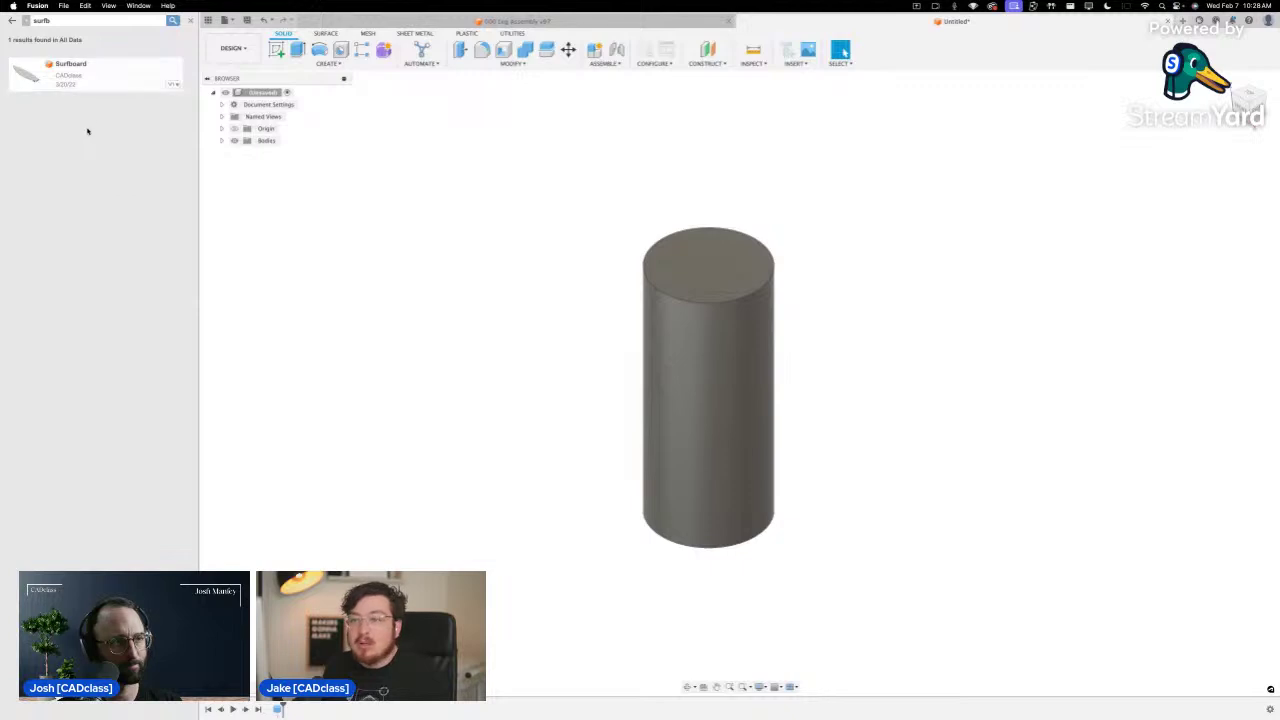
pyautogui.doubleClick(106, 85)
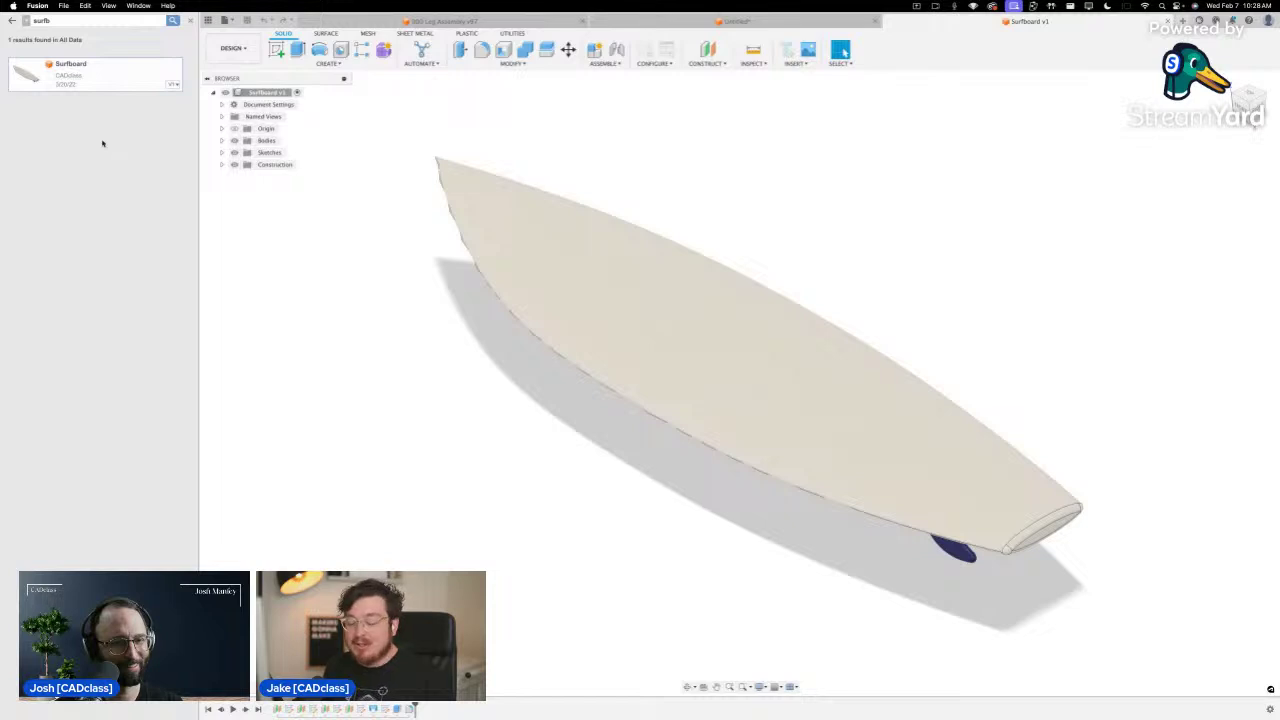
pyautogui.keyDown('shift'); pyautogui.moveTo(600, 191); pyautogui.dragTo(710, 188, button='middle'); pyautogui.keyUp('shift')
pyautogui.press('Escape')
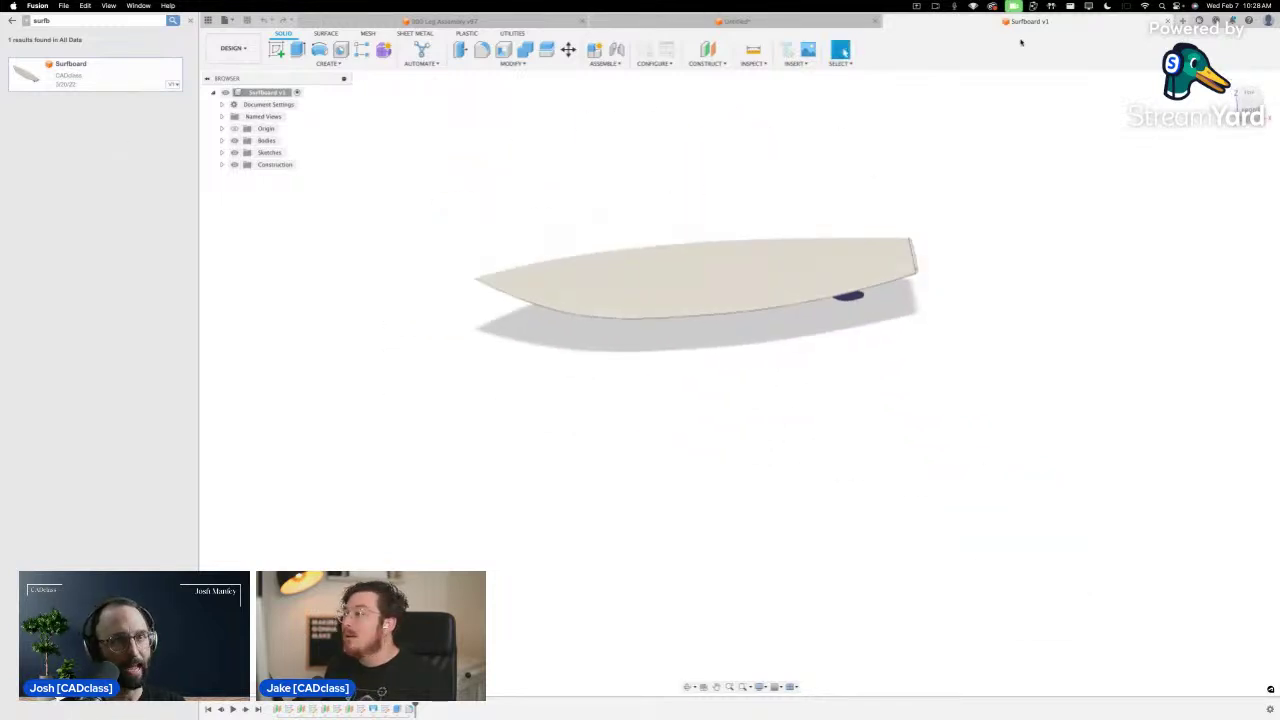
# Close the untitled cylinder design without saving its changes
pyautogui.click(875, 21)
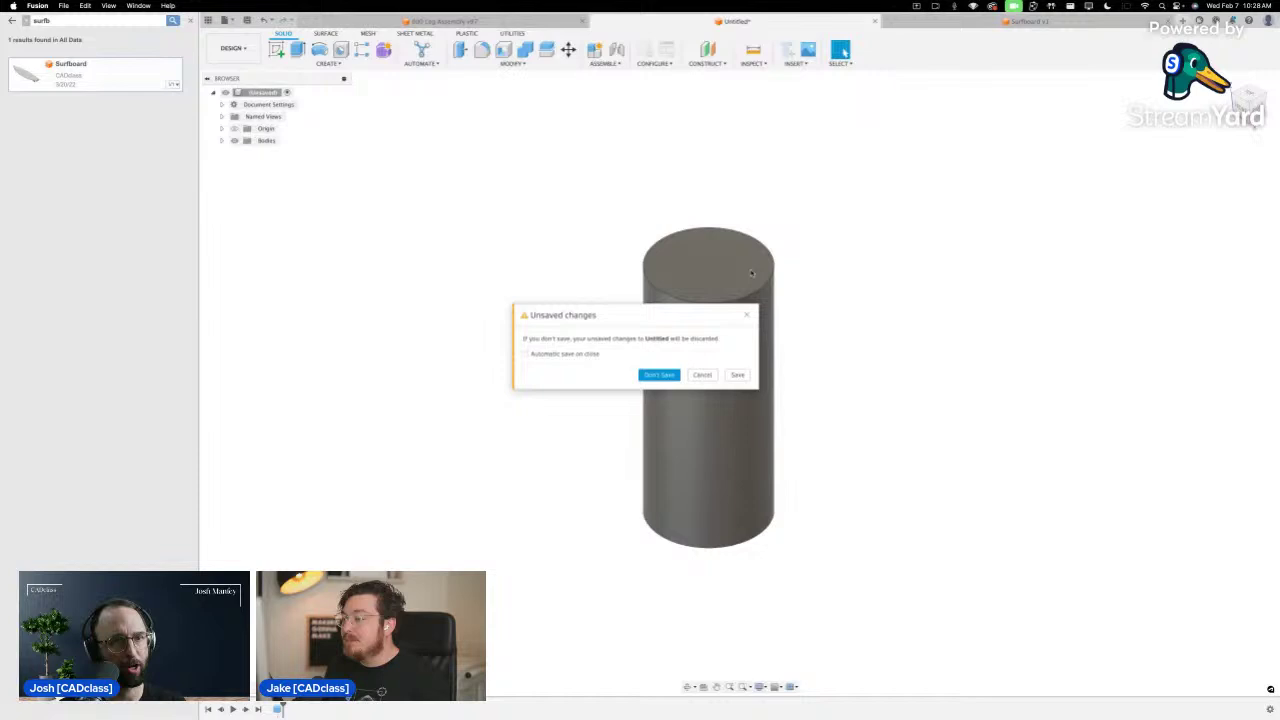
pyautogui.click(670, 377)
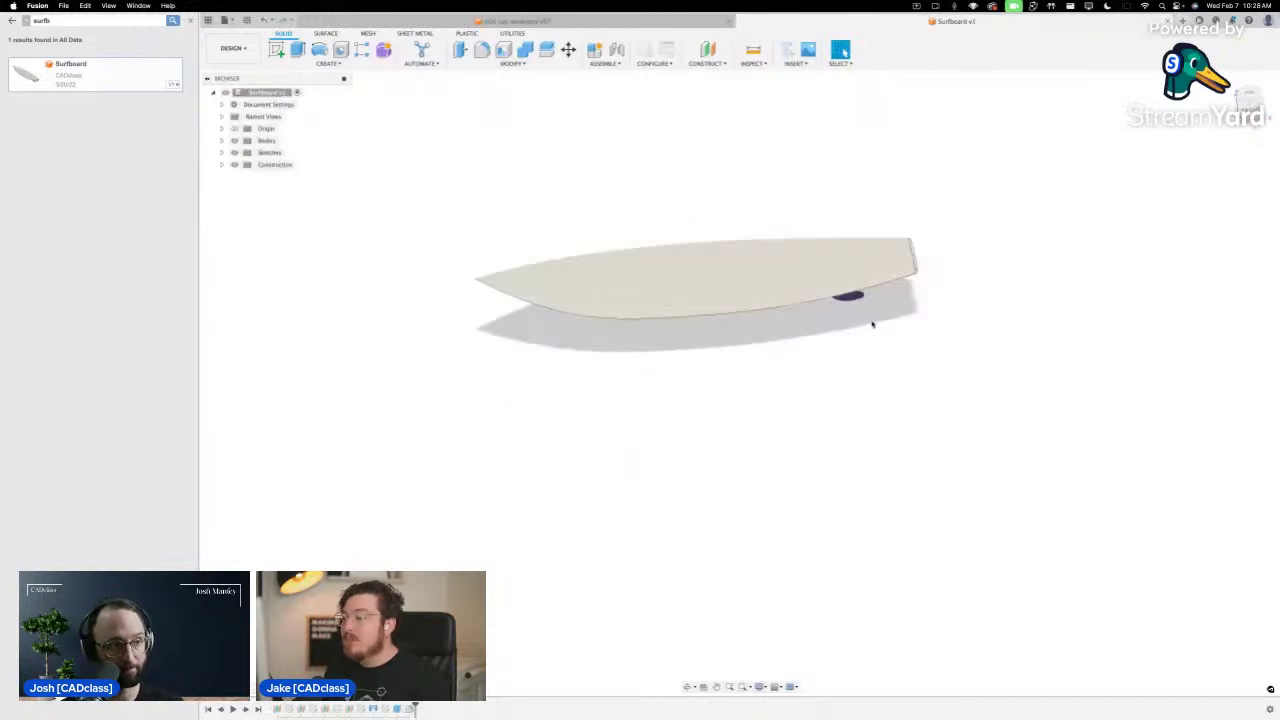
pyautogui.keyDown('shift'); pyautogui.moveTo(1006, 296); pyautogui.dragTo(962, 299, button='middle'); pyautogui.keyUp('shift')
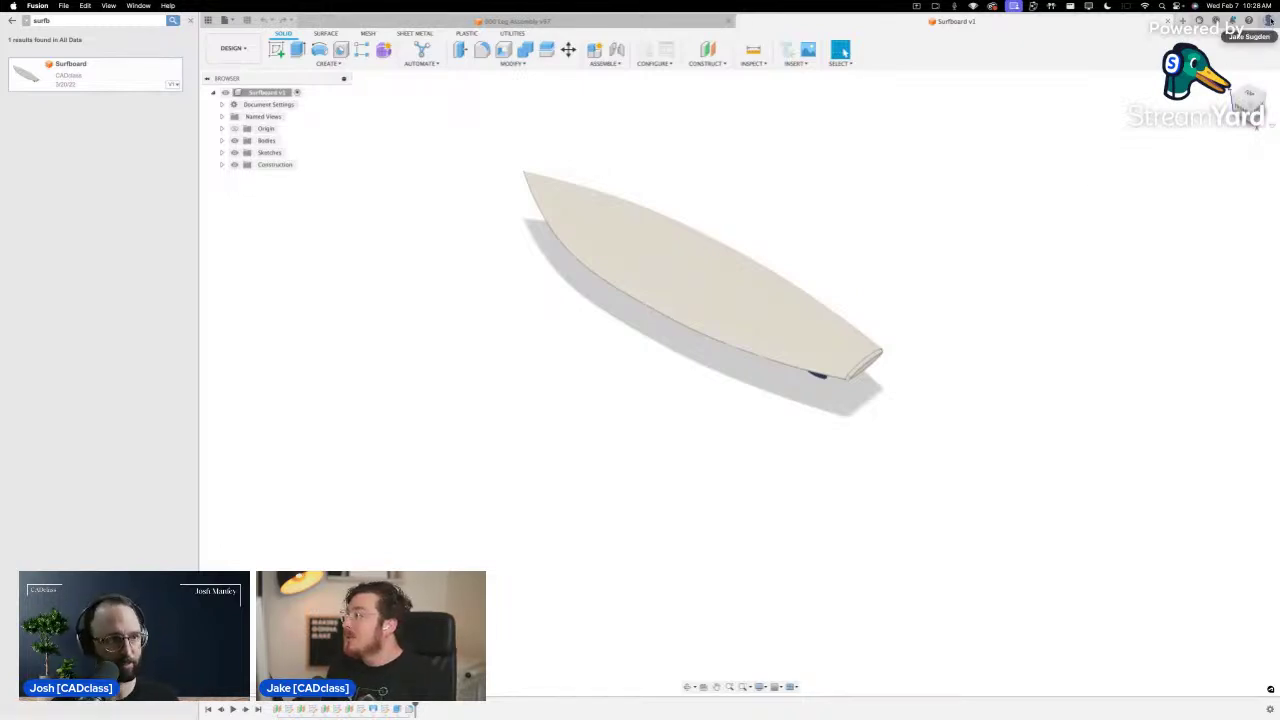
# Open the preferences and look through the API, Design, Manufacture, Default Units and Preview Features pages
pyautogui.click(1270, 22)
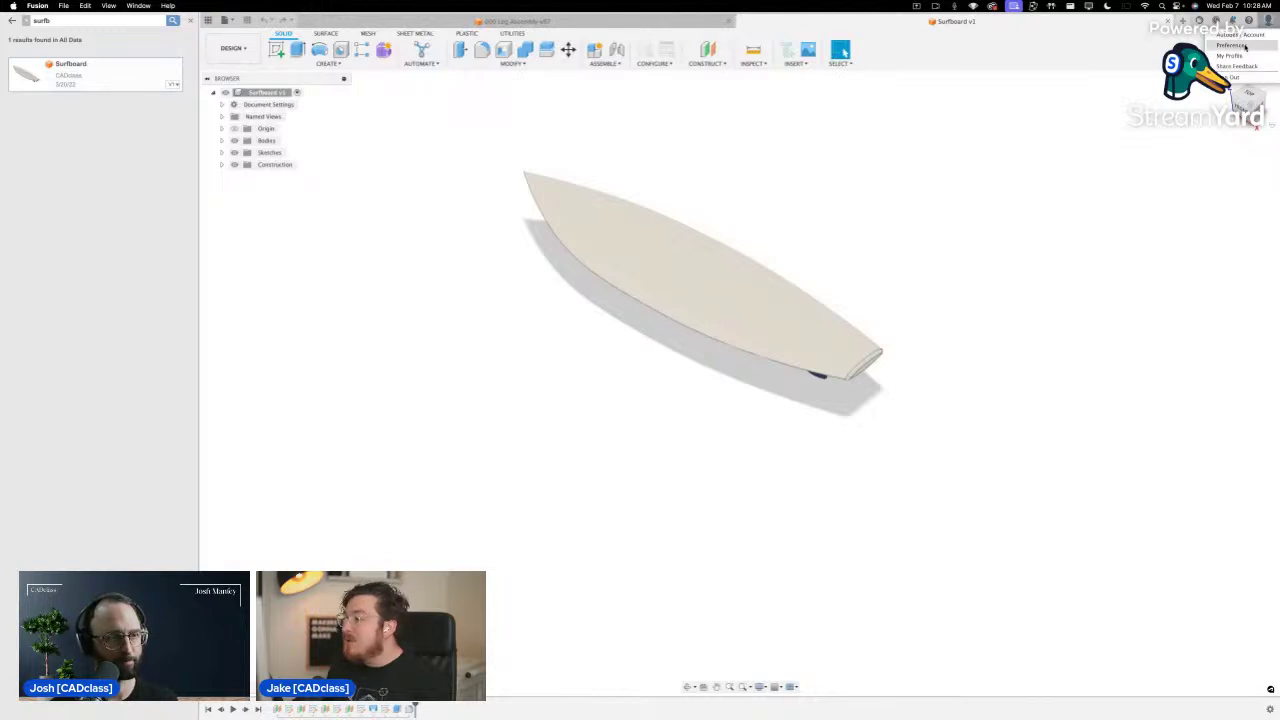
pyautogui.click(1238, 46)
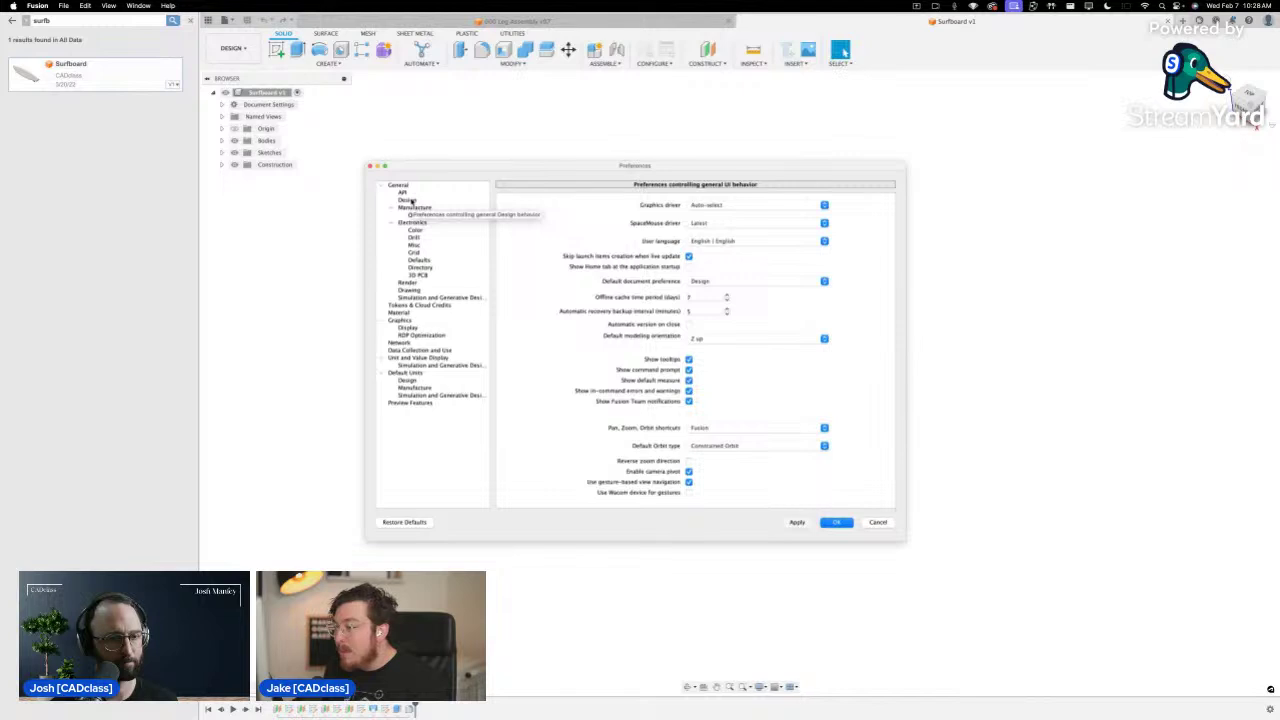
pyautogui.click(402, 192)
pyautogui.click(408, 201)
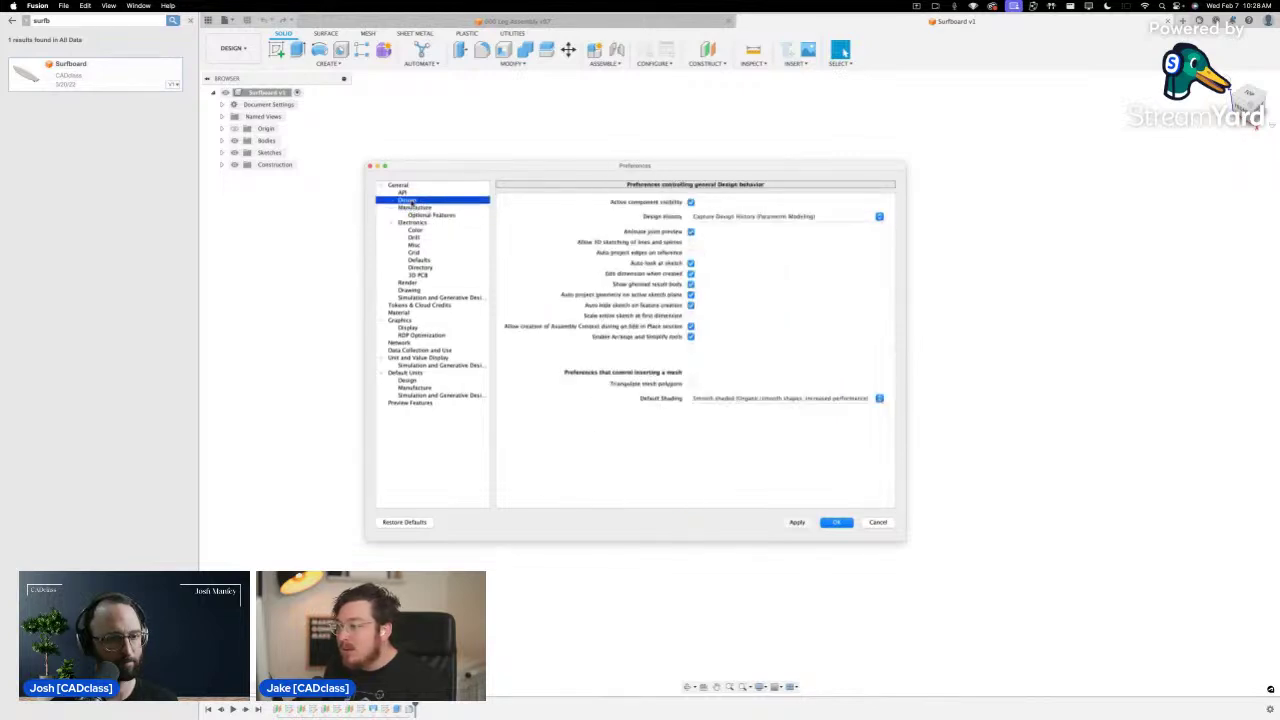
pyautogui.click(413, 207)
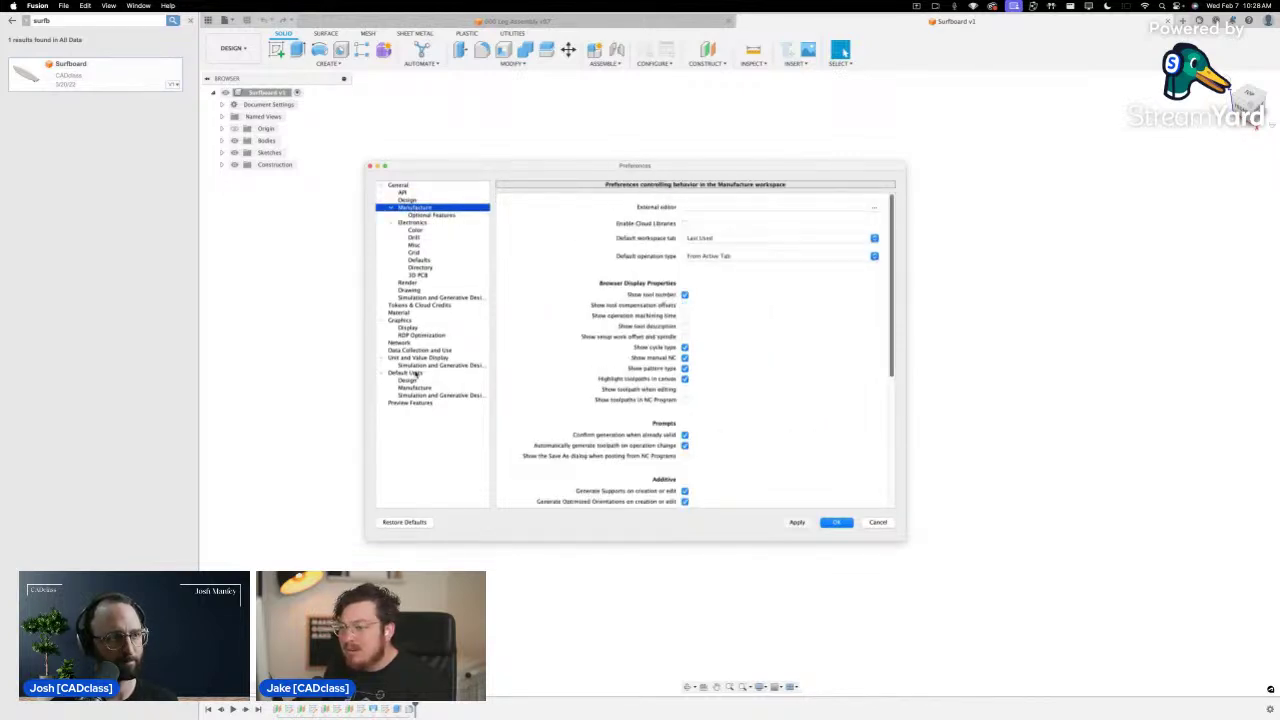
pyautogui.click(418, 403)
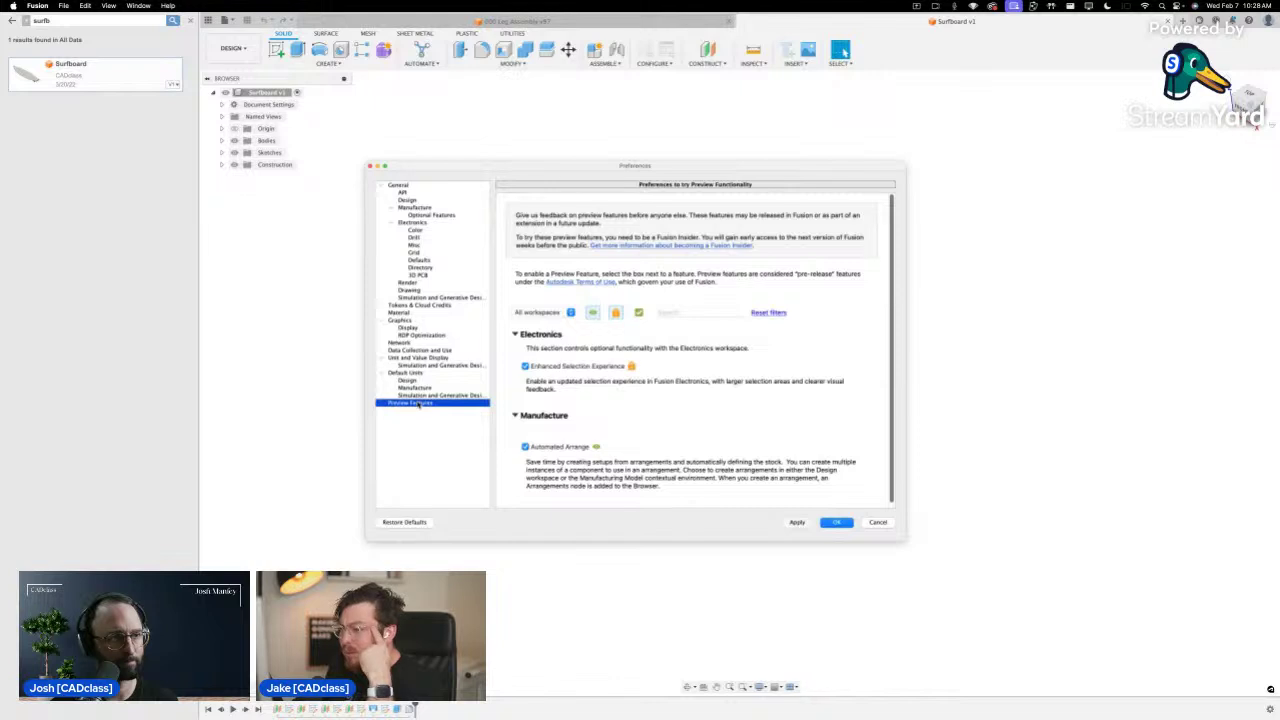
pyautogui.click(406, 373)
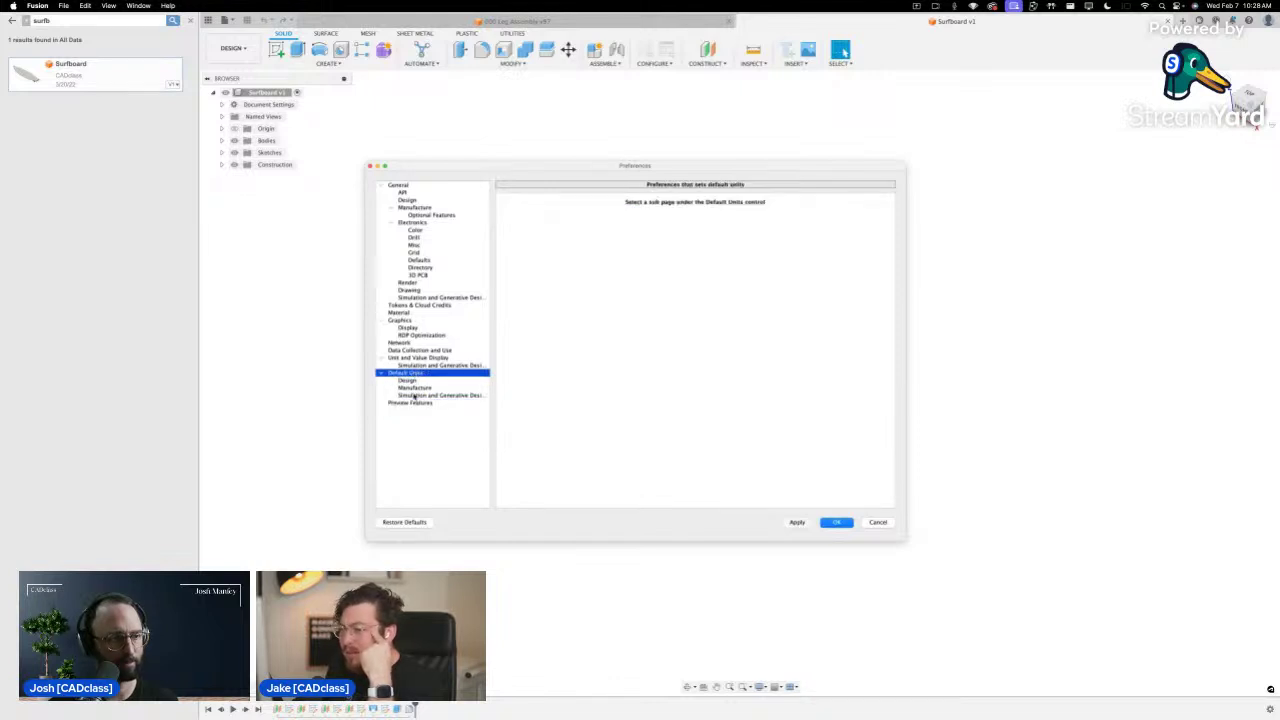
pyautogui.click(412, 403)
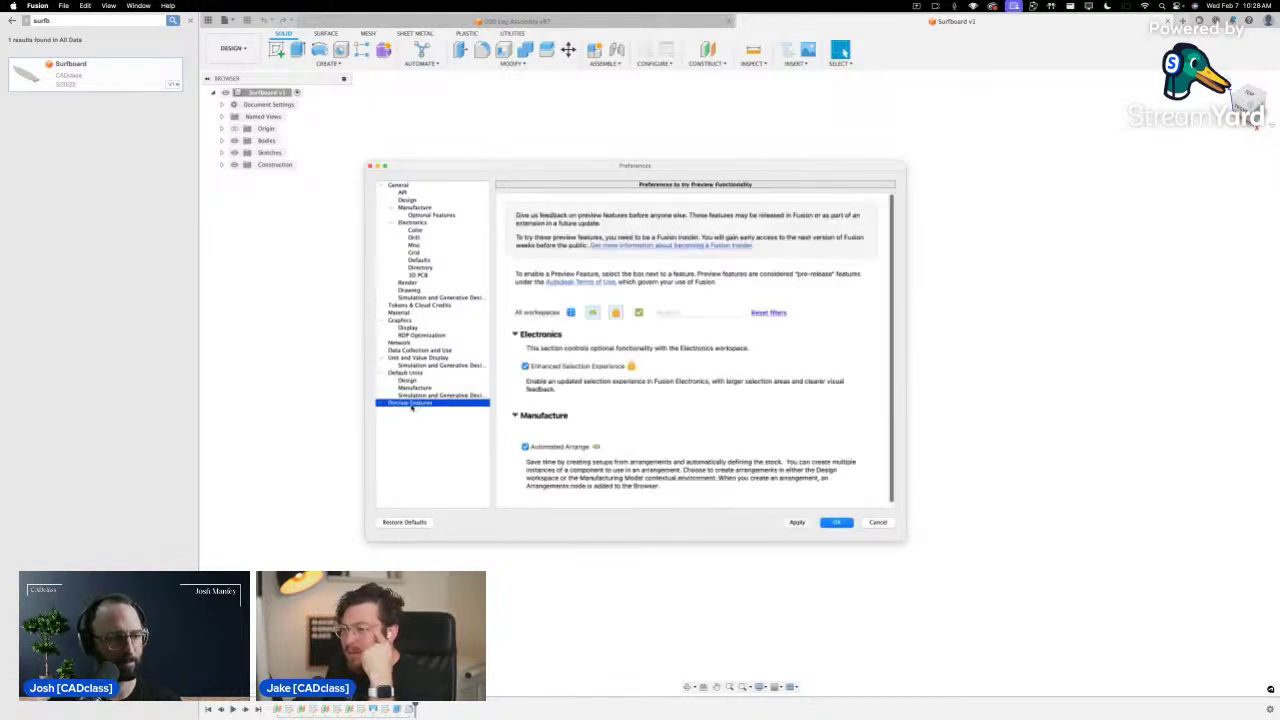
# Examine the General, API and Design preferences, then the data collection and graphics pages, including Display and RDP Optimization
pyautogui.click(409, 185)
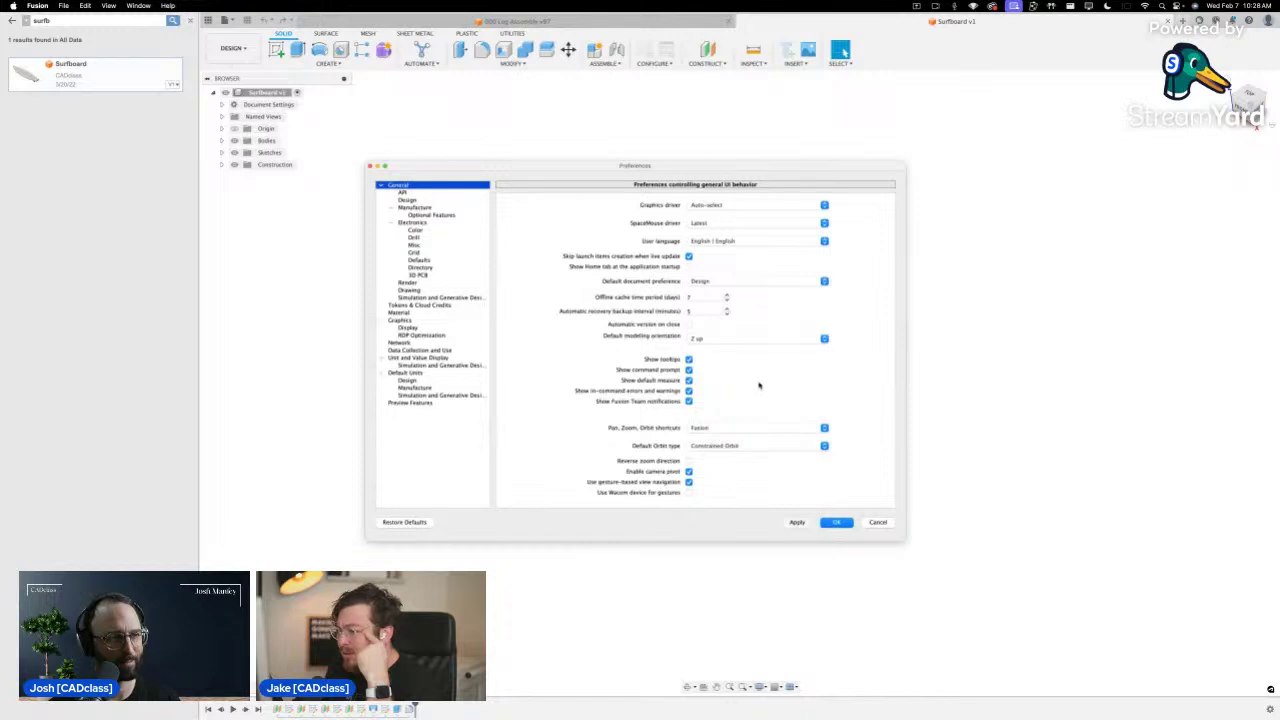
pyautogui.click(401, 192)
pyautogui.click(409, 200)
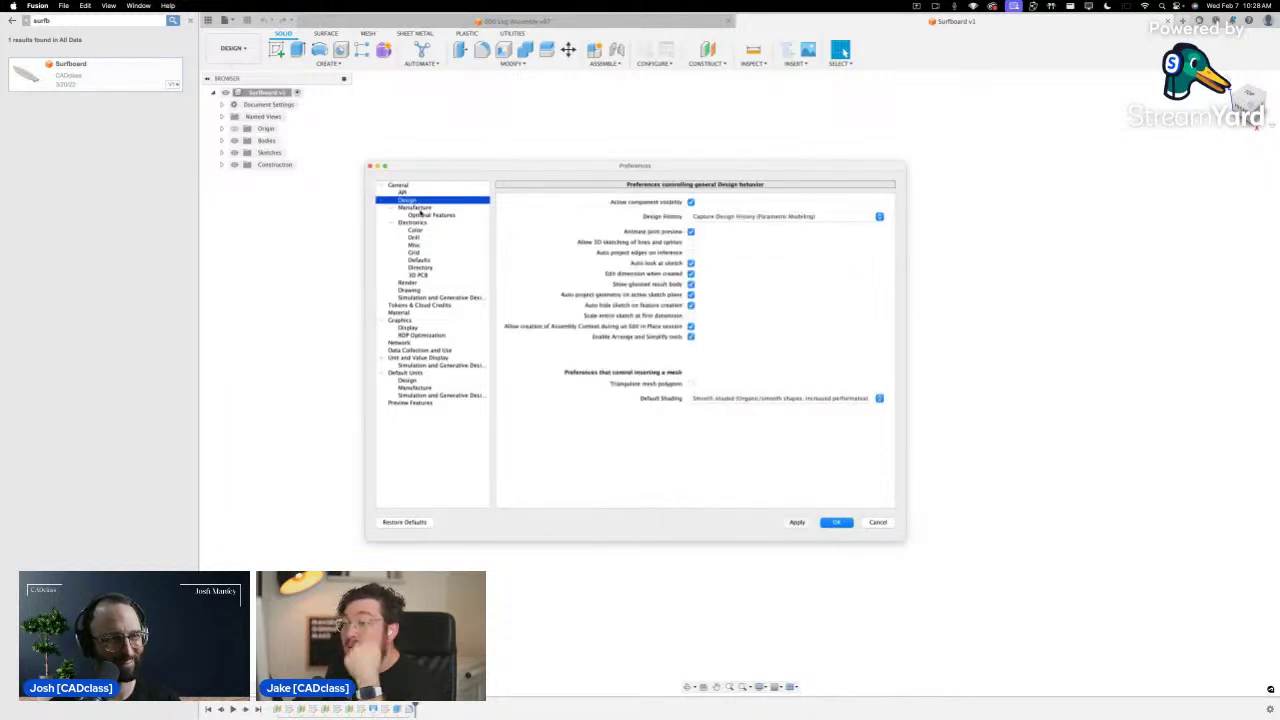
pyautogui.click(412, 328)
pyautogui.click(418, 336)
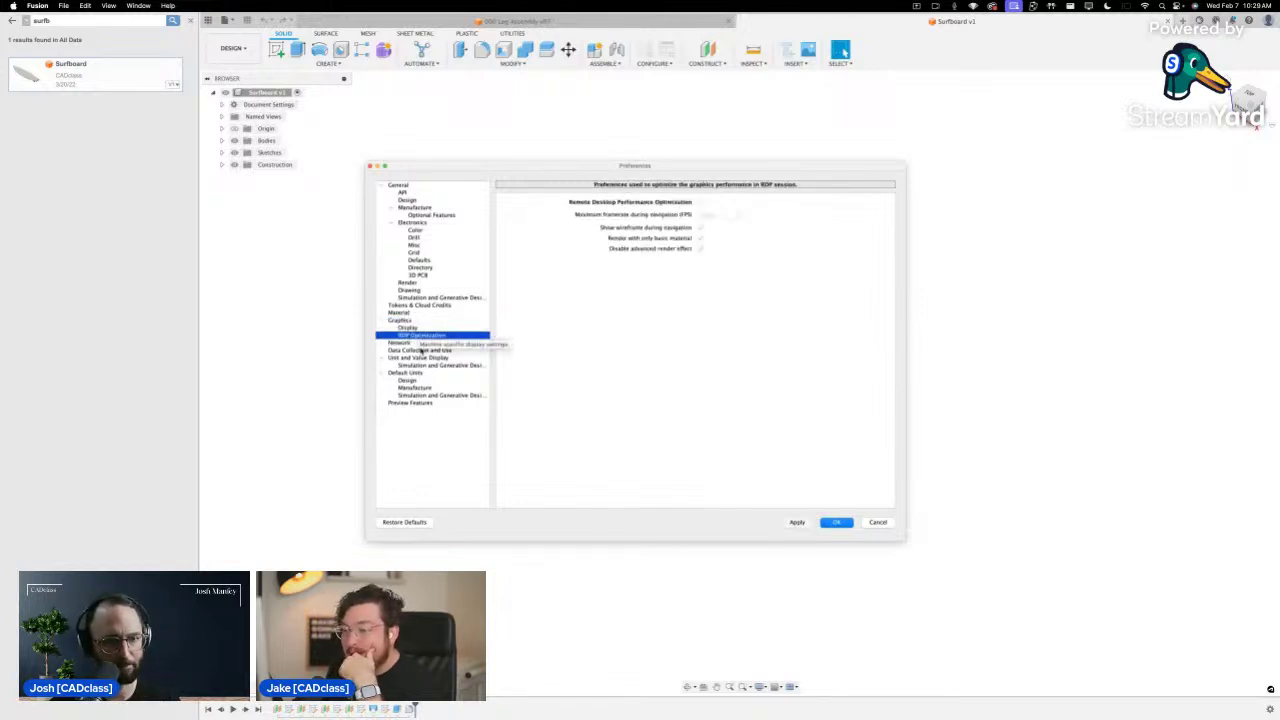
pyautogui.click(421, 350)
pyautogui.click(419, 336)
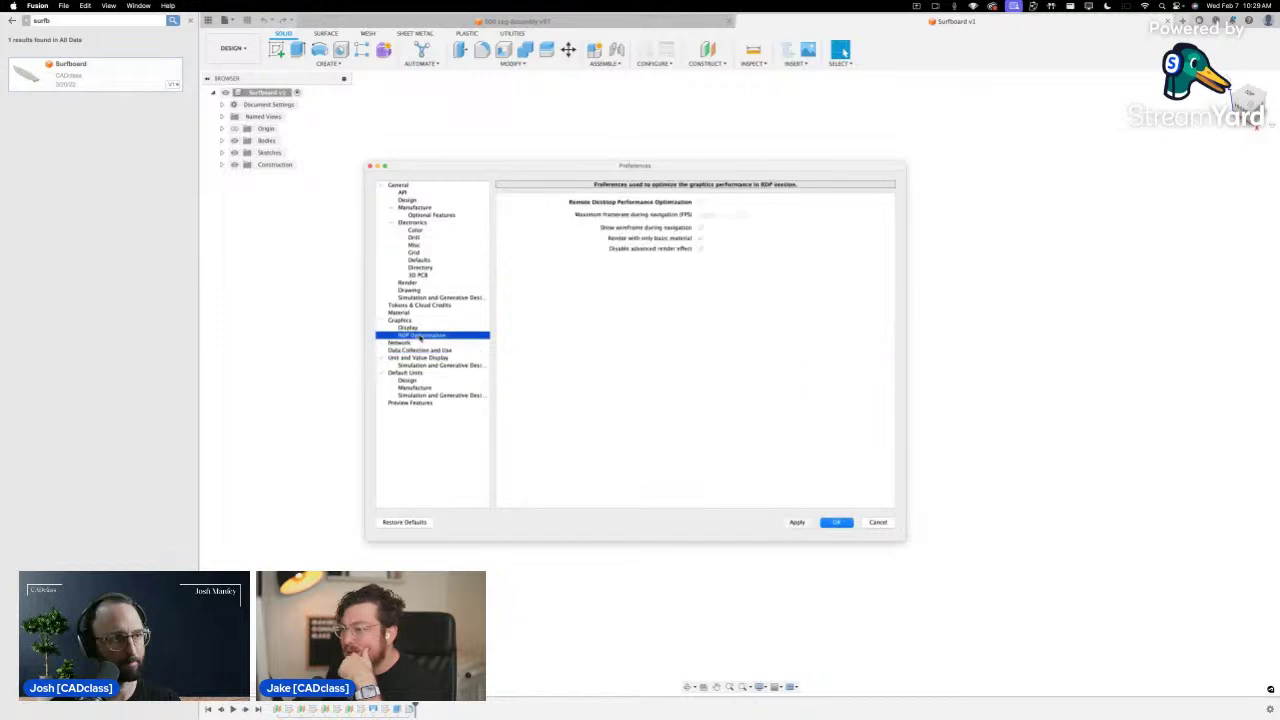
pyautogui.click(419, 328)
pyautogui.click(419, 320)
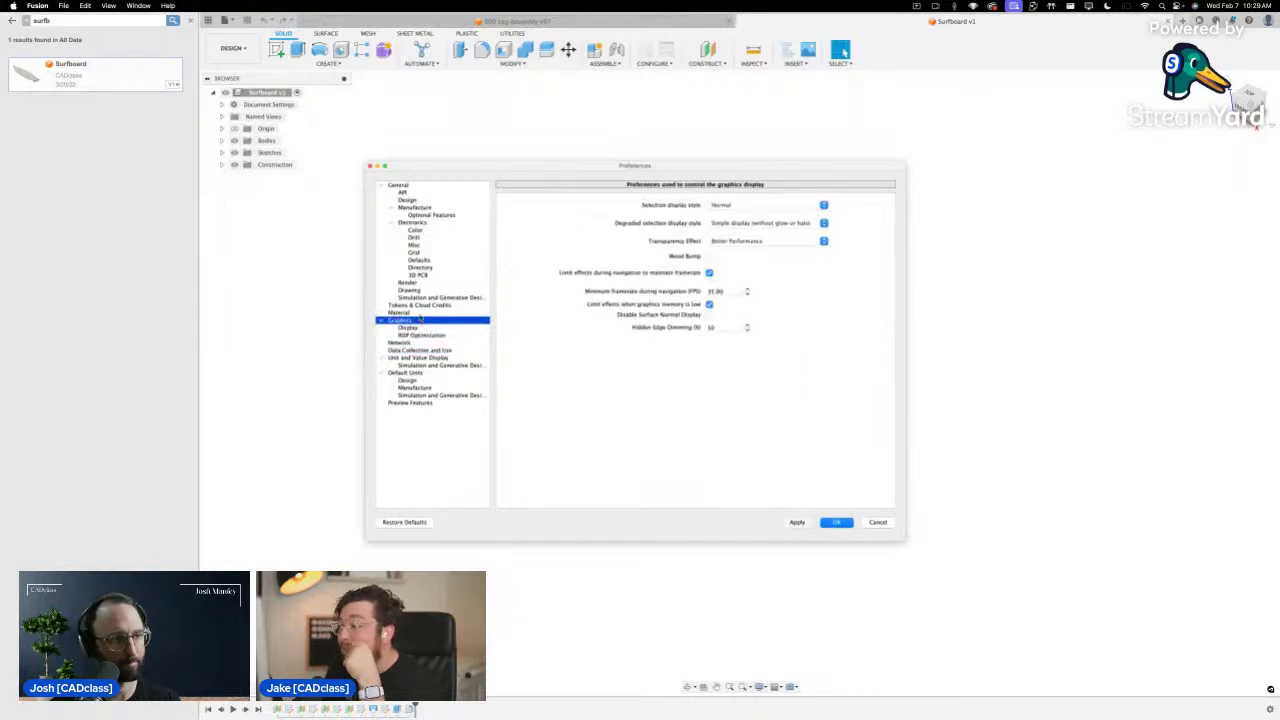
# Go over the Preview Features and Default Units pages, and recheck the Design and API preferences
pyautogui.click(417, 403)
pyautogui.scroll(-1, 657, 400)
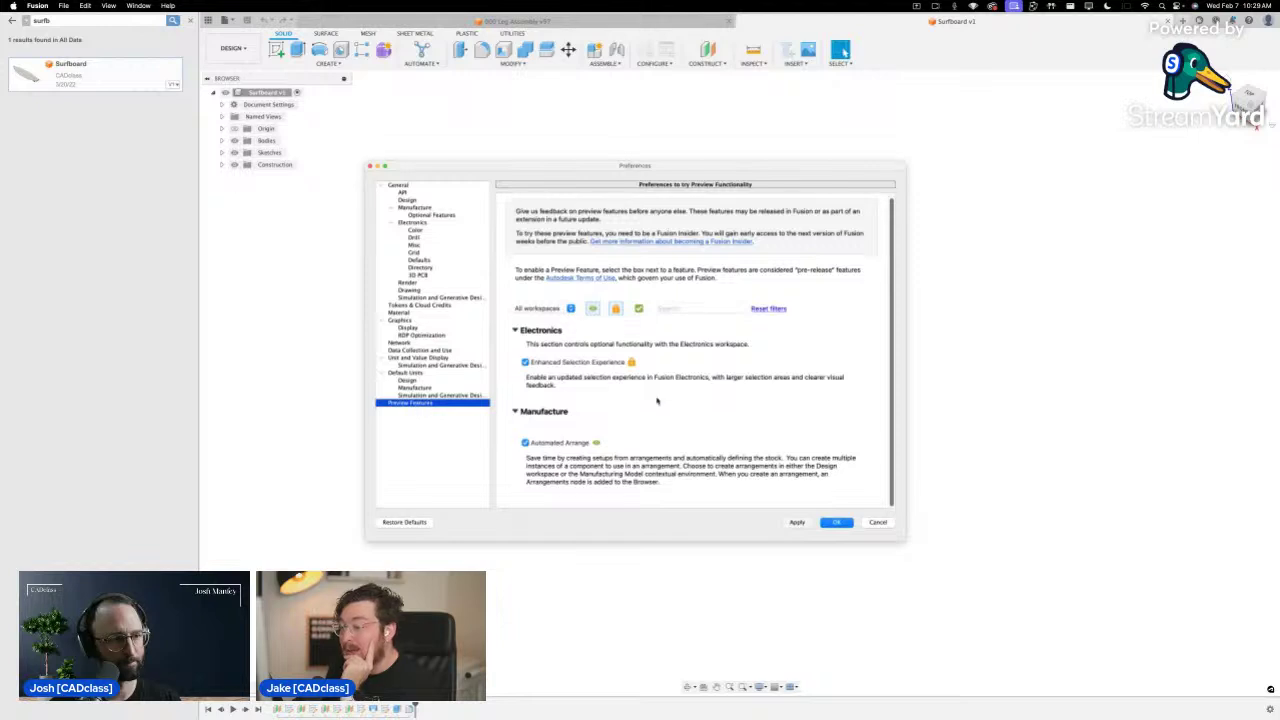
pyautogui.click(405, 373)
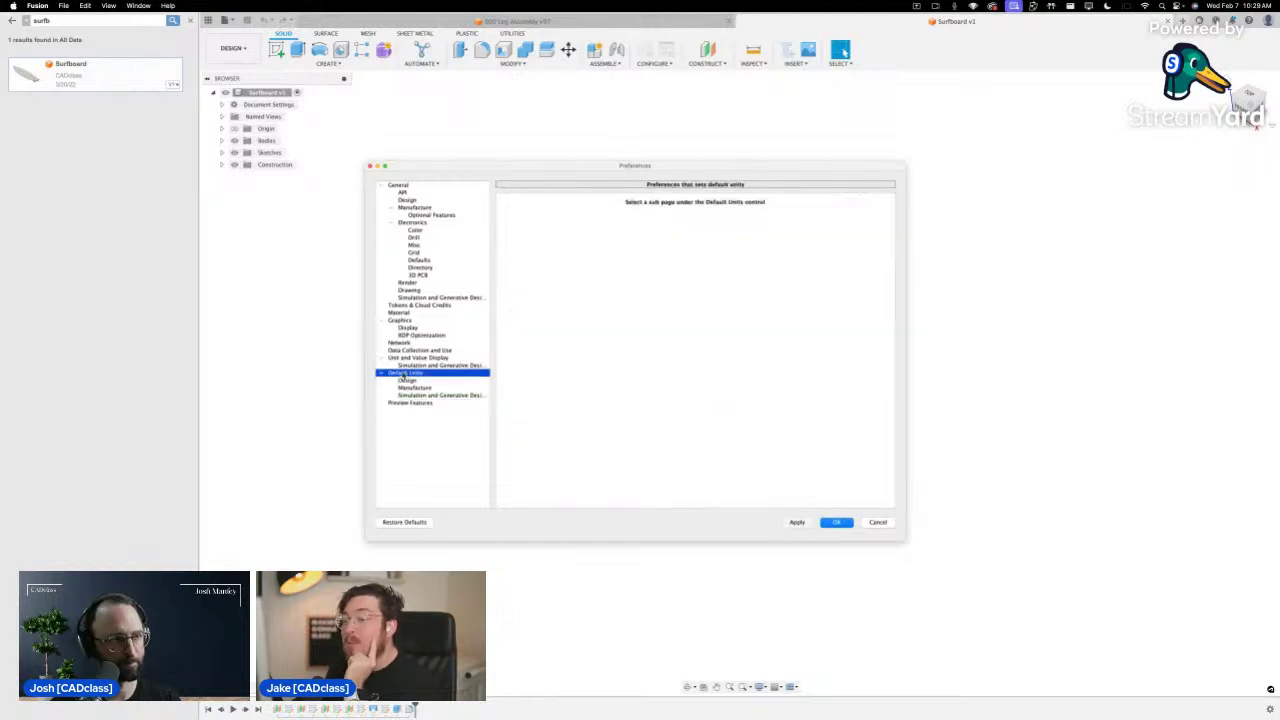
pyautogui.click(425, 200)
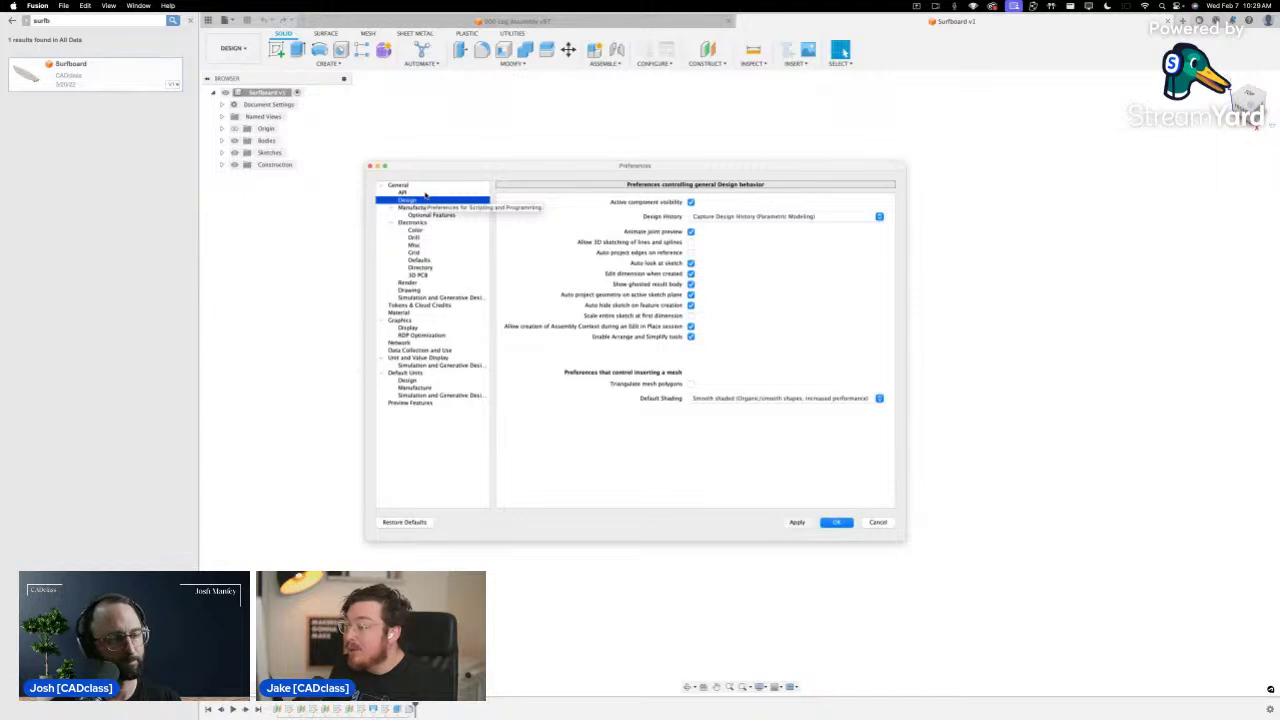
pyautogui.click(425, 193)
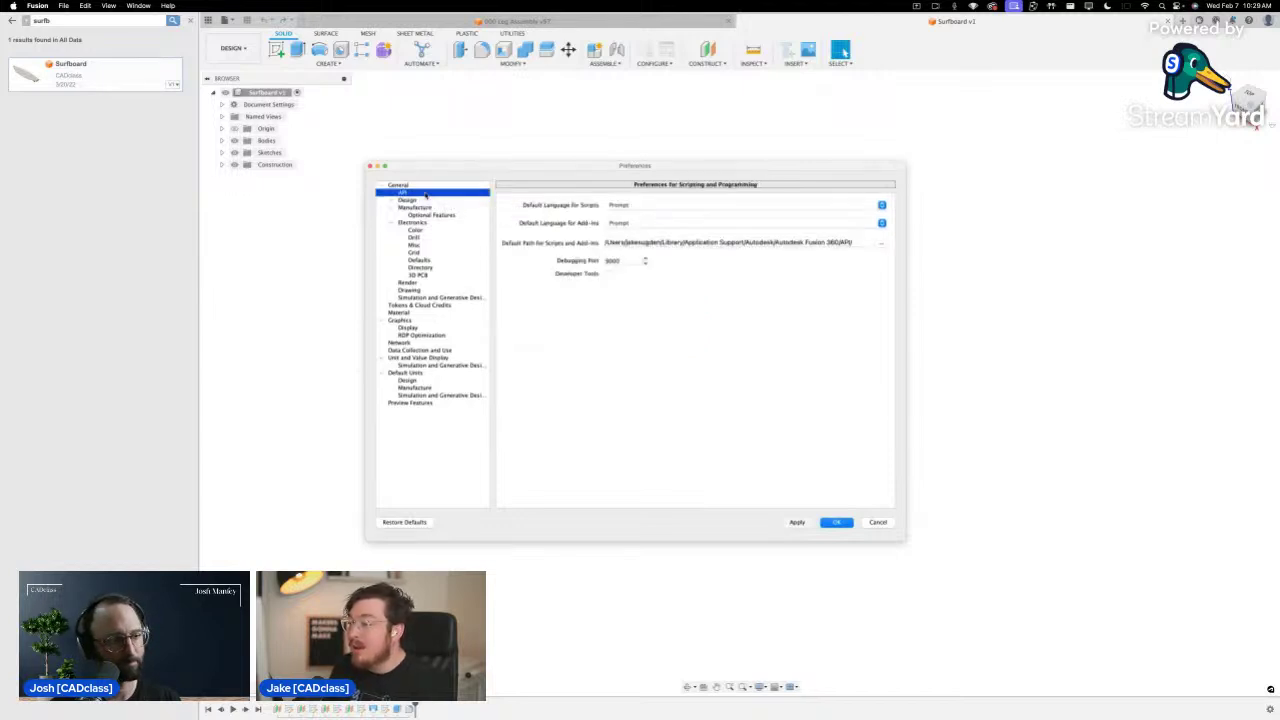
pyautogui.click(424, 201)
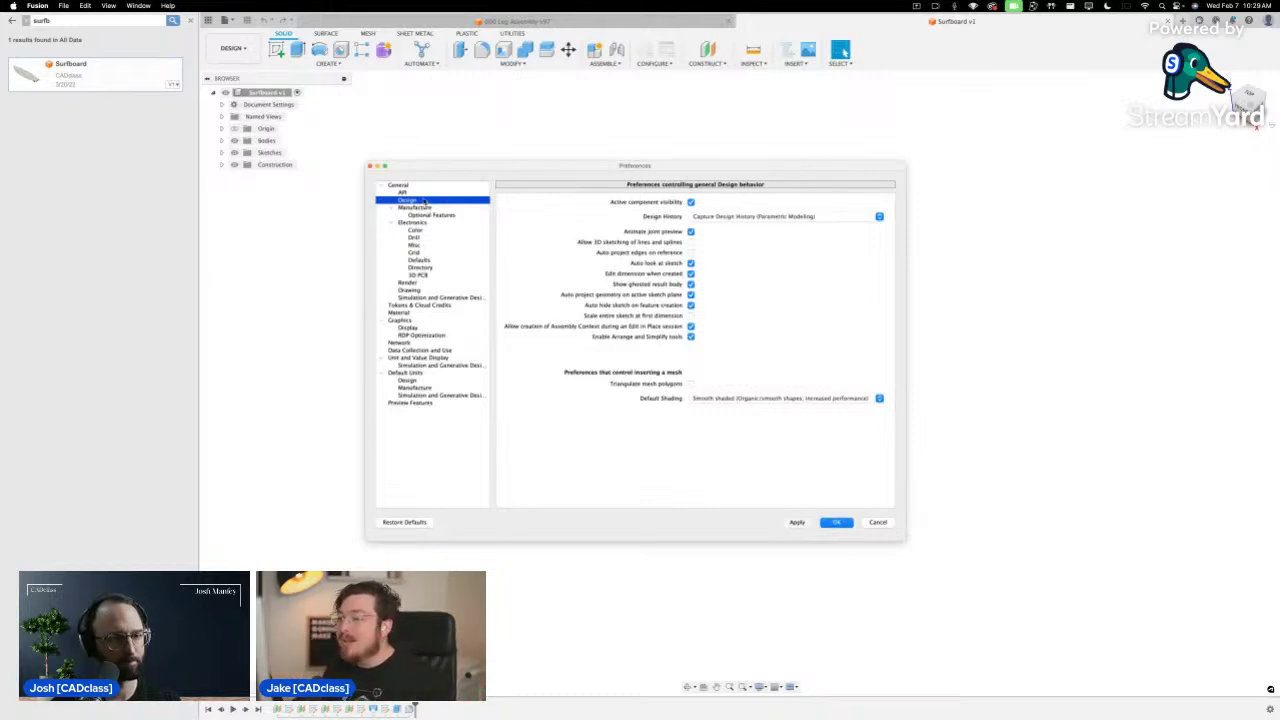
# Enable Automatic version on close in the General preferences and accept the change
pyautogui.click(418, 187)
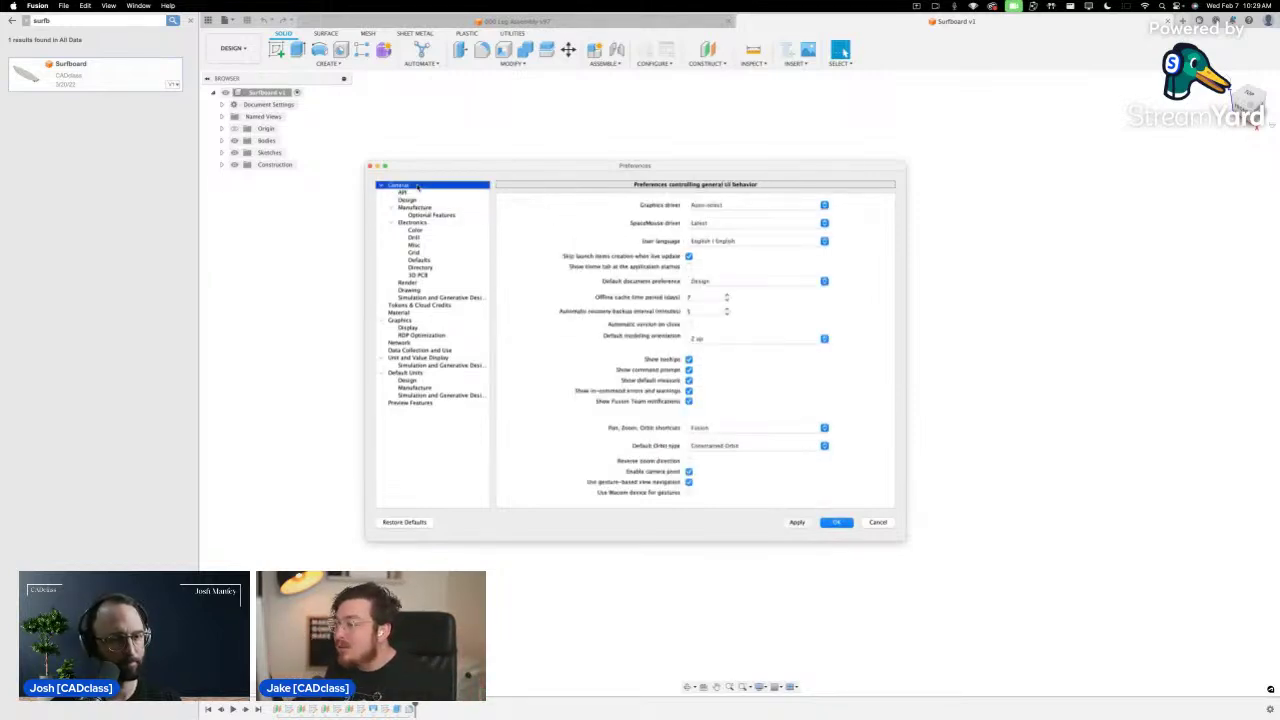
pyautogui.click(590, 314)
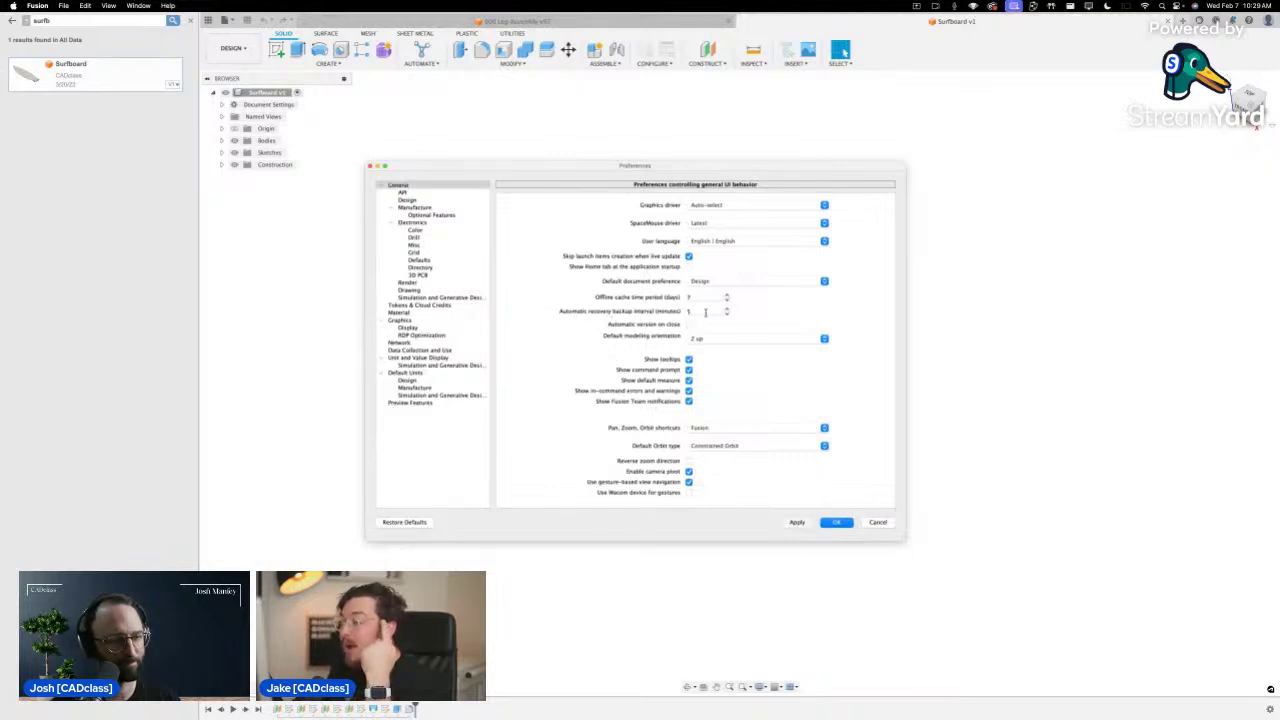
pyautogui.click(705, 312)
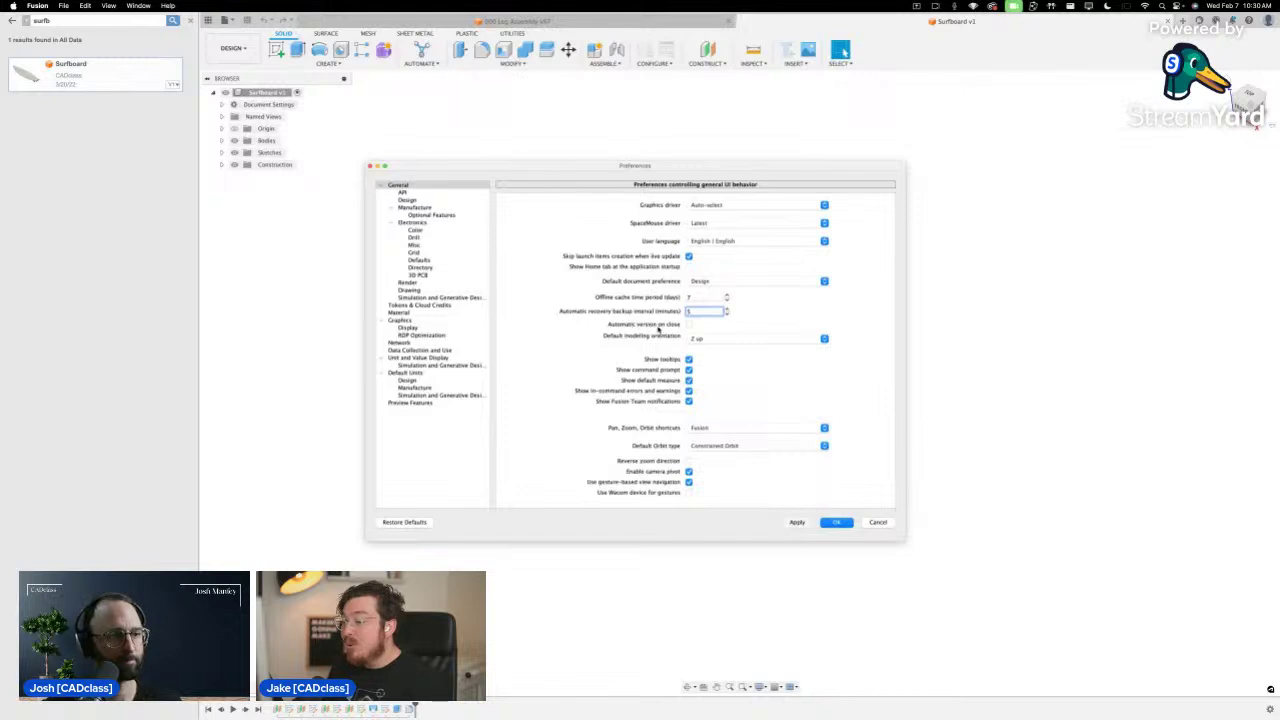
pyautogui.click(689, 326)
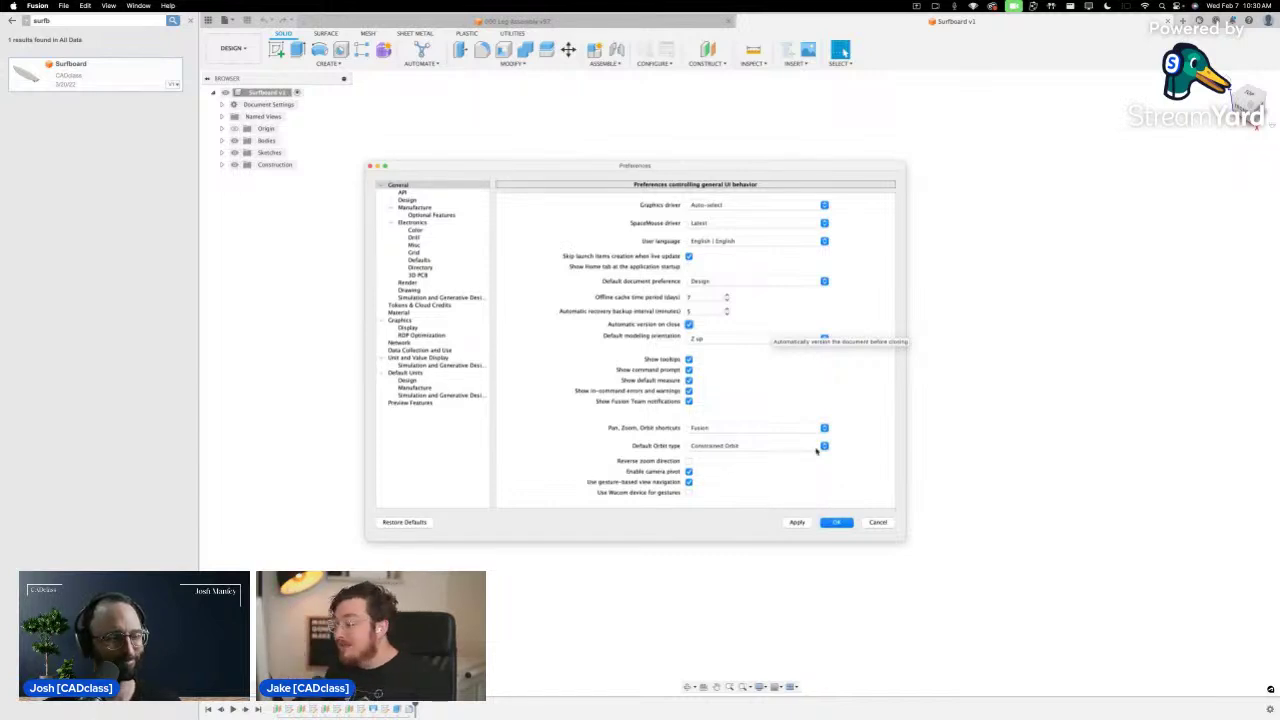
pyautogui.click(829, 523)
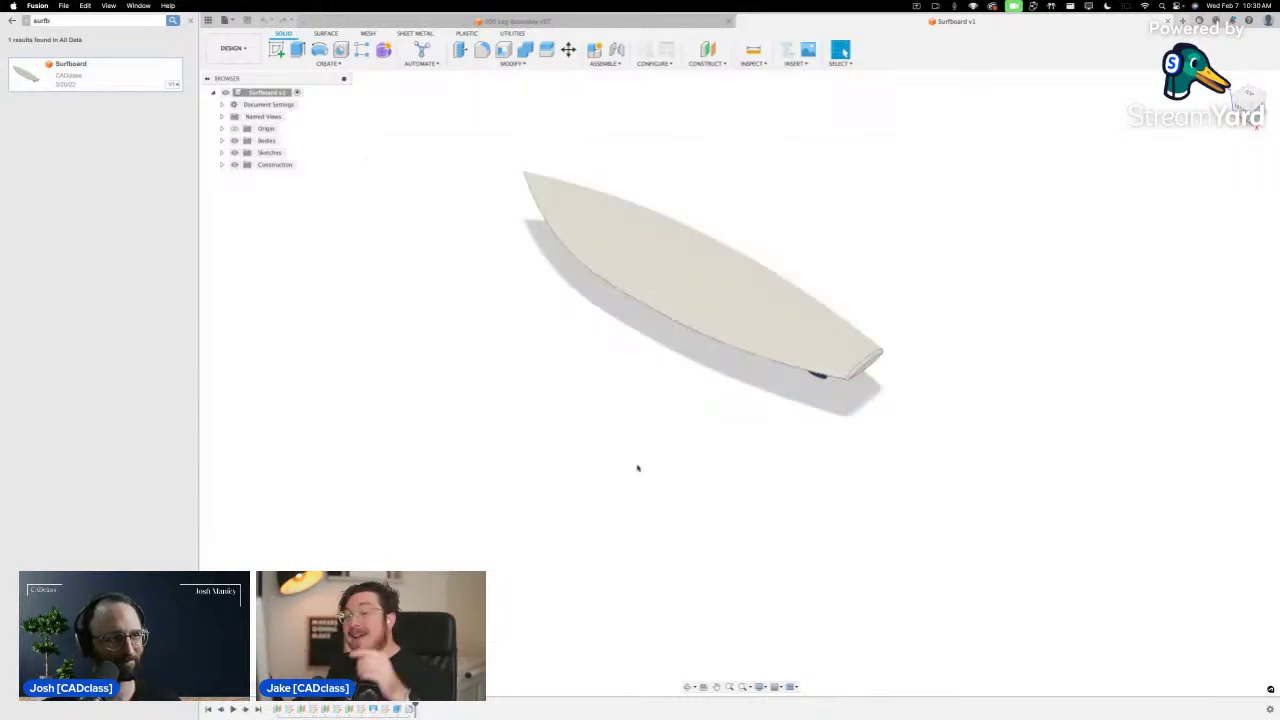
# Leave the search results, look over My Recent Data and return to the list of all projects
pyautogui.click(11, 22)
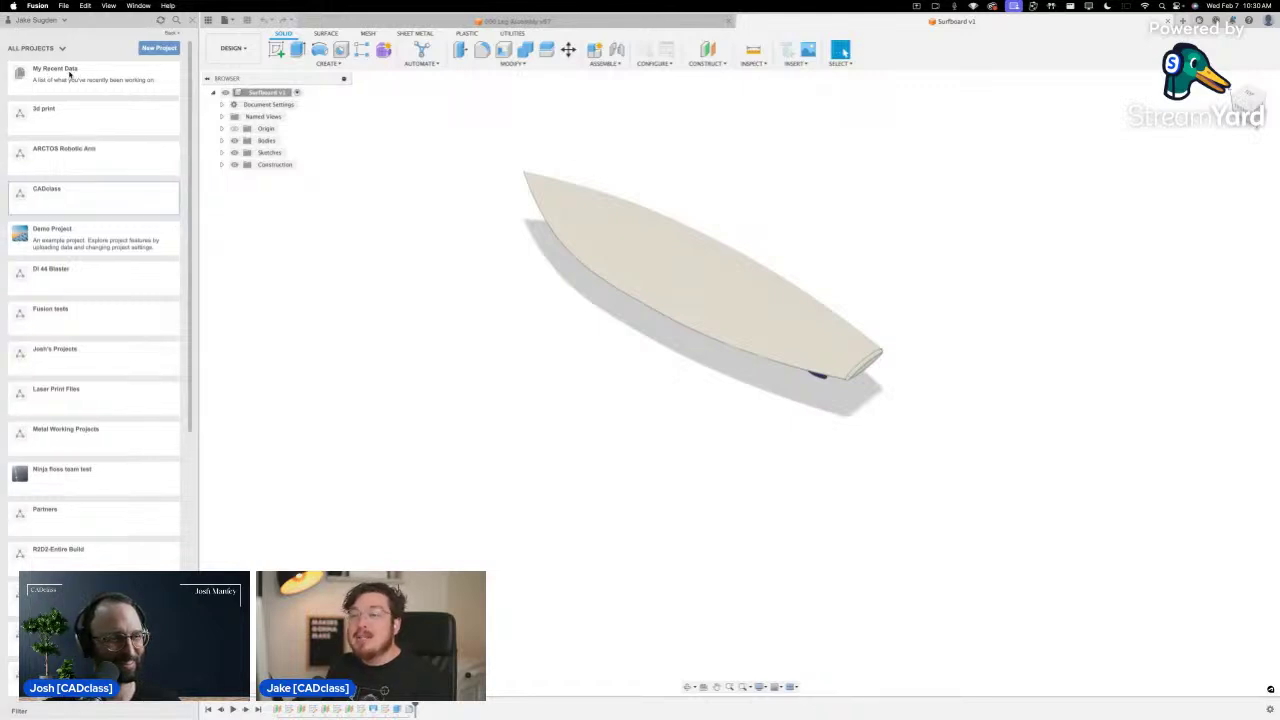
pyautogui.click(76, 74)
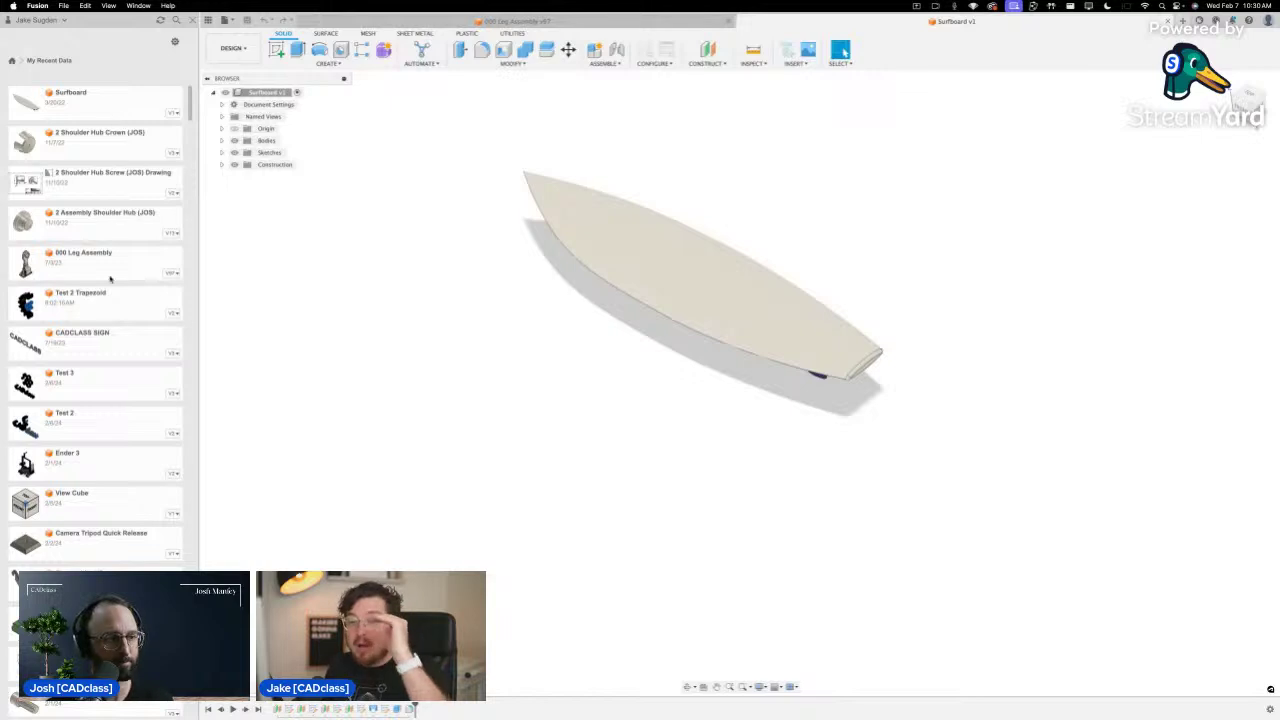
pyautogui.click(12, 62)
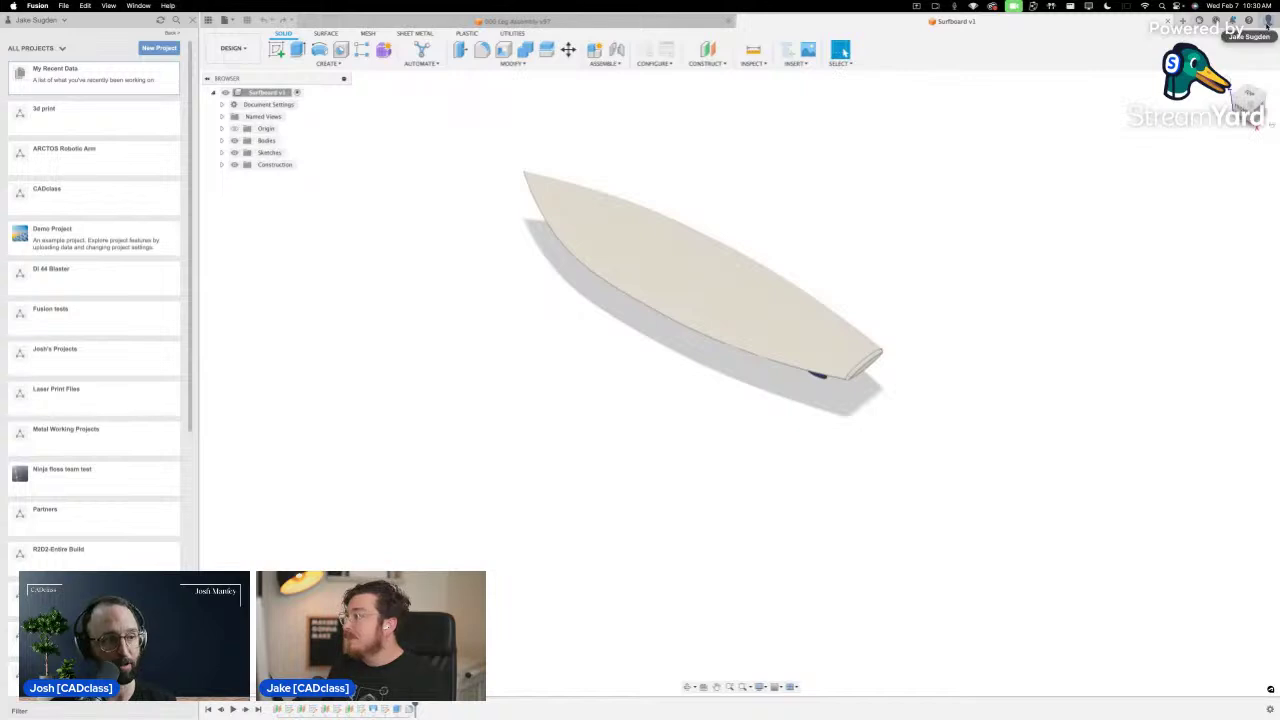
# Reopen the preferences and collapse the Electronics and Manufacture groups in the list of pages
pyautogui.click(1267, 27)
pyautogui.click(1064, 140)
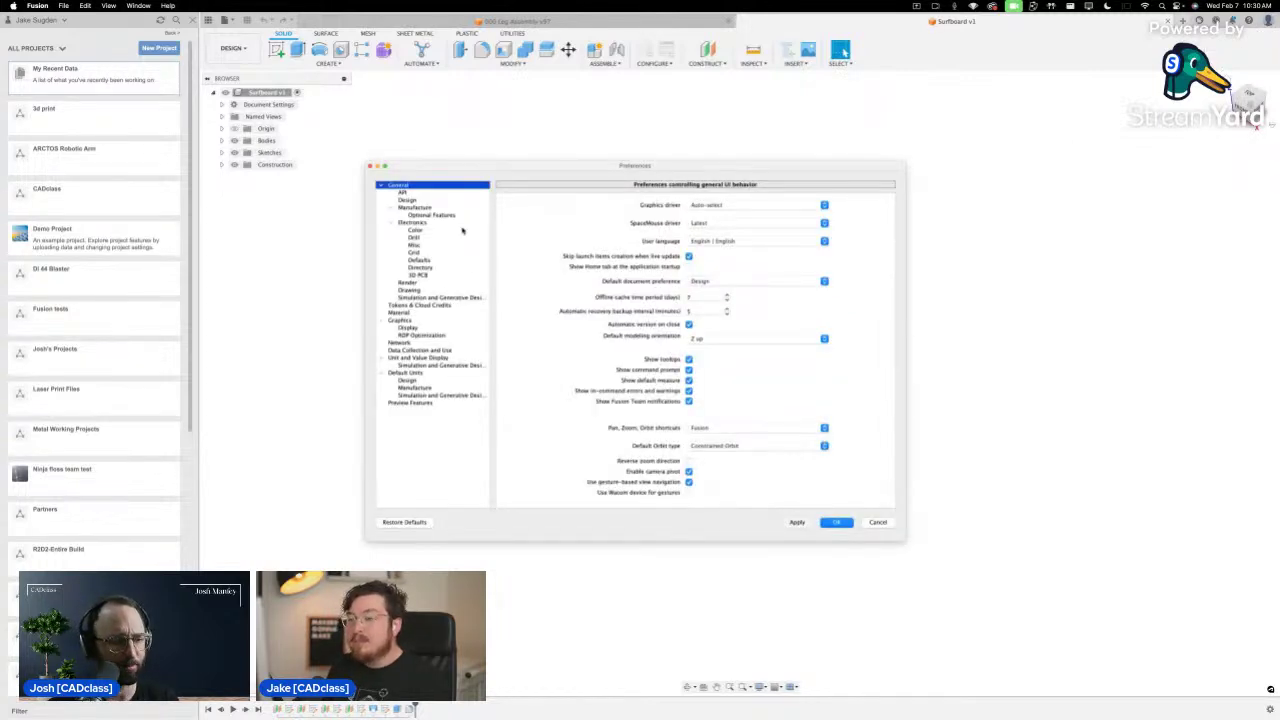
pyautogui.click(391, 222)
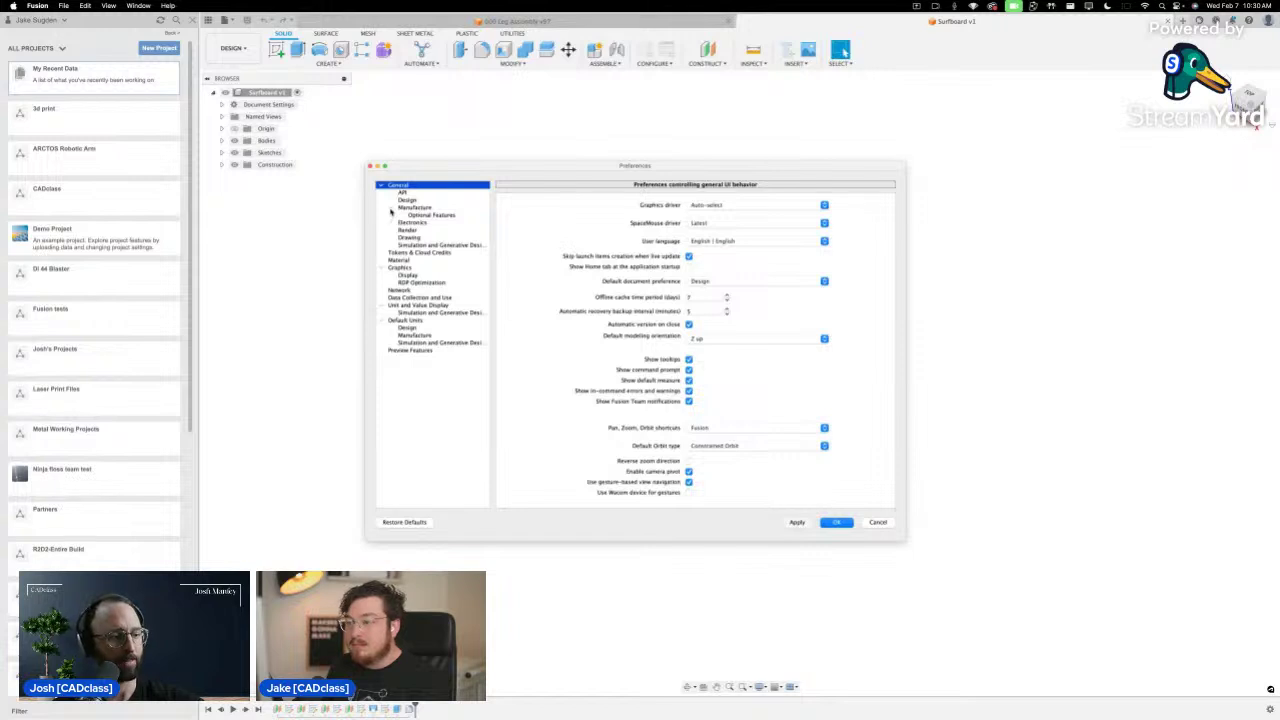
pyautogui.click(391, 208)
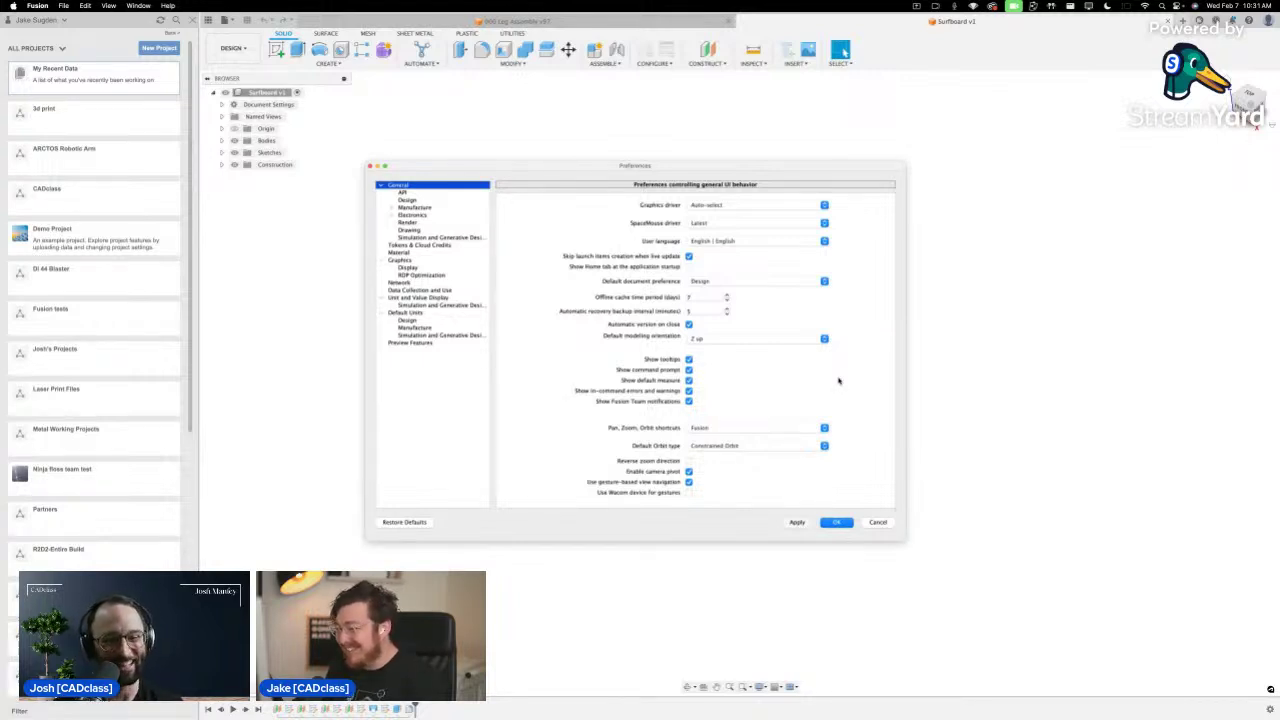
# Check the available choices for the default orbit type and for the pan, zoom and orbit shortcuts in the General preferences
pyautogui.click(789, 447)
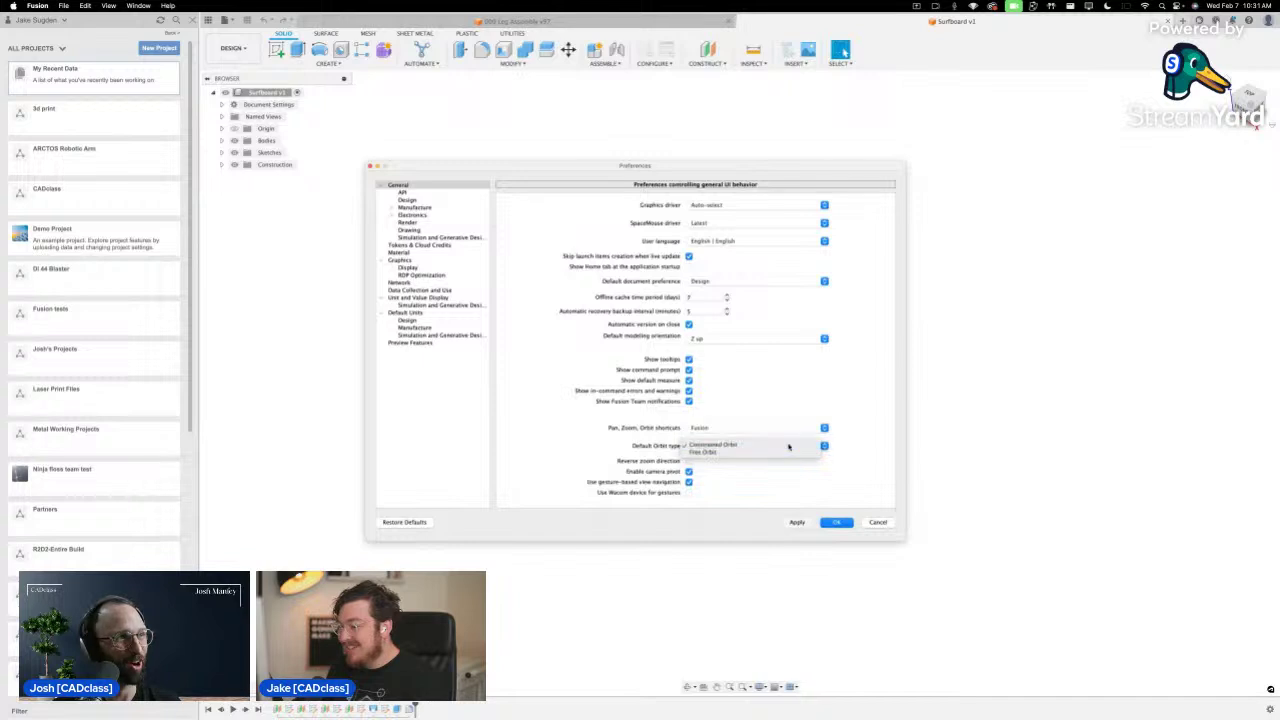
pyautogui.click(789, 446)
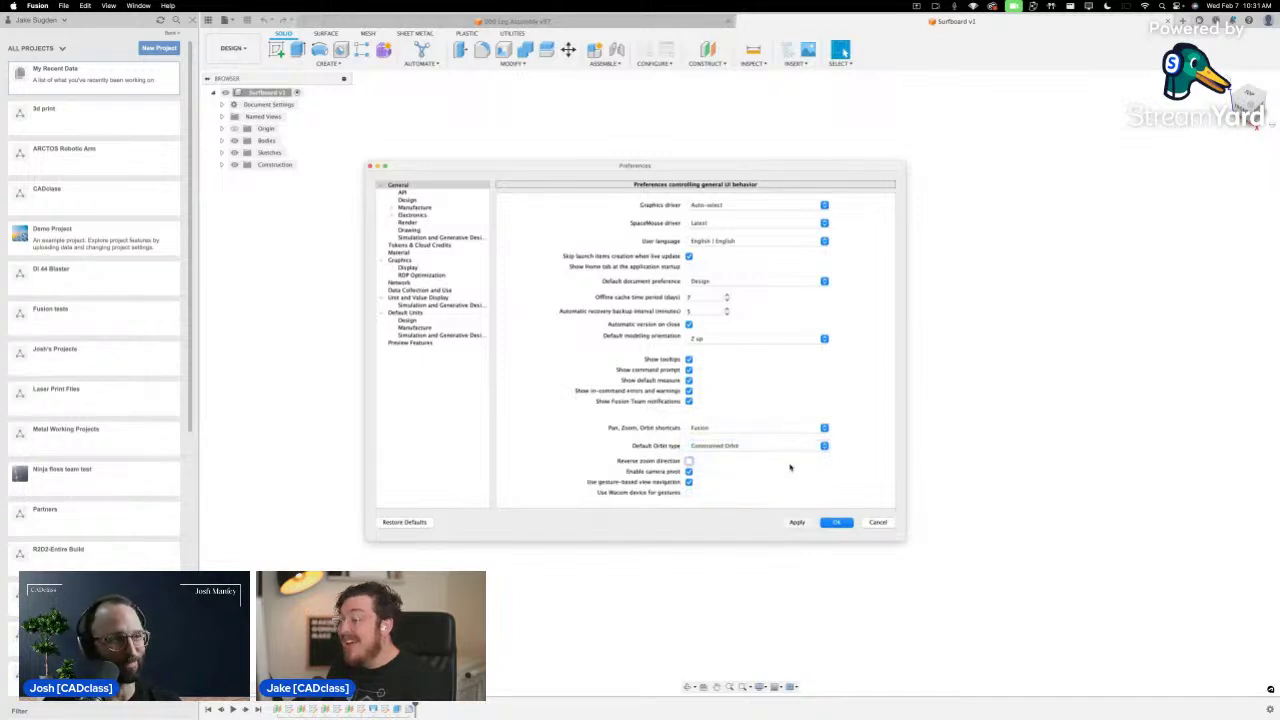
pyautogui.click(822, 428)
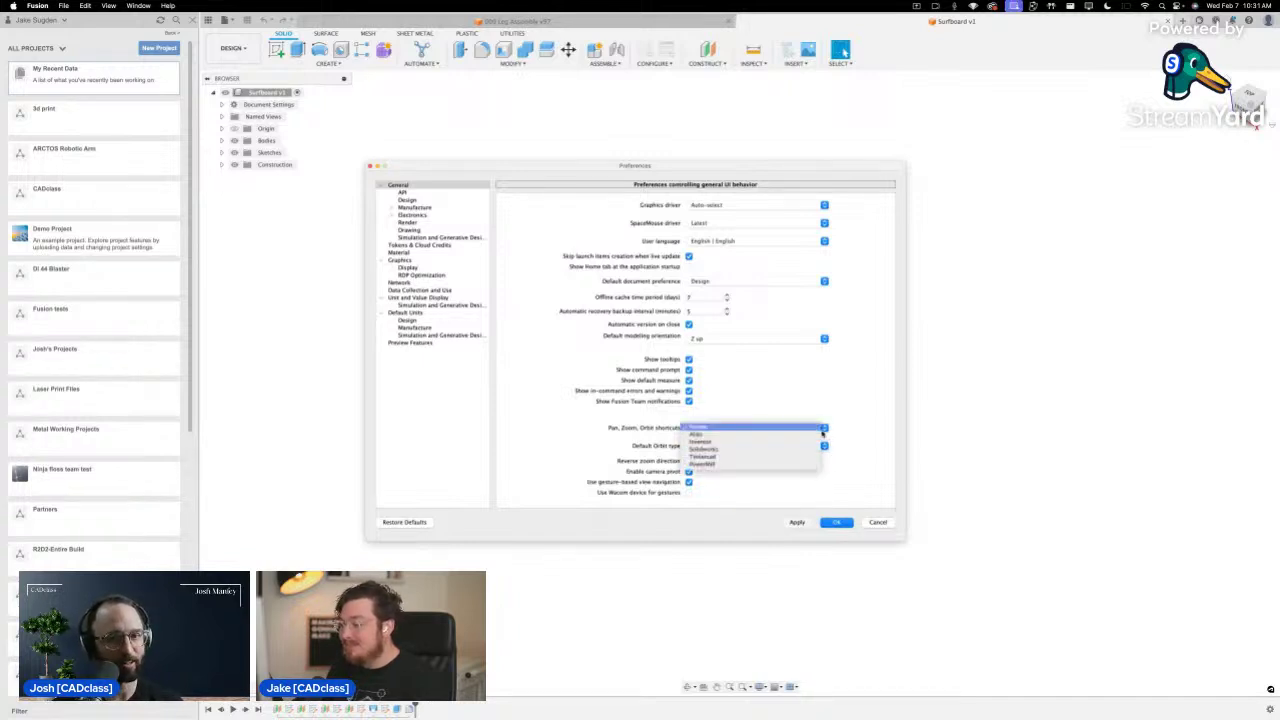
pyautogui.click(855, 425)
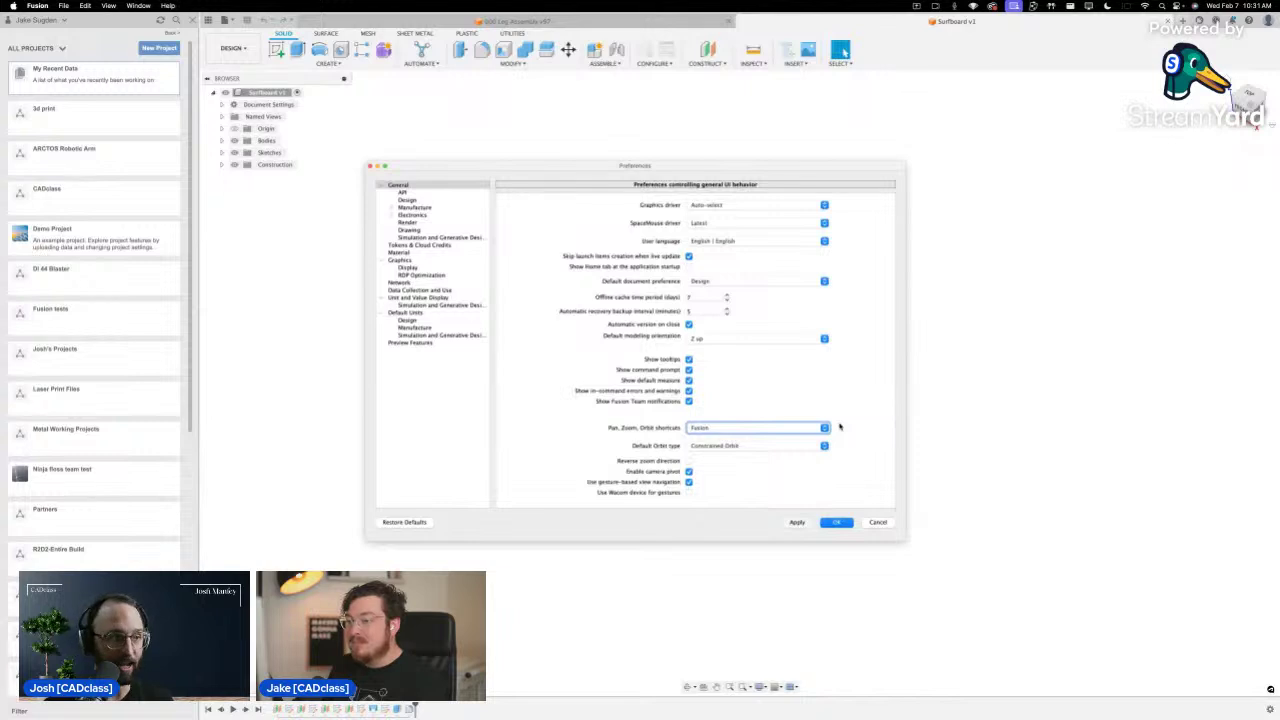
# Go over the Preview Features, Default Units, Unit and Value Display, Simulation and Drawing preferences, and leave the preferences from General without changes
pyautogui.click(412, 342)
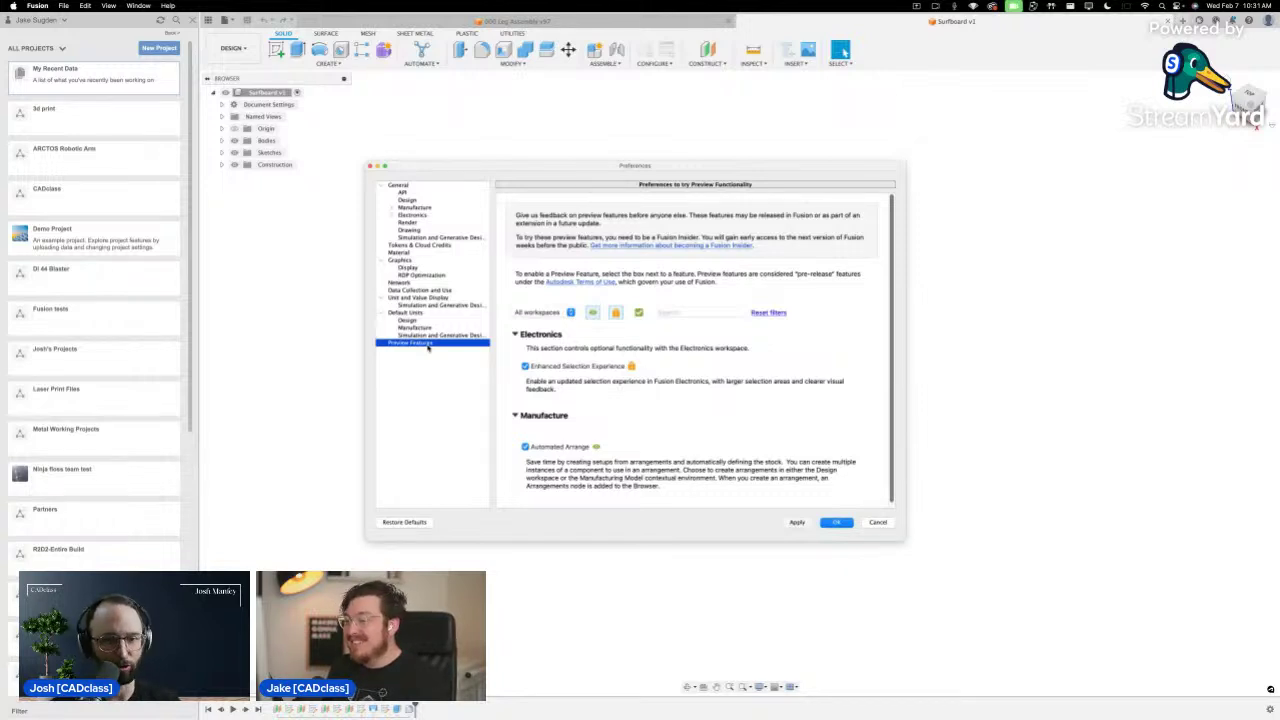
pyautogui.click(428, 335)
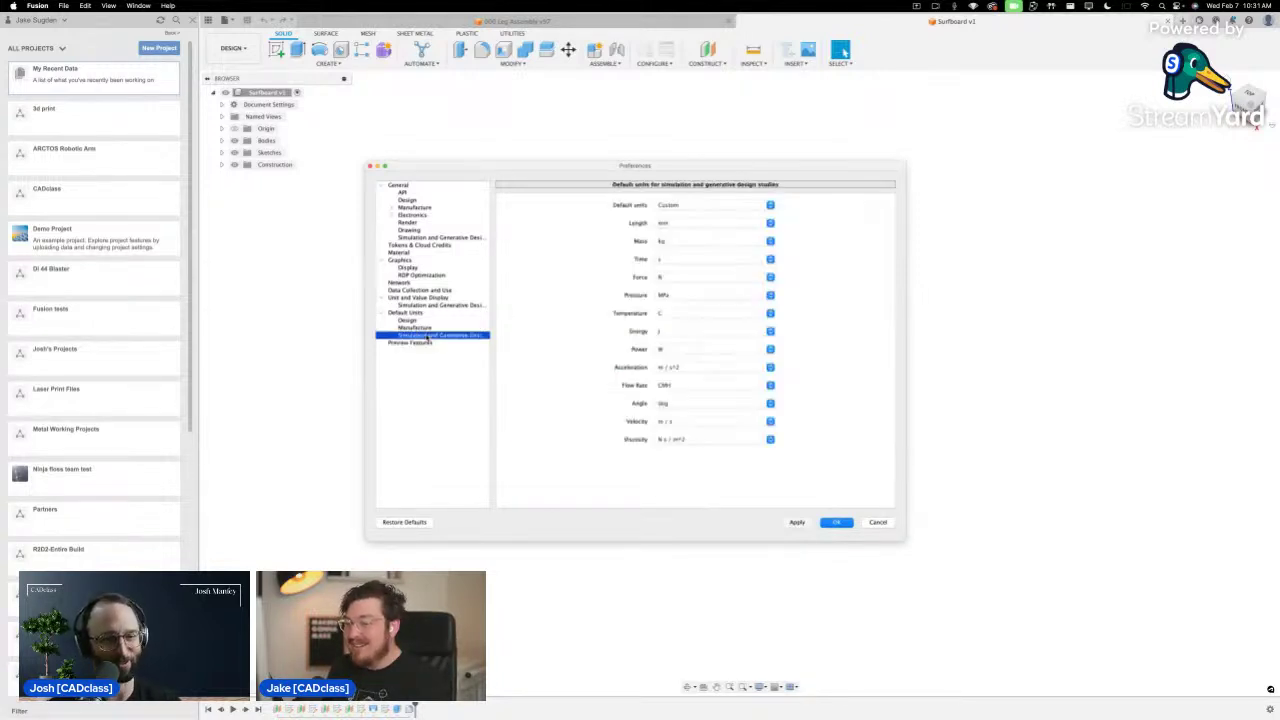
pyautogui.click(428, 327)
pyautogui.click(427, 320)
pyautogui.click(427, 313)
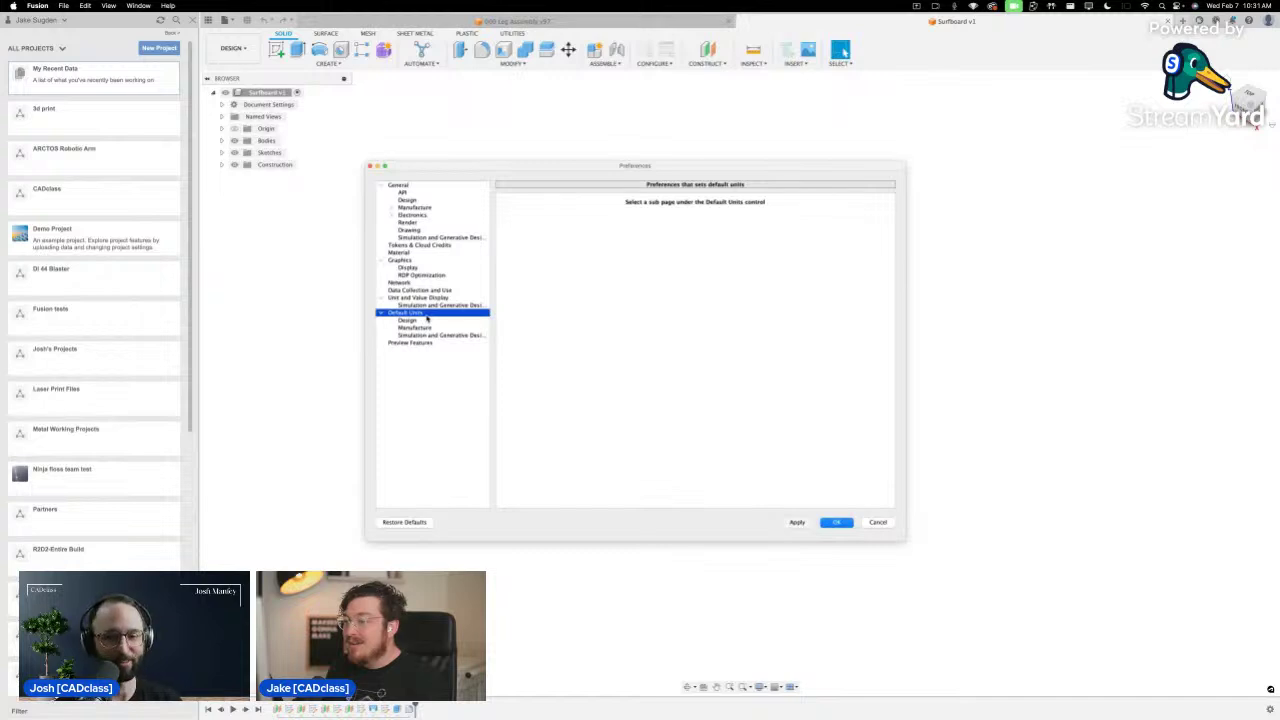
pyautogui.click(425, 305)
pyautogui.click(423, 298)
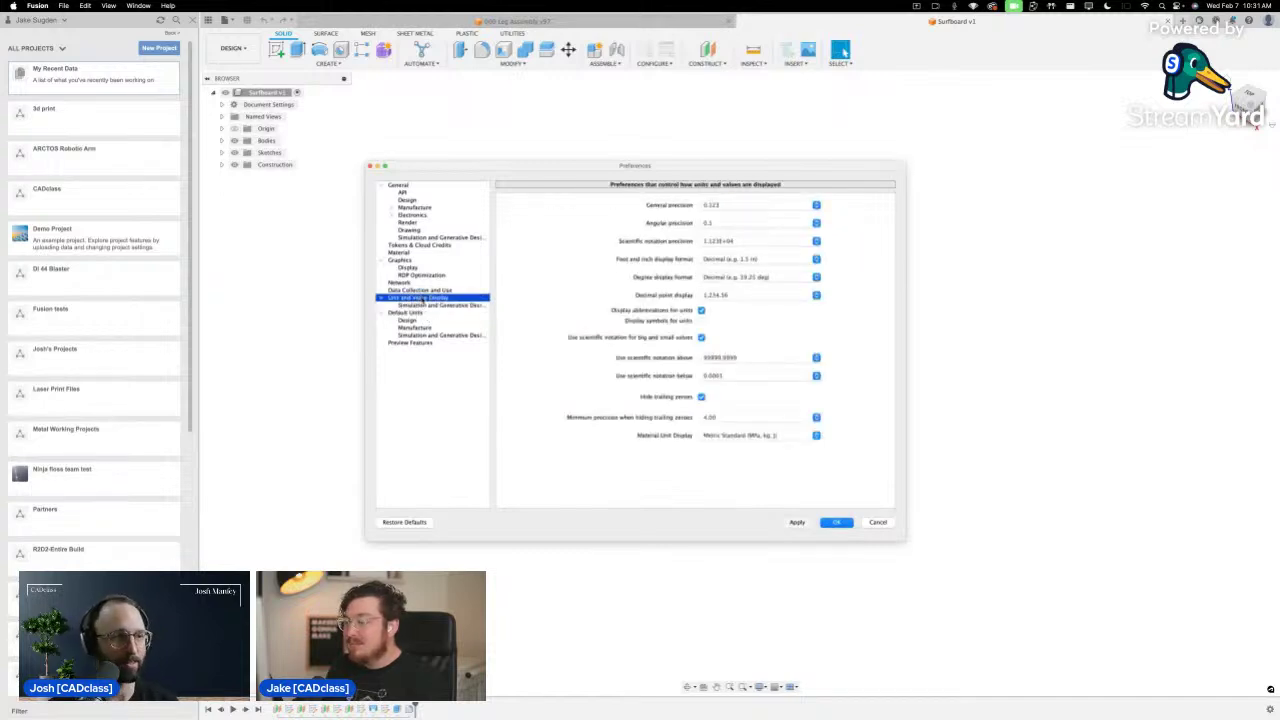
pyautogui.click(425, 238)
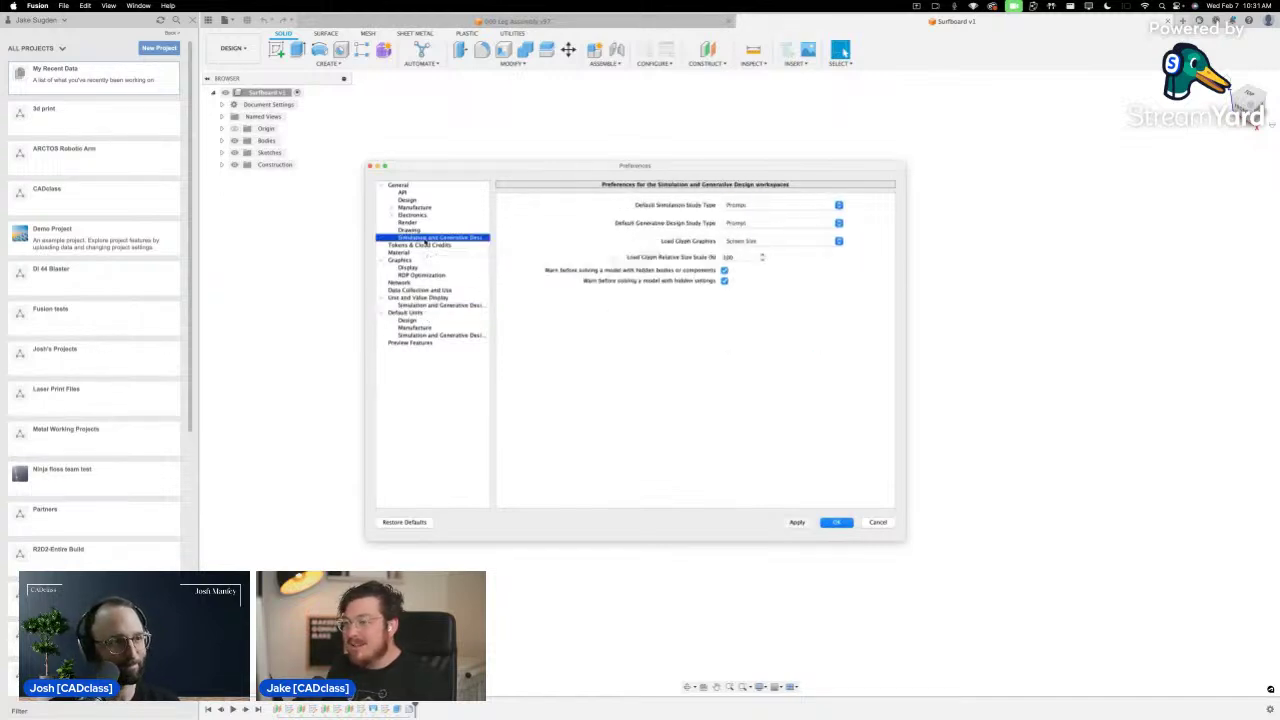
pyautogui.click(424, 229)
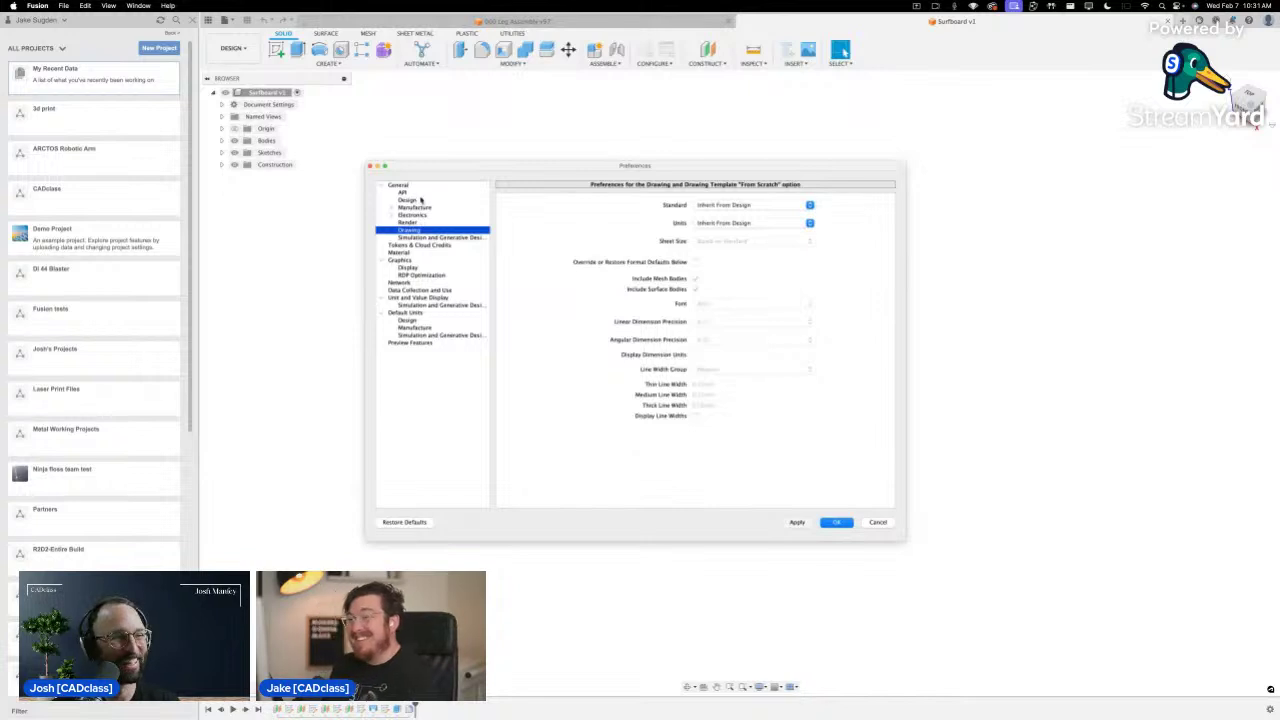
pyautogui.click(404, 186)
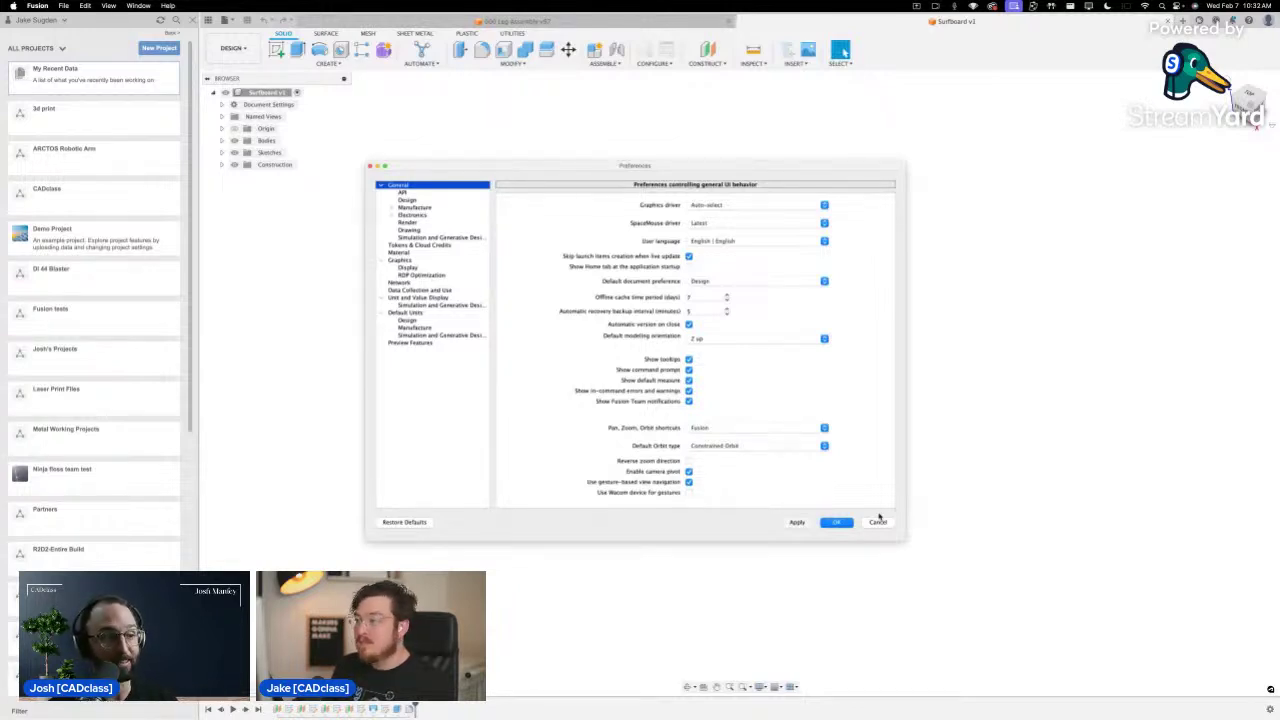
pyautogui.click(884, 523)
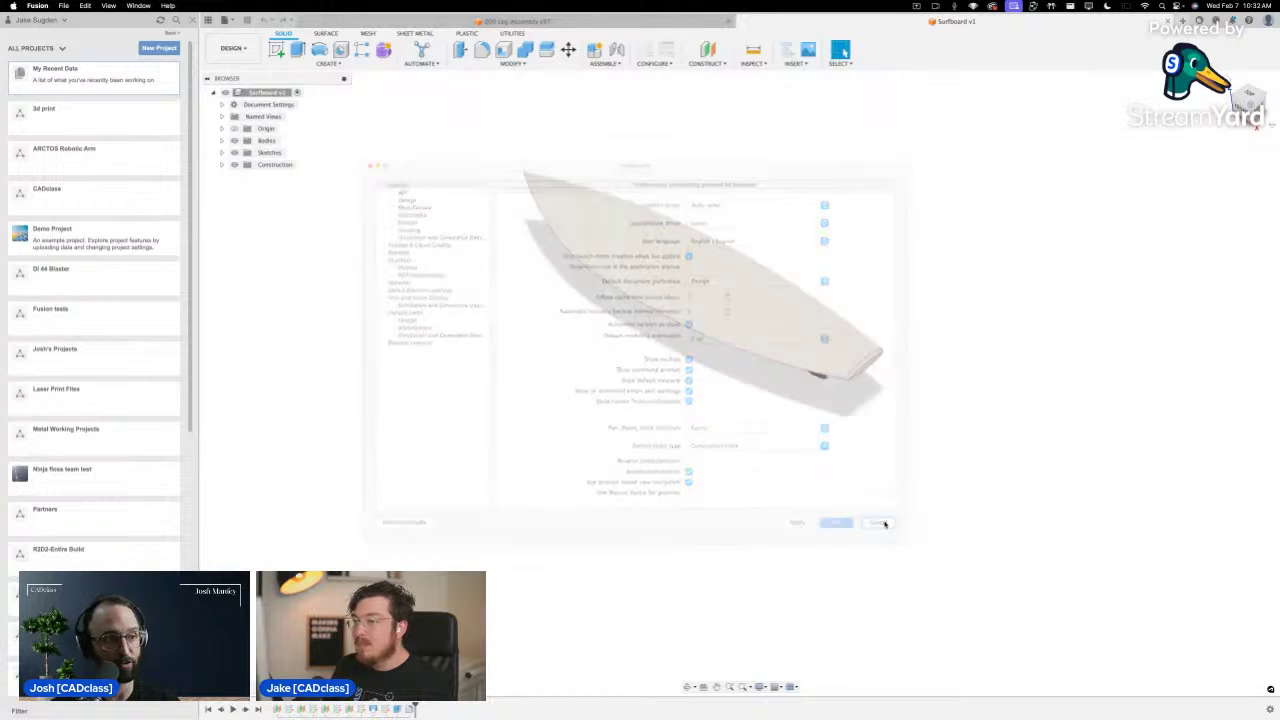
# Switch to the 000 Leg Assembly document, hide the data panel and highlight the whole top-level assembly in the model
pyautogui.click(525, 21)
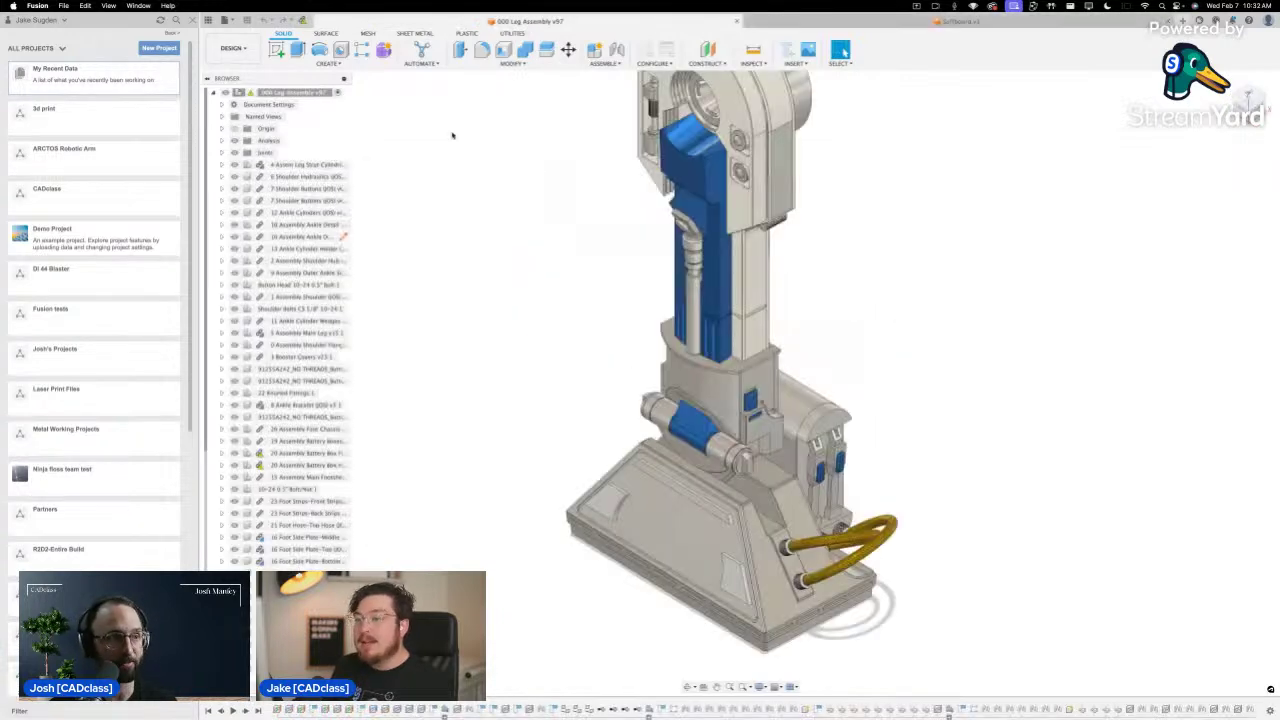
pyautogui.click(192, 20)
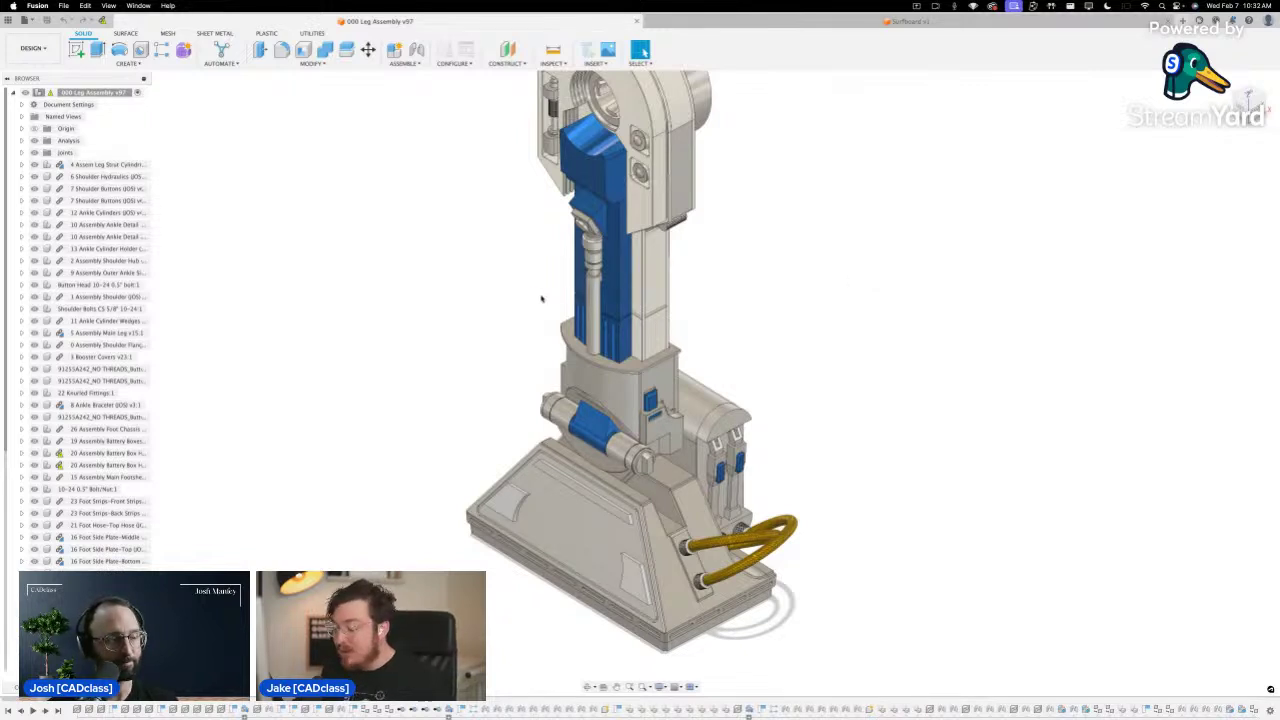
pyautogui.click(38, 94)
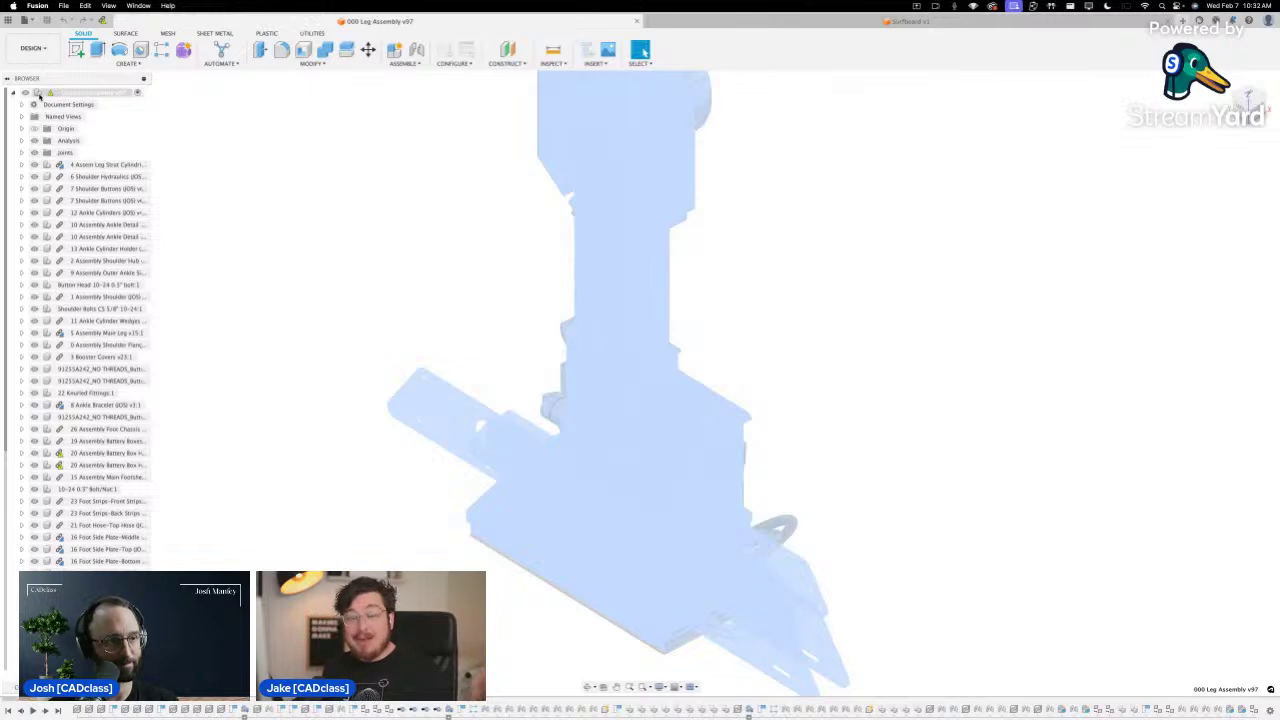
pyautogui.keyDown('shift'); pyautogui.moveTo(400, 214); pyautogui.dragTo(766, 206, button='middle'); pyautogui.keyUp('shift')
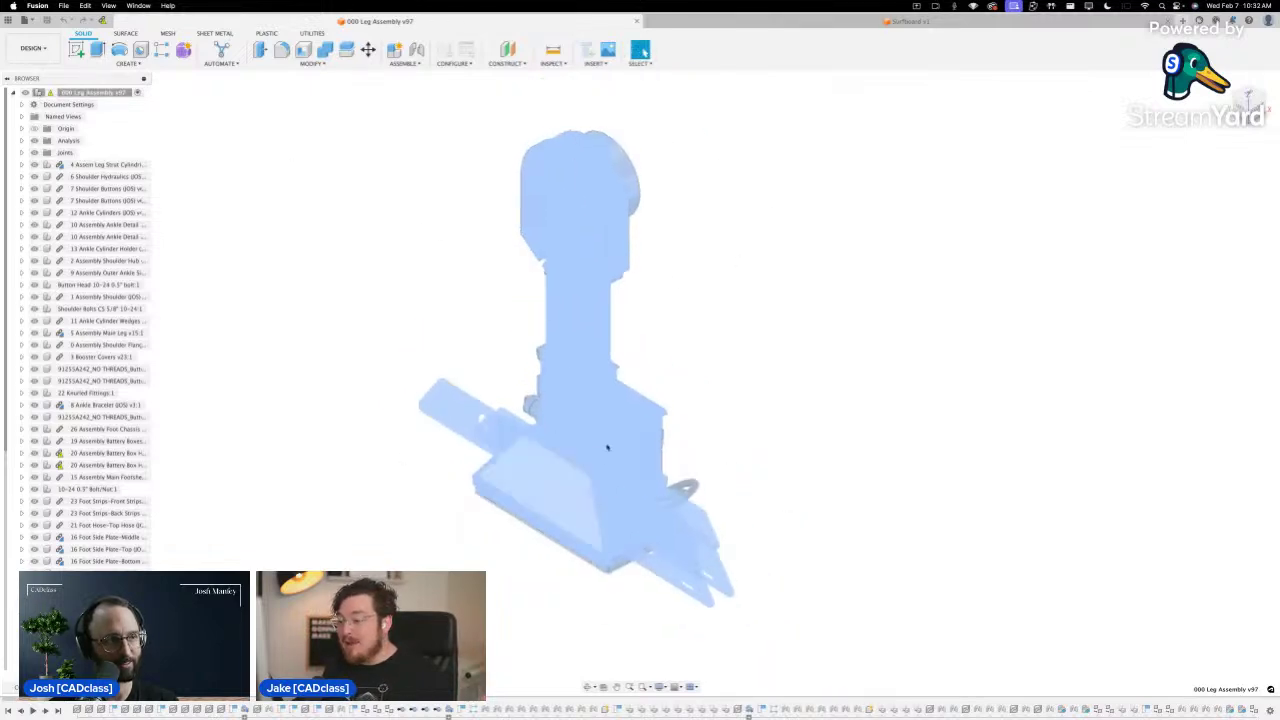
pyautogui.click(38, 94)
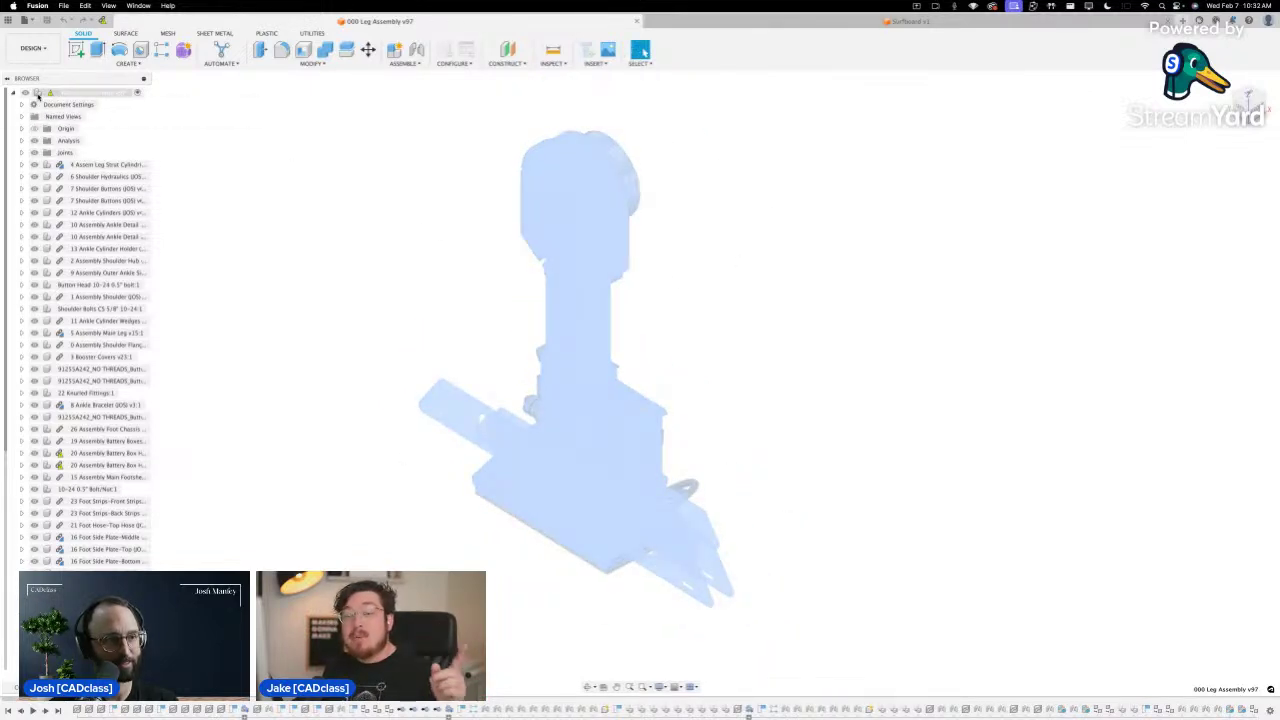
pyautogui.moveTo(48, 95)
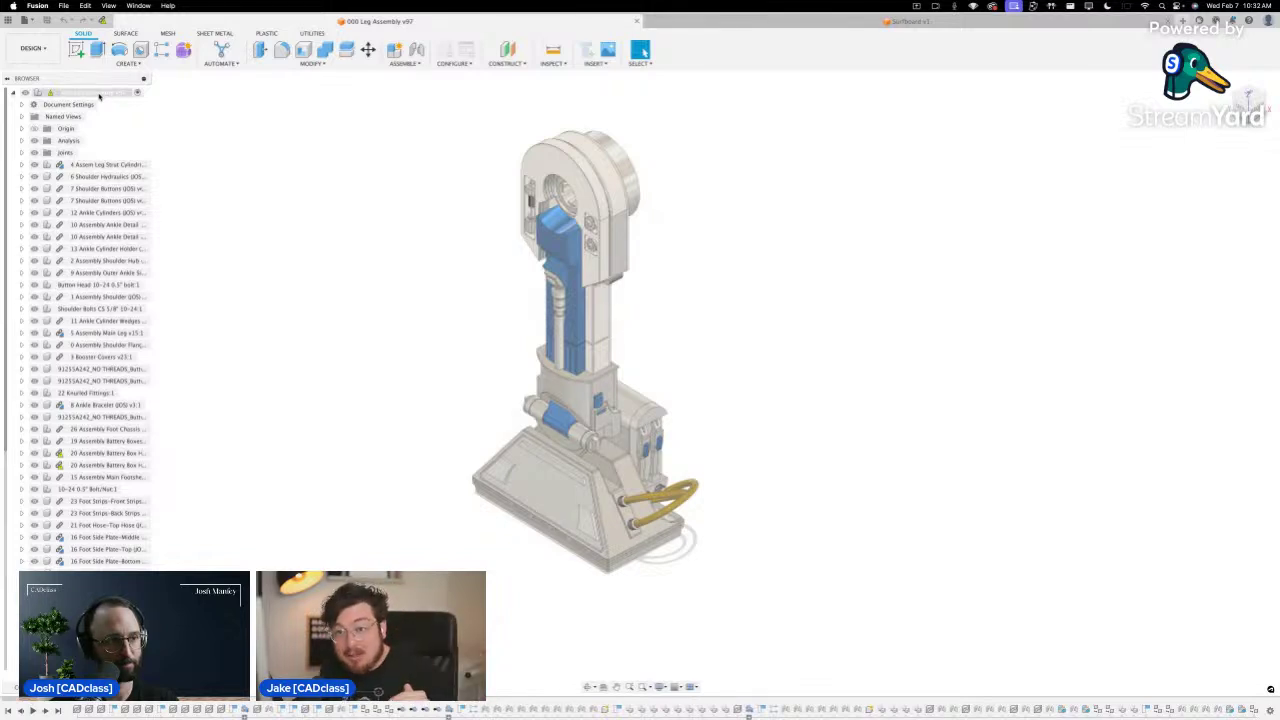
# Compare the 4 Assem Leg Strut Cylindrical subassembly with the 6 Shoulder Hydraulics part by highlighting each in the model
pyautogui.click(90, 166)
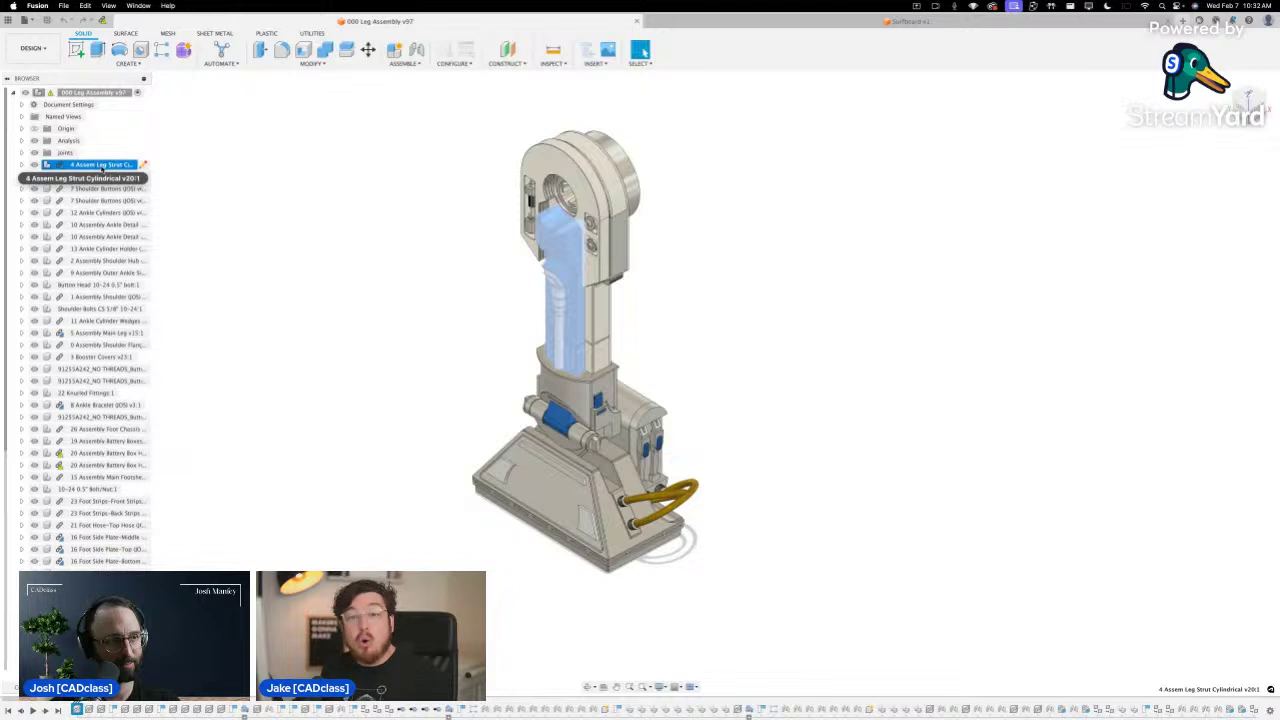
pyautogui.click(97, 177)
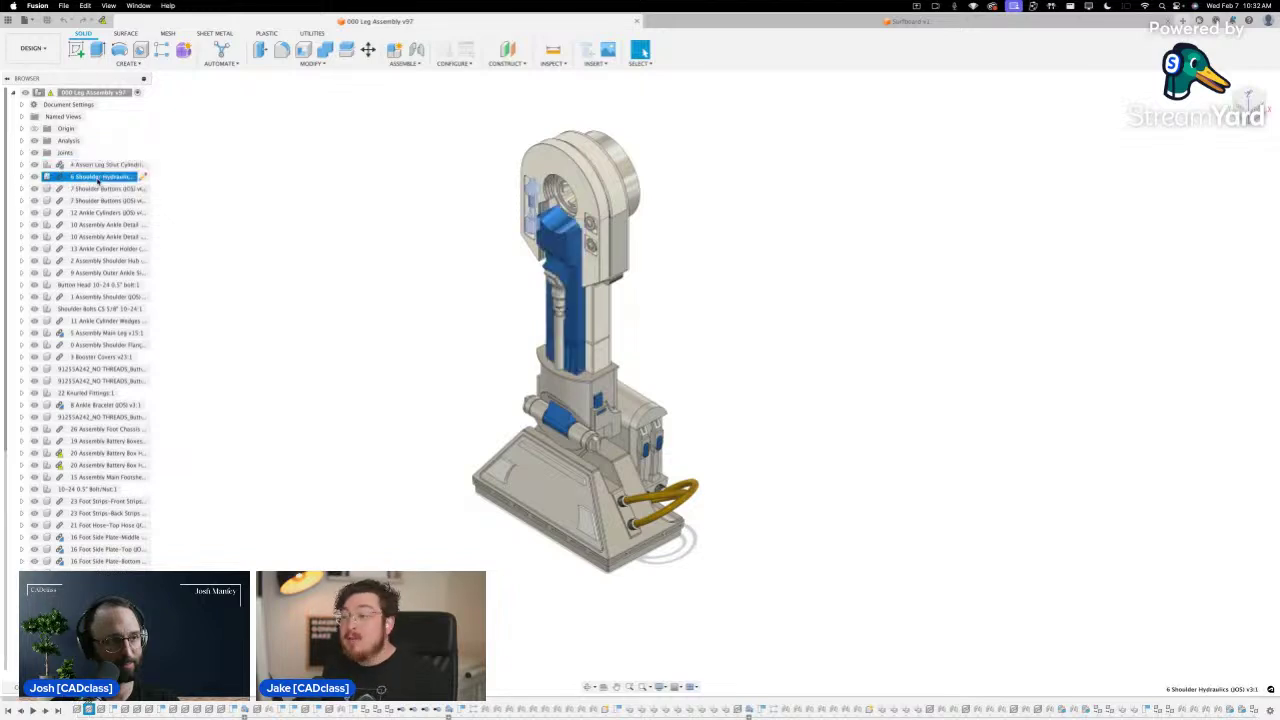
pyautogui.scroll(5, 527, 171)
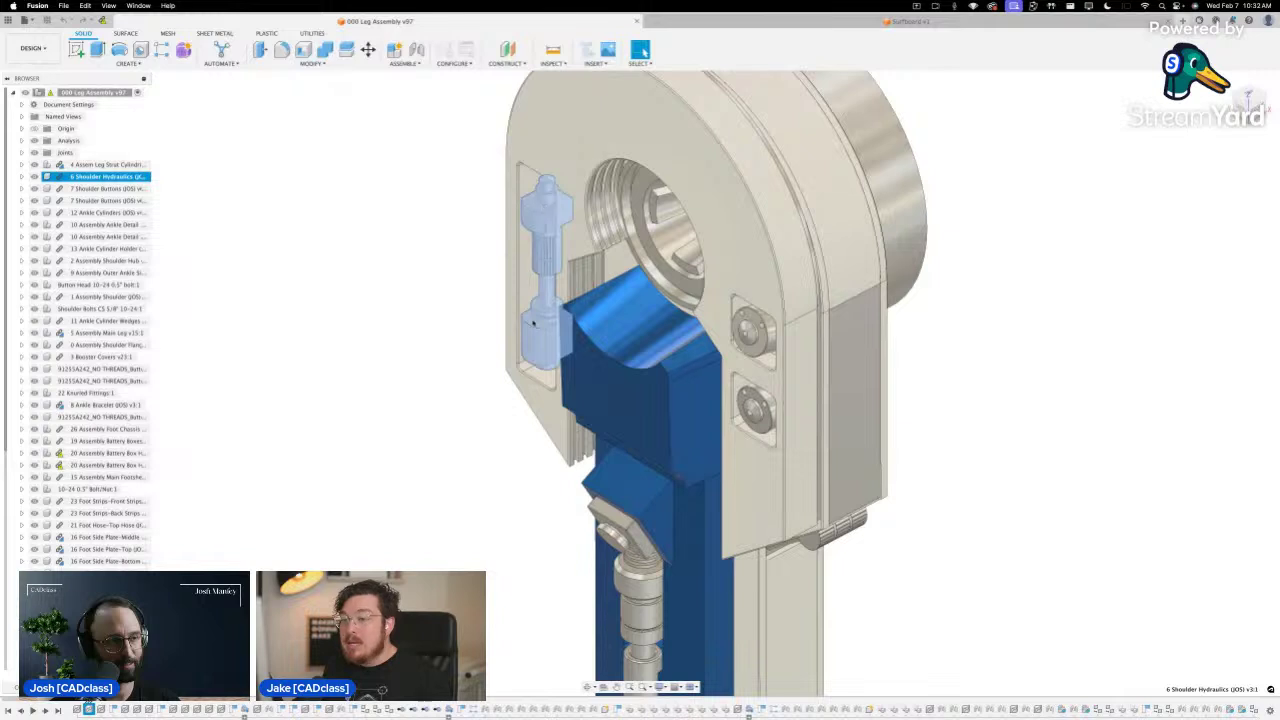
pyautogui.scroll(-3, 533, 322)
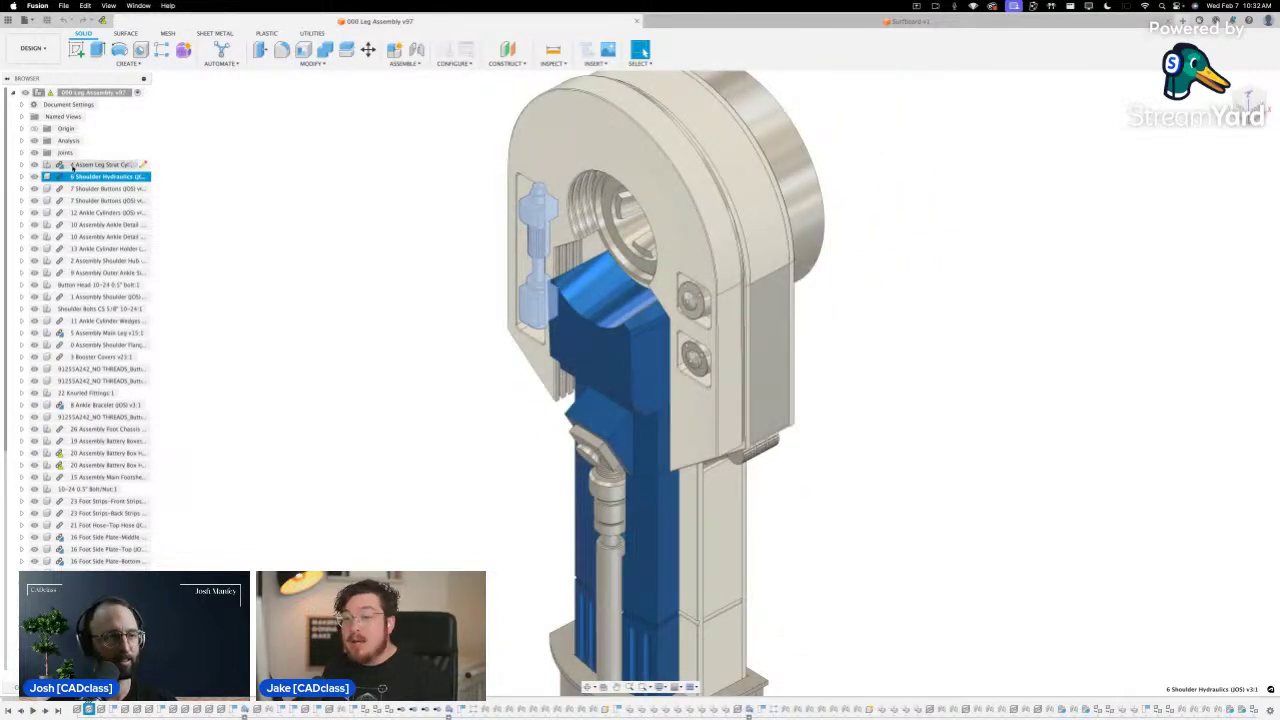
pyautogui.click(100, 165)
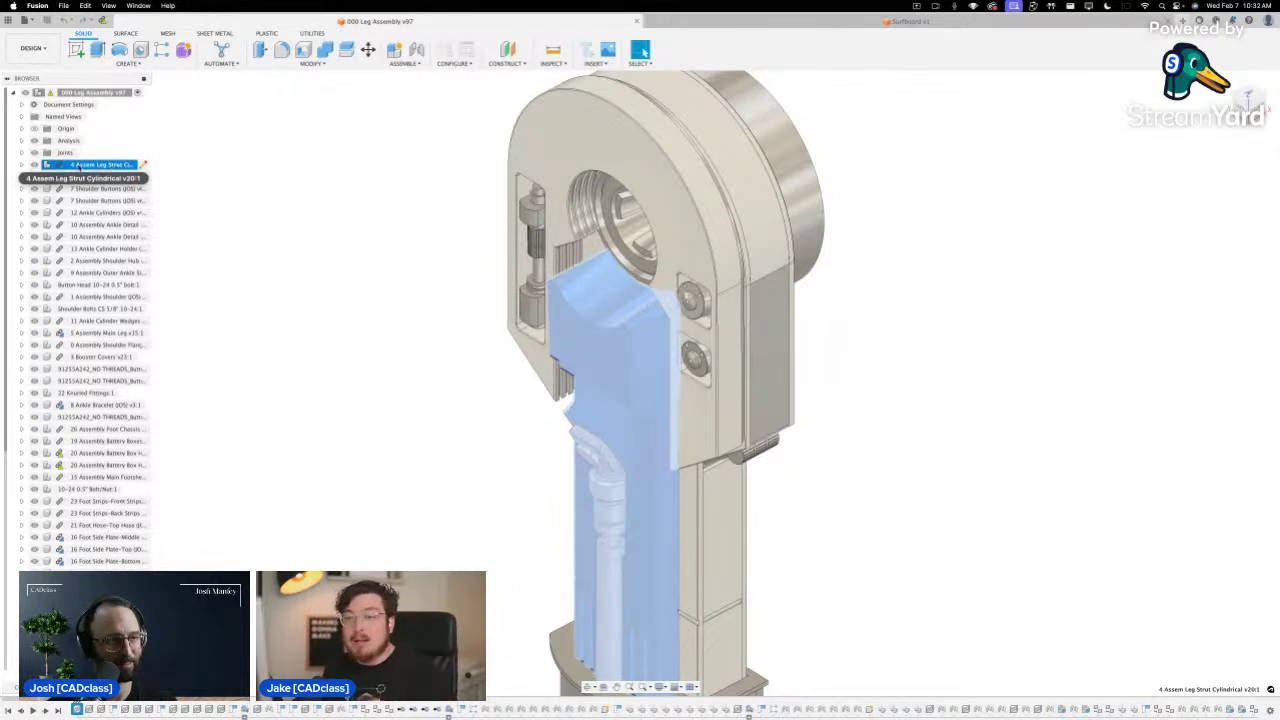
# Expand the 4 Assem Leg Strut Cylindrical subassembly and highlight its cylinder, body, pommel and block parts, comparing them with 6 Shoulder Hydraulics
pyautogui.click(22, 165)
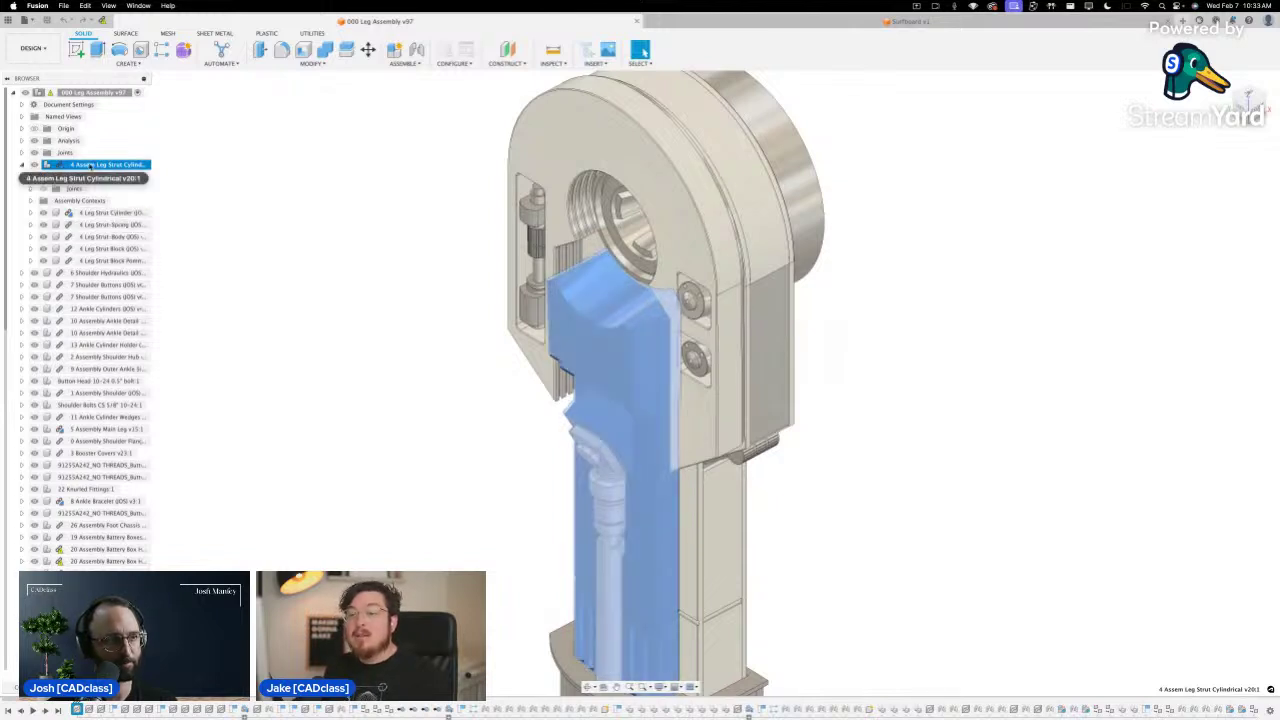
pyautogui.click(104, 214)
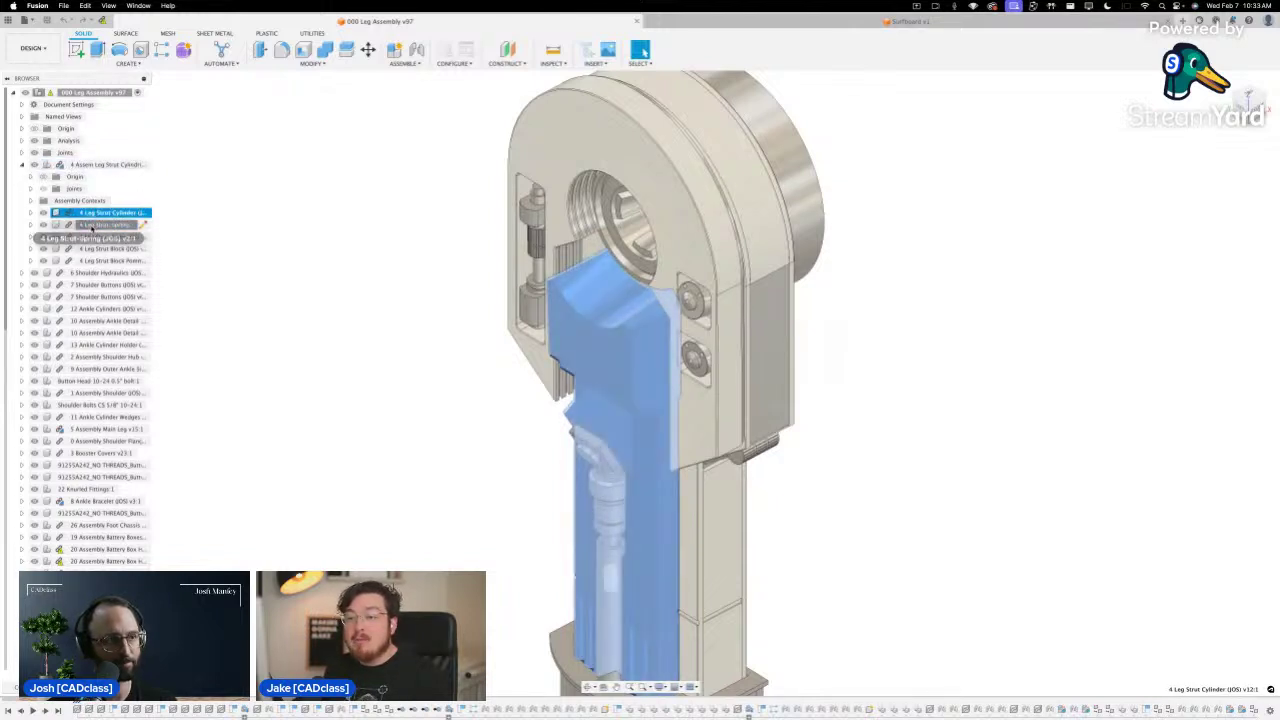
pyautogui.click(94, 236)
pyautogui.click(92, 260)
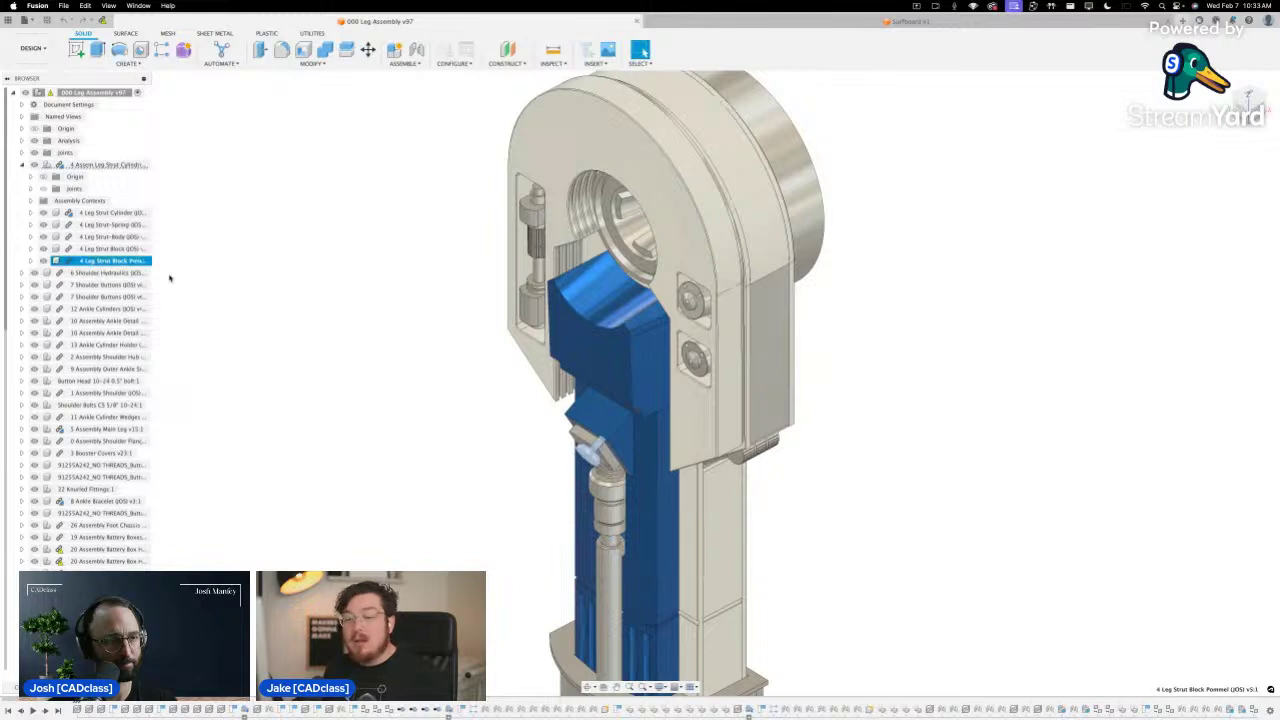
pyautogui.click(95, 273)
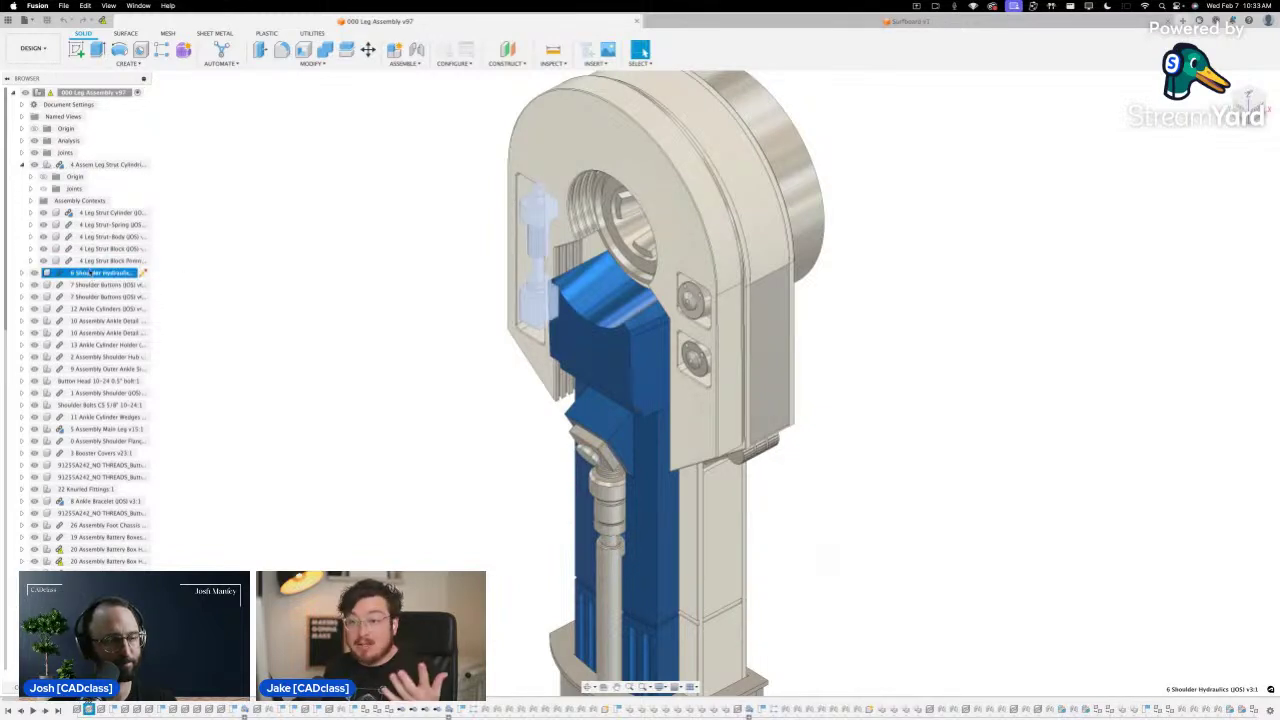
pyautogui.click(93, 212)
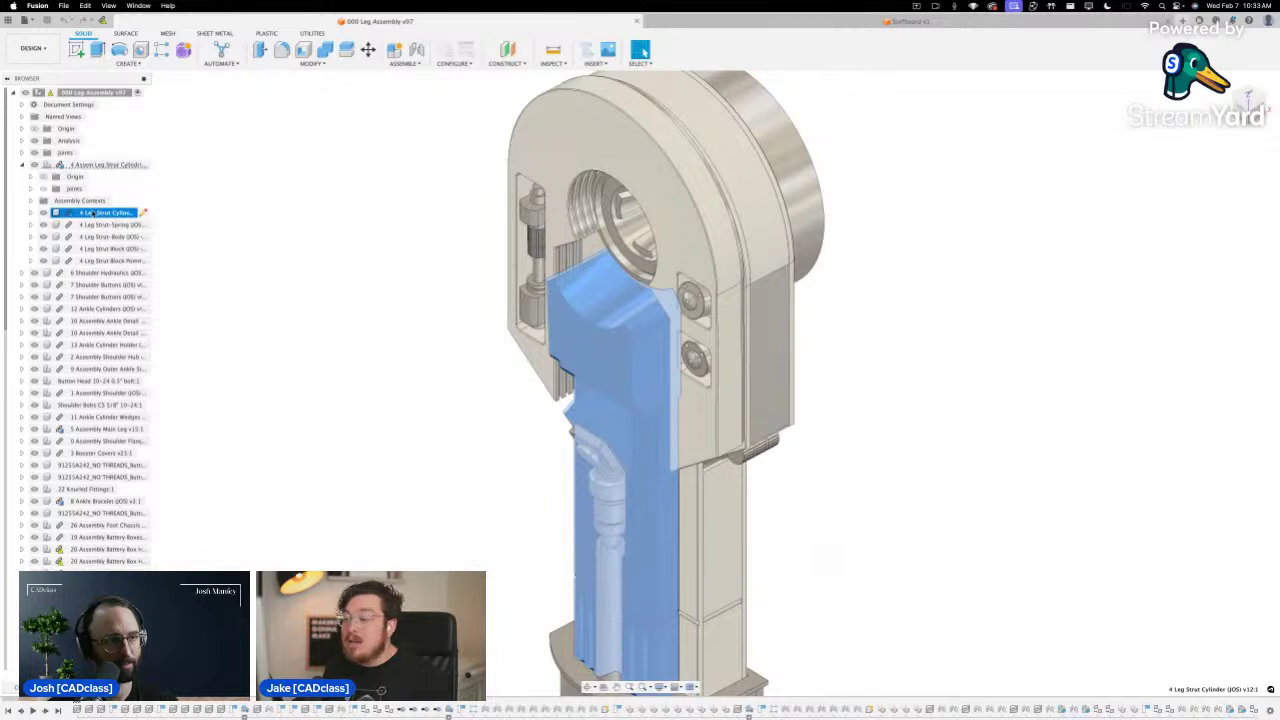
pyautogui.click(101, 248)
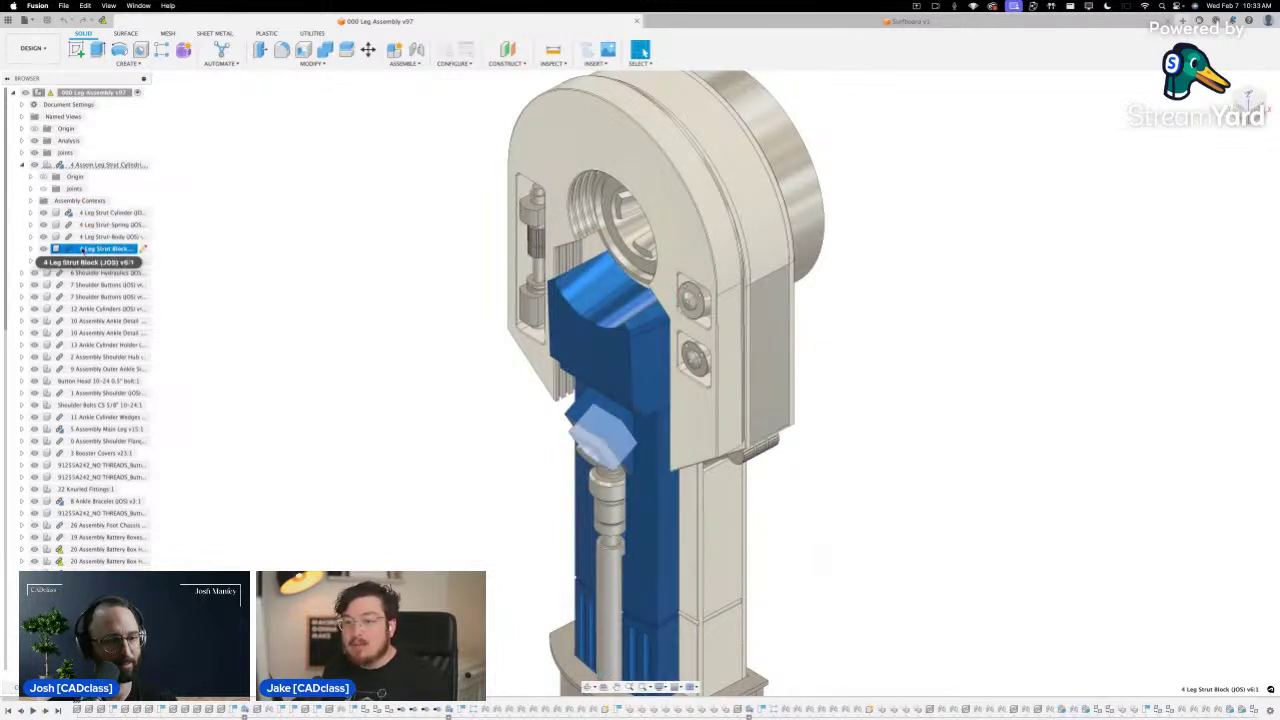
# Expand the 4 Leg Strut Block part and inspect its body, its sketches and its assembly contexts
pyautogui.click(31, 248)
pyautogui.click(40, 272)
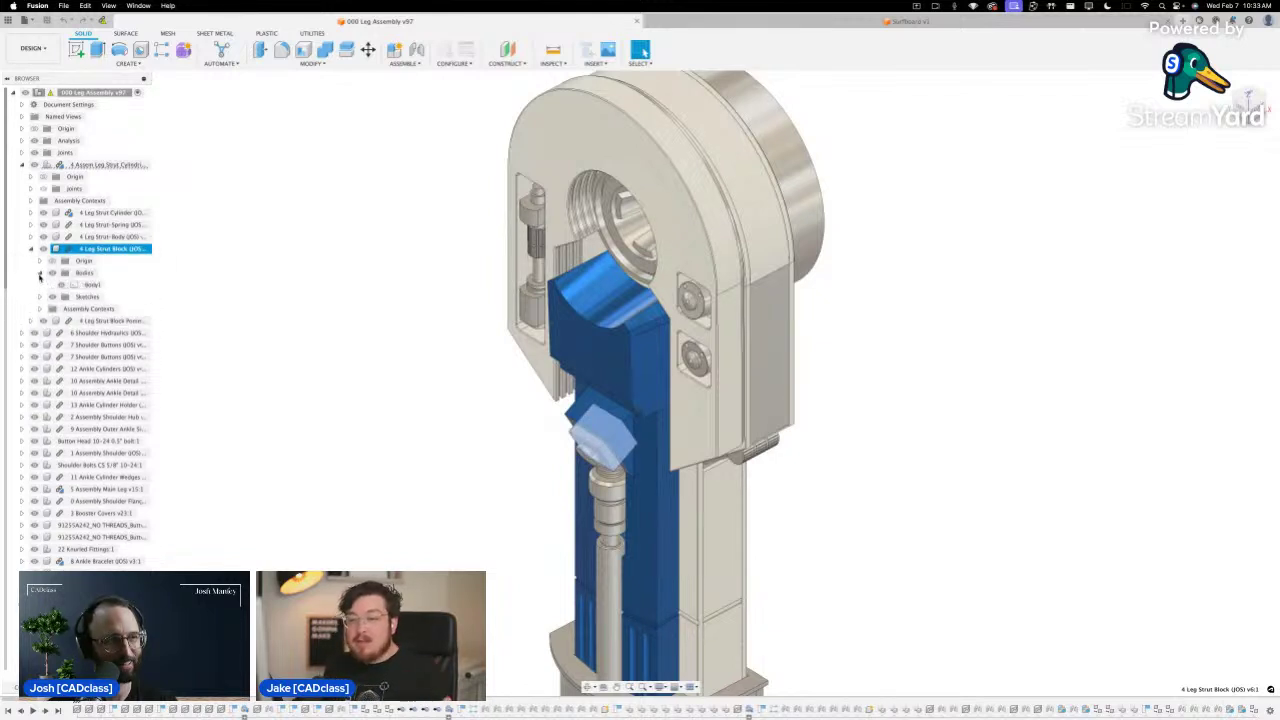
pyautogui.click(87, 285)
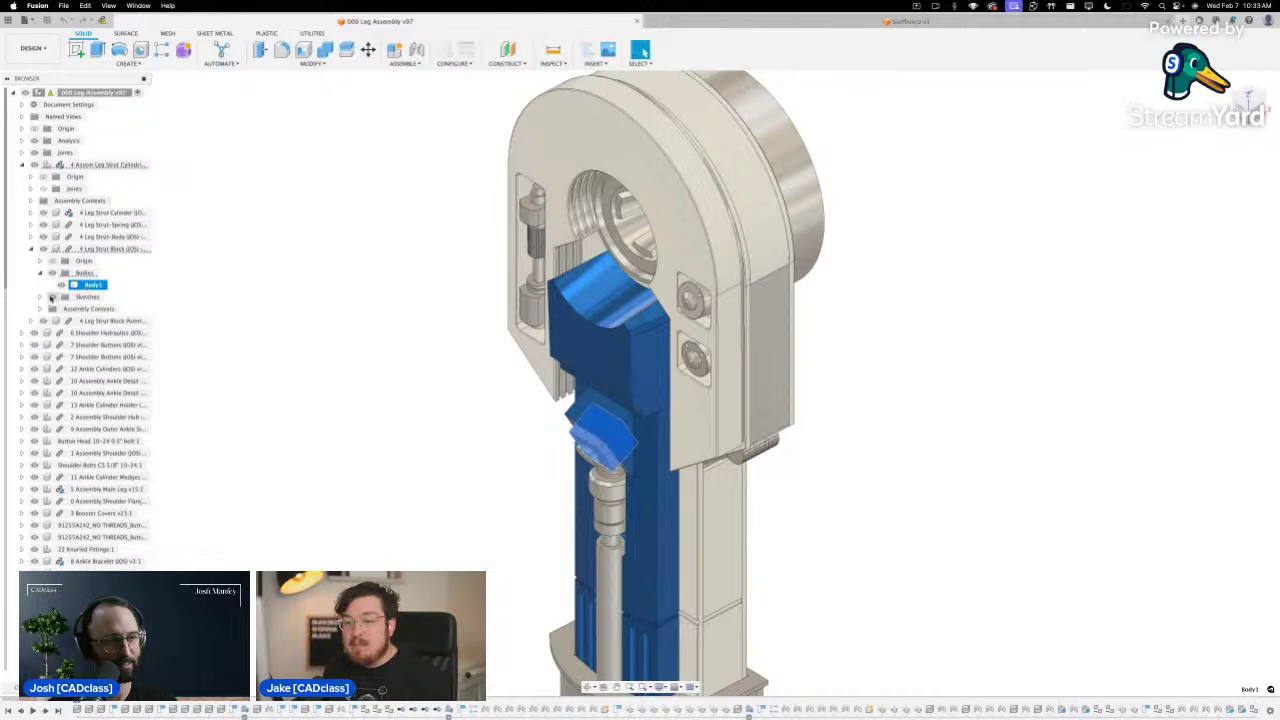
pyautogui.click(40, 297)
pyautogui.click(90, 309)
pyautogui.click(93, 321)
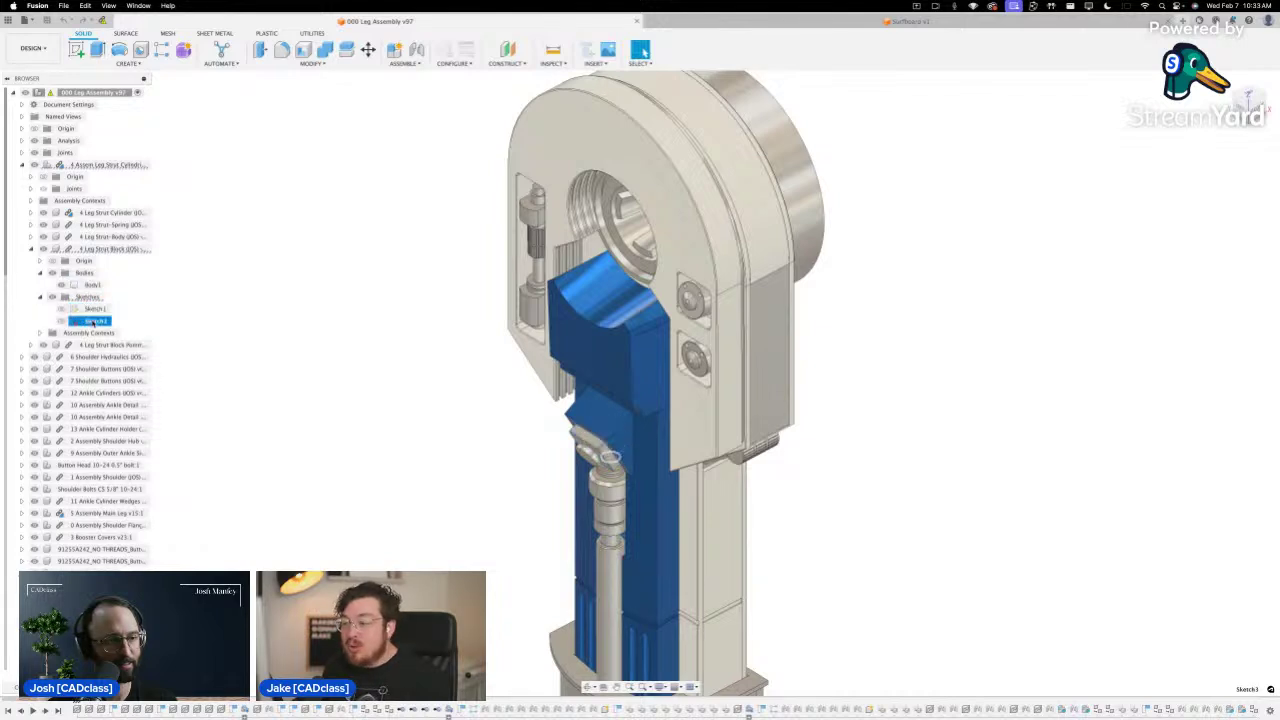
pyautogui.click(83, 333)
pyautogui.doubleClick(83, 333)
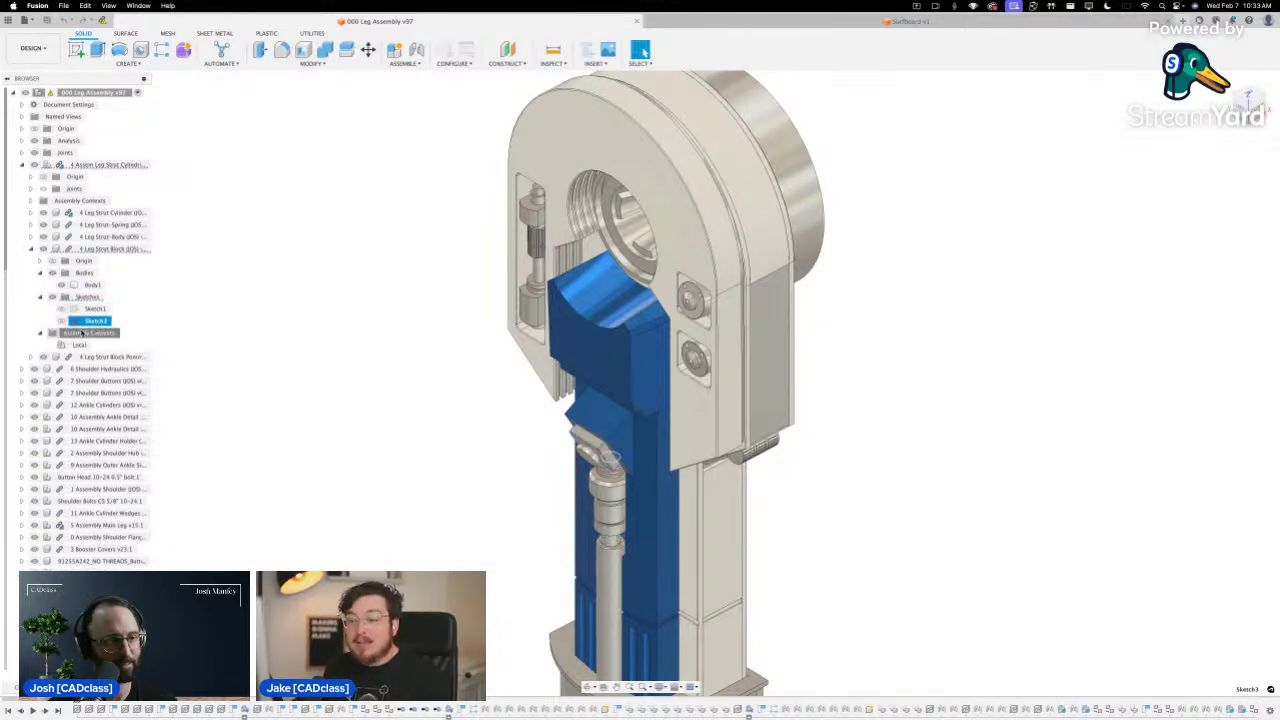
# Collapse the 4 Leg Strut Block part and its parent strut subassembly, and point out the block, the subassembly and the top-level assembly
pyautogui.click(40, 334)
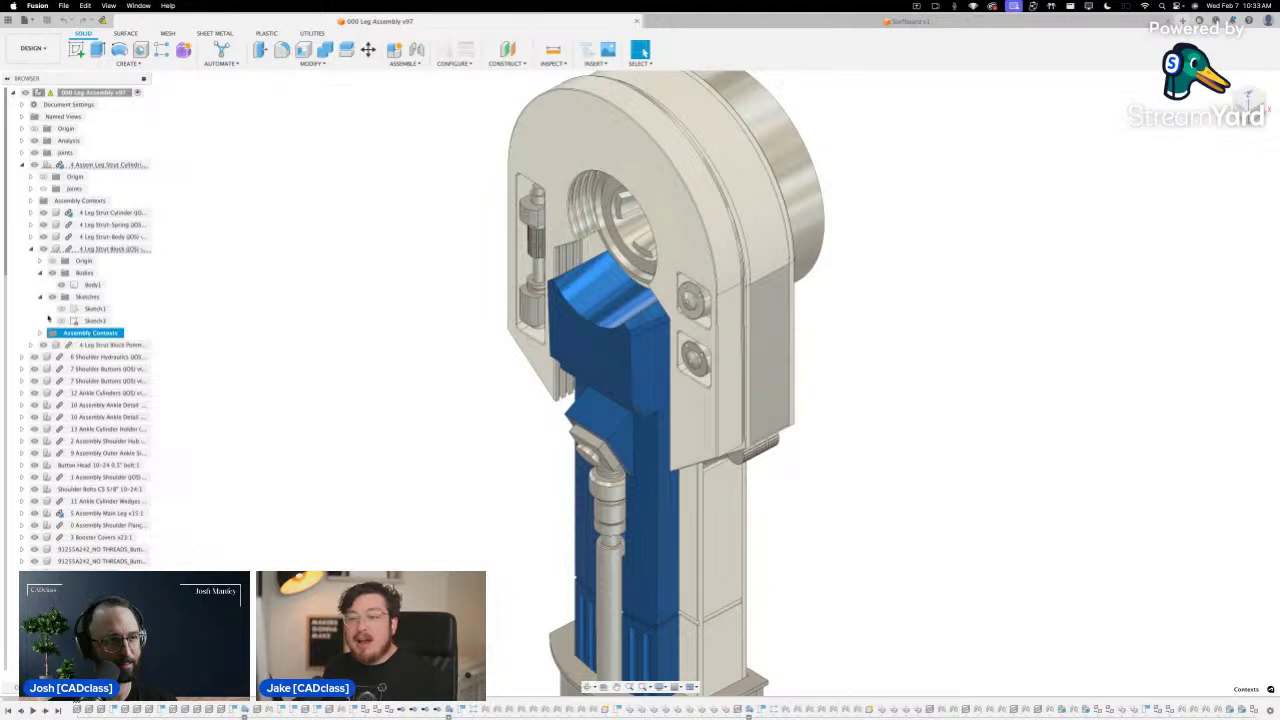
pyautogui.click(40, 297)
pyautogui.click(40, 273)
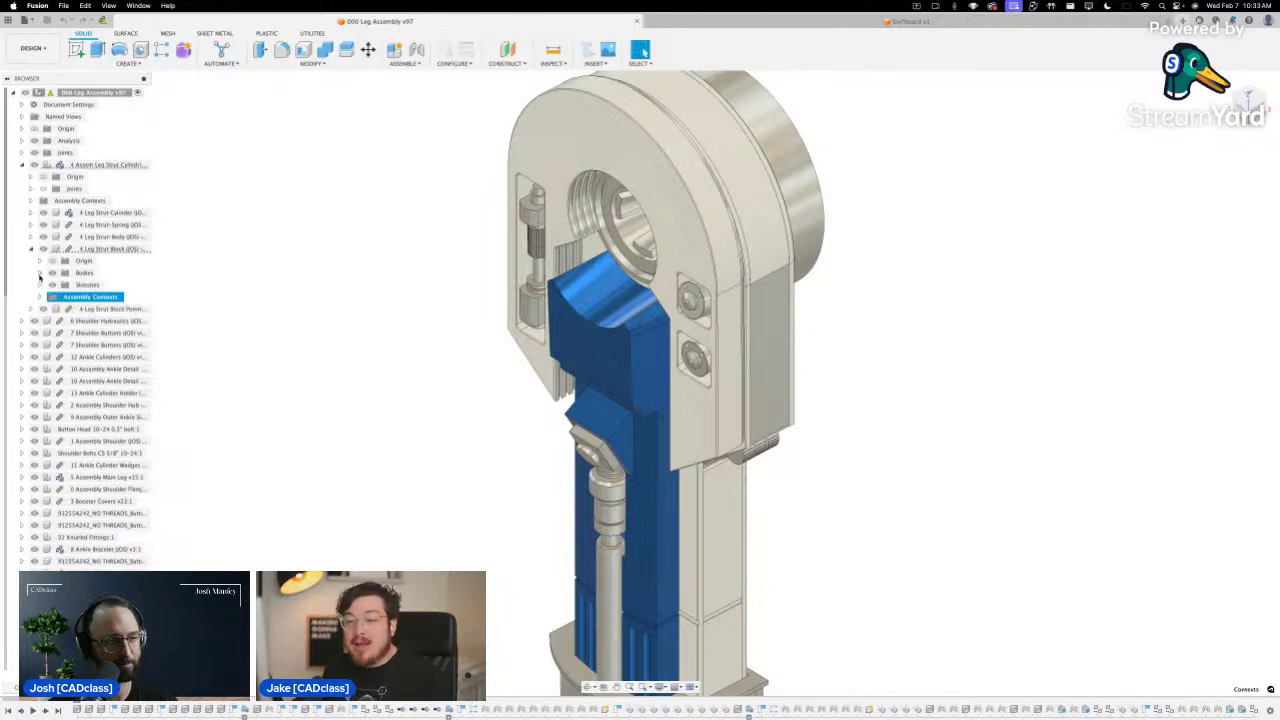
pyautogui.click(31, 250)
pyautogui.click(102, 250)
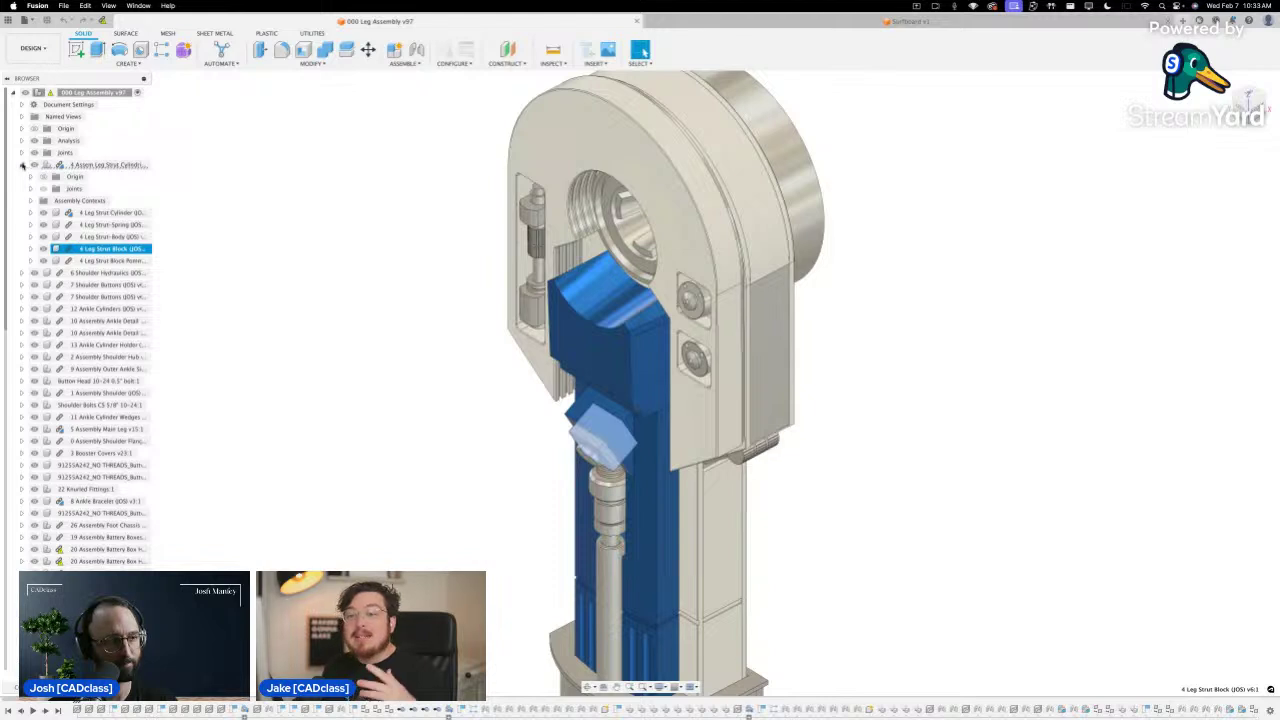
pyautogui.click(22, 166)
pyautogui.click(88, 166)
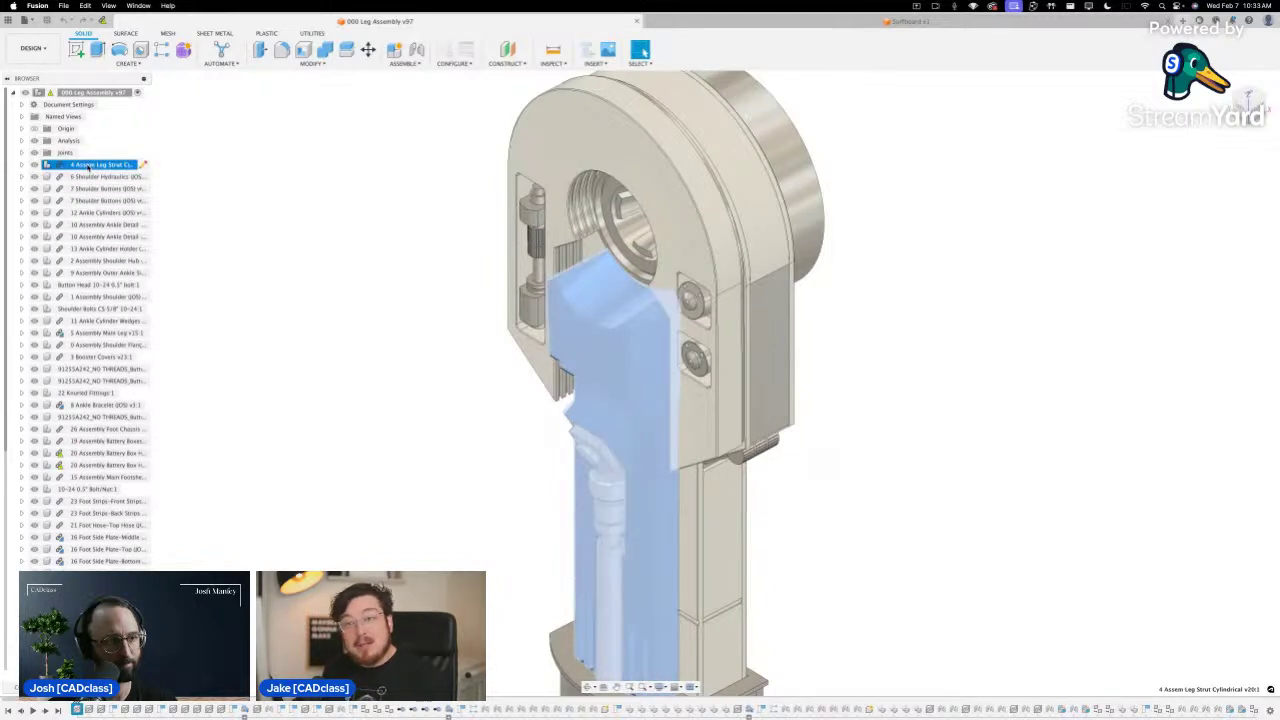
pyautogui.click(80, 95)
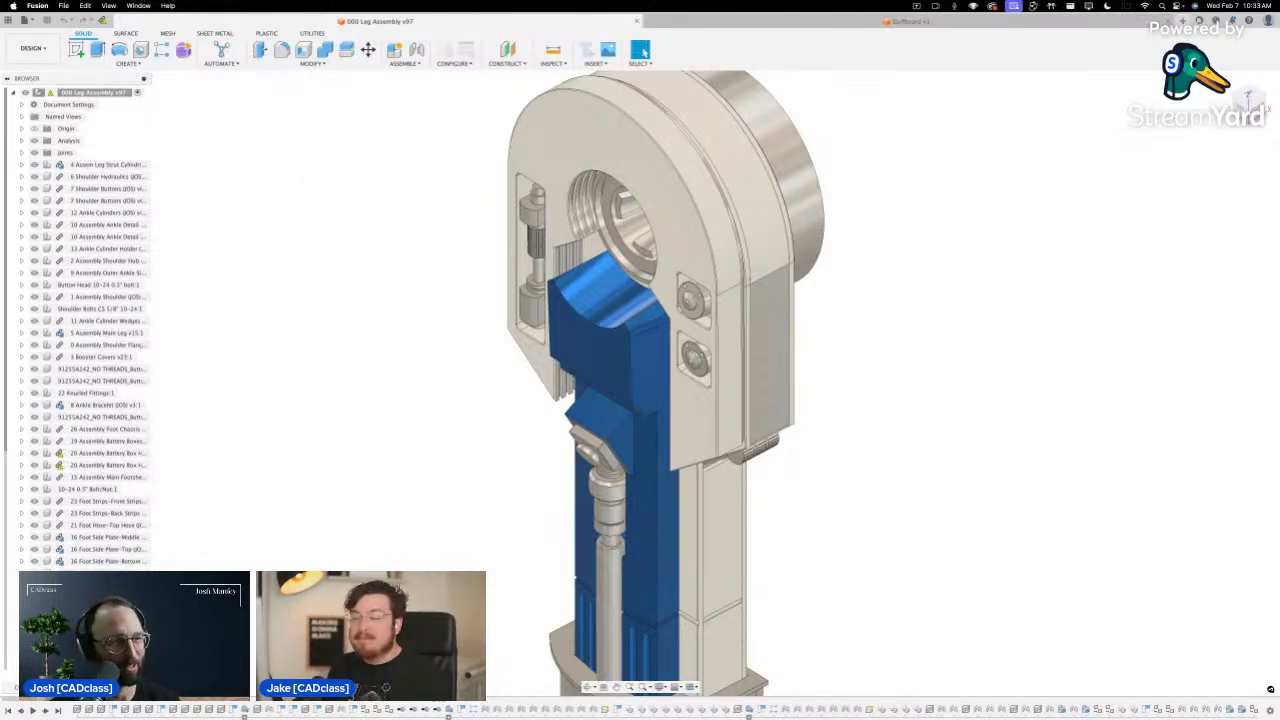
pyautogui.moveTo(240, 716)
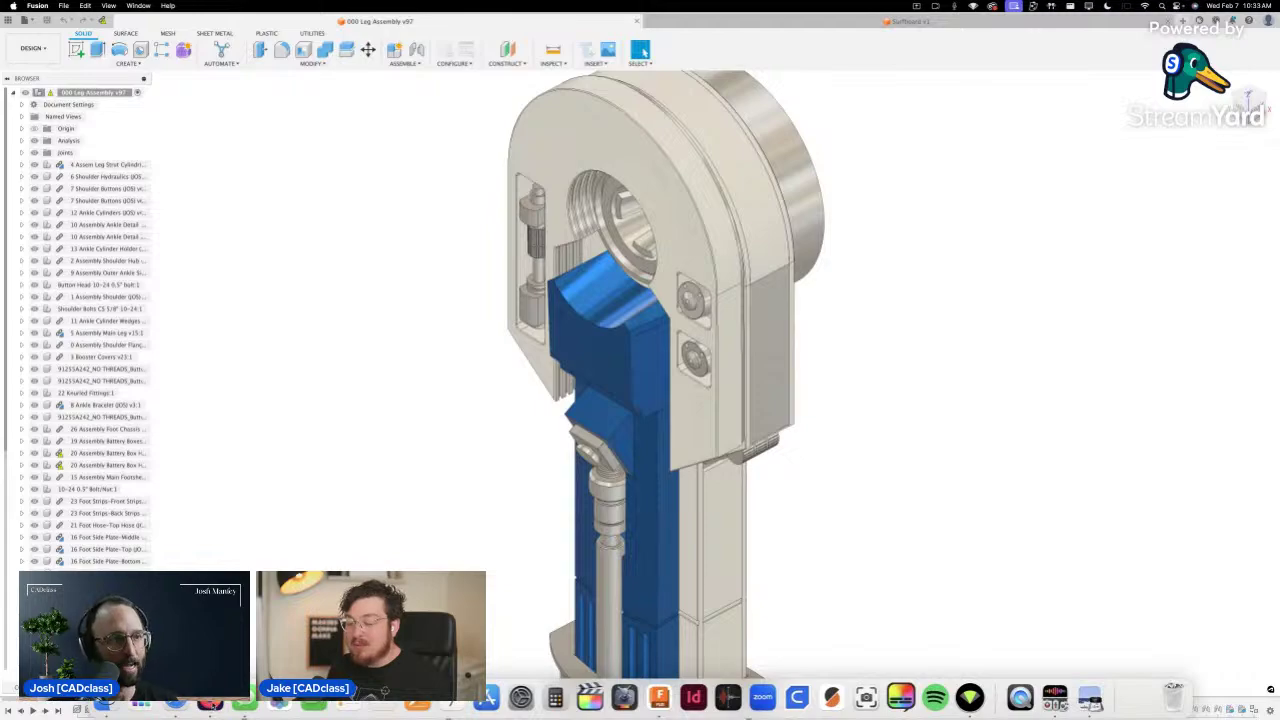
pyautogui.press('super+Tab')
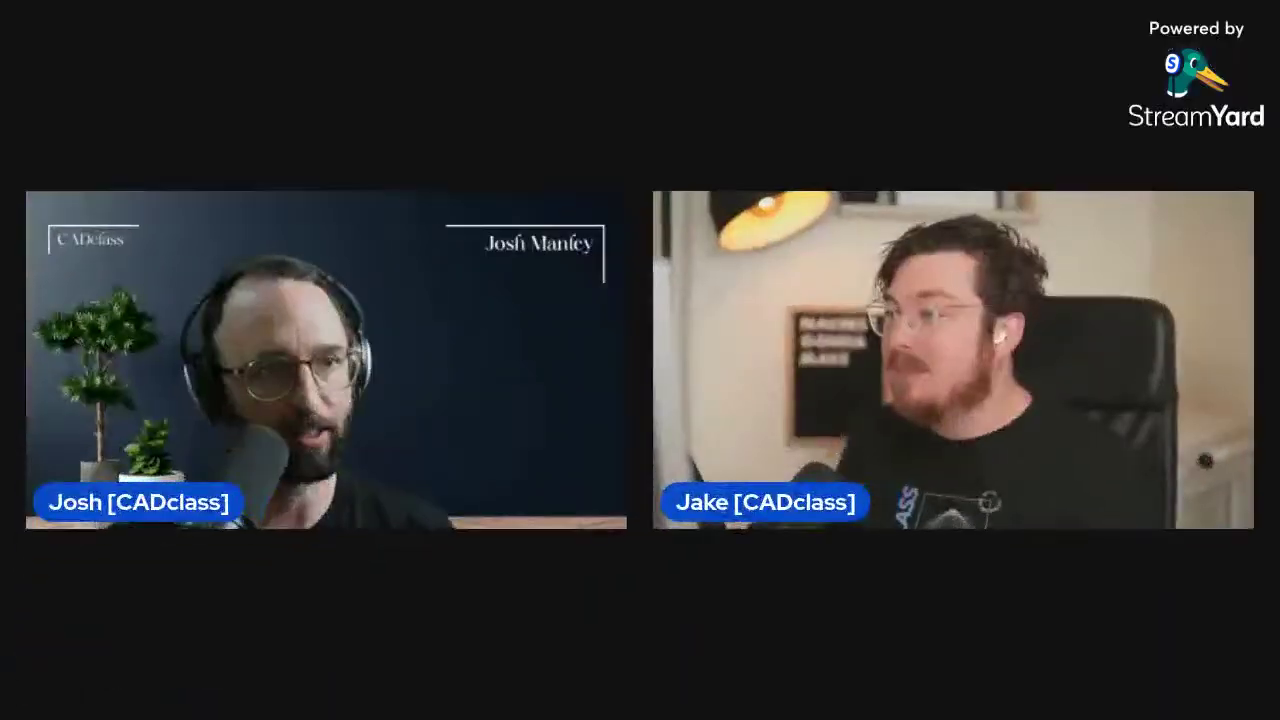